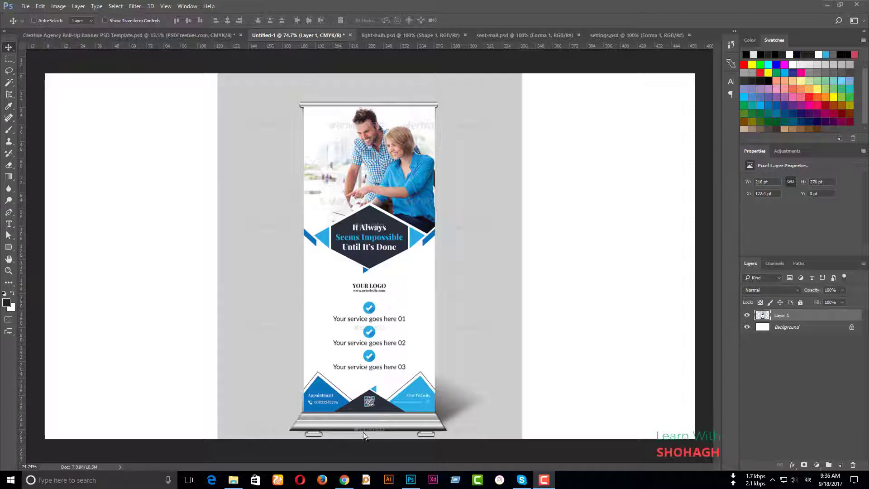
- Switch from the Photoshop roll-up banner to the Facebook group page in Chrome
left_click(346, 482)
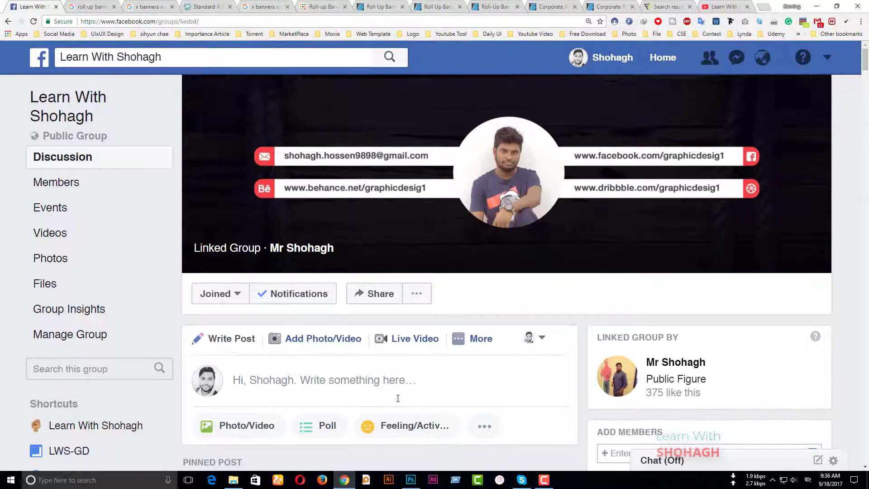
- Glance back at the banner design in Photoshop, then bring up the YouTube channel tab
scroll(368, 417, "down", 3)
scroll(415, 406, "up", 3)
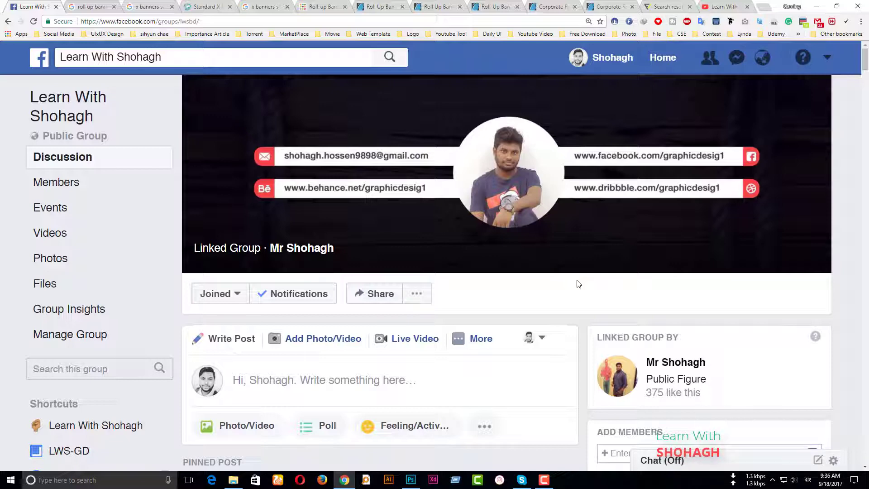
mouse_move(400, 172)
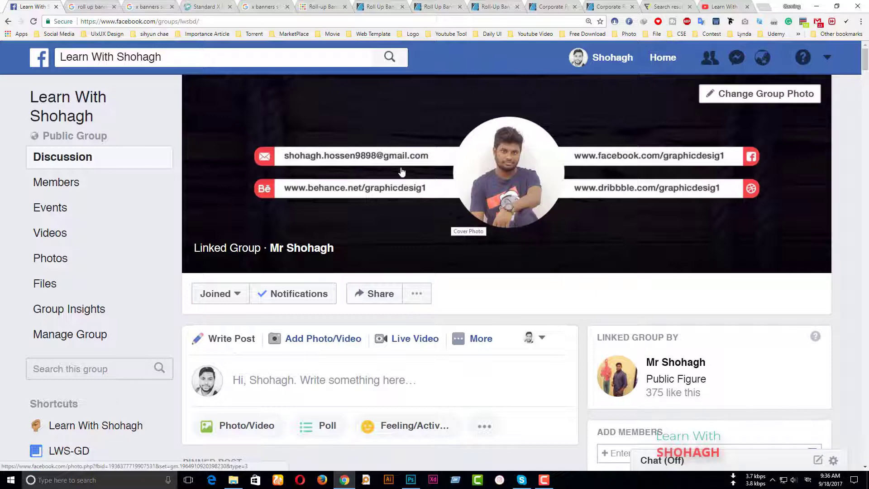
left_click(410, 481)
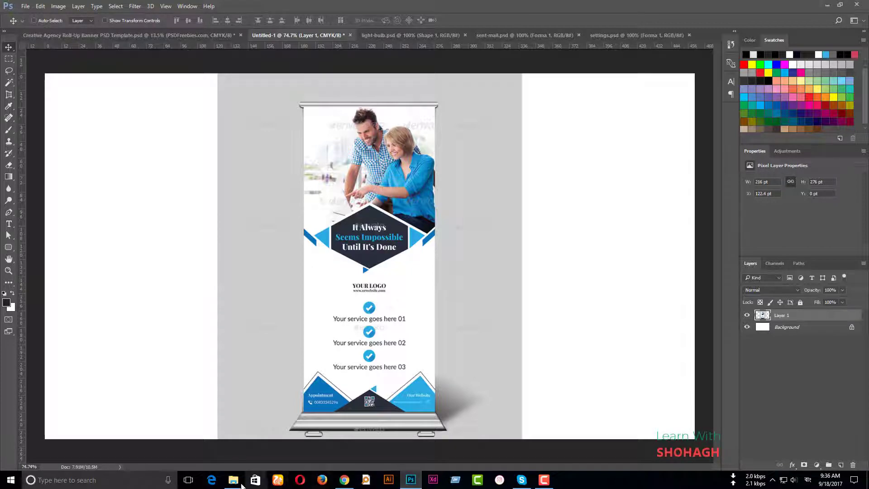
left_click(344, 479)
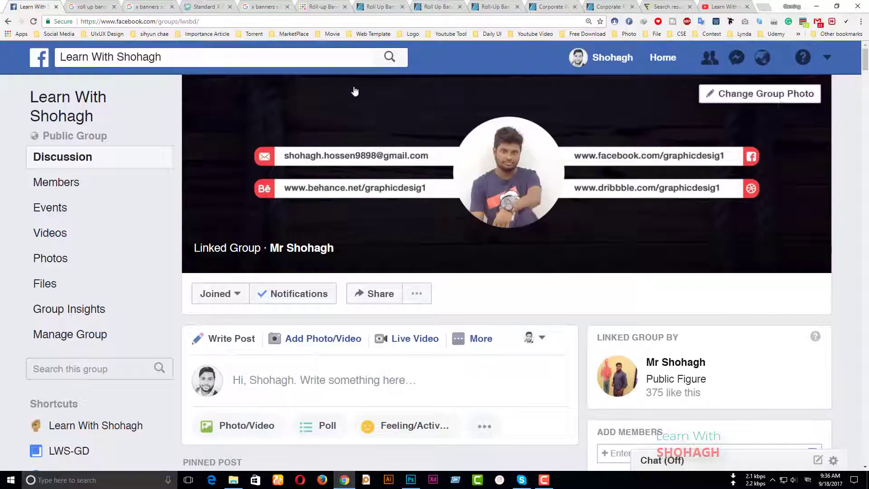
left_click(724, 6)
- Show the channel's VIDEOS list and scroll through all the uploads and back to the top
scroll(519, 377, "down", 4)
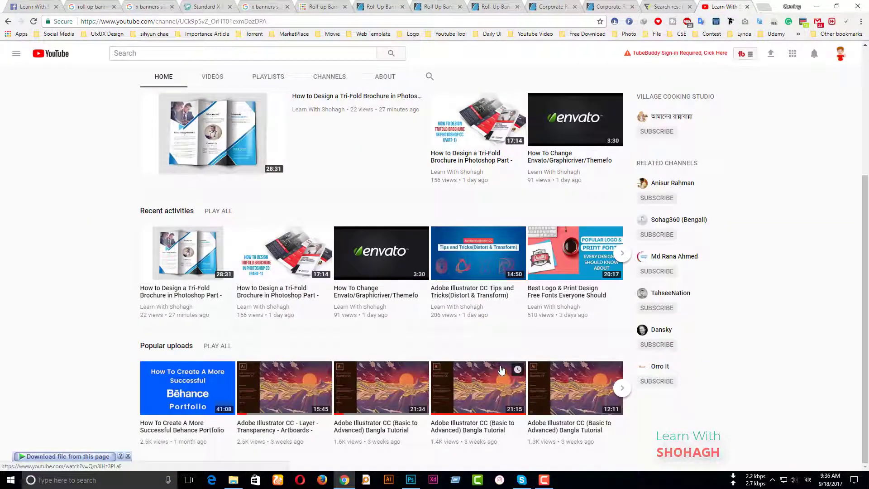
scroll(484, 373, "up", 3)
scroll(483, 373, "up", 1)
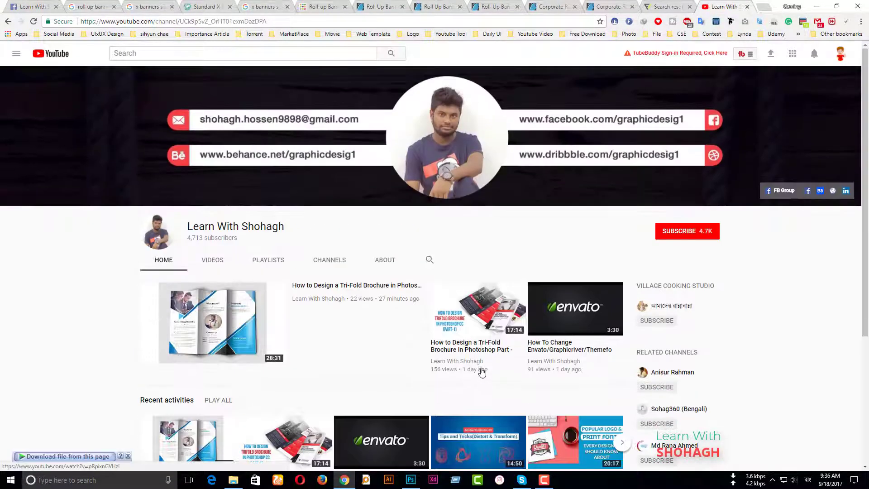
left_click(213, 261)
scroll(453, 372, "down", 3)
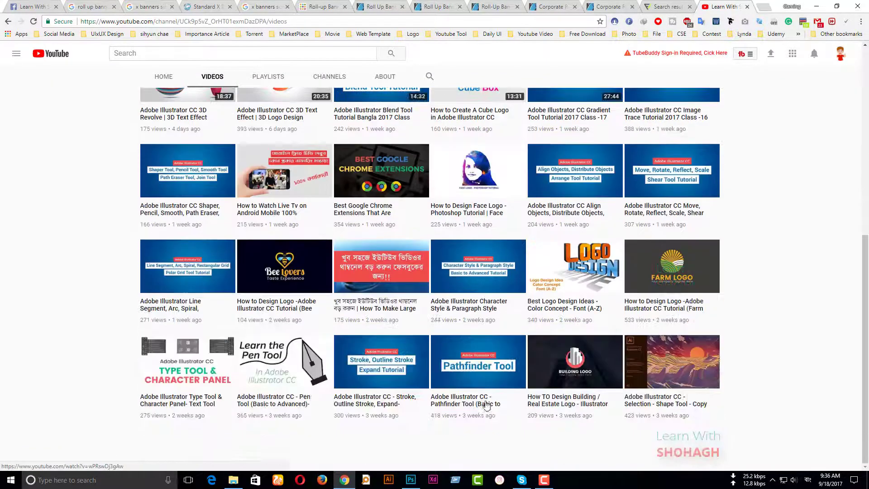
scroll(462, 416, "down", 5)
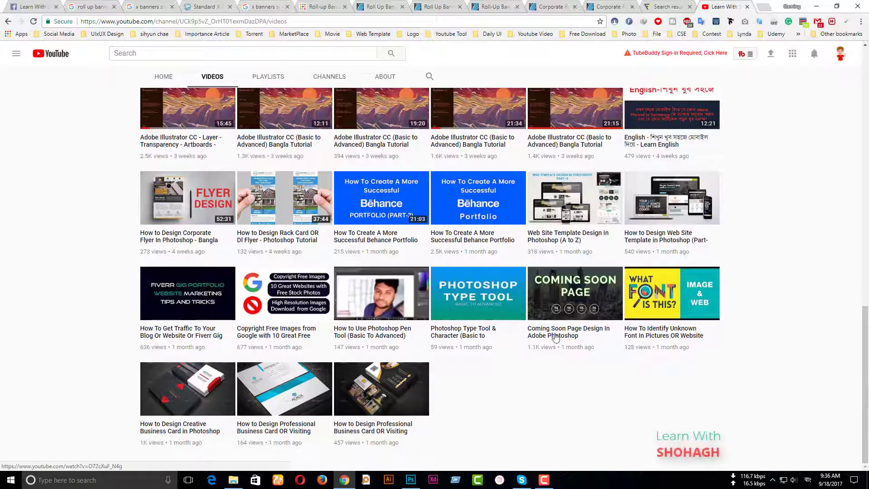
scroll(317, 385, "up", 3)
scroll(385, 376, "up", 3)
scroll(452, 369, "up", 3)
scroll(457, 368, "up", 1)
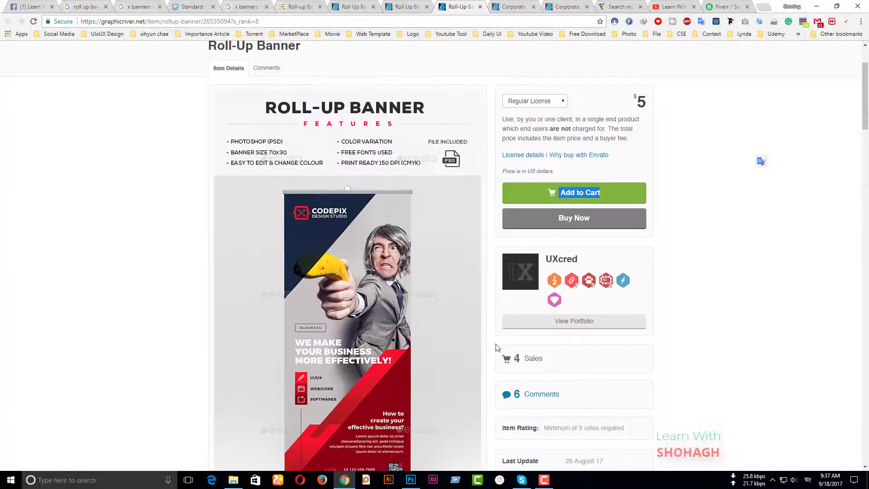
- Go back from the Roll-Up Banner item to the GraphicRiver search results and start scrolling the listings
left_click(561, 408)
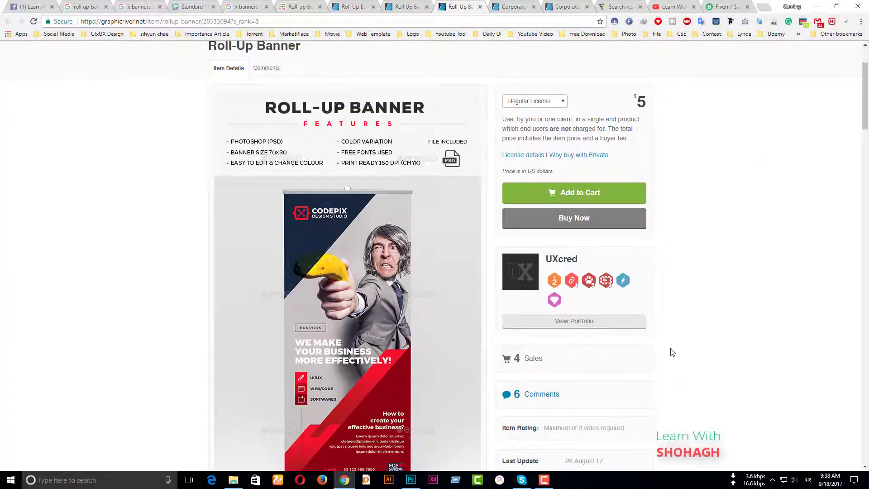
left_click(355, 7)
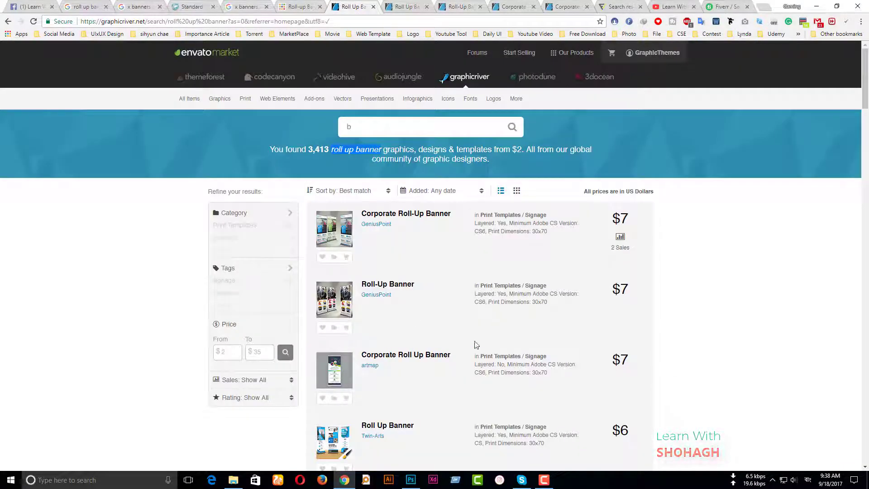
scroll(518, 334, "down", 3)
scroll(518, 334, "down", 5)
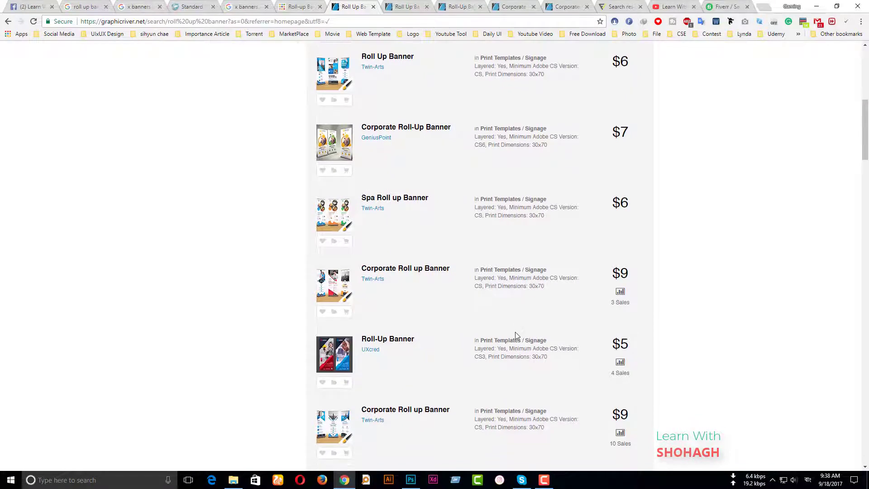
scroll(515, 333, "down", 3)
scroll(620, 313, "down", 2)
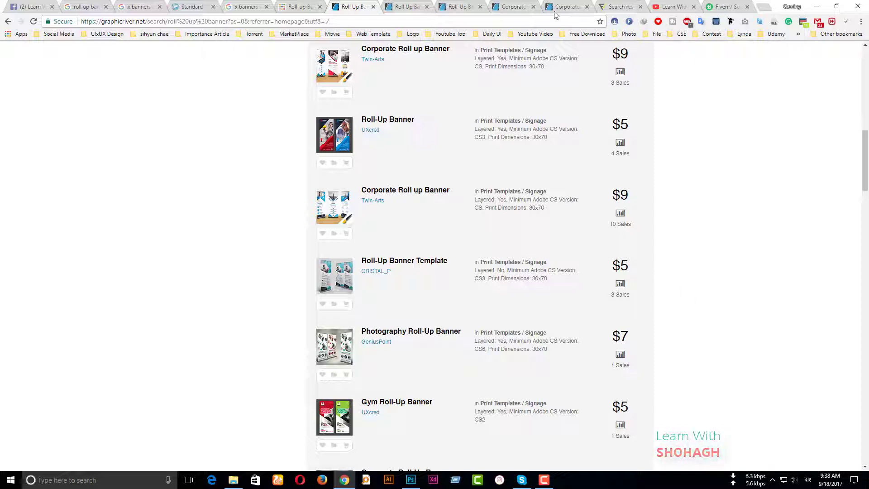
- Review the remaining $5–$9 roll-up banner listings, then bring up Fiverr's gig results
scroll(652, 317, "down", 3)
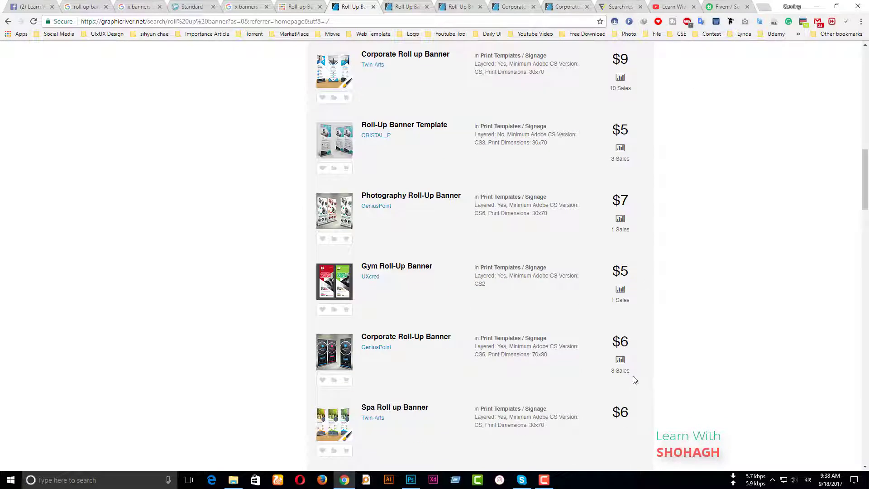
scroll(633, 380, "down", 3)
scroll(634, 385, "down", 3)
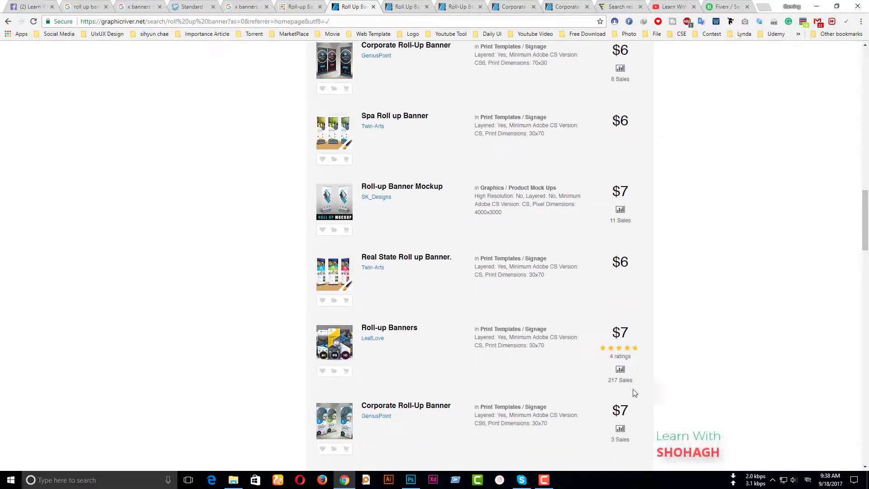
scroll(633, 392, "down", 2)
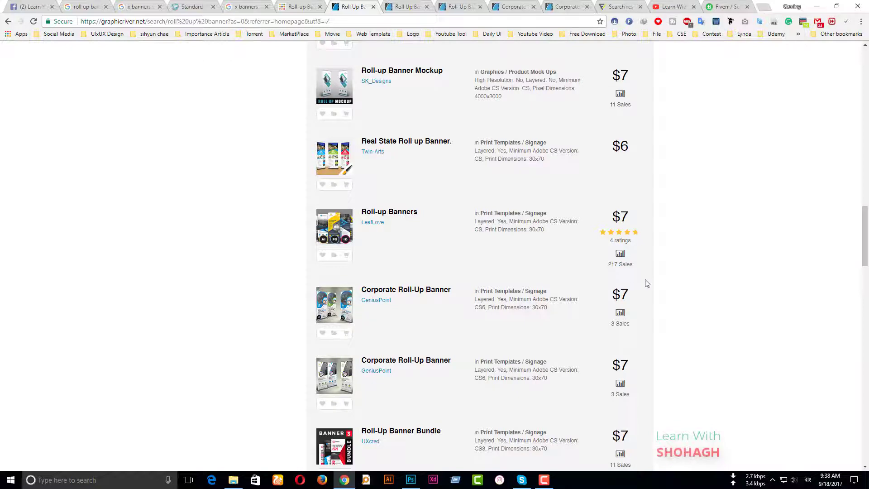
scroll(647, 282, "down", 3)
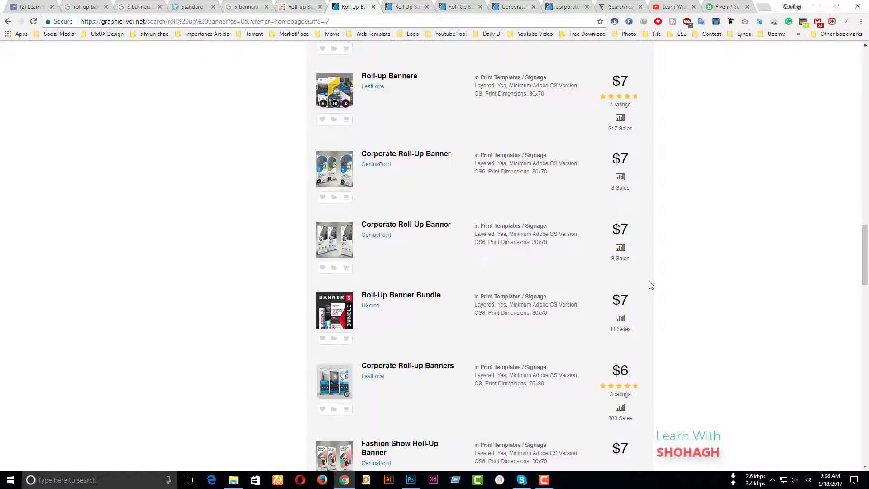
left_click(724, 7)
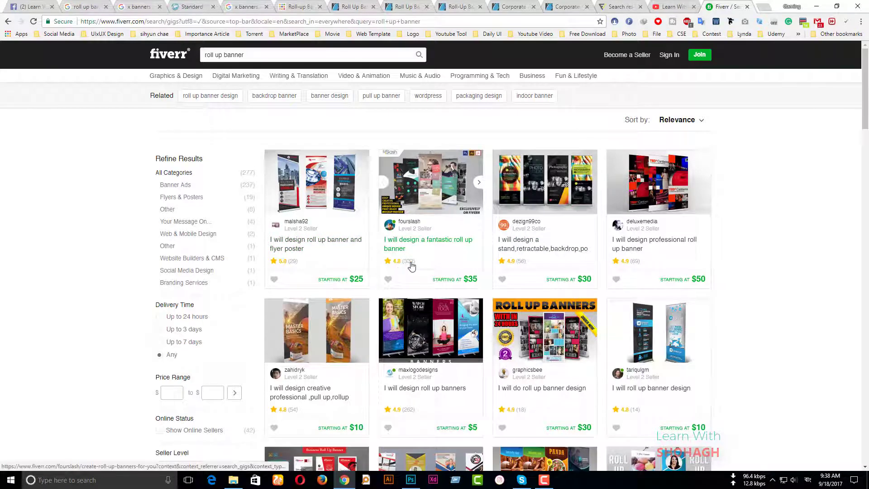
- Open three roll up banner gigs from the Fiverr results in background tabs
scroll(692, 232, "down", 2)
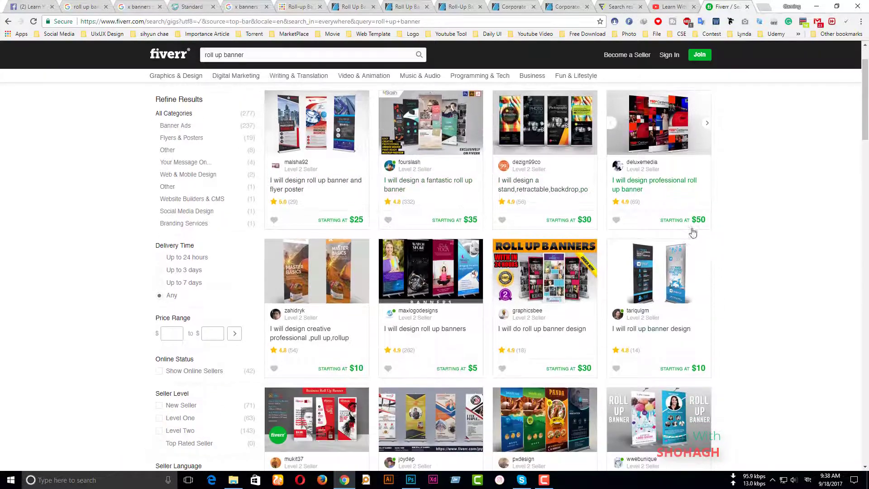
scroll(692, 232, "down", 1)
middle_click(428, 109)
middle_click(292, 108)
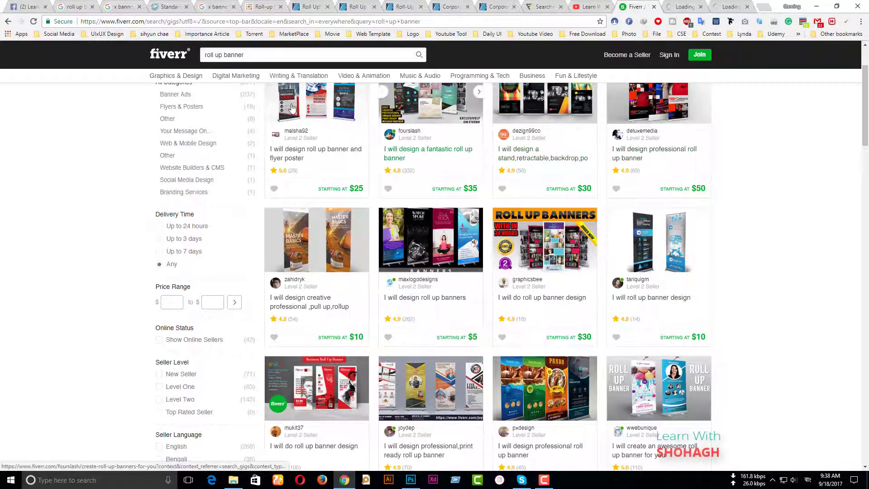
middle_click(573, 91)
- Check one gig's $50/$70/$90 packages, then return to the Fiverr search results
key("ctrl+Tab")
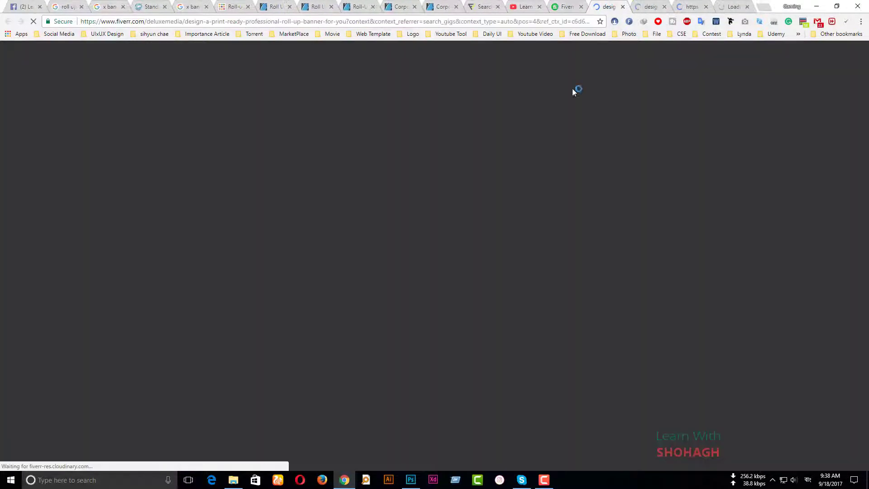
scroll(483, 299, "down", 5)
scroll(438, 304, "down", 6)
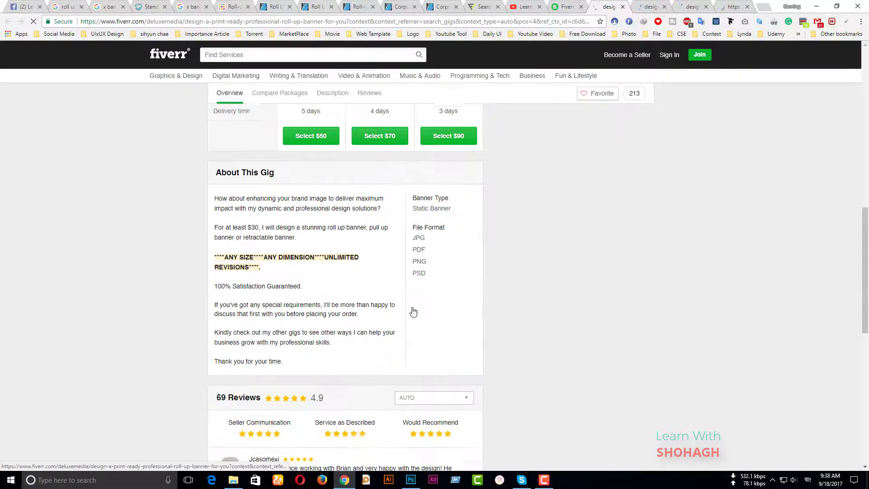
scroll(413, 311, "down", 6)
scroll(442, 284, "up", 15)
scroll(444, 283, "down", 5)
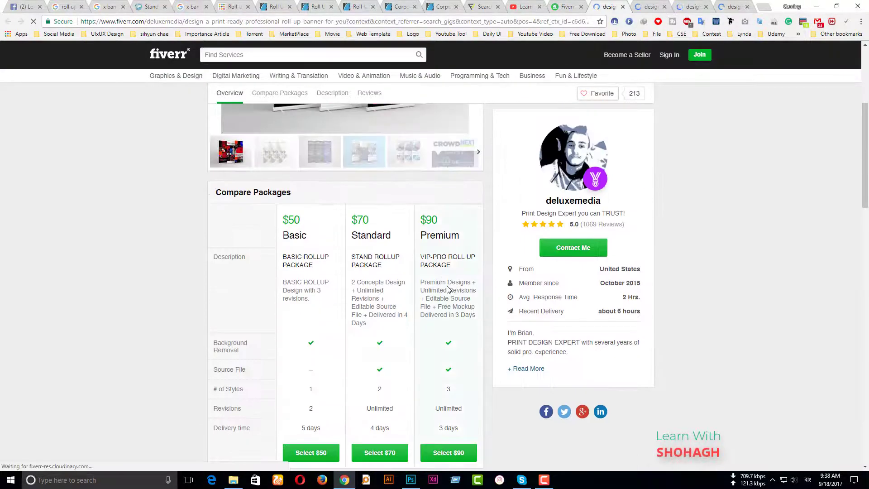
key("ctrl+shift+Tab")
scroll(376, 253, "up", 2)
scroll(373, 236, "up", 1)
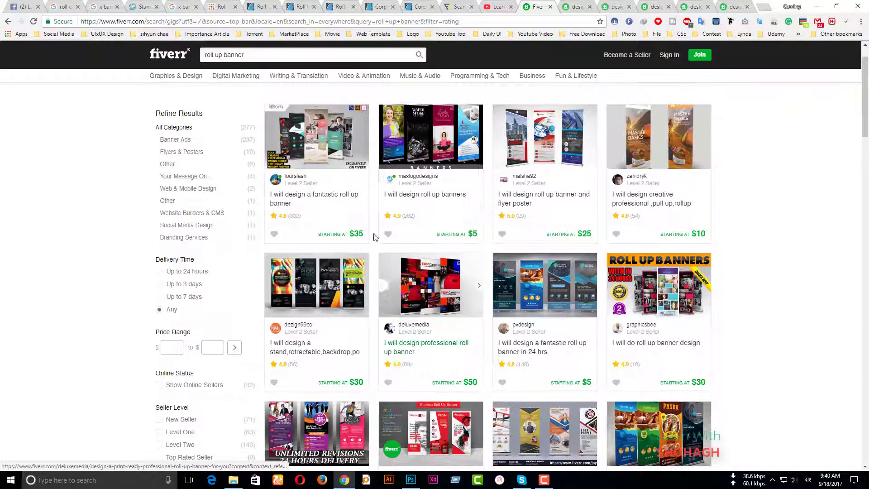
scroll(393, 227, "up", 1)
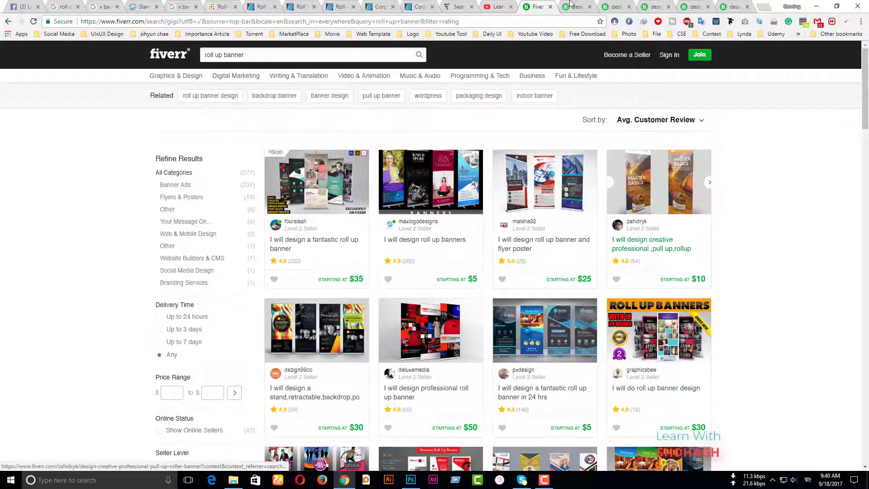
- Review the next gig's overview and reviews, noting its 4 orders in queue
key("ctrl+Tab")
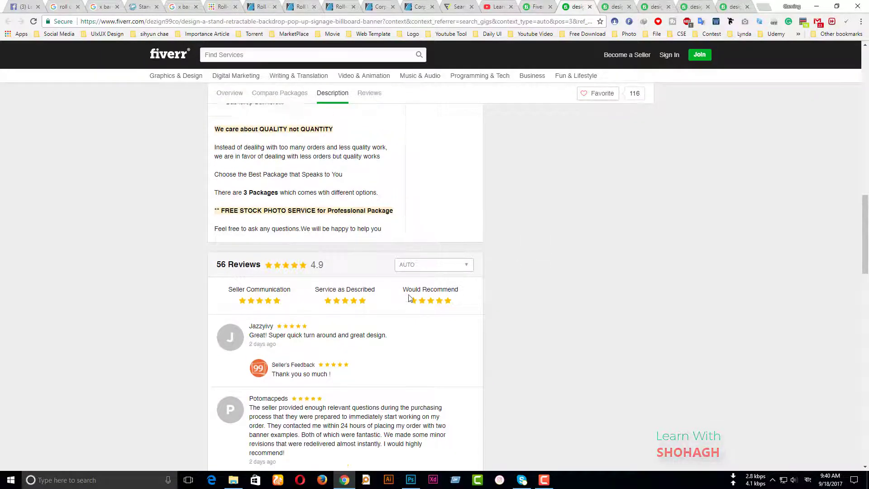
scroll(407, 297, "up", 10)
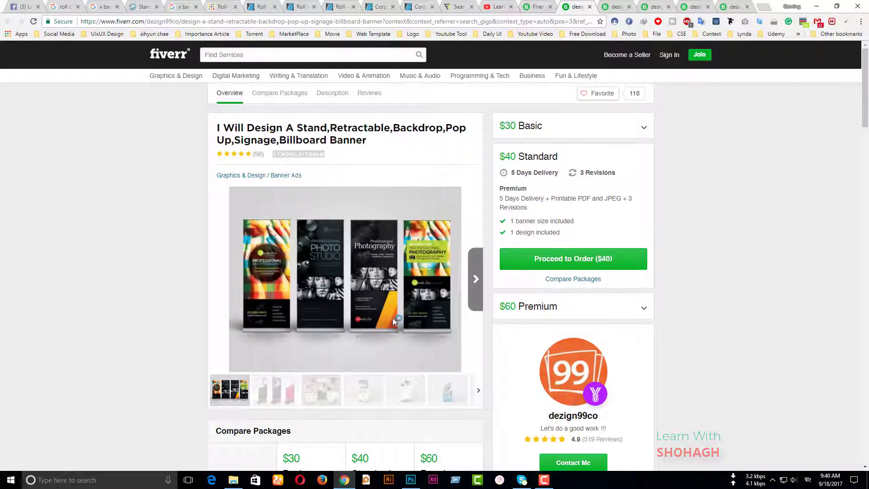
scroll(409, 221, "down", 3)
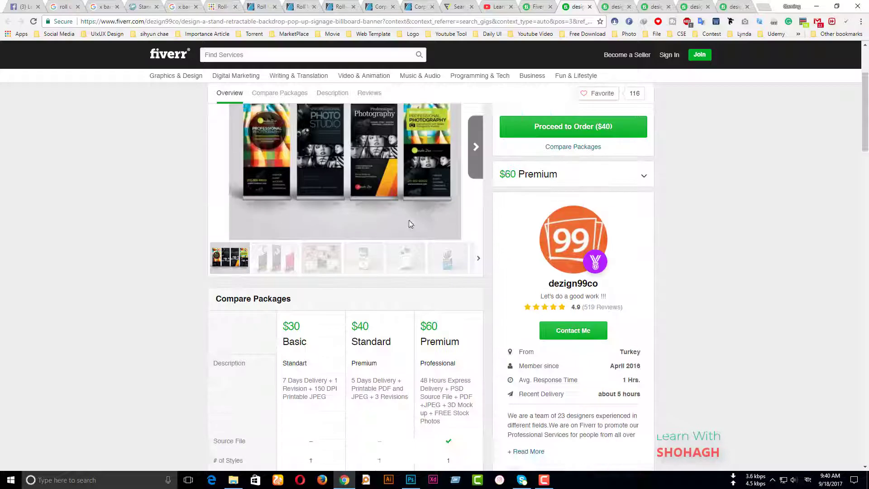
scroll(358, 289, "down", 6)
scroll(351, 289, "down", 6)
scroll(339, 293, "down", 3)
scroll(339, 294, "down", 2)
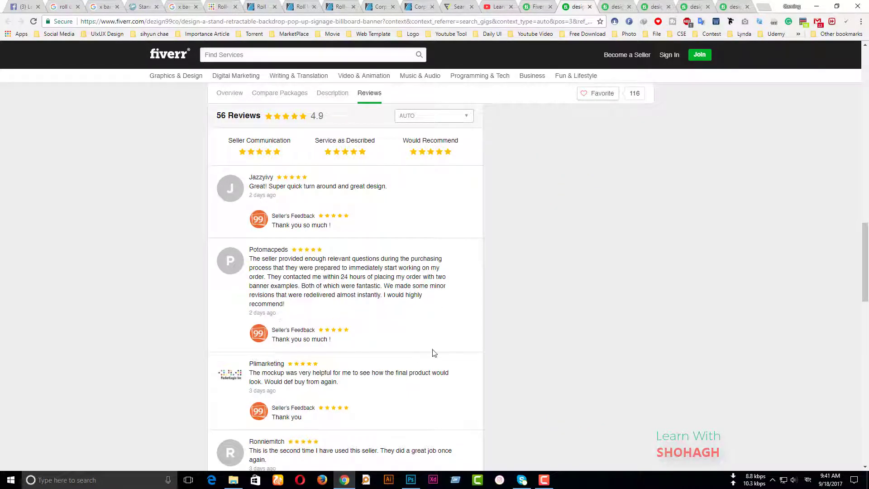
scroll(436, 346, "up", 7)
scroll(438, 344, "up", 8)
scroll(438, 344, "up", 6)
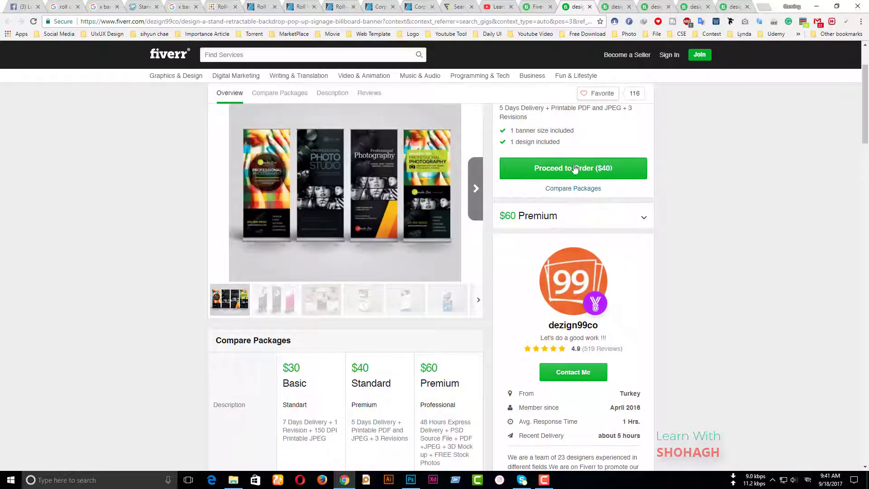
scroll(453, 172, "up", 2)
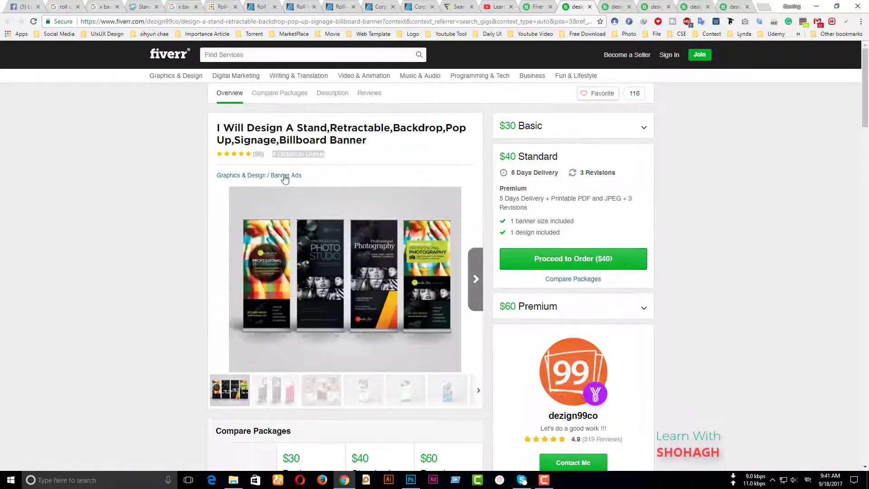
triple_click(301, 153)
left_click(296, 154)
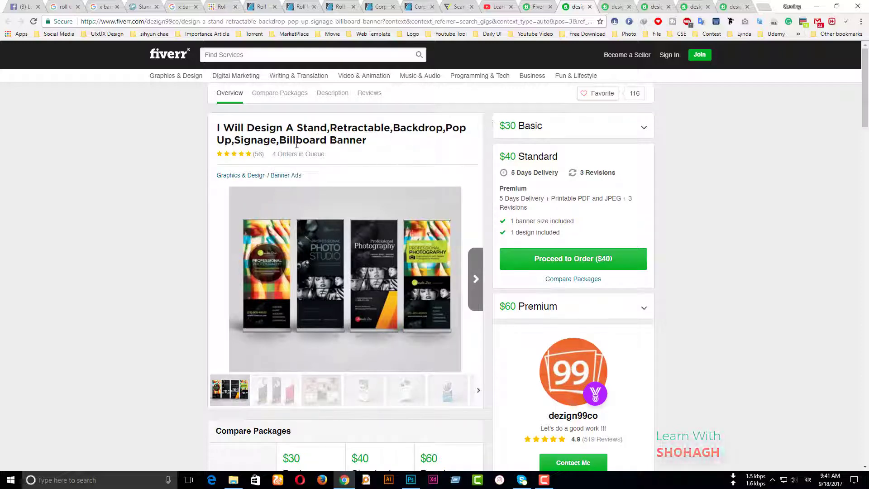
- Scroll through the Roll Up Banners gig's packages and reviews
left_click(615, 6)
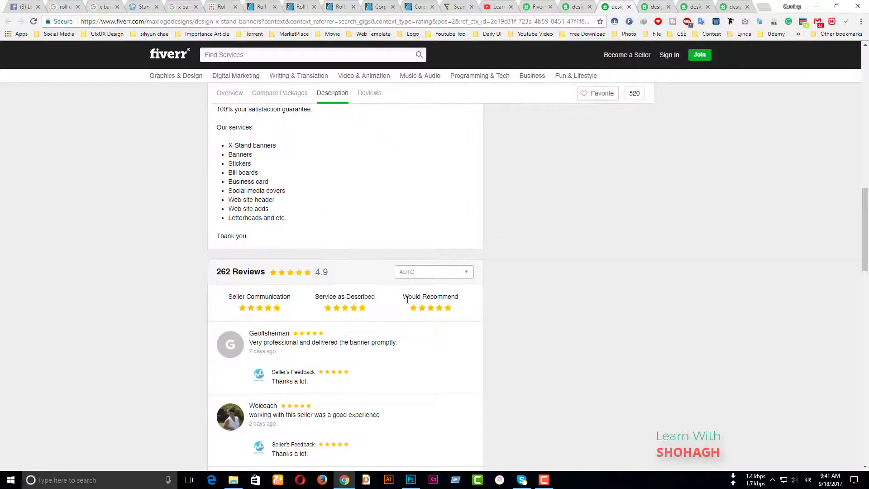
scroll(407, 296, "up", 10)
scroll(407, 297, "up", 5)
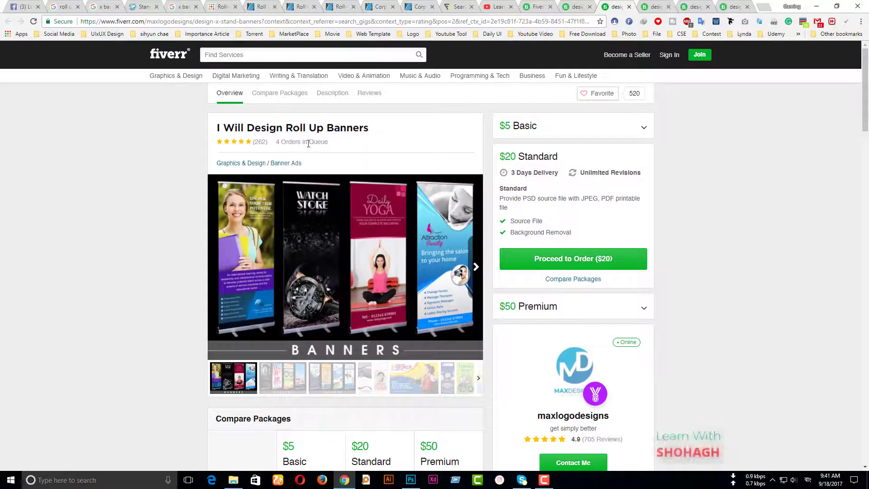
scroll(274, 144, "down", 10)
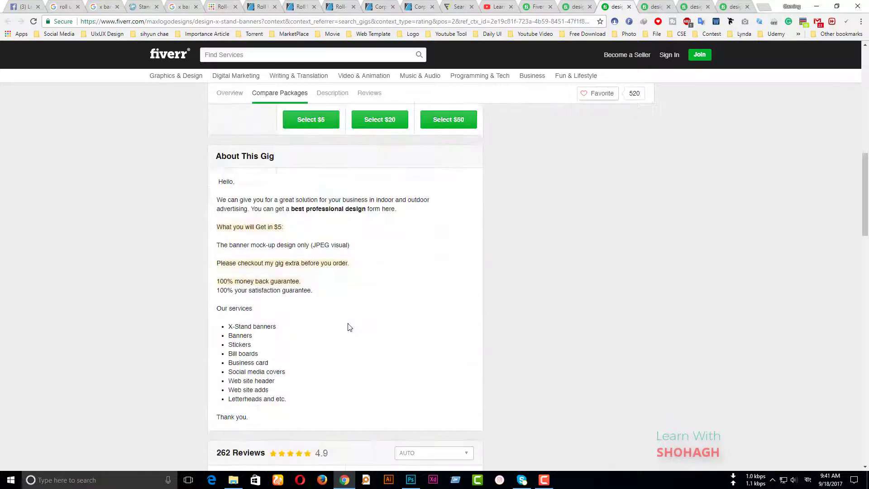
scroll(277, 356, "down", 4)
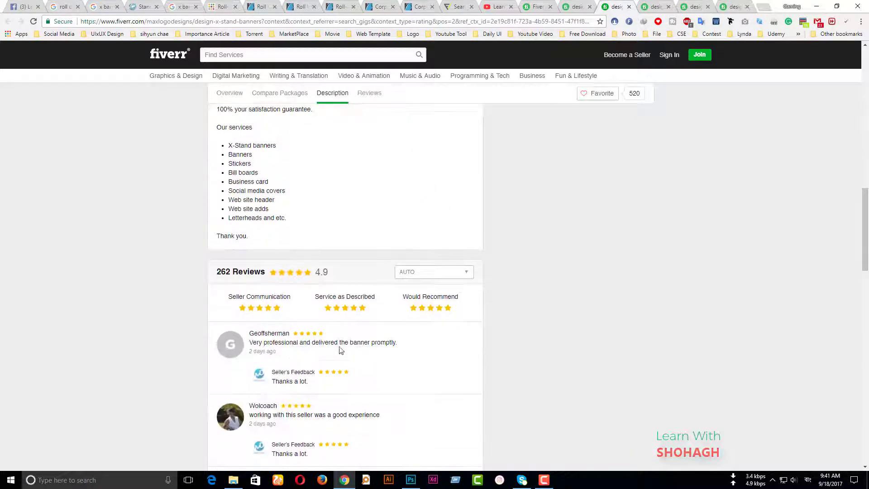
scroll(340, 349, "up", 3)
scroll(340, 350, "up", 6)
scroll(340, 350, "up", 5)
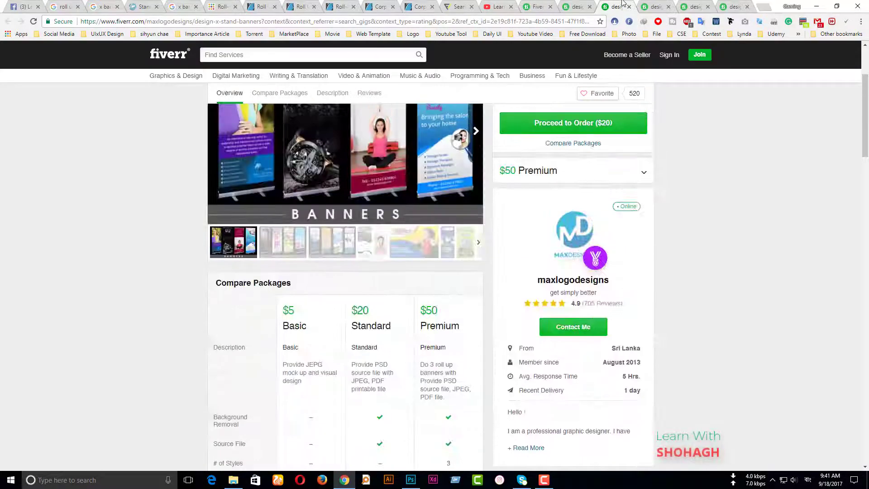
- Recheck the orders-in-queue count on the stand and retractable banner gig
left_click(652, 7)
scroll(374, 265, "up", 3)
scroll(360, 257, "up", 8)
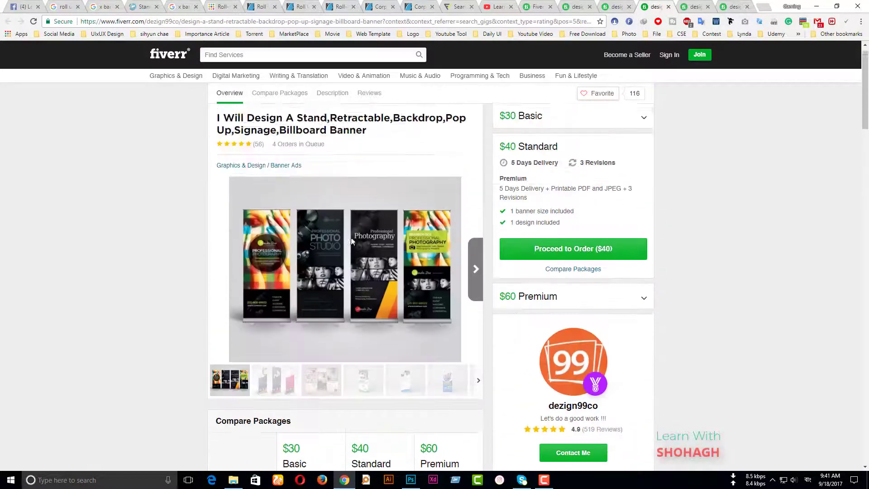
left_click_drag(277, 154, 339, 155)
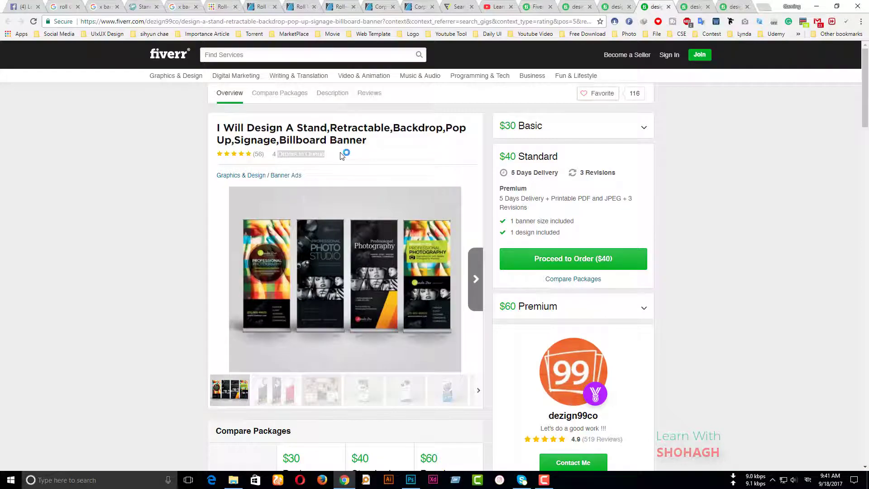
- Compare the Fantastic and Professional Roll Up Banner gigs, then return to the GraphicRiver results
left_click(690, 11)
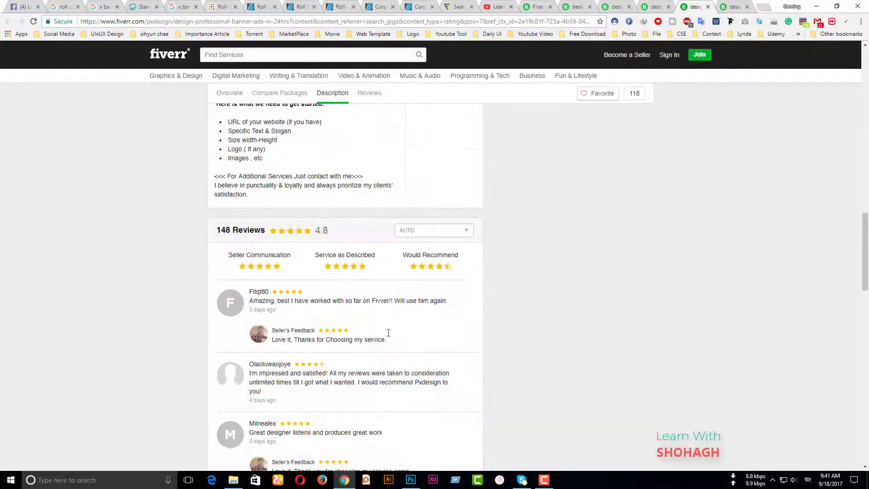
scroll(386, 332, "up", 5)
scroll(358, 336, "up", 10)
scroll(361, 336, "up", 3)
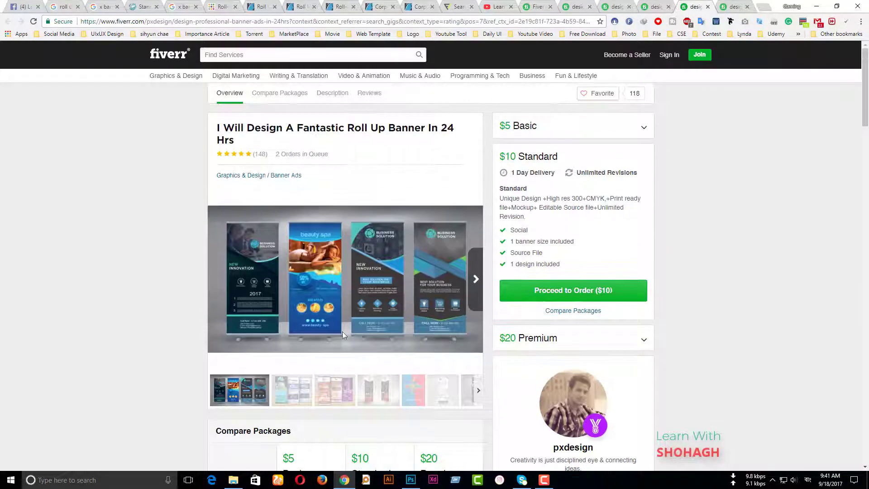
left_click(735, 7)
scroll(365, 259, "up", 4)
scroll(365, 259, "up", 10)
scroll(365, 259, "up", 5)
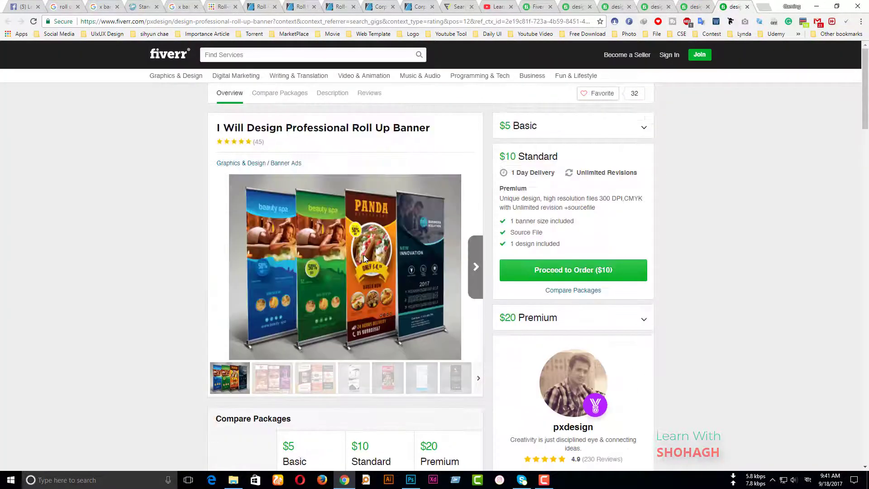
left_click(651, 6)
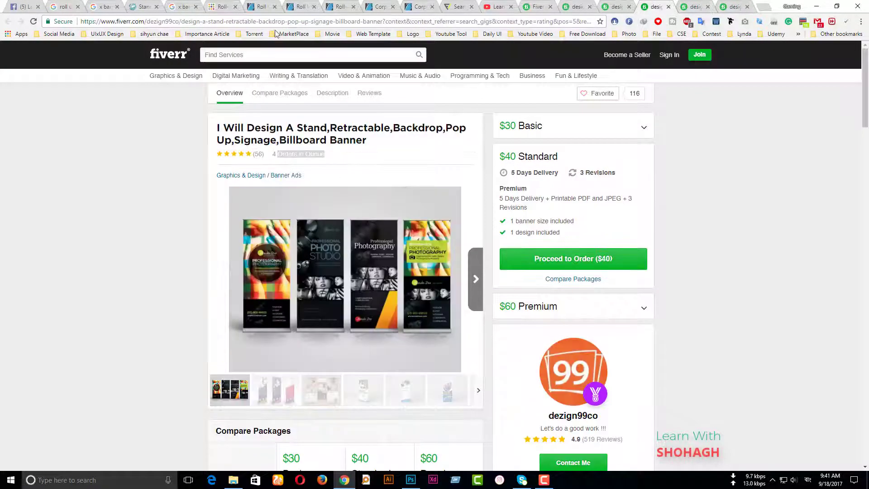
left_click(260, 8)
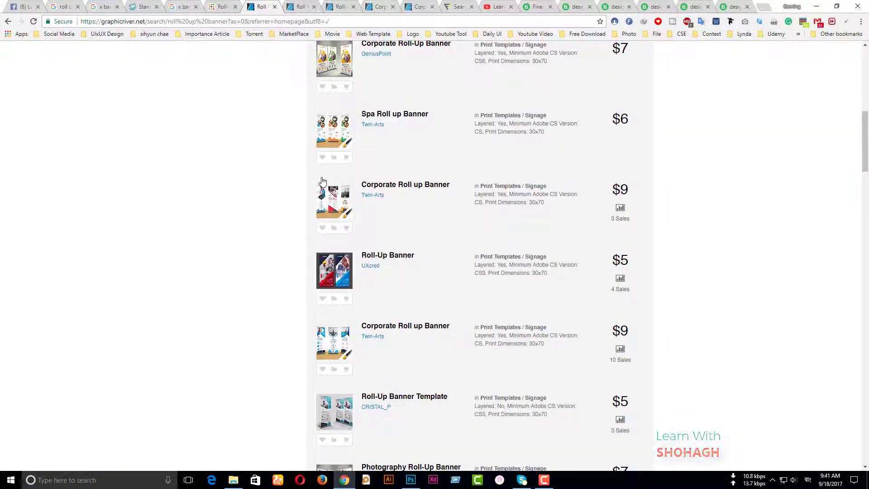
- Close the three Fiverr gig tabs and bring up the 'roll up banners size' Google results
scroll(378, 194, "up", 3)
scroll(389, 194, "up", 2)
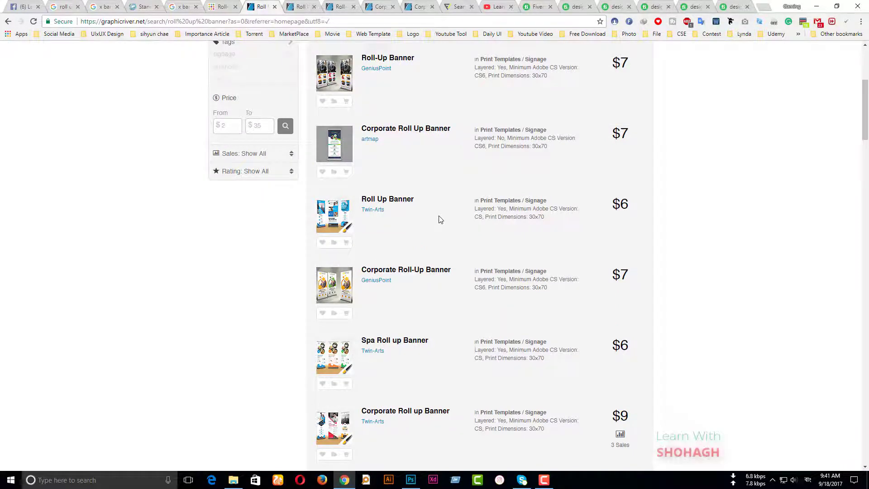
scroll(407, 185, "up", 3)
scroll(434, 183, "up", 1)
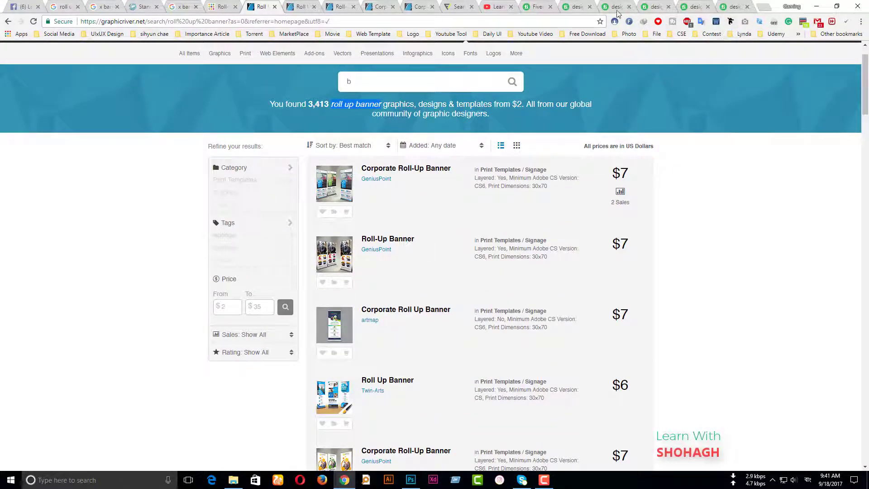
left_click(589, 6)
left_click(590, 7)
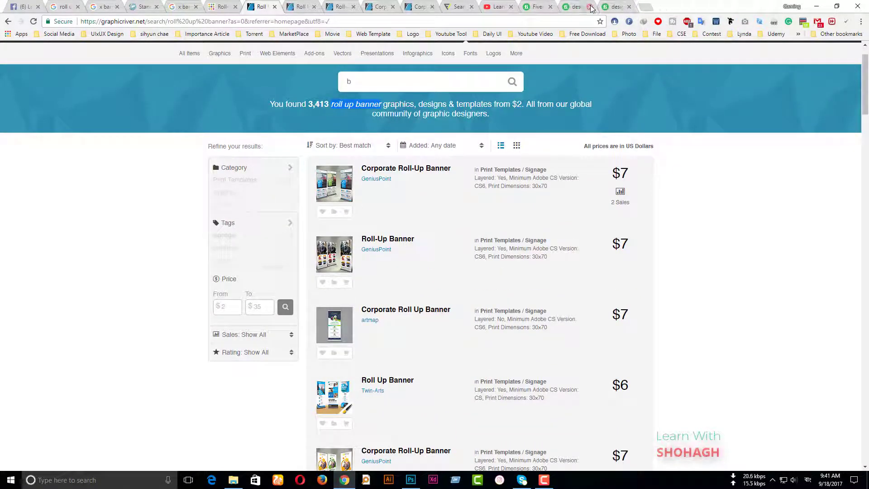
left_click(589, 7)
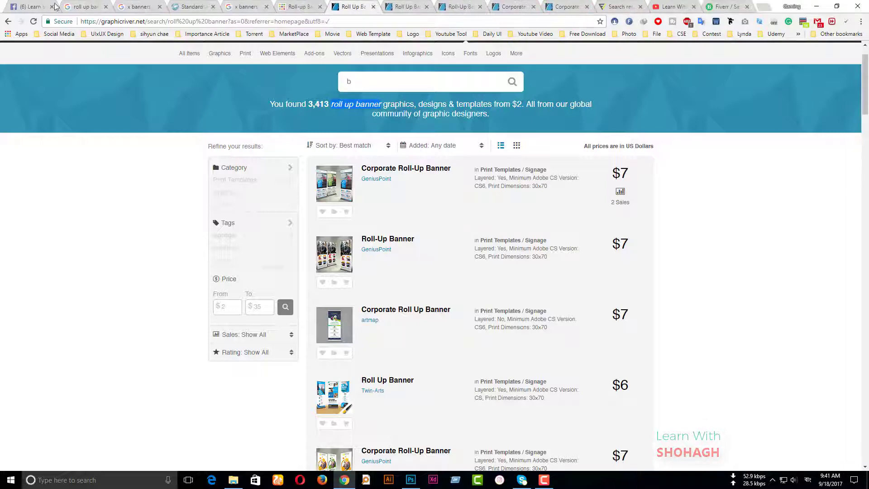
left_click(81, 7)
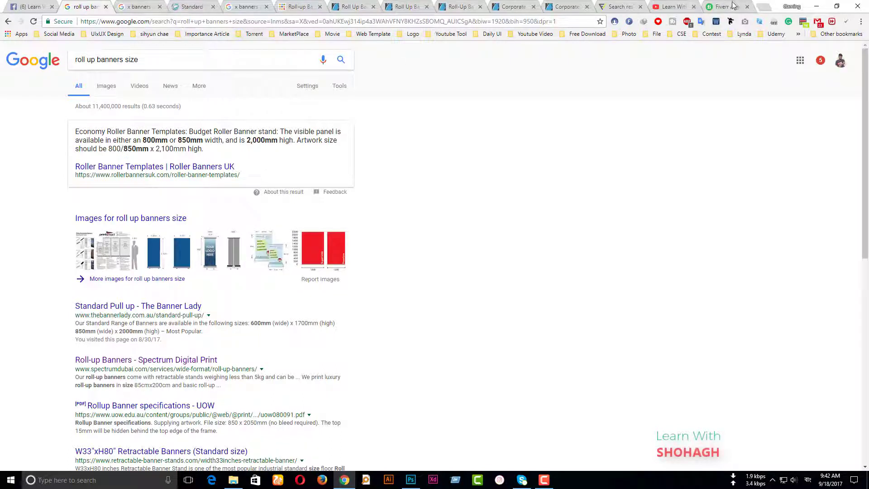
- Search Google for '800 millimeters to inches' in a new tab
left_click(762, 8)
type("go")
key("Return")
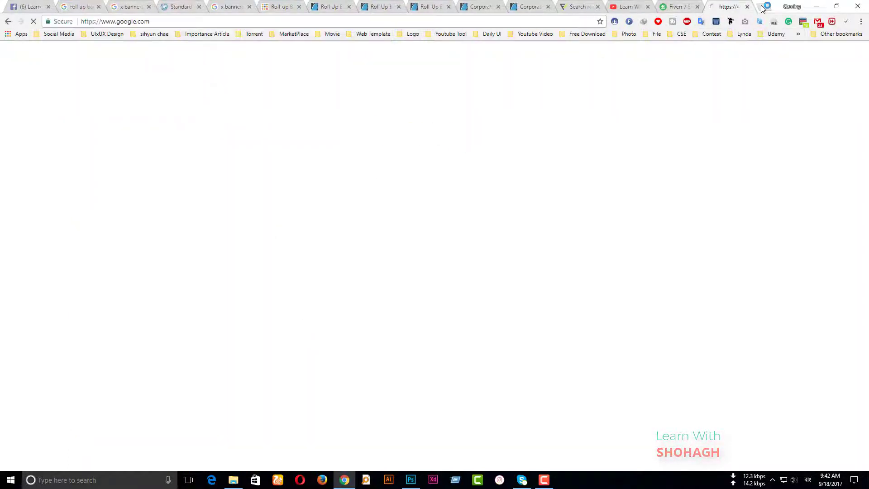
type("m")
key("BackSpace")
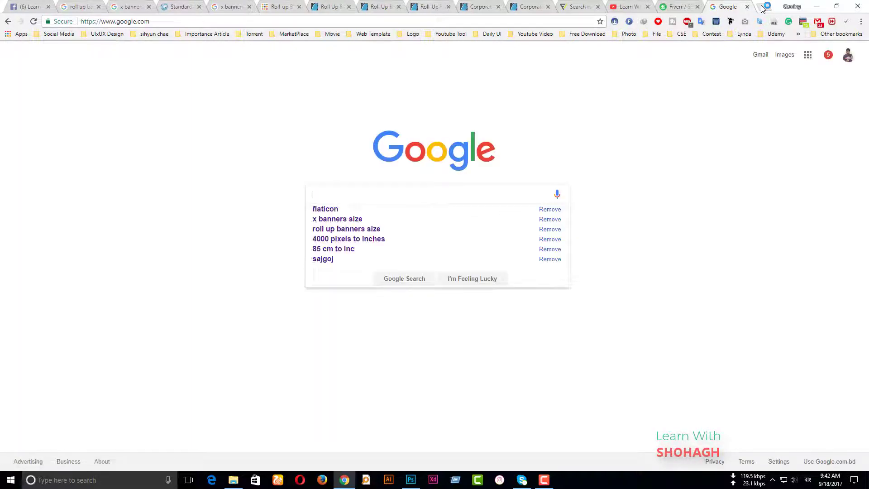
type("800 mil")
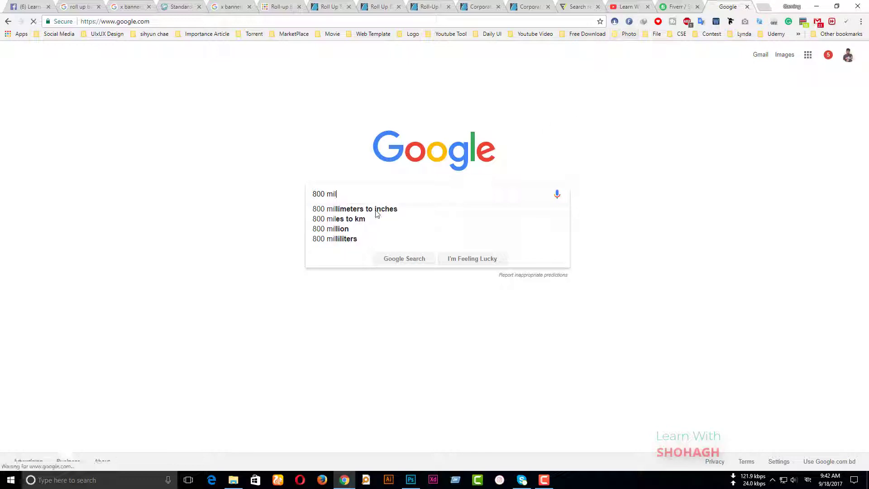
left_click(351, 210)
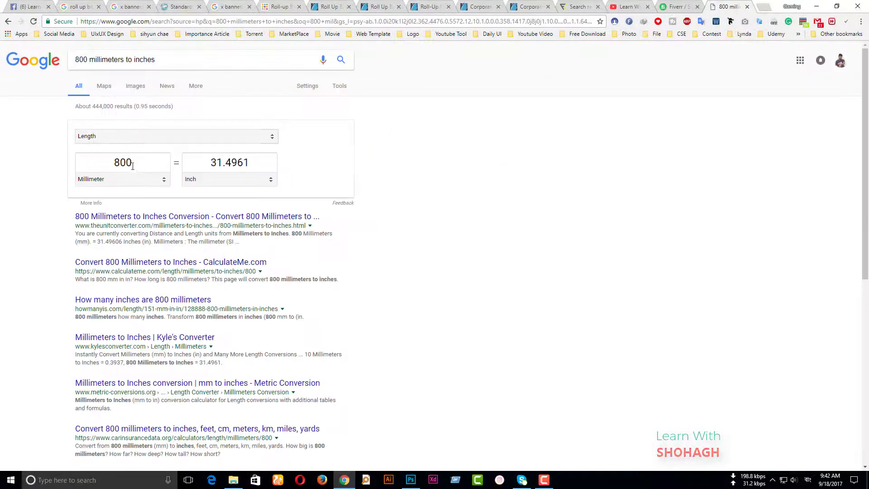
- Select the 31.4961-inch result, then go back to the GraphicRiver banner results
left_click(215, 161)
double_click(235, 162)
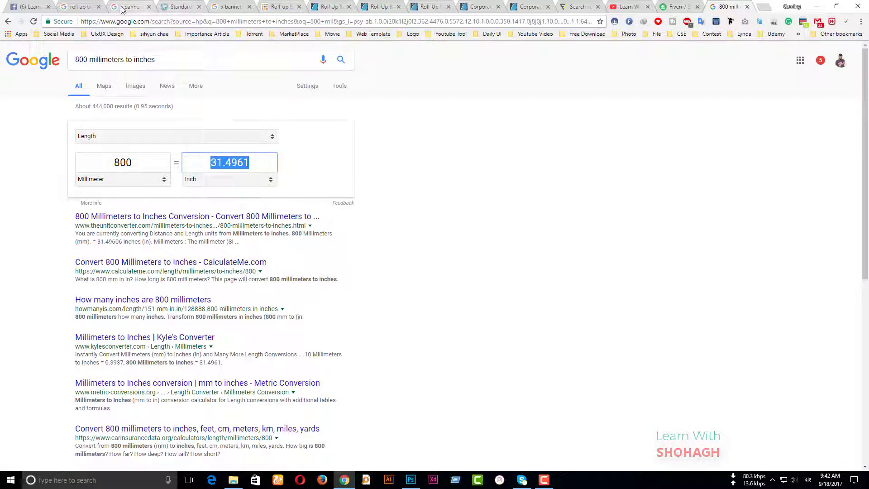
left_click(231, 163)
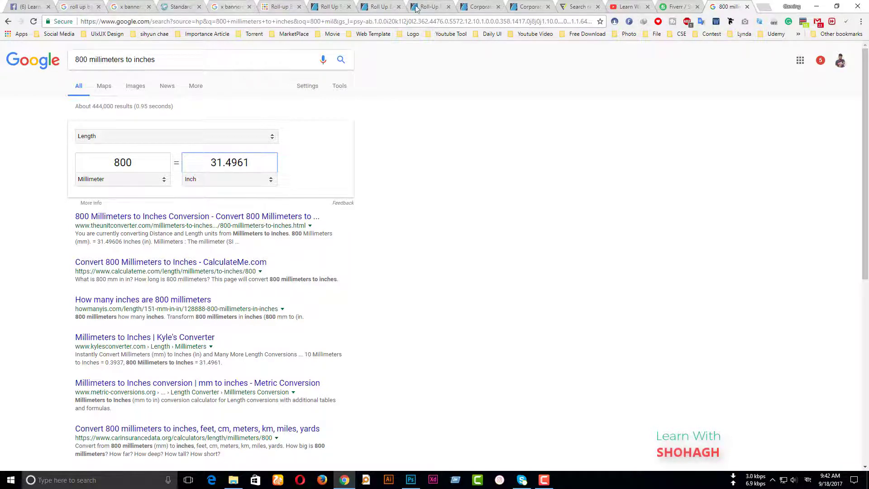
left_click(328, 7)
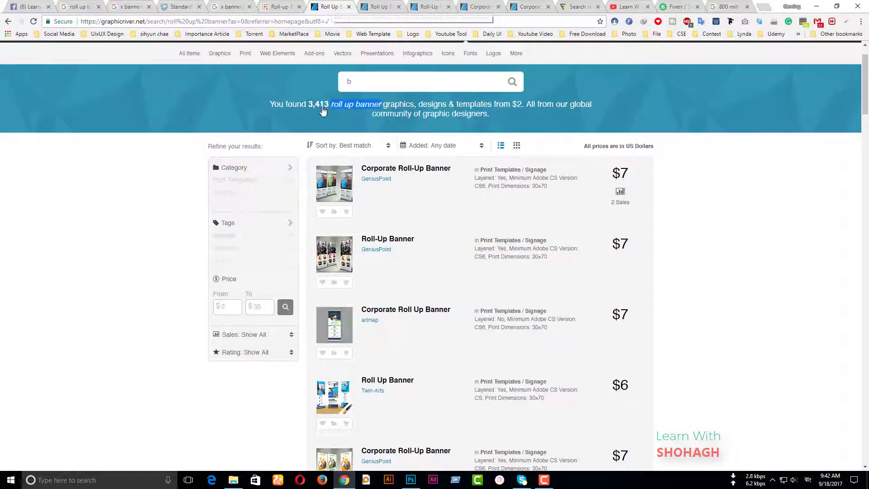
- Inspect the Corporate Roll up Banner item's 30x70 print size, then open the 'x banners size' results
left_click(375, 5)
scroll(719, 235, "down", 4)
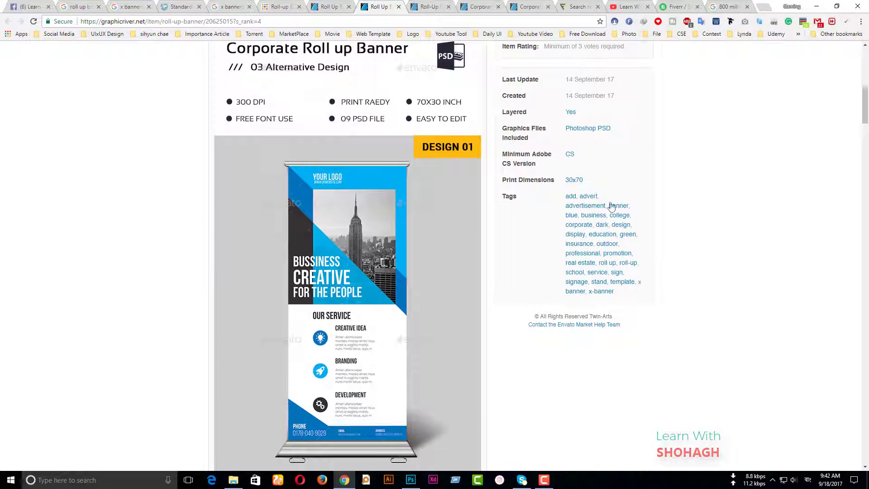
left_click(573, 181)
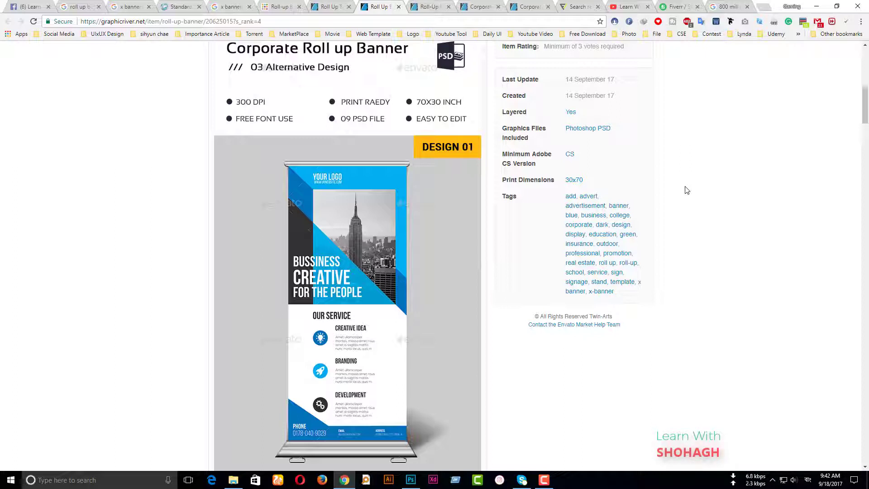
left_click(127, 10)
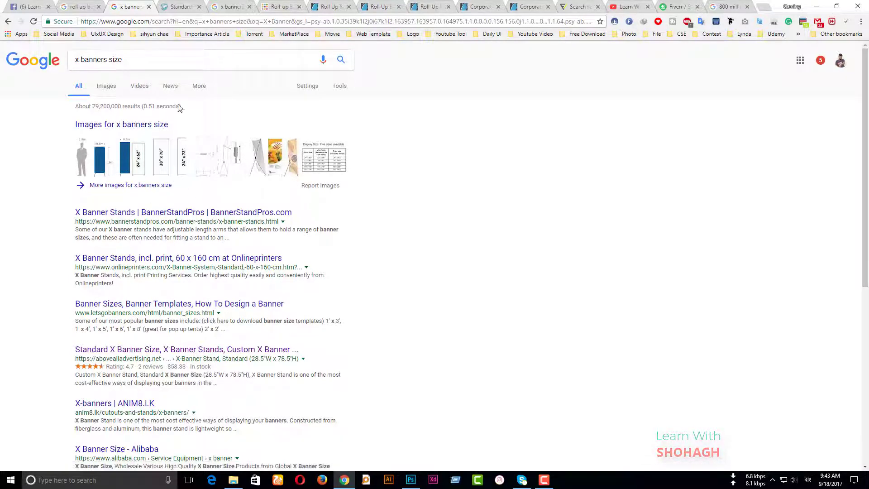
- Check the Standard X Banner's 28.5"W x 78.5"H size, then return to the Corporate Roll up Banner page
left_click(187, 9)
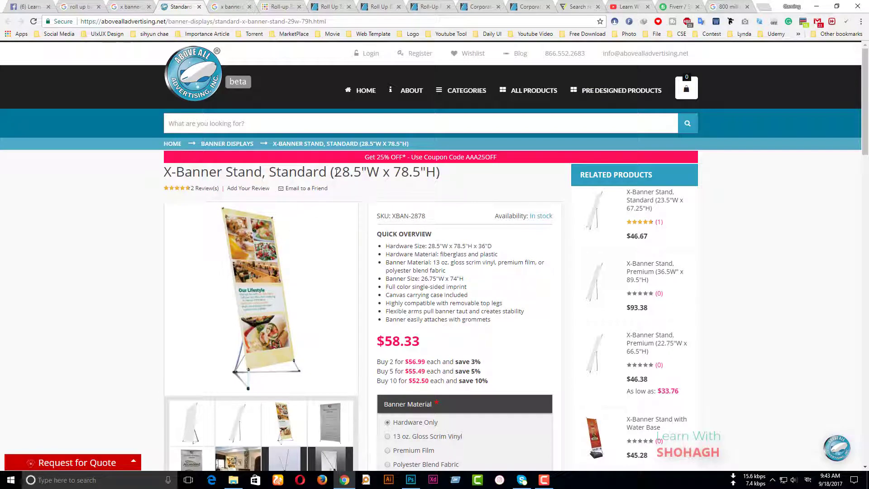
left_click_drag(336, 172, 367, 172)
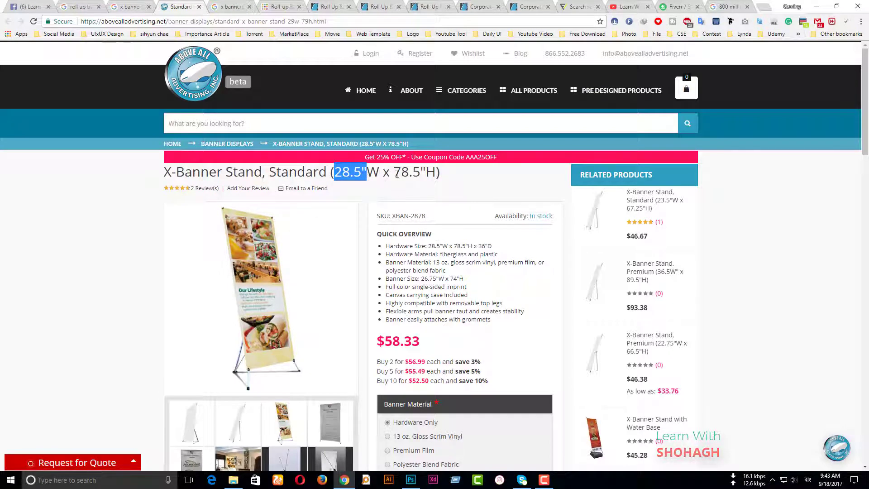
double_click(419, 174)
left_click(419, 174)
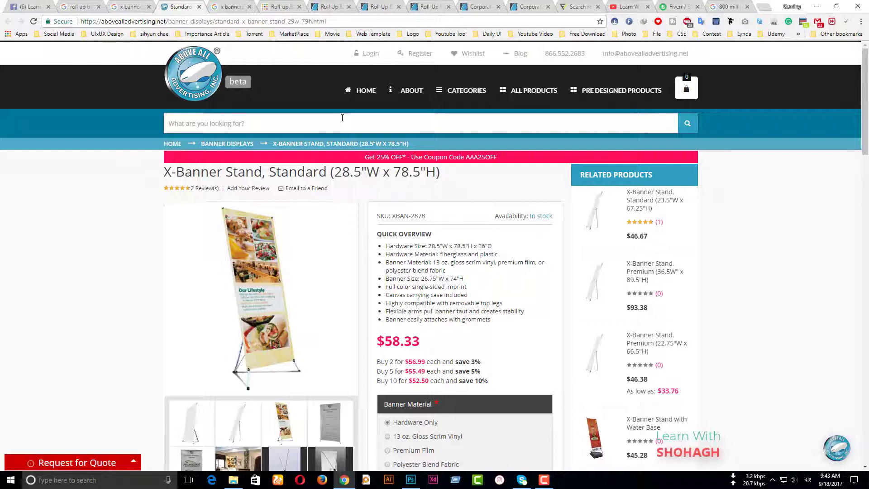
left_click(139, 8)
left_click(73, 8)
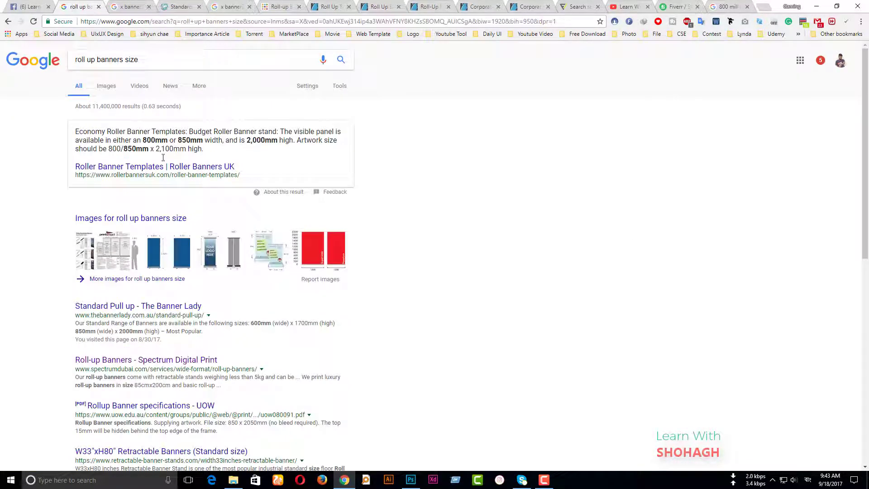
left_click(338, 7)
- View the Corporate Roll up Banner preview gallery, then return to the 'x banners size' results
left_click(376, 6)
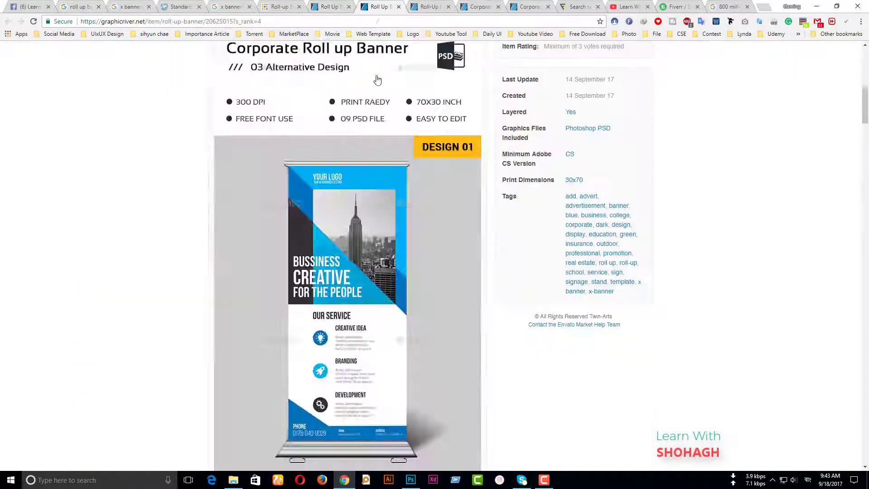
scroll(145, 229, "down", 5)
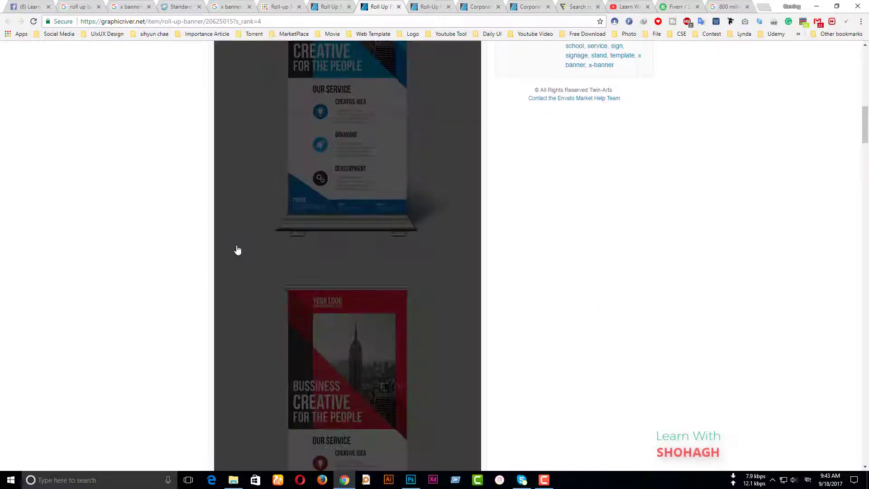
left_click(333, 231)
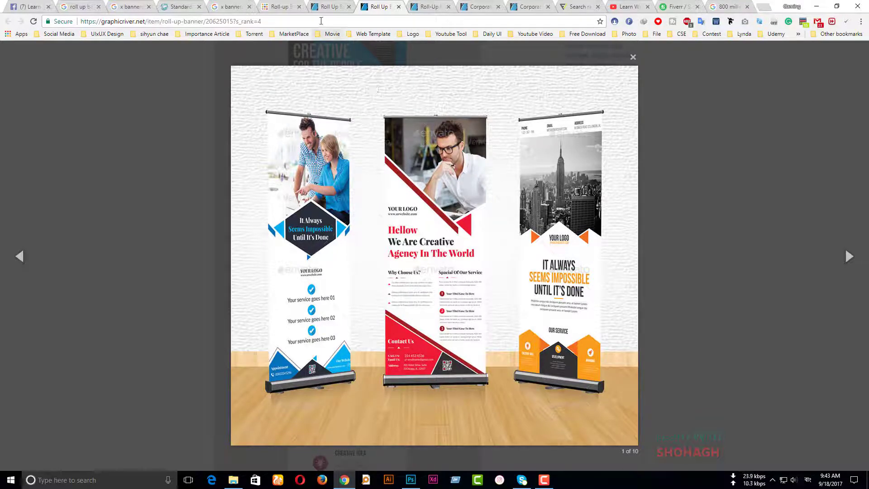
left_click(125, 6)
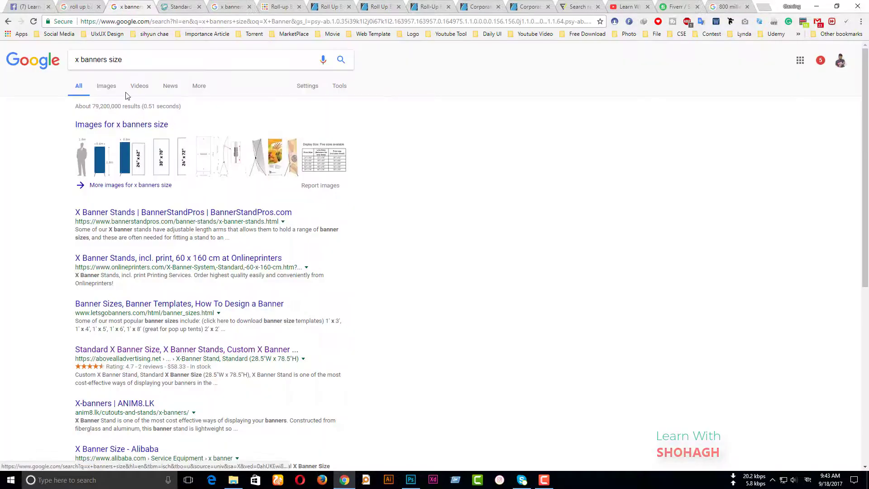
- Browse 'x banners size' image results, enlarge the Mini X Banner Mockup, and open the first saved banner photo
left_click(107, 86)
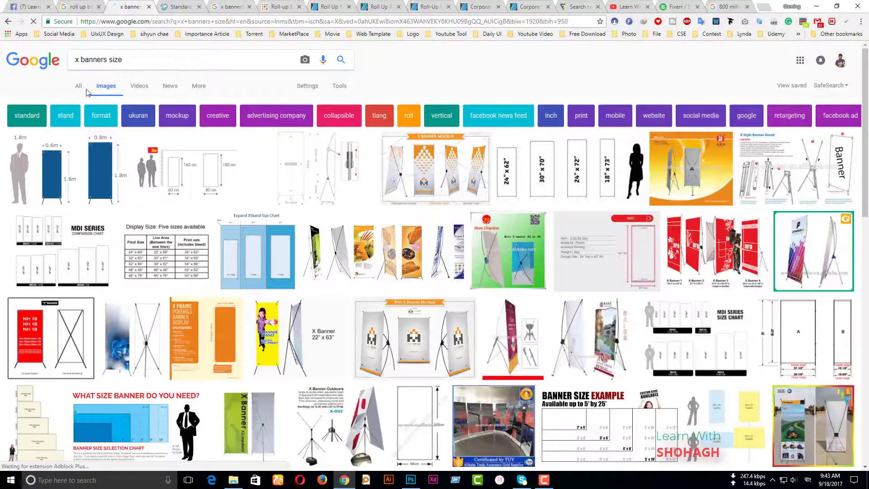
left_click(448, 343)
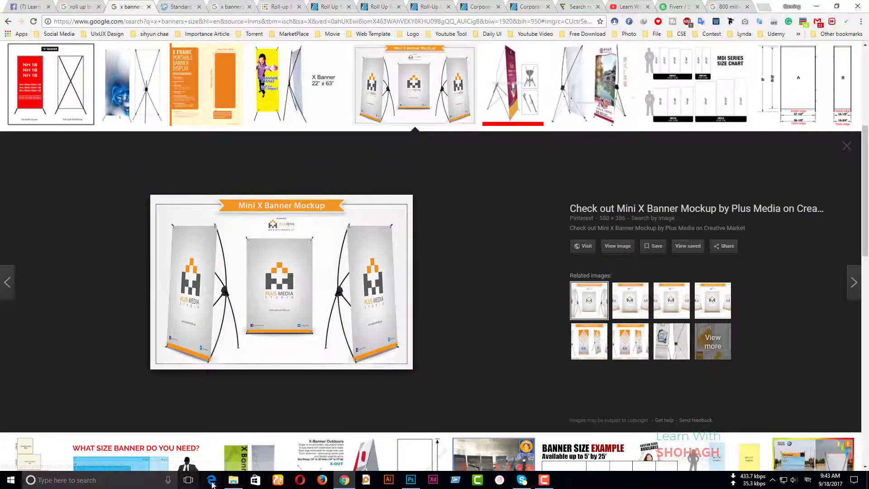
left_click(230, 480)
double_click(107, 72)
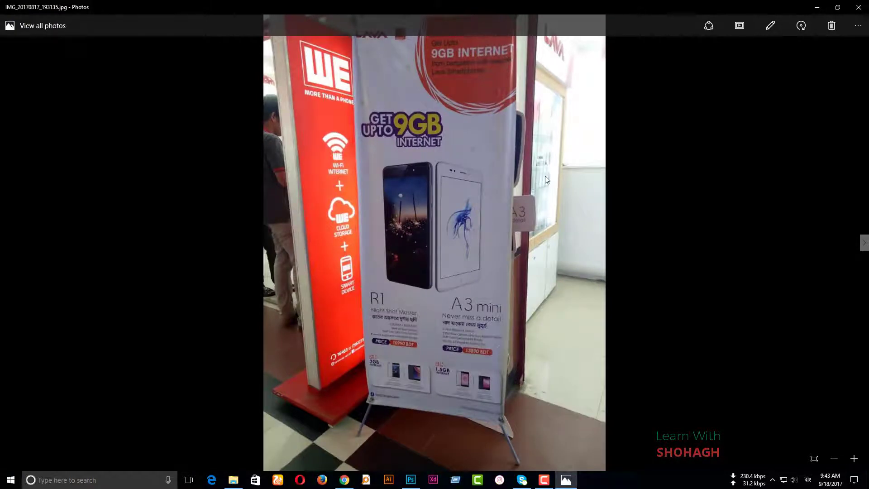
- Flip through the saved X-banner stand photos, including the EID offer and dtel banners, then close the viewer
left_click(864, 243)
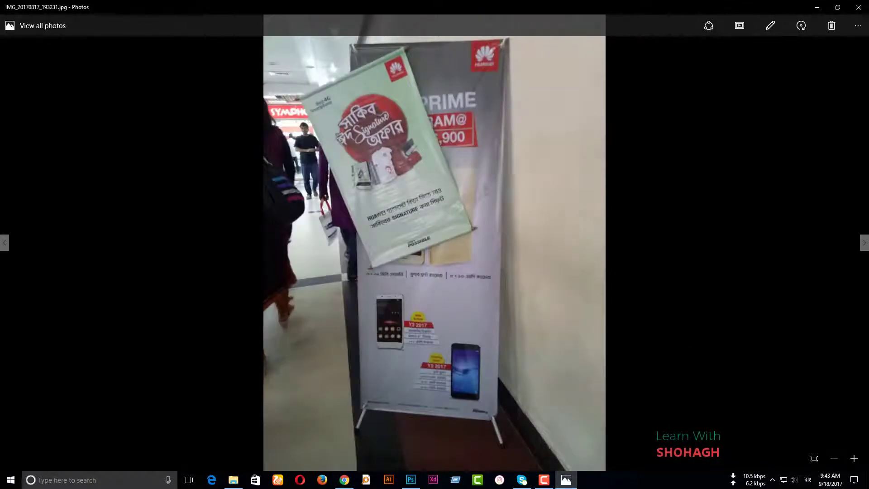
left_click(863, 243)
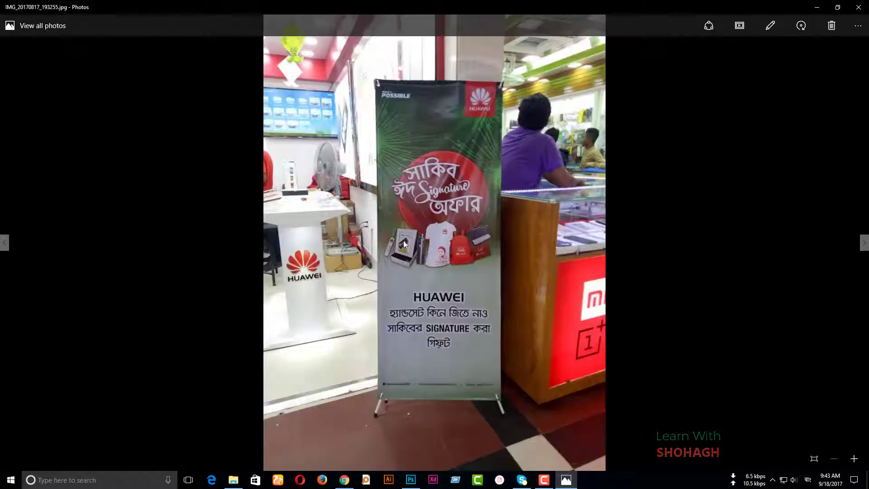
left_click(863, 244)
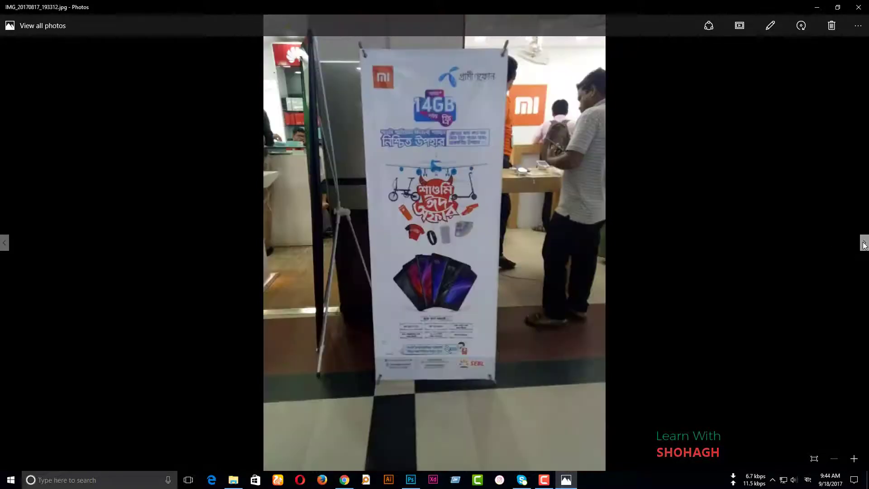
left_click(864, 245)
left_click(864, 245)
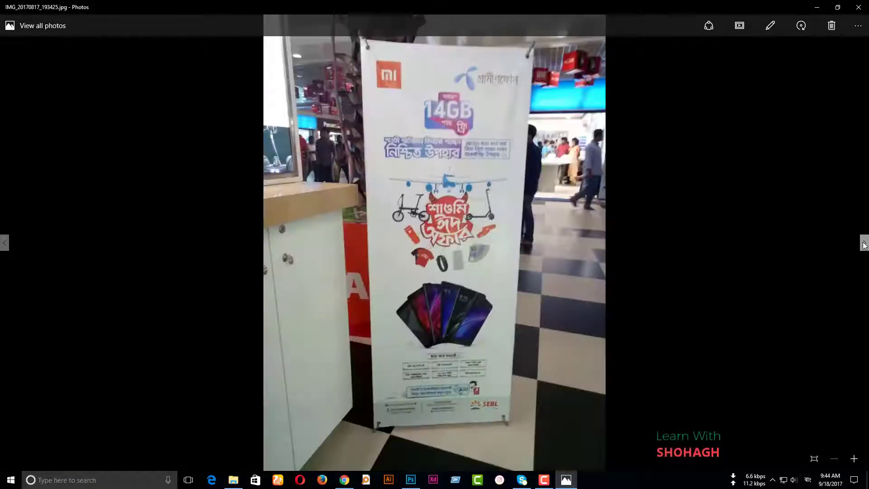
left_click(864, 244)
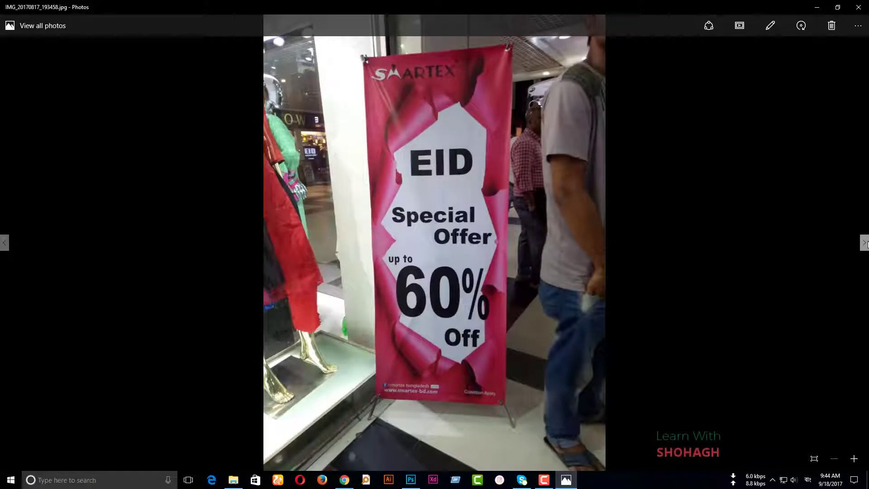
key("Right")
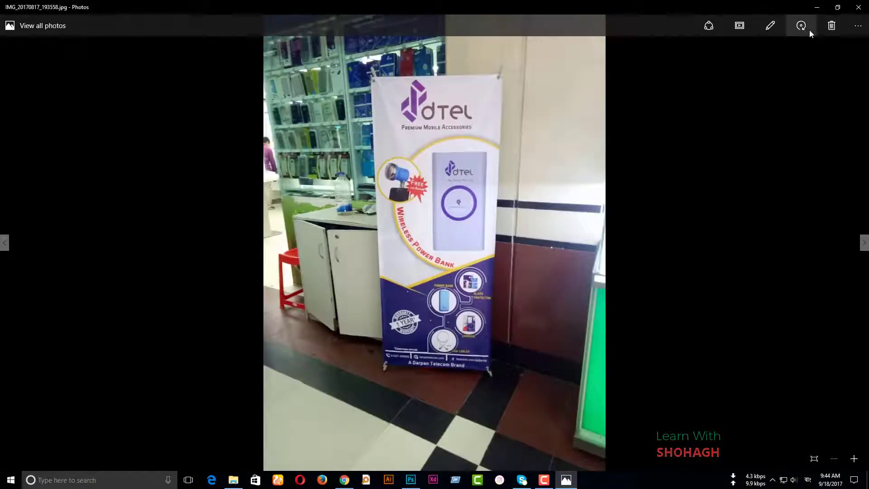
left_click(858, 7)
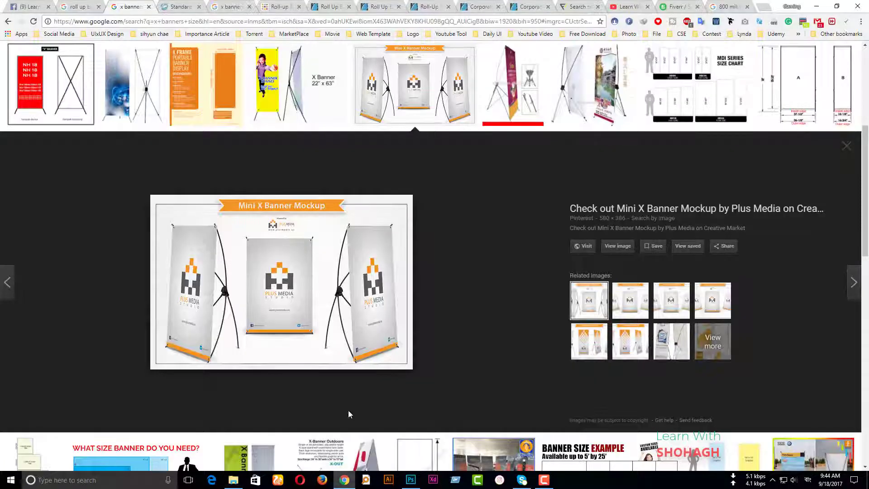
- Revisit the roll-up banner search results, template pages and preview gallery, then close the gallery
left_click(345, 480)
left_click(342, 7)
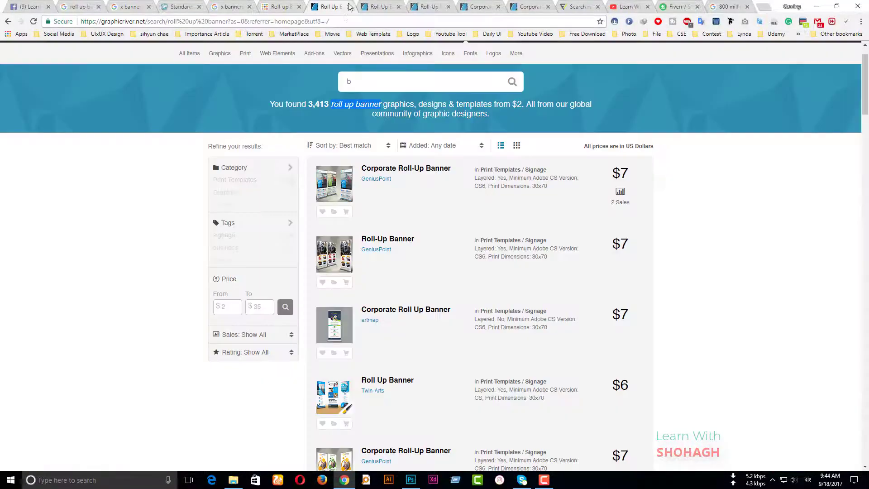
left_click(382, 7)
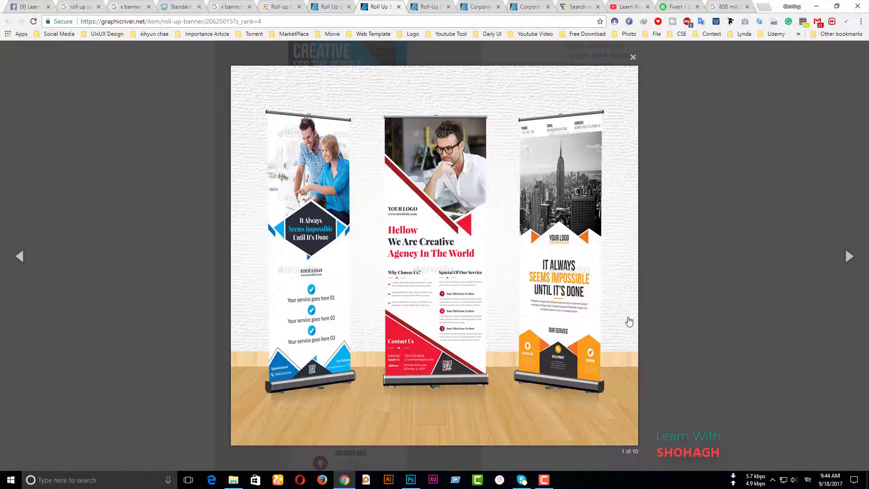
left_click(432, 7)
scroll(574, 295, "down", 5)
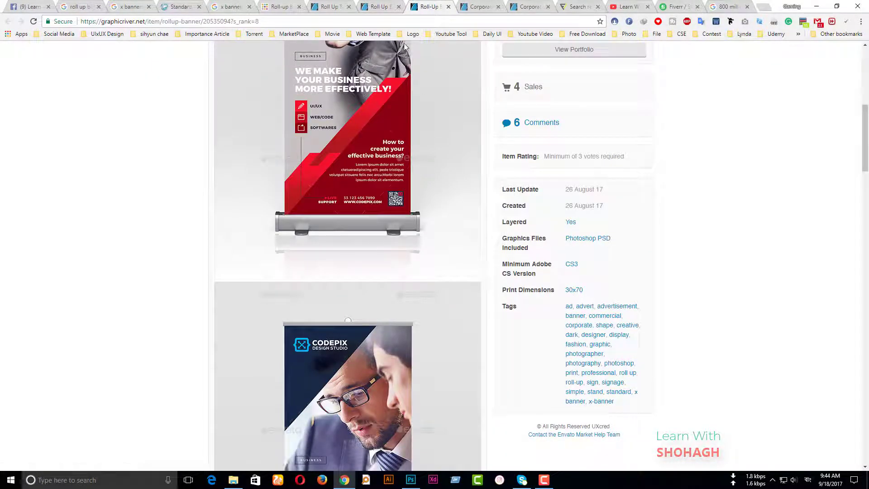
left_click(380, 8)
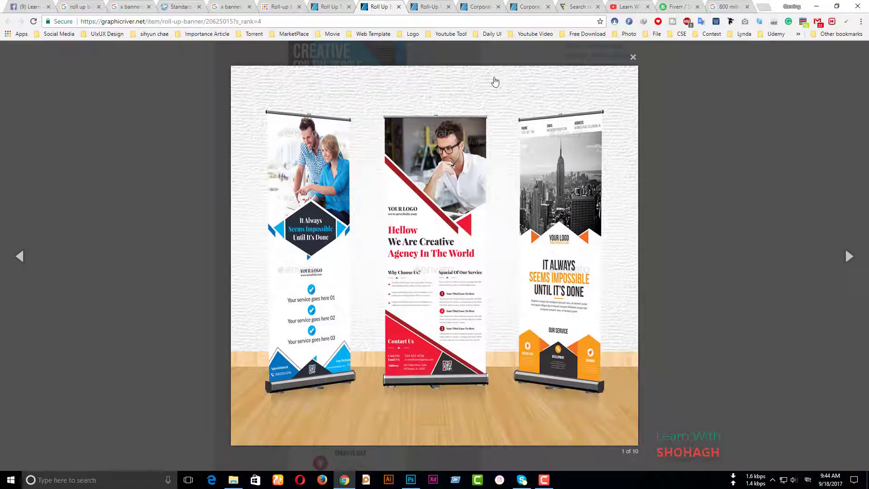
left_click(724, 202)
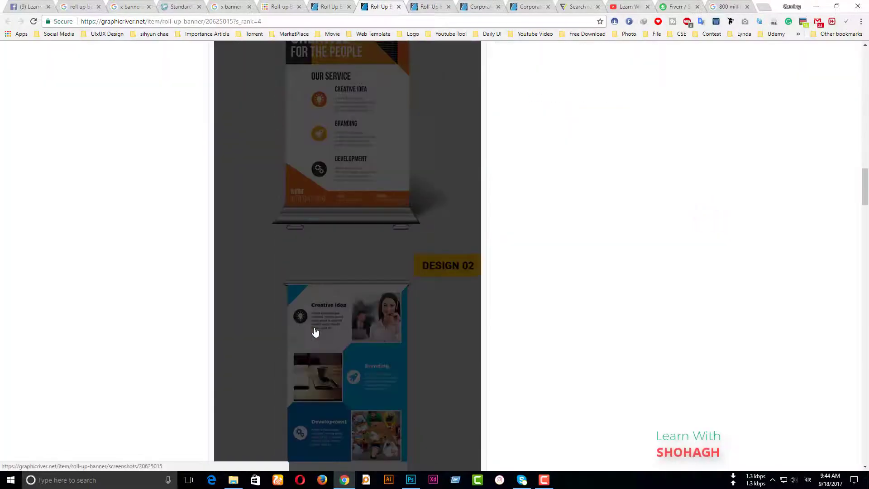
- Scroll through the roll-up banner templates' details, highlighting the 30"x70" size in the features list
scroll(315, 333, "down", 10)
scroll(316, 332, "down", 10)
scroll(315, 332, "down", 10)
scroll(317, 327, "down", 10)
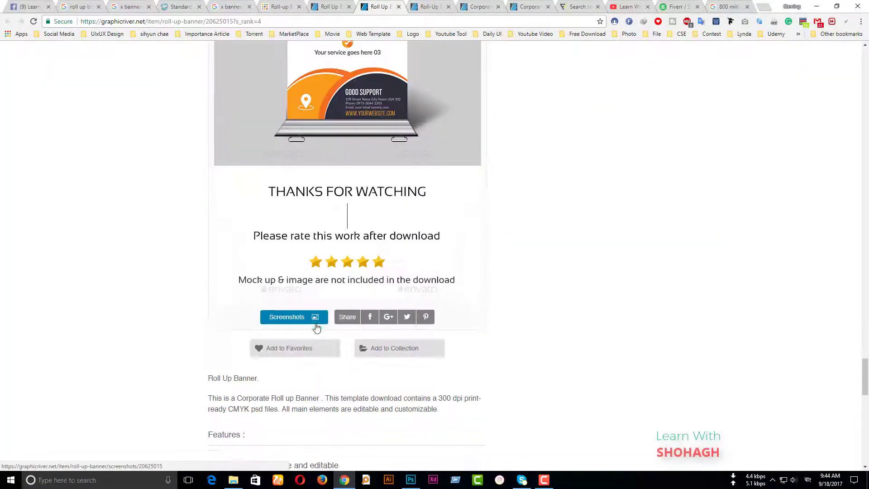
scroll(375, 242, "down", 8)
scroll(375, 249, "up", 5)
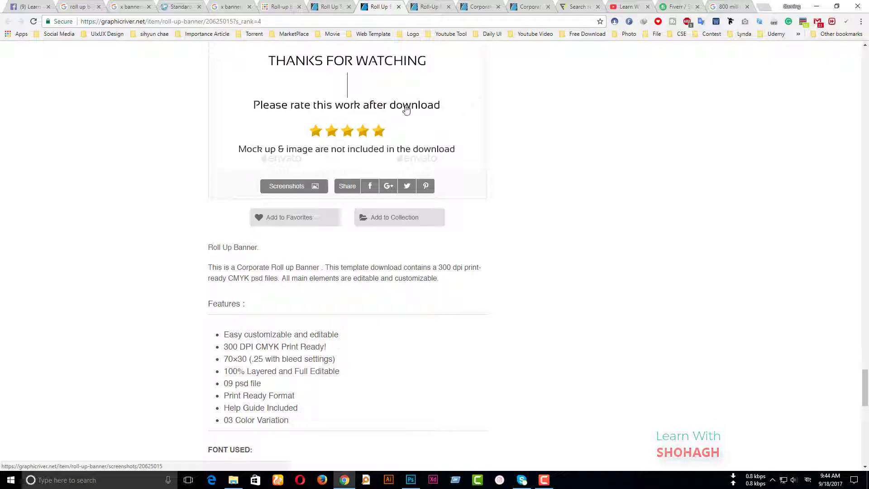
key("ctrl+Tab")
scroll(420, 365, "down", 10)
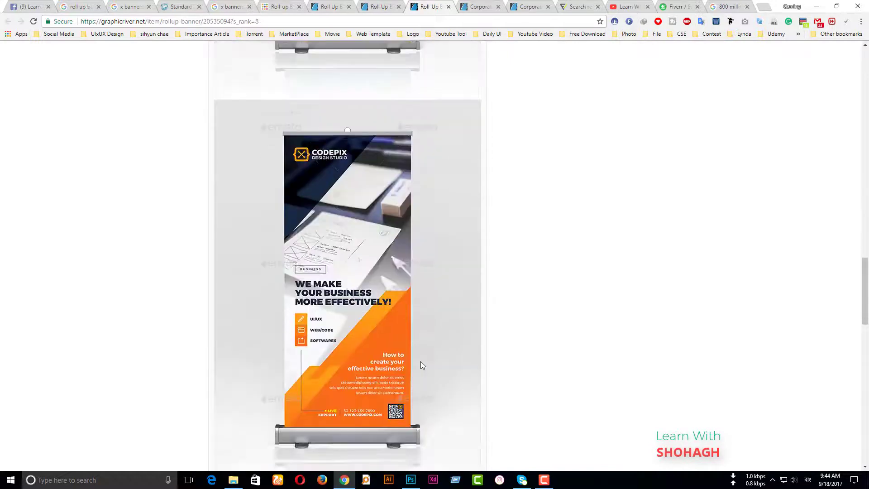
scroll(420, 365, "down", 15)
scroll(421, 365, "up", 5)
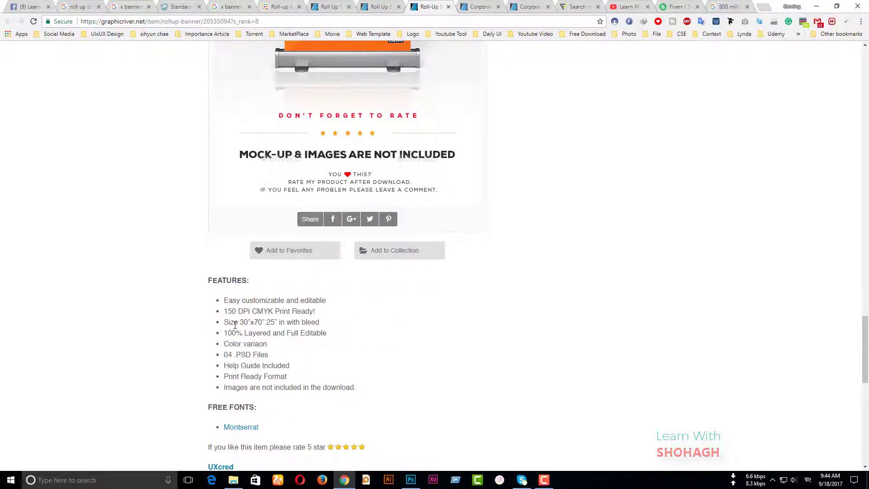
left_click_drag(225, 322, 263, 321)
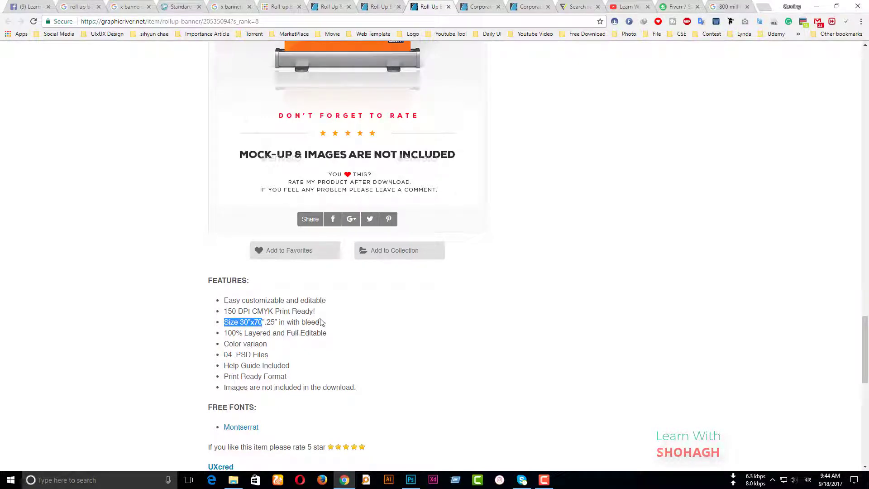
- Switch between the corporate and Roll Up Banner template pages and scroll back to the top
key("ctrl+Tab")
key("ctrl+Tab")
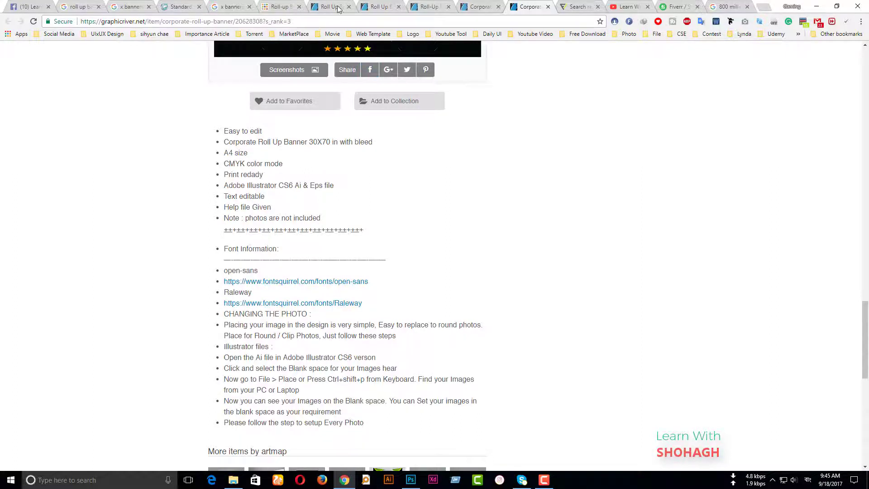
left_click(375, 5)
scroll(756, 164, "up", 6)
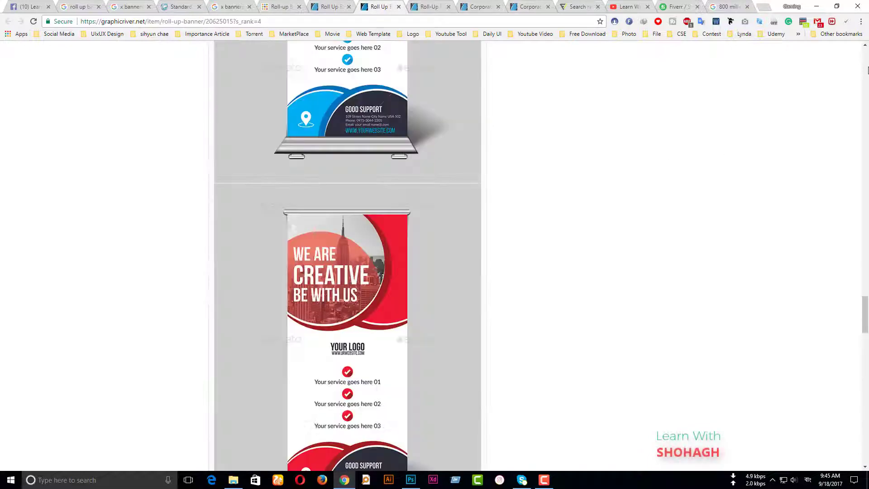
scroll(867, 66, "up", 5)
scroll(868, 65, "up", 5)
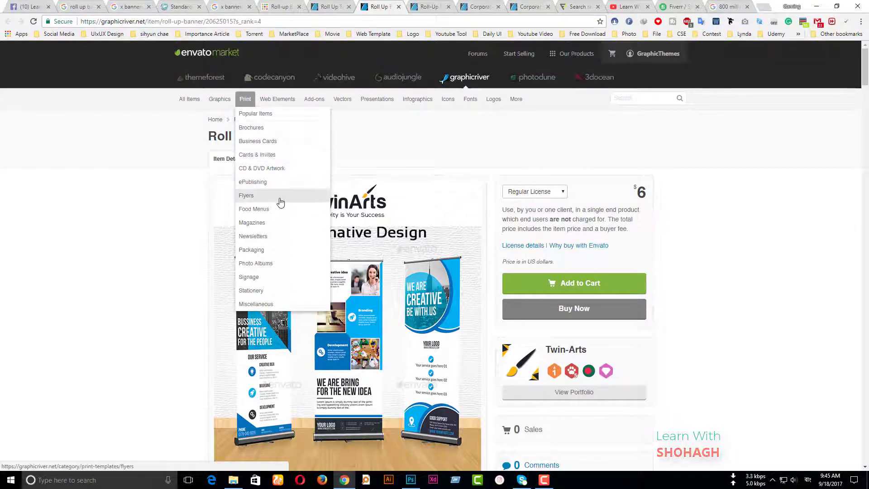
- Browse Print > Flyers and review the Flyer Bundle 2 In 1 page's A4 size and 0.25" bleeds
left_click(280, 202)
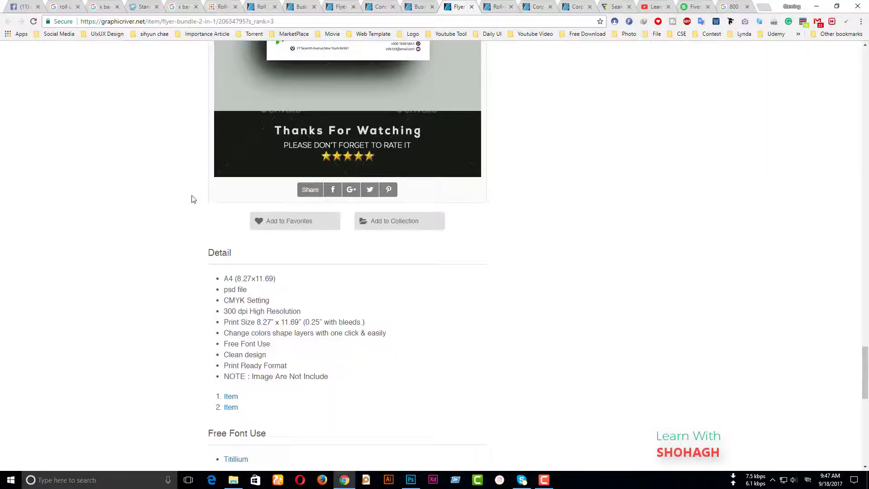
scroll(293, 232, "down", 2)
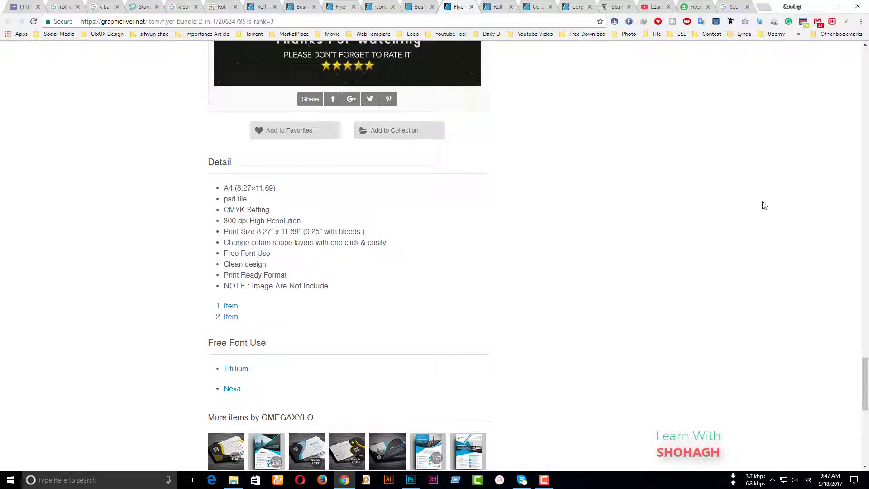
scroll(865, 79, "up", 5)
scroll(865, 79, "up", 5)
scroll(865, 79, "up", 5)
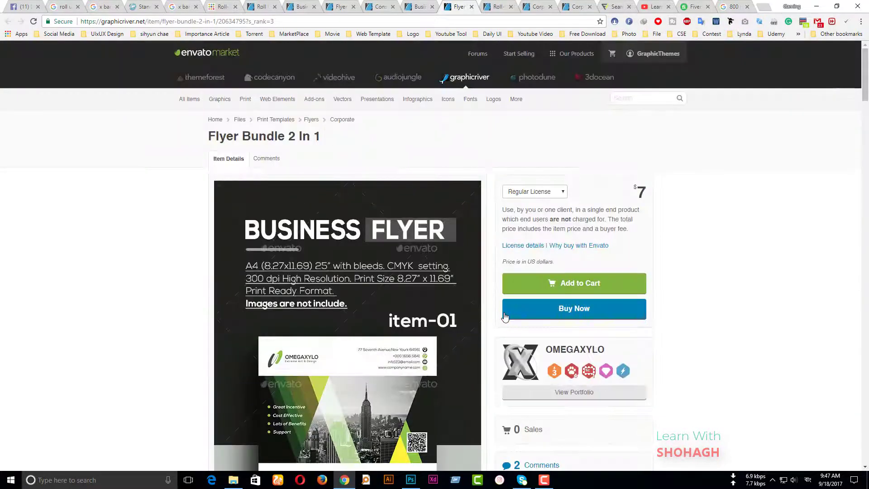
scroll(552, 299, "down", 5)
scroll(552, 300, "down", 4)
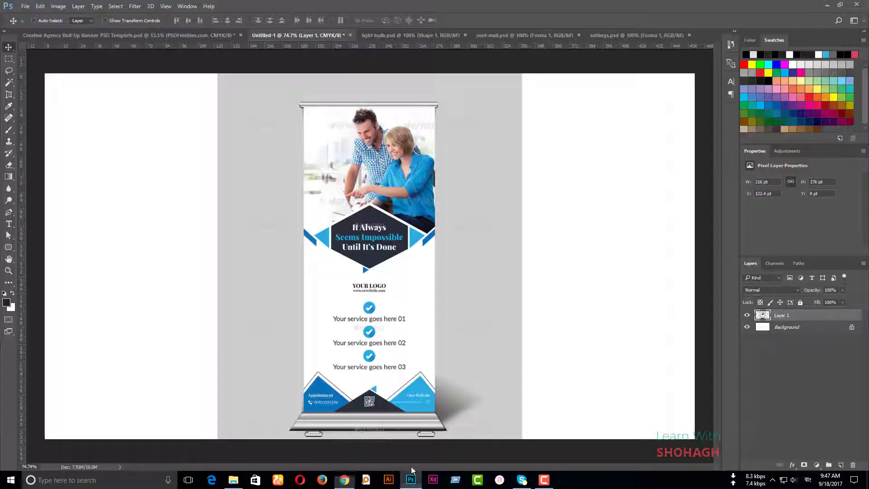
- Close the business flyer and other unneeded flyer tabs in Chrome
left_click(411, 480)
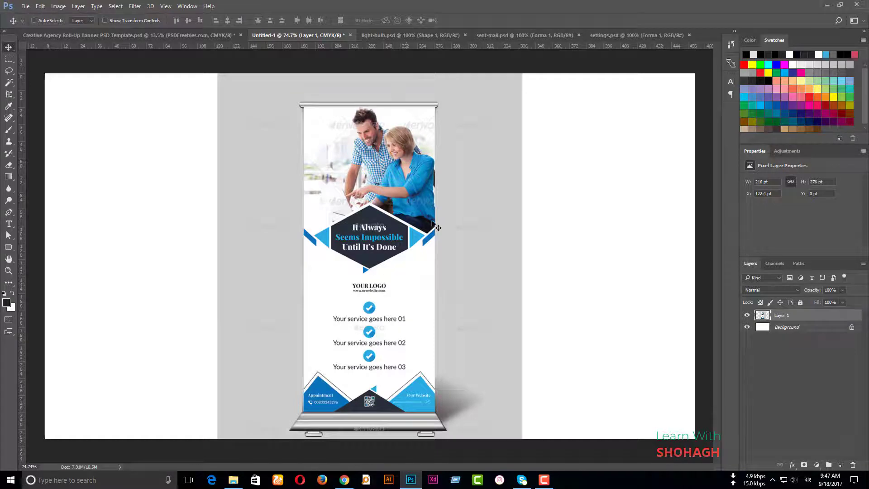
left_click(344, 480)
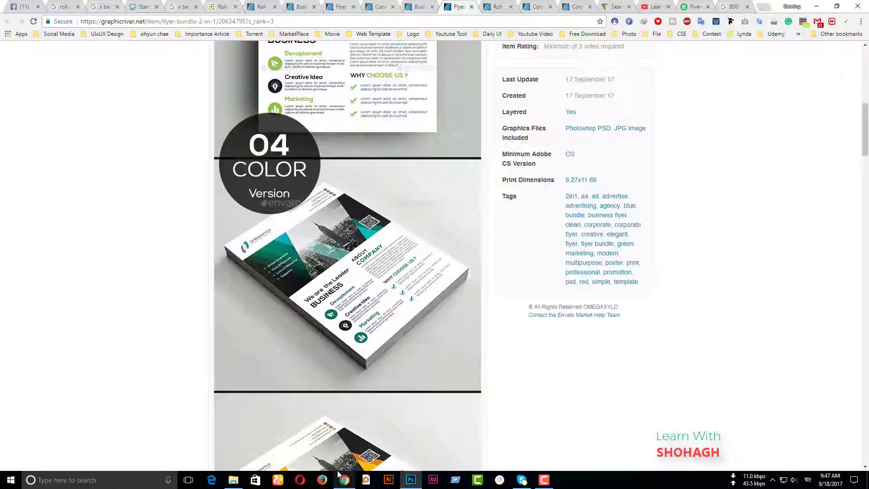
left_click(290, 6)
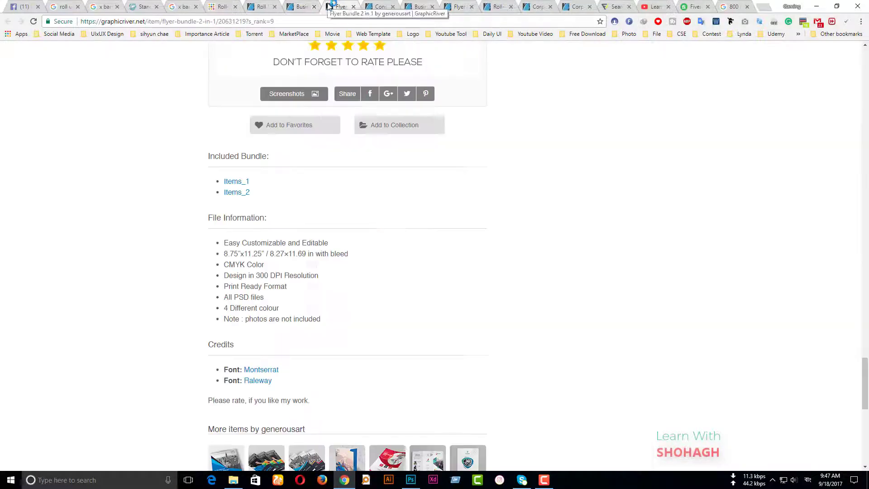
left_click(314, 6)
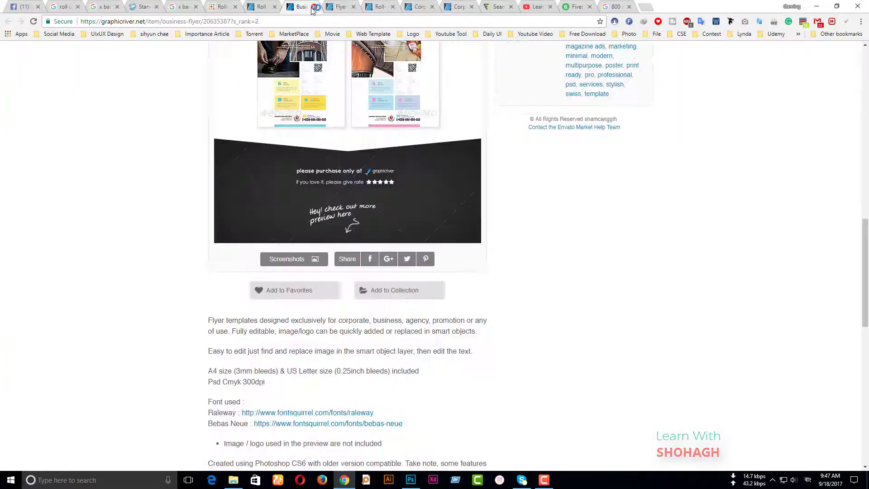
left_click(314, 7)
left_click(314, 7)
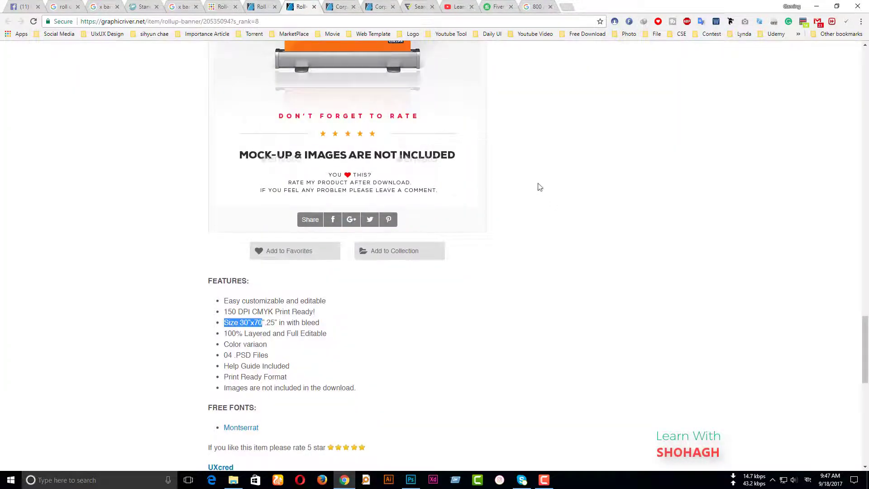
scroll(484, 217, "up", 10)
scroll(407, 217, "up", 4)
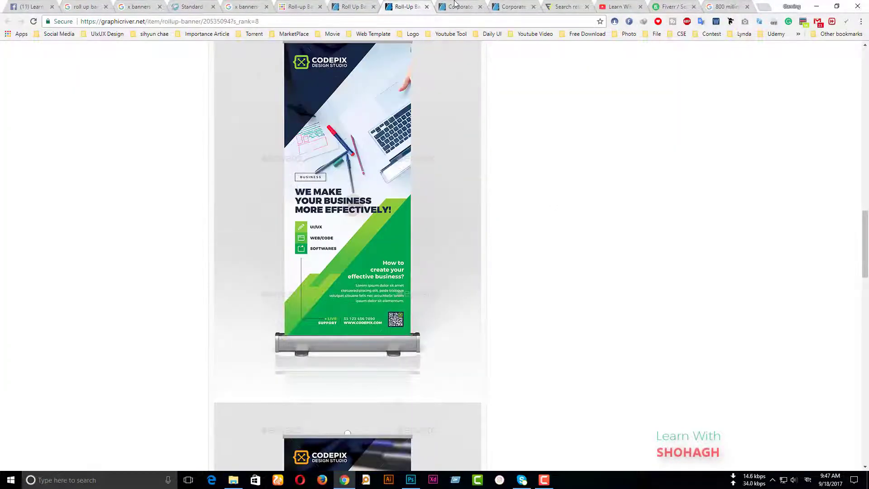
- Capture the blue Design 01 roll-up banner image with Lightshot and copy it to the clipboard
left_click(353, 7)
left_click(442, 167)
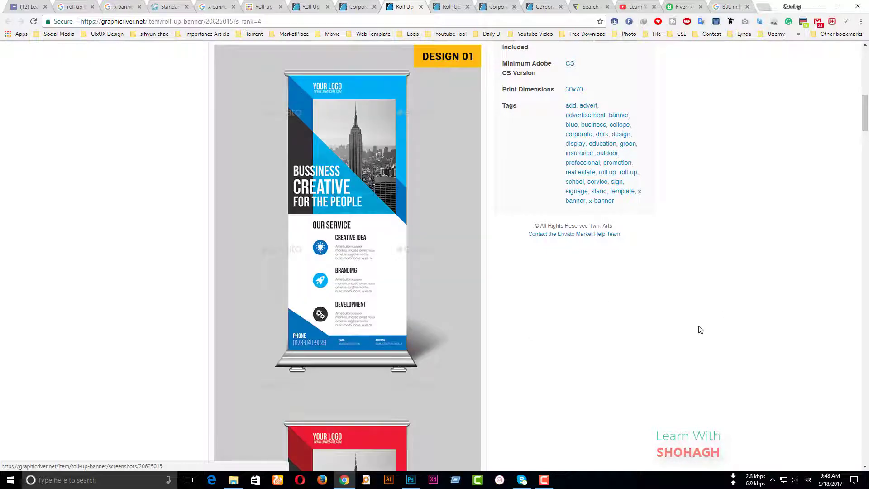
scroll(700, 329, "up", 1)
key("Print")
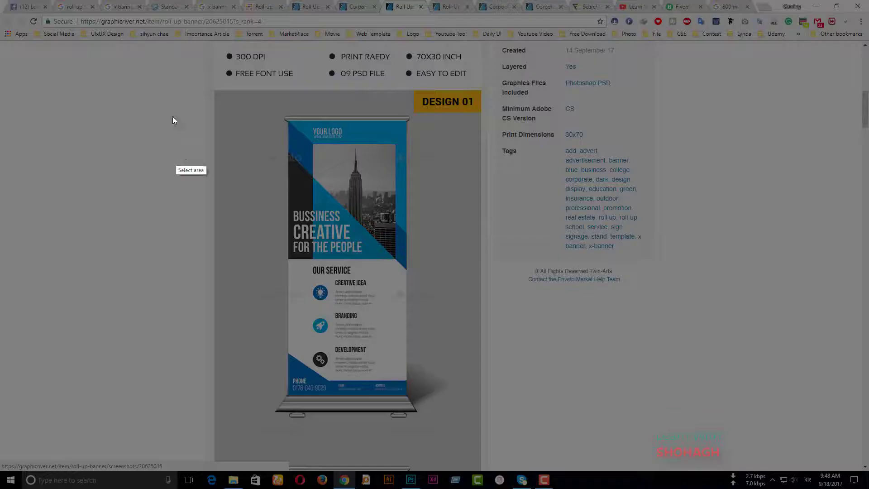
left_click_drag(221, 92, 483, 433)
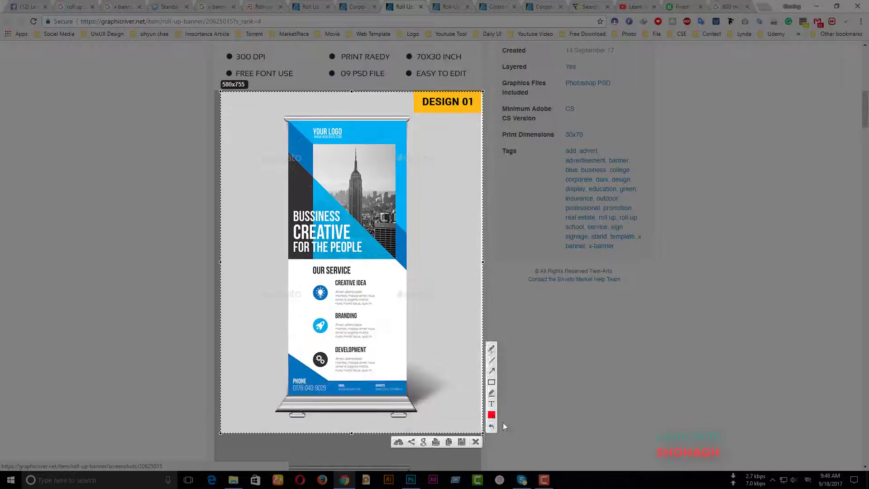
key("ctrl+c")
left_click(410, 483)
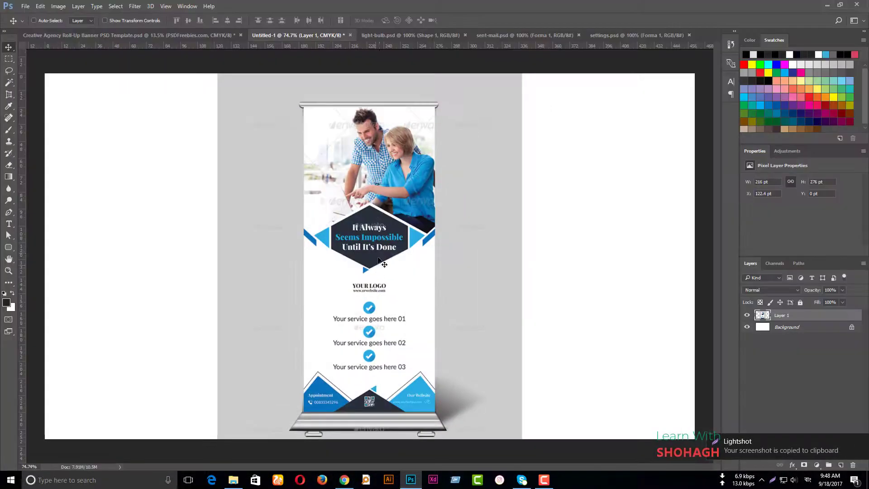
- Create a new 30 × 70 inch document
key("ctrl+n")
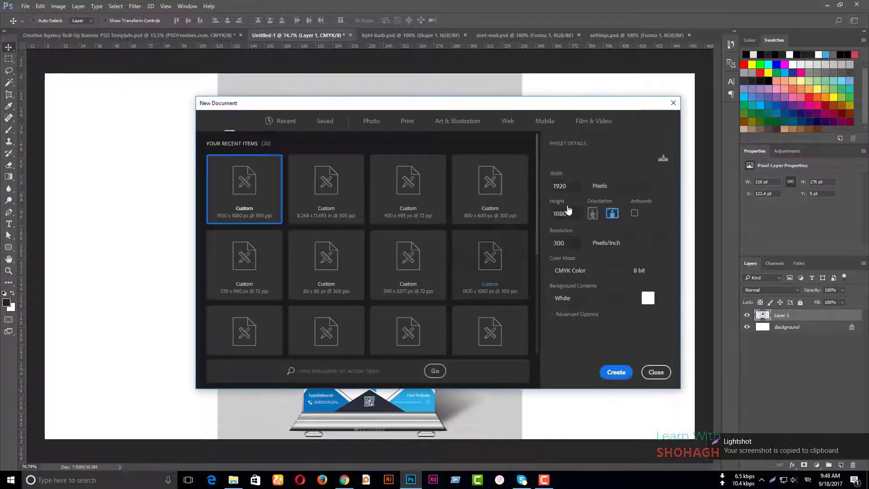
left_click(616, 192)
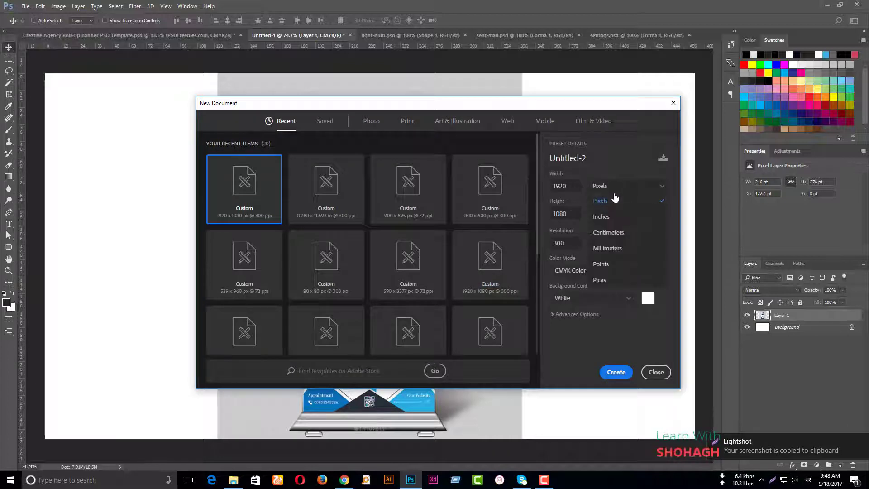
left_click(597, 219)
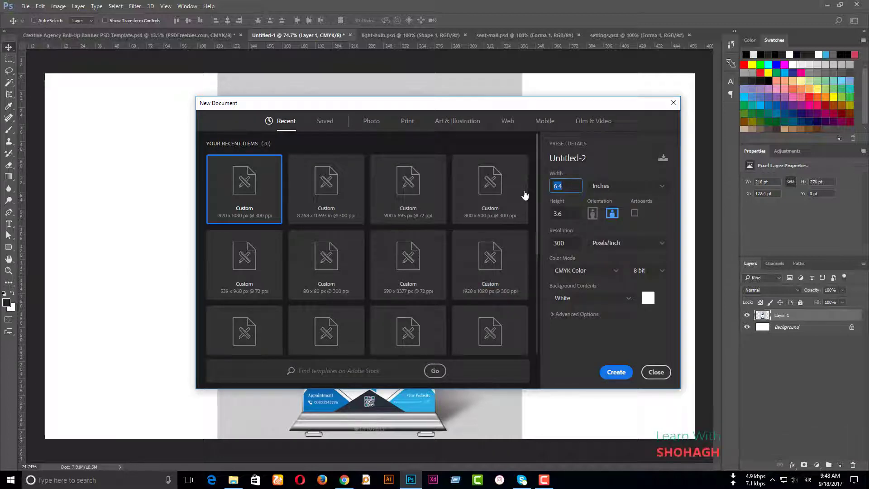
type("30")
key("Tab")
type("7")
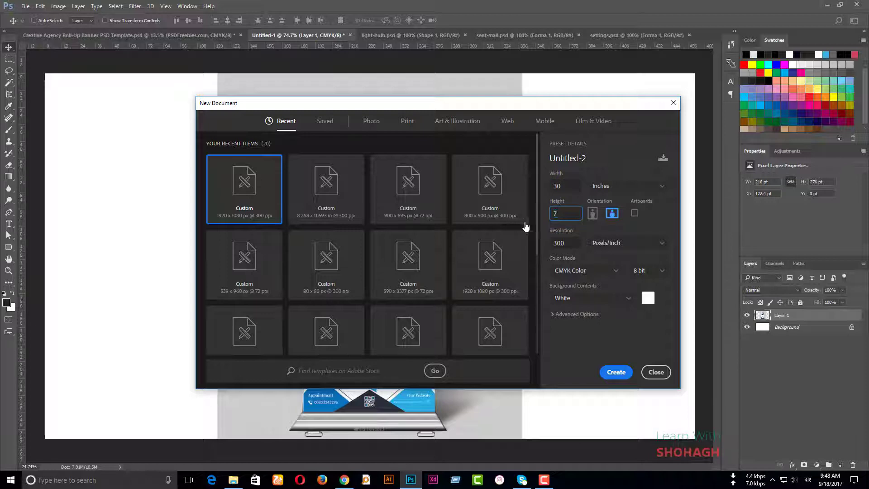
type("0")
left_click(615, 372)
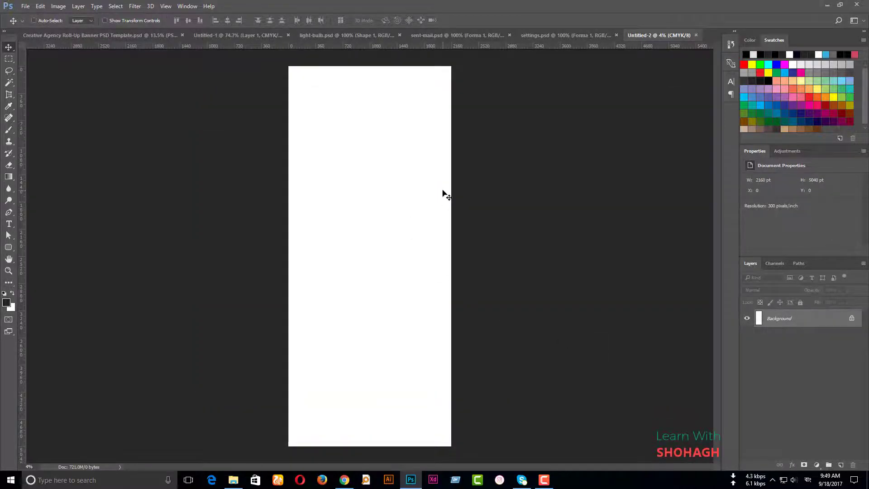
- Create a clipboard-sized document and paste the captured Design 01 banner into it
key("ctrl")
key("ctrl+n")
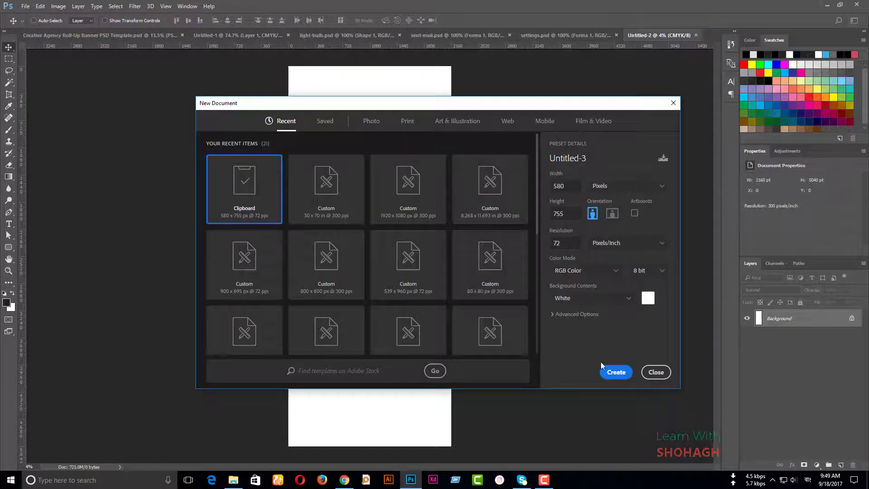
left_click(616, 372)
key("ctrl+v")
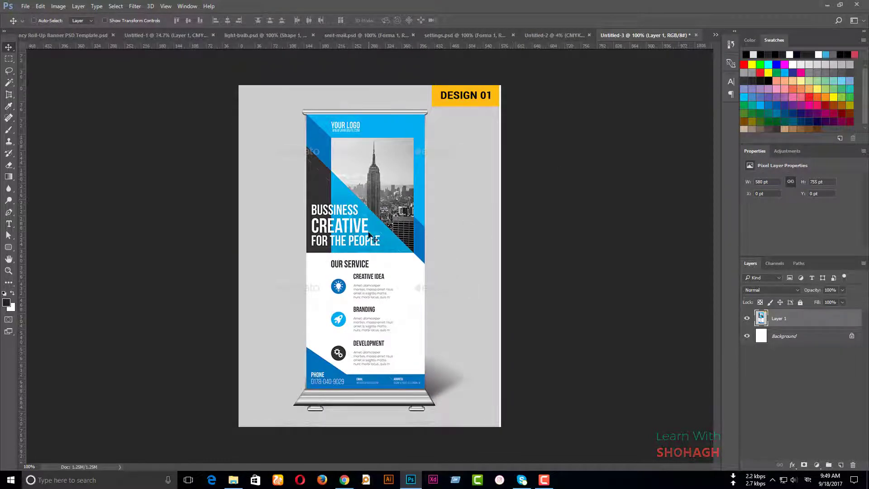
left_click(566, 32)
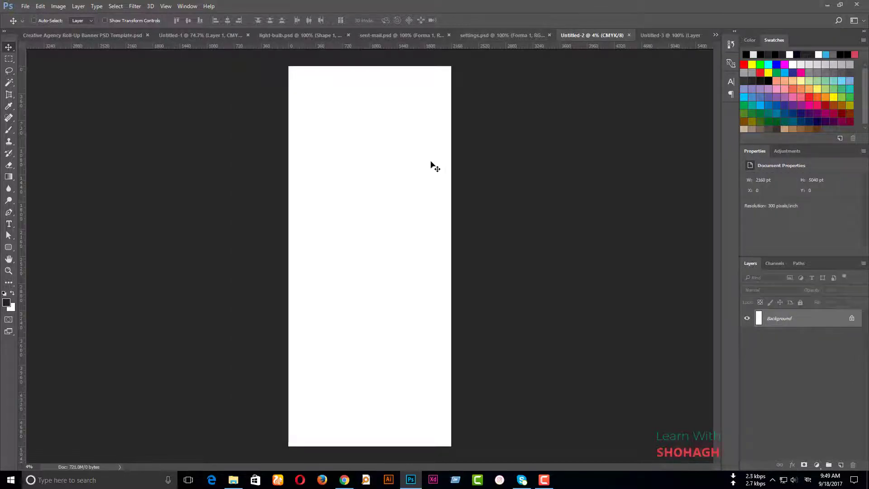
- Fit the page in view and drag guides onto its left, top, right and bottom edges
key("ctrl+minus")
key("ctrl+plus")
left_click(366, 216, "ctrl")
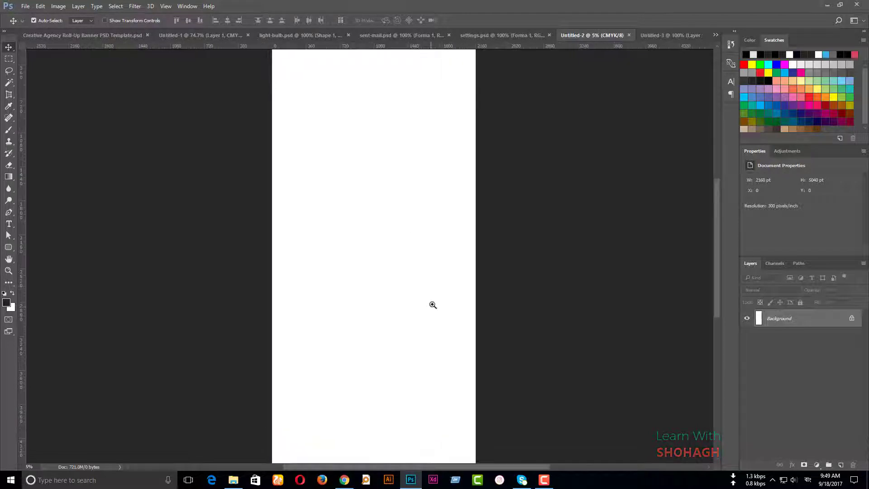
left_click_drag(432, 304, 411, 296)
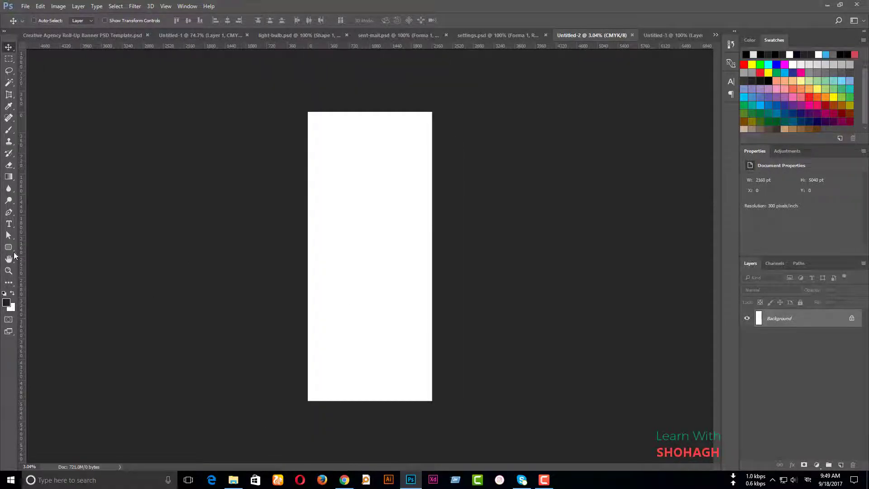
left_click_drag(23, 237, 307, 229)
left_click_drag(385, 46, 388, 112)
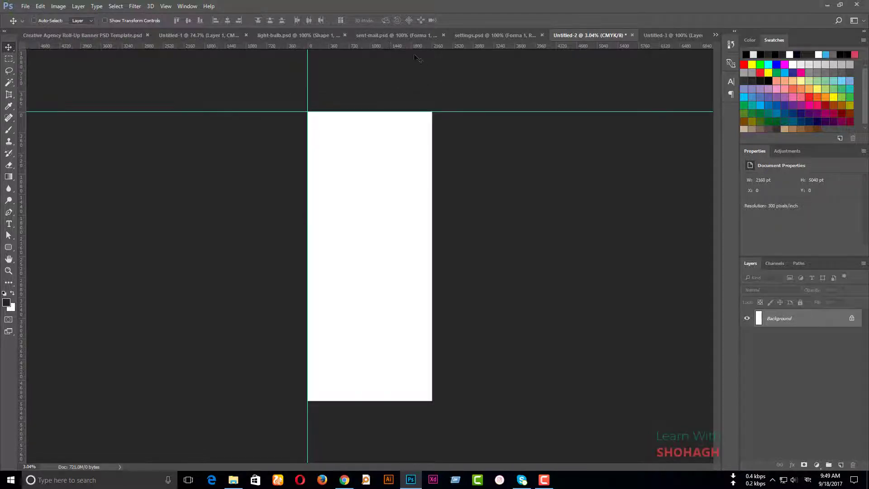
left_click_drag(23, 131, 431, 222)
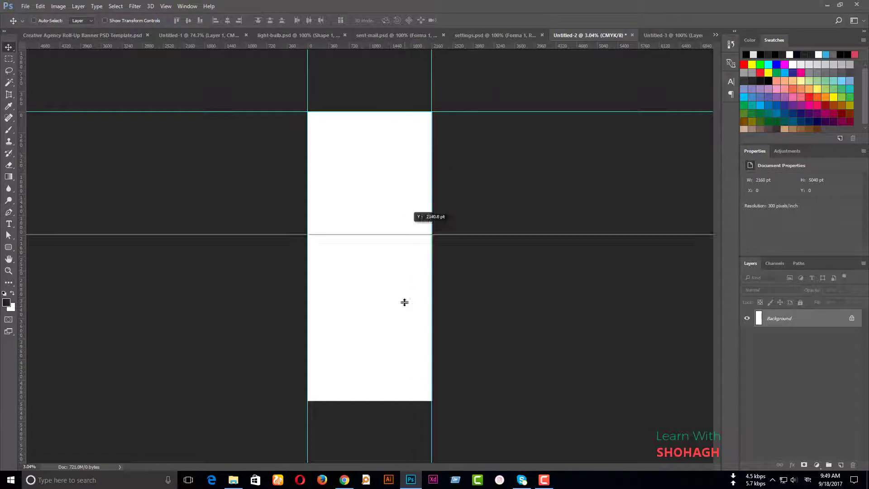
left_click_drag(409, 47, 404, 400)
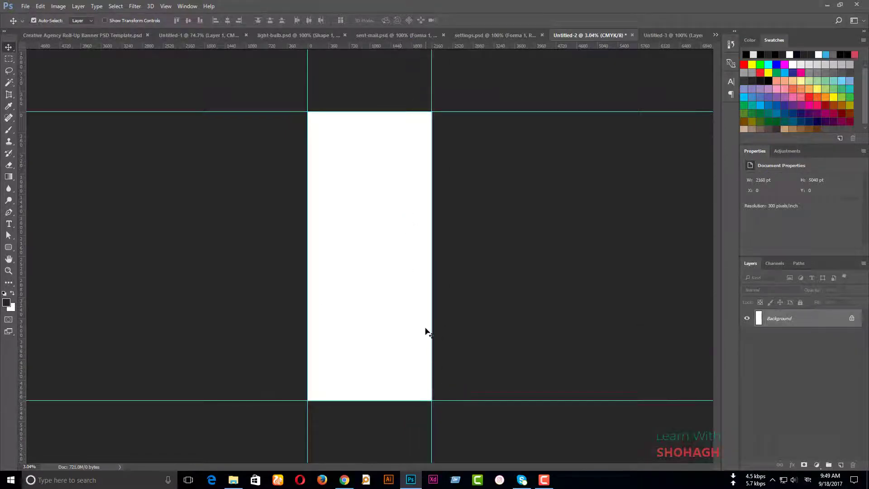
- Shrink the canvas by a relative -0.25 inches in width and height
key("ctrl+alt+c")
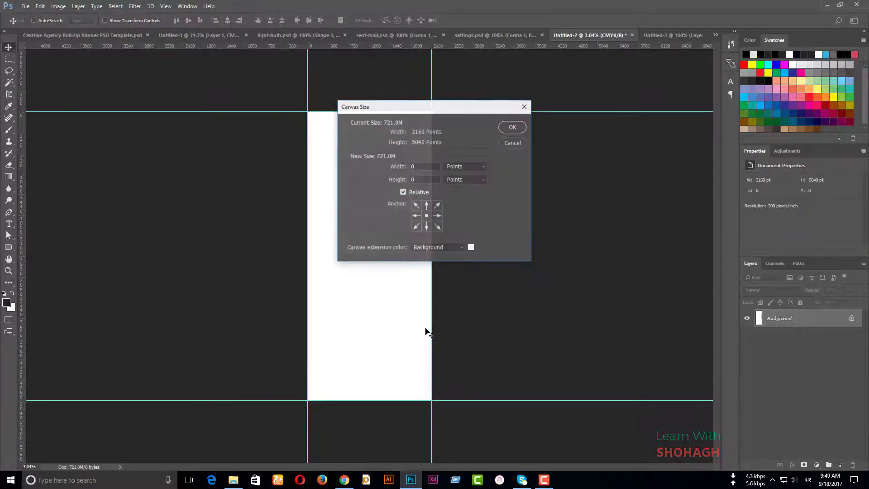
double_click(428, 166)
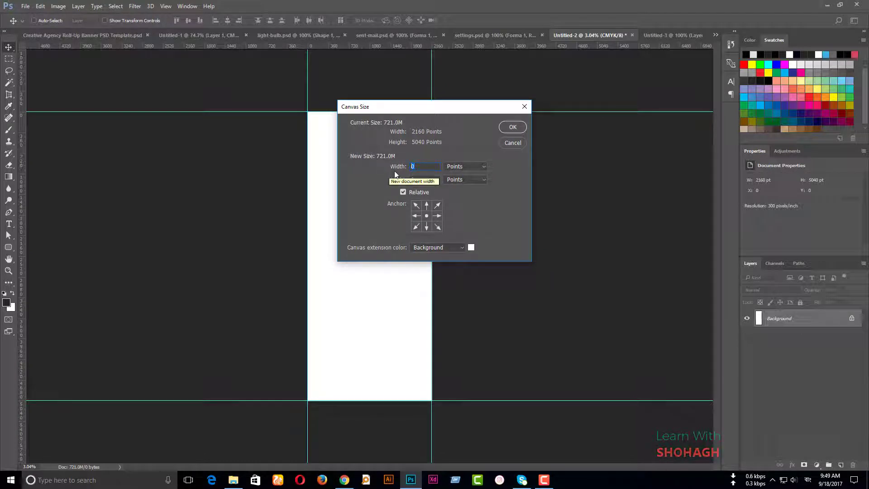
type("2")
type("5")
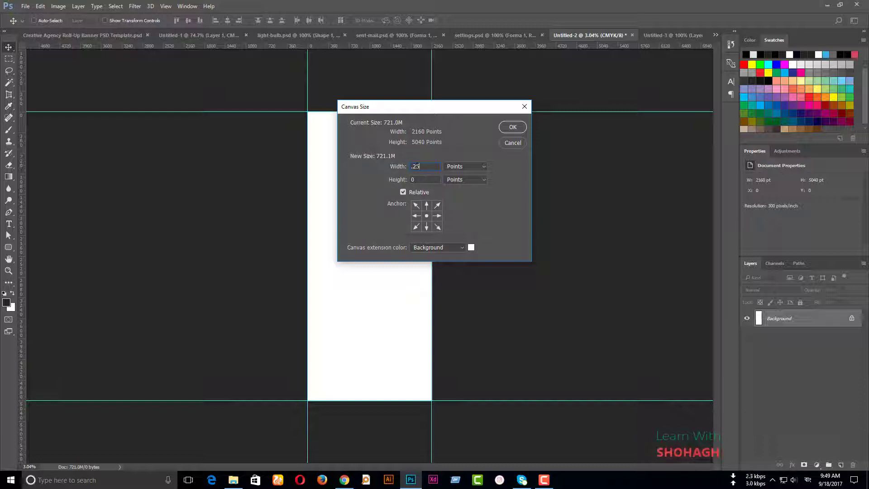
type("-")
left_click(465, 166)
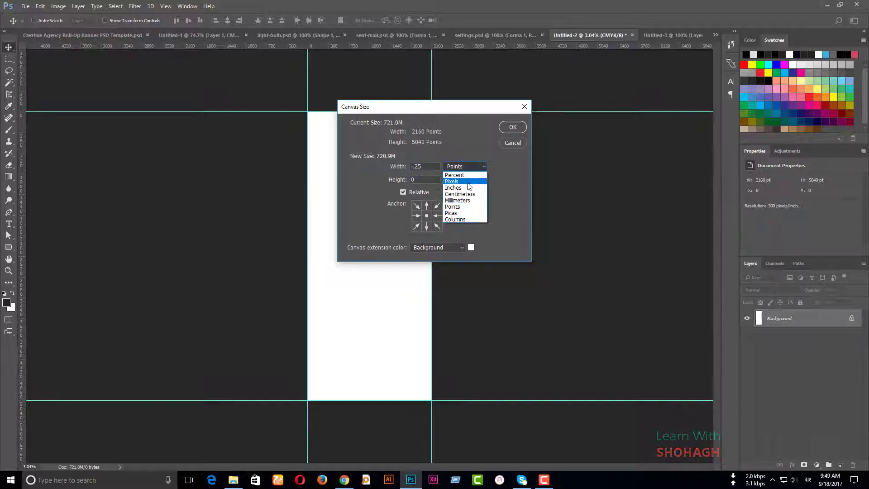
left_click(455, 174)
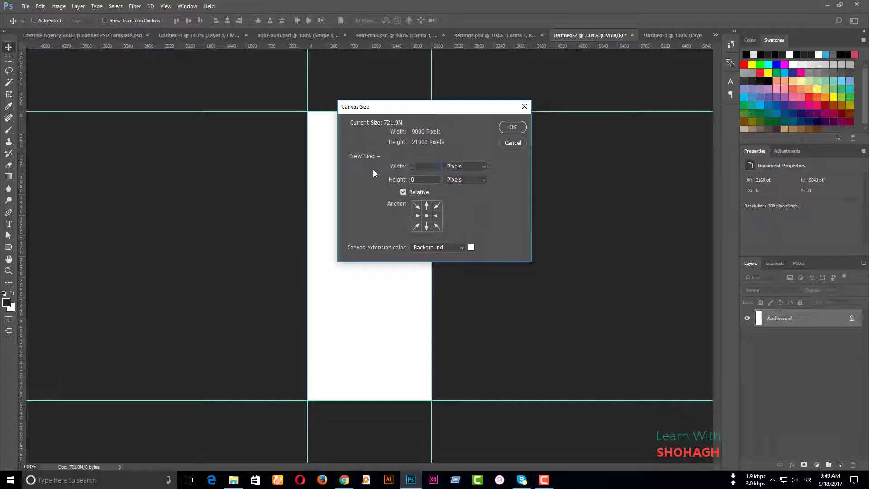
type("-0.25")
key("ctrl+a")
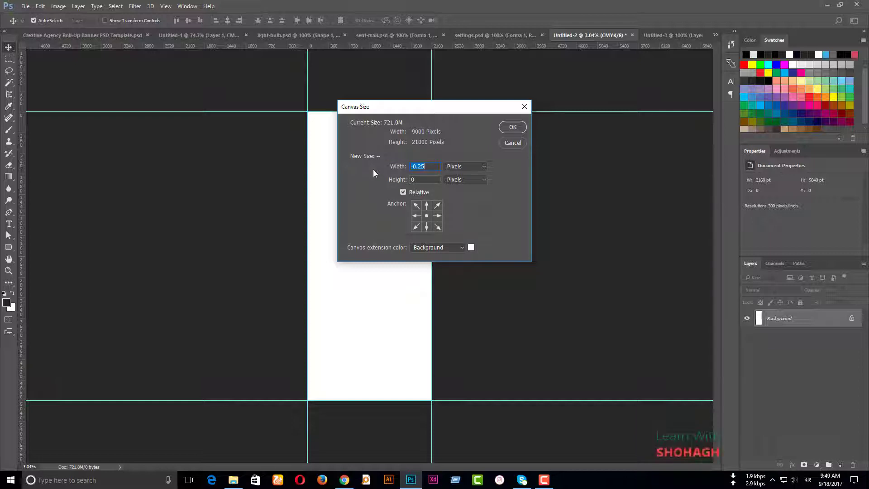
key("Tab")
left_click(429, 181)
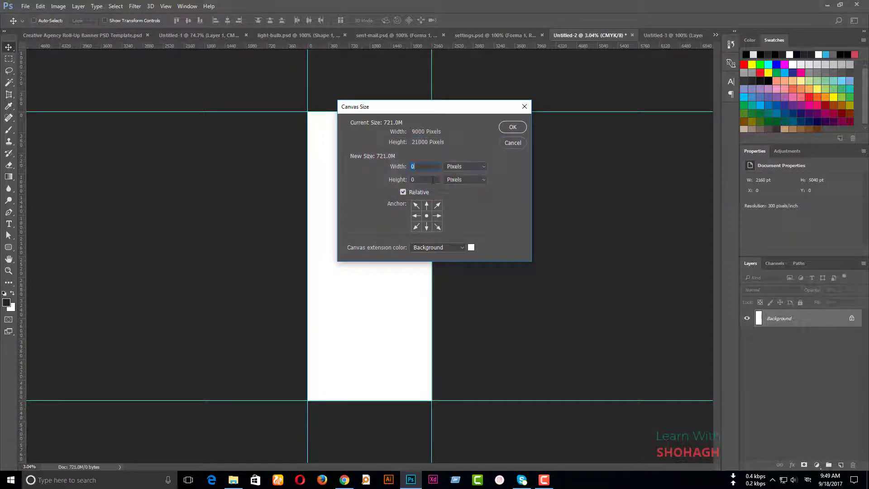
left_click(463, 166)
left_click(457, 188)
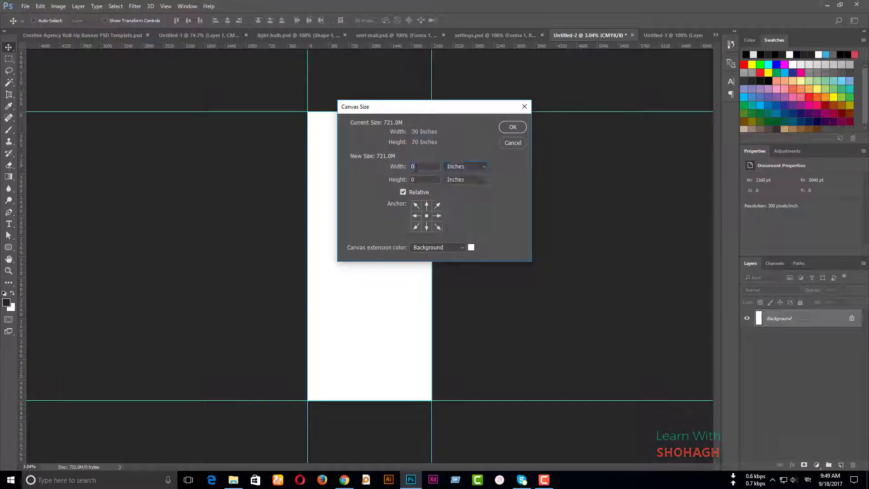
type("-0.25")
key("Tab")
type("-0.25")
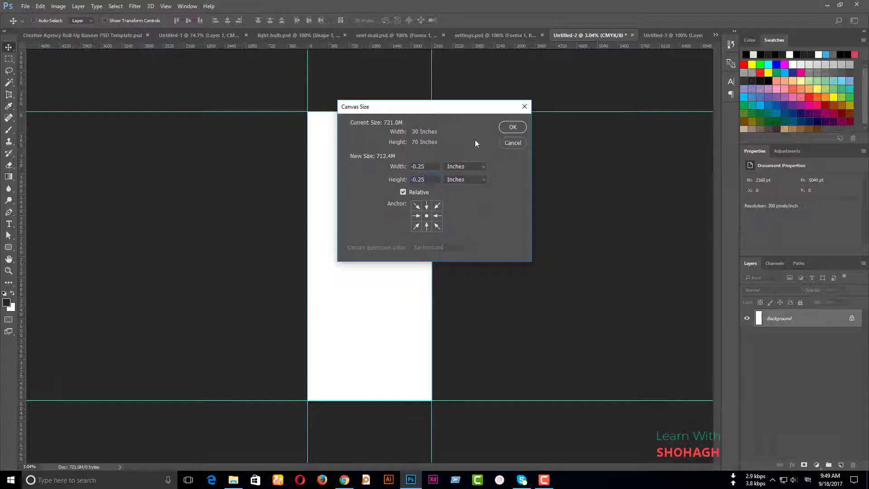
key("Return")
left_click(419, 182)
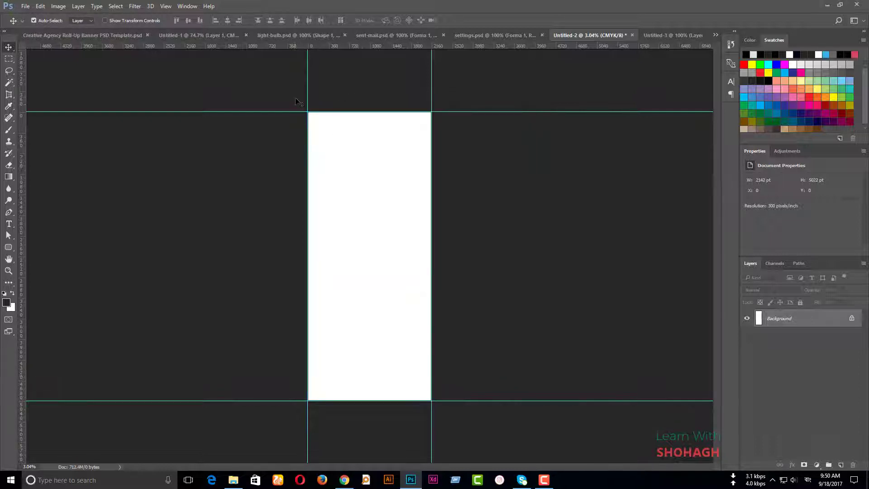
- Place guides on the trimmed canvas's left, top, right and bottom edges
scroll(358, 149, "up", 5)
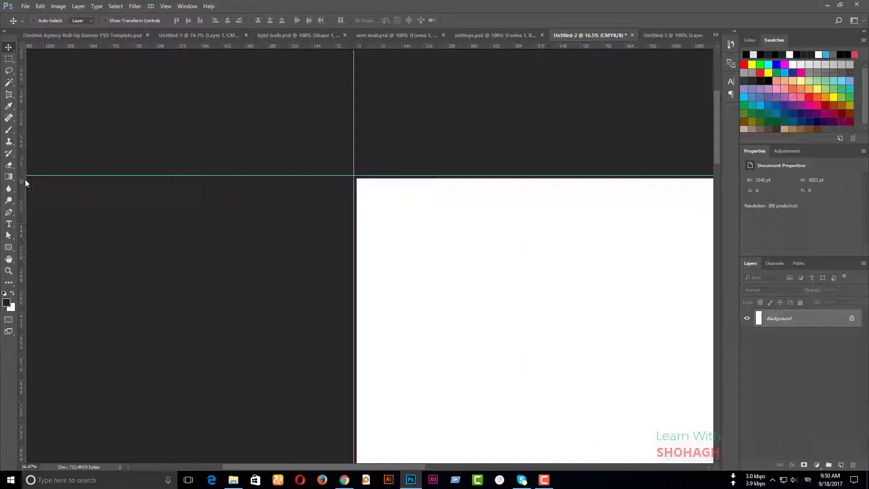
left_click_drag(26, 182, 356, 181)
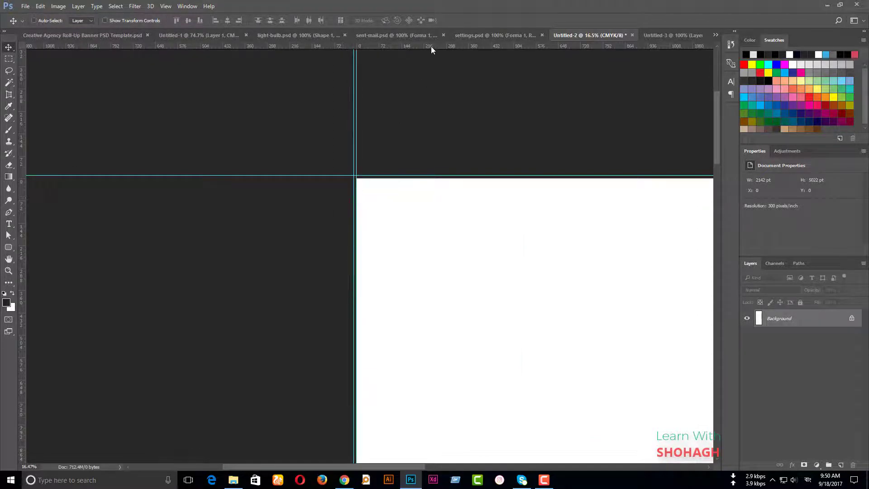
left_click_drag(431, 50, 417, 179)
scroll(368, 208, "down", 3)
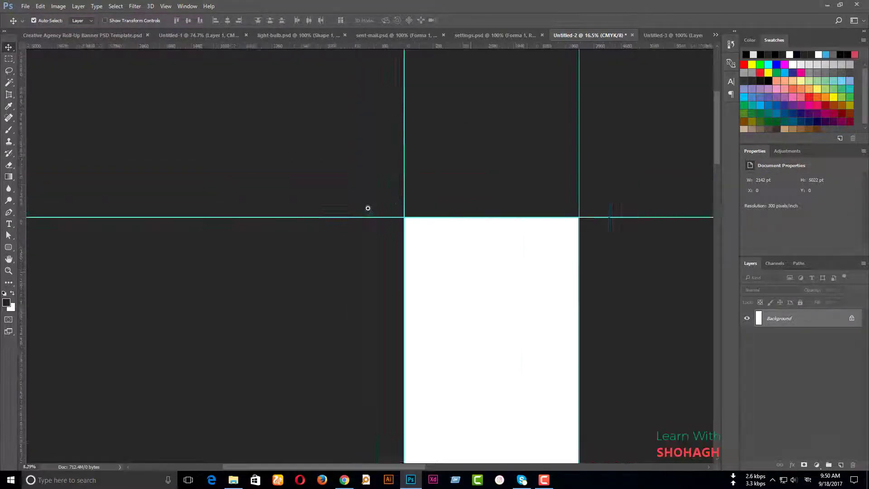
scroll(472, 85, "up", 1)
scroll(472, 85, "up", 3)
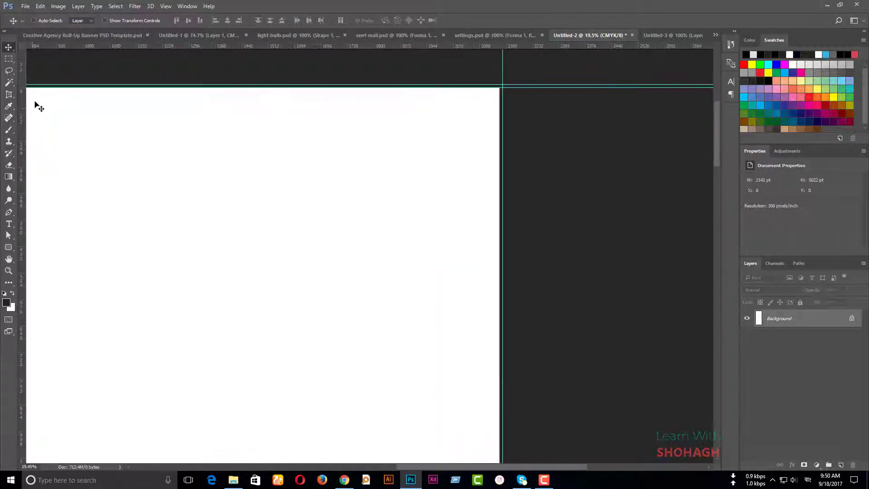
left_click_drag(22, 105, 499, 101)
scroll(454, 139, "down", 5)
scroll(411, 298, "down", 3)
scroll(423, 370, "up", 3)
scroll(410, 293, "up", 3)
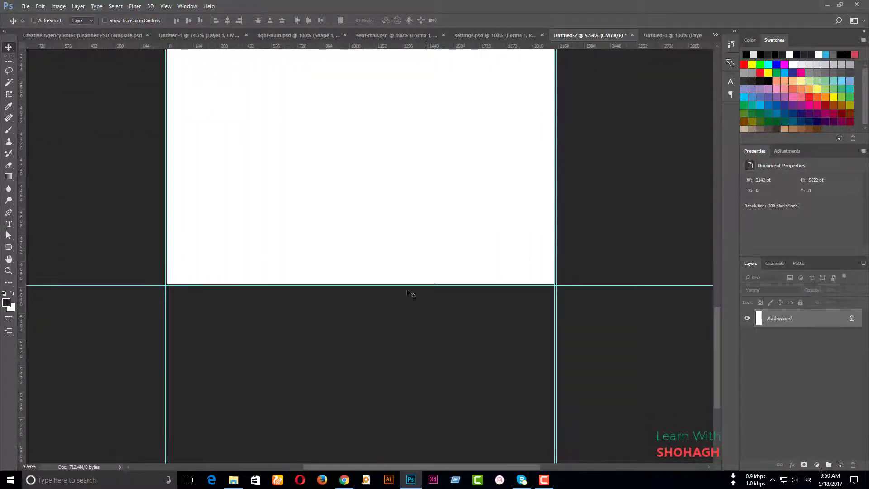
mouse_move(375, 47)
left_mouse_down()
mouse_move(320, 225)
mouse_move(282, 283)
left_mouse_up()
scroll(401, 188, "down", 5)
scroll(403, 242, "up", 2)
scroll(403, 243, "up", 2)
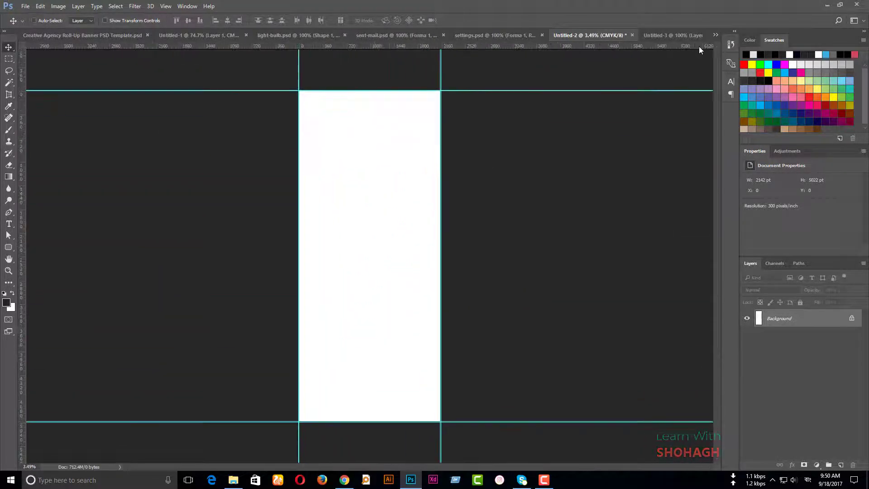
left_click(663, 36)
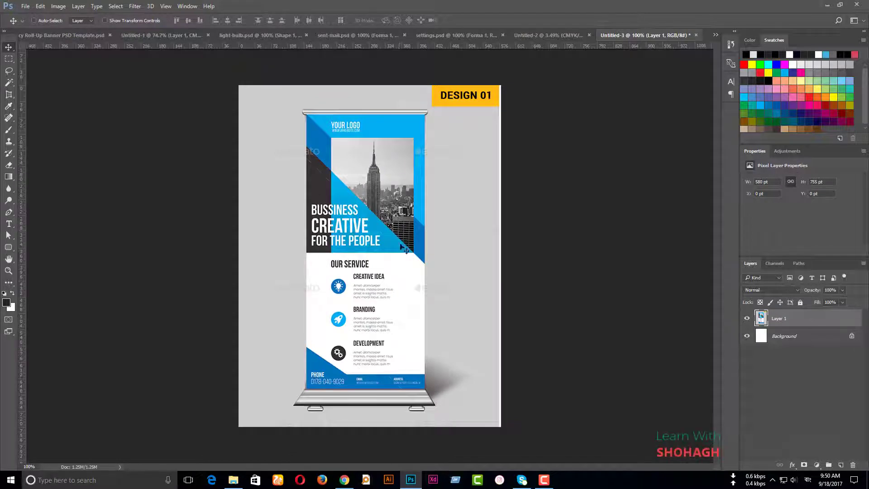
- Marquee-select the Design 01 banner in Untitled-3, copy it to a layer, and drag it into Untitled-2
left_click(550, 36)
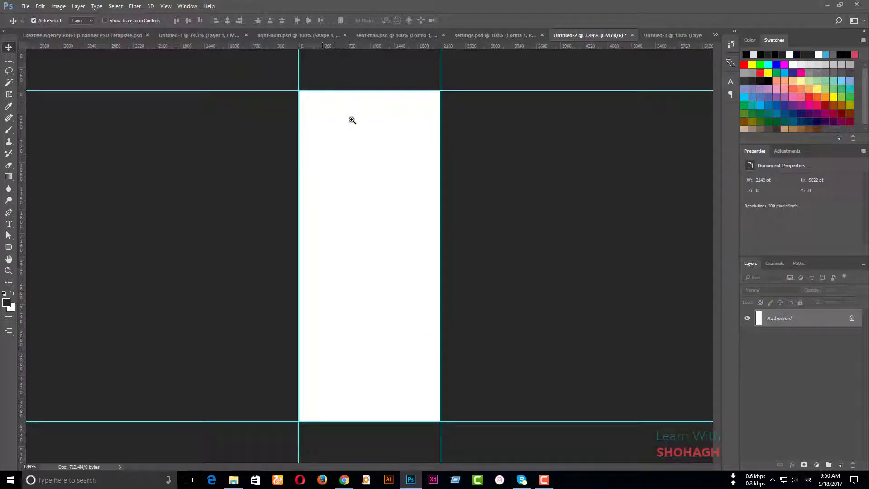
scroll(351, 120, "up", 2)
left_click(666, 39)
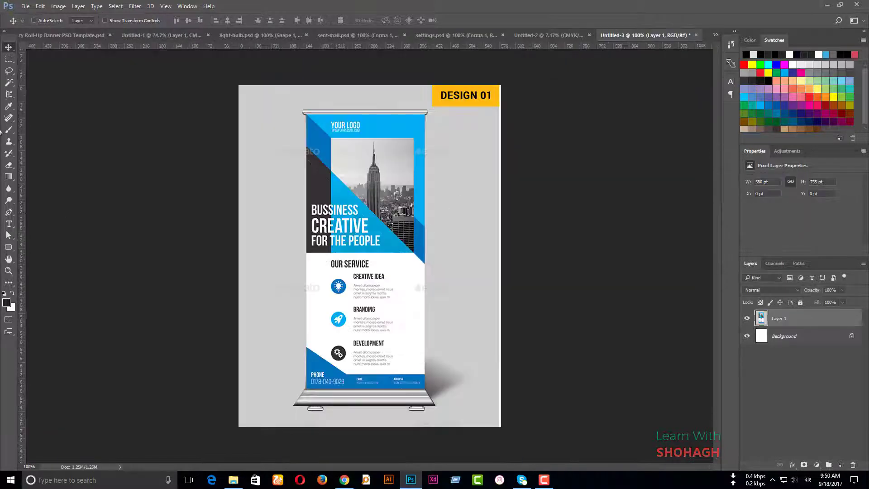
left_click(8, 58)
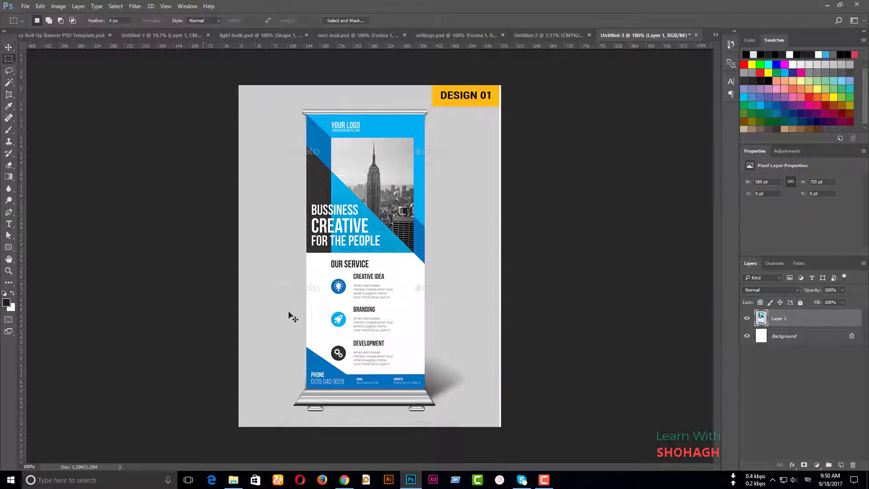
scroll(291, 316, "up", 1)
scroll(361, 163, "up", 1)
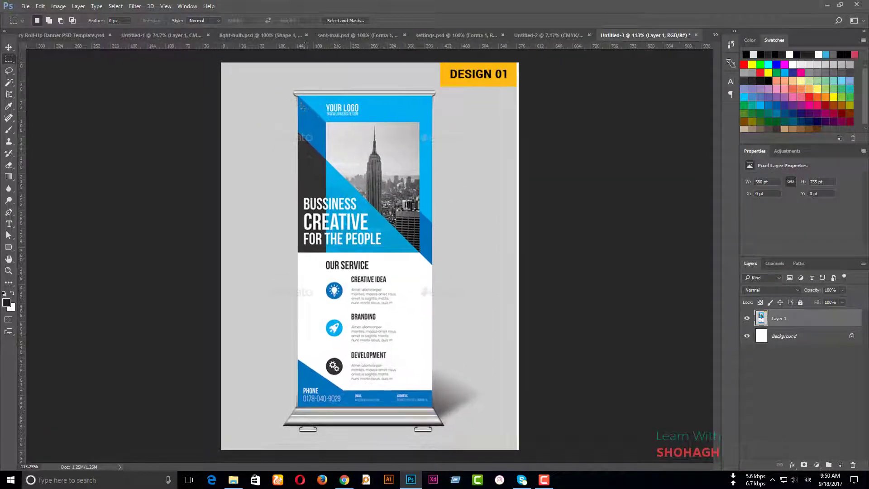
left_click_drag(297, 95, 423, 364)
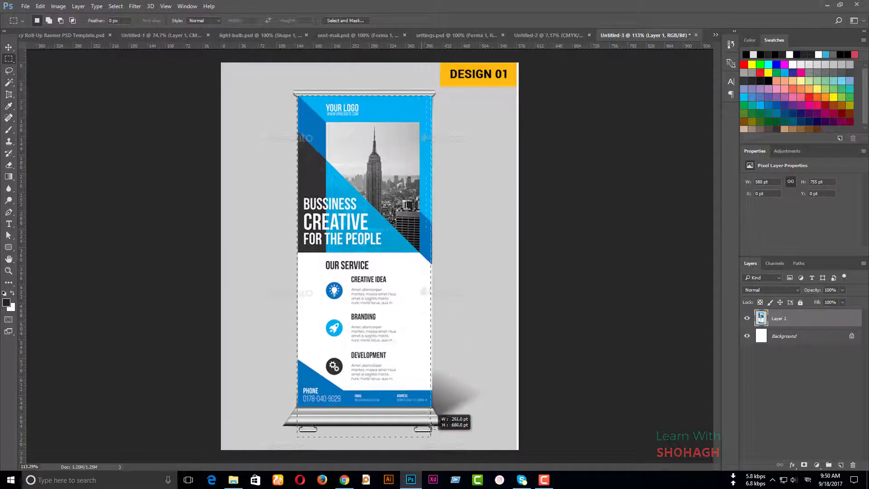
left_click_drag(415, 417, 432, 407)
key("ctrl+j")
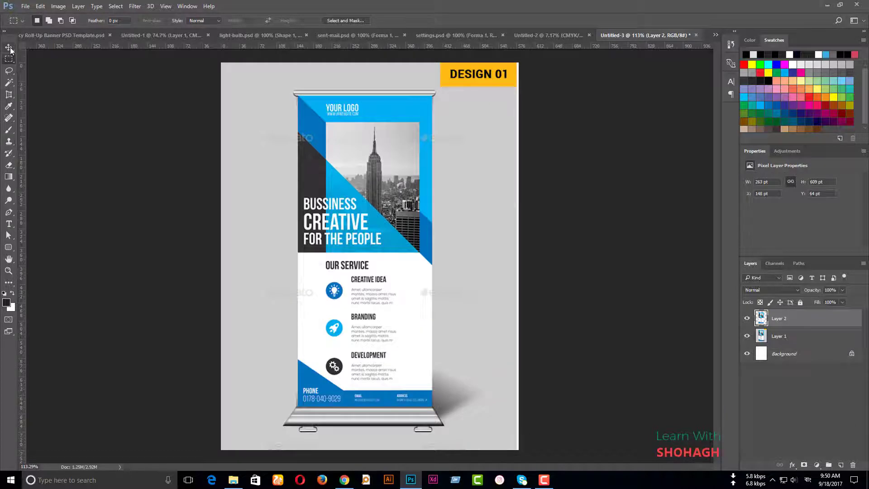
left_click(8, 47)
mouse_move(398, 206)
left_mouse_down()
mouse_move(544, 35)
mouse_move(387, 285)
left_mouse_up()
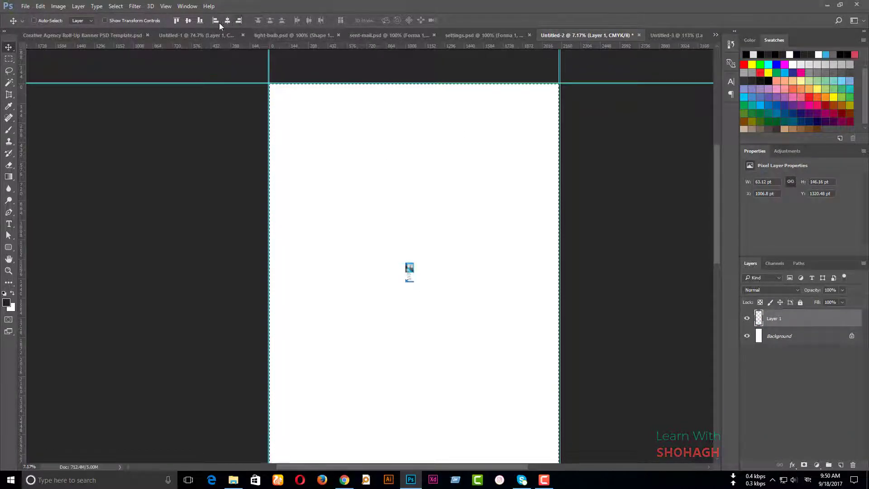
- Scale the pasted banner image up with Free Transform so it fills the canvas
left_click(187, 20)
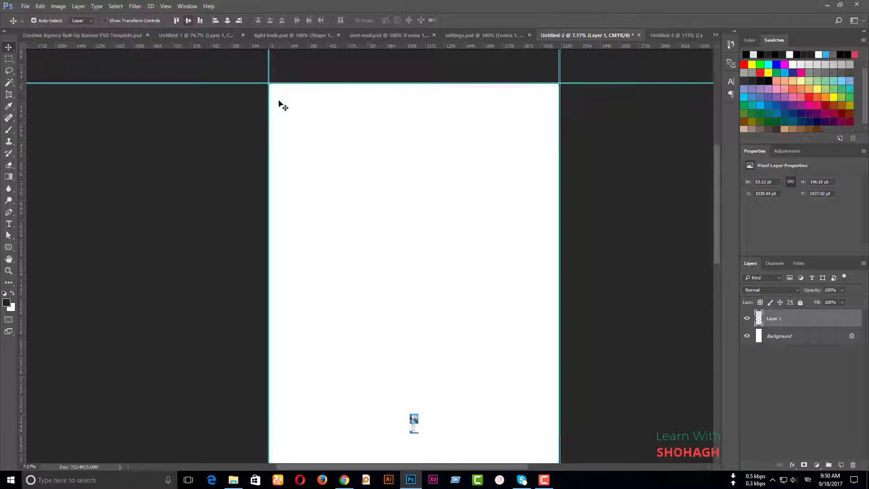
key("ctrl+t")
mouse_move(421, 412)
left_mouse_down()
mouse_move(487, 318)
mouse_move(567, 105)
left_mouse_up()
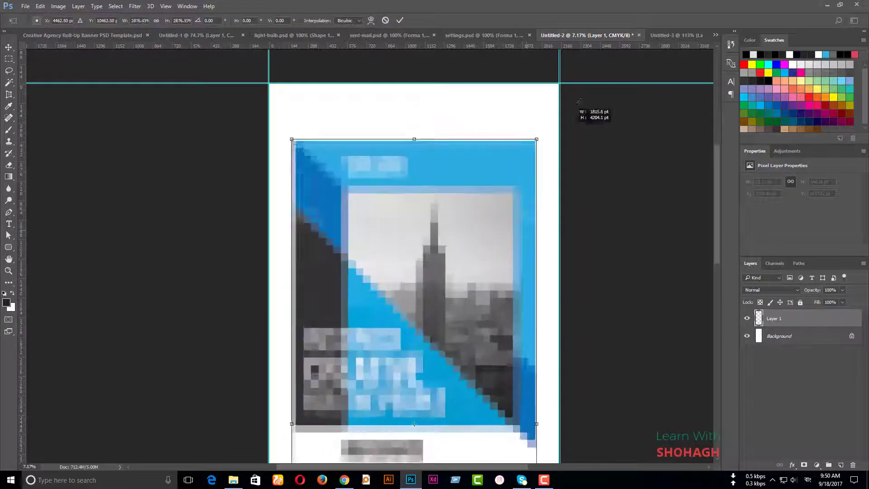
key("Return")
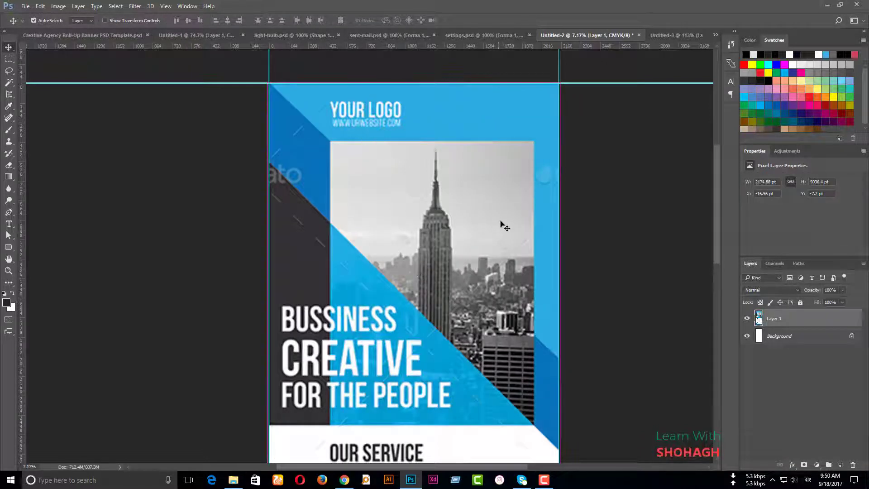
left_click_drag(488, 219, 459, 207)
key("ctrl+z")
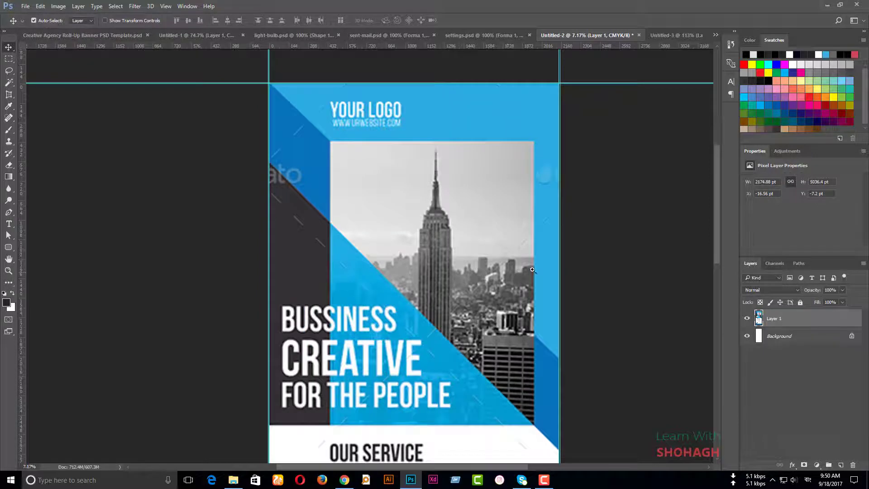
- Make a small rectangular selection beside BUSSINESS, then zoom out to the whole banner
scroll(502, 244, "down", 3)
scroll(379, 291, "up", 2)
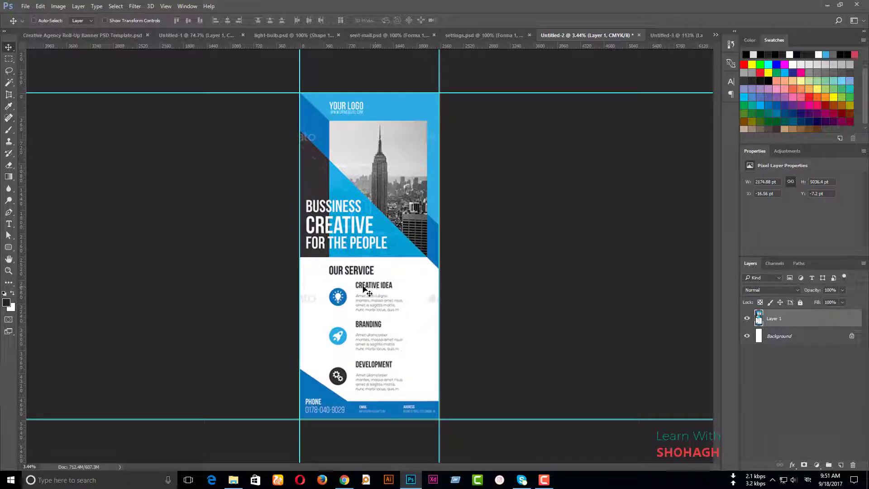
scroll(369, 283, "up", 5)
scroll(326, 204, "left", 5)
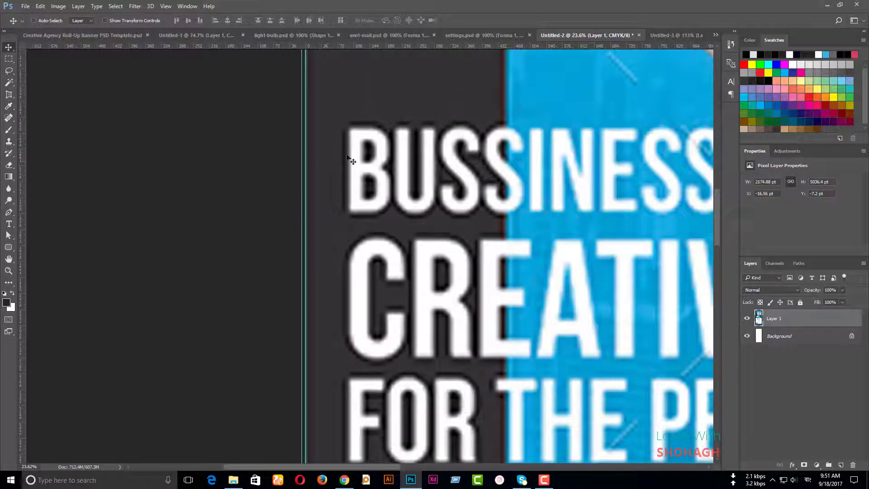
scroll(378, 227, "down", 3)
key("m")
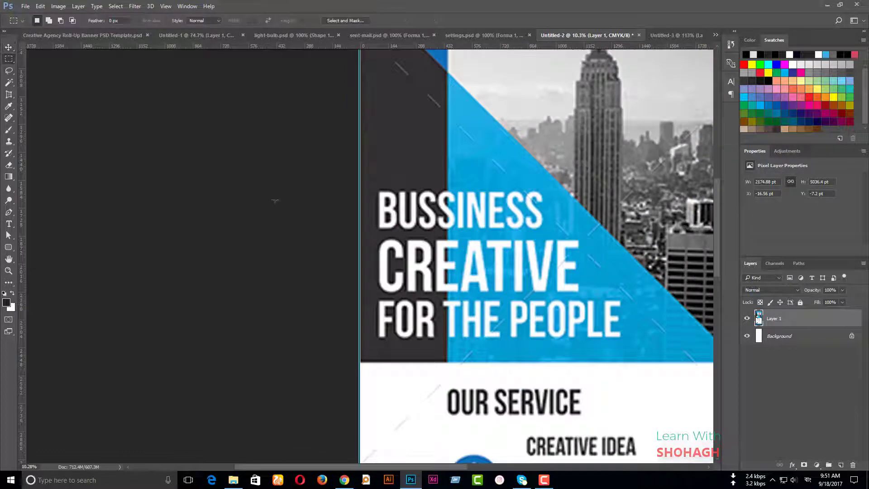
left_click_drag(361, 203, 379, 220)
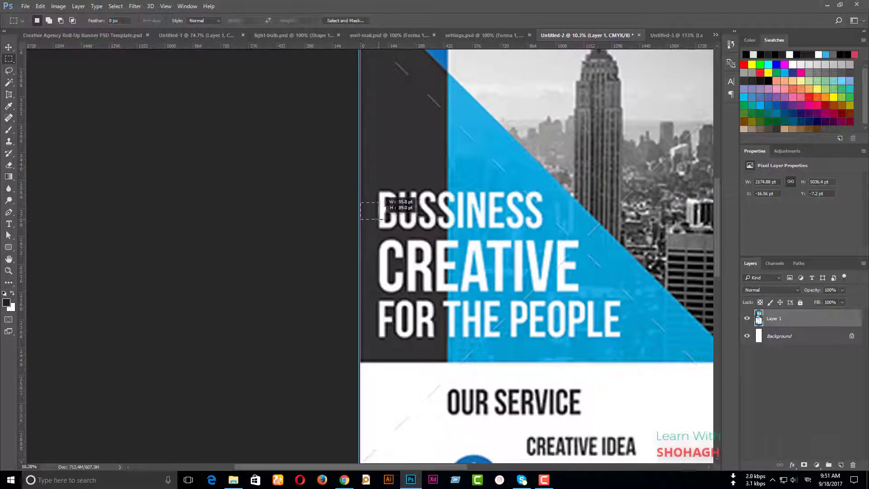
scroll(351, 220, "down", 2)
scroll(381, 235, "down", 1)
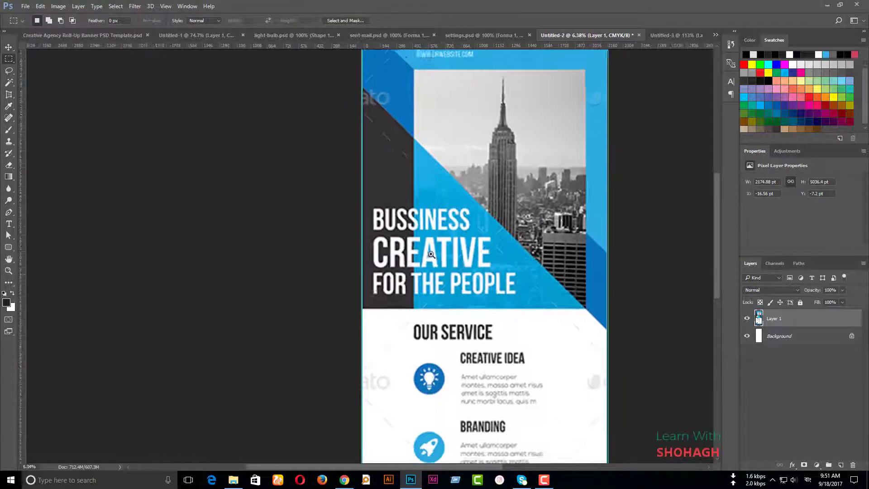
scroll(394, 245, "down", 1)
scroll(407, 254, "down", 1)
scroll(415, 258, "down", 1)
scroll(416, 259, "up", 1)
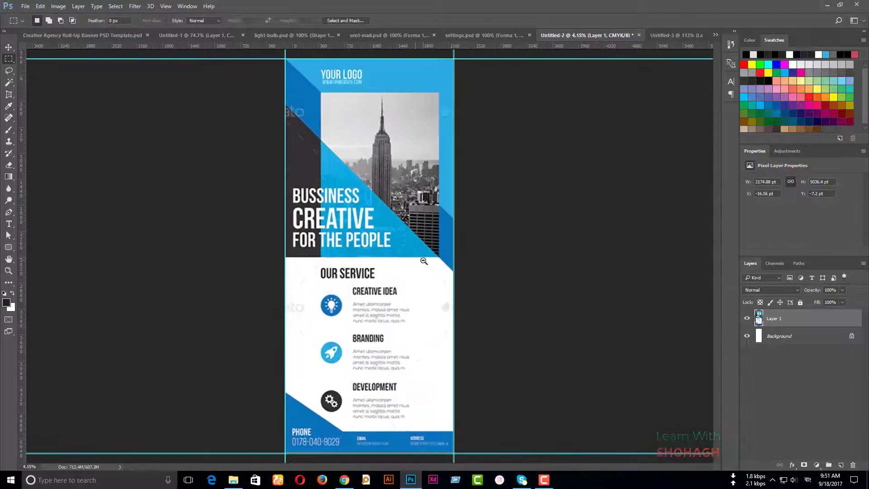
left_click(8, 50)
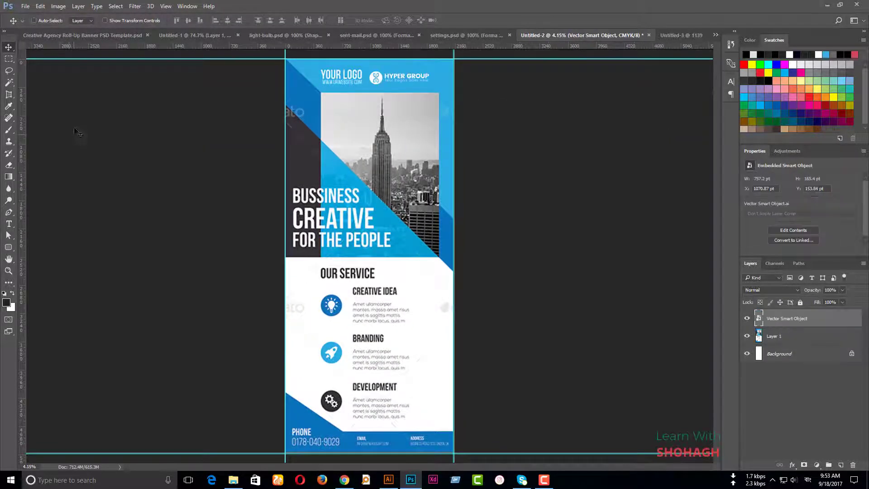
- Zoom in on the CREATIVE lettering, then back out to the skyline and headline
scroll(345, 126, "up", 2)
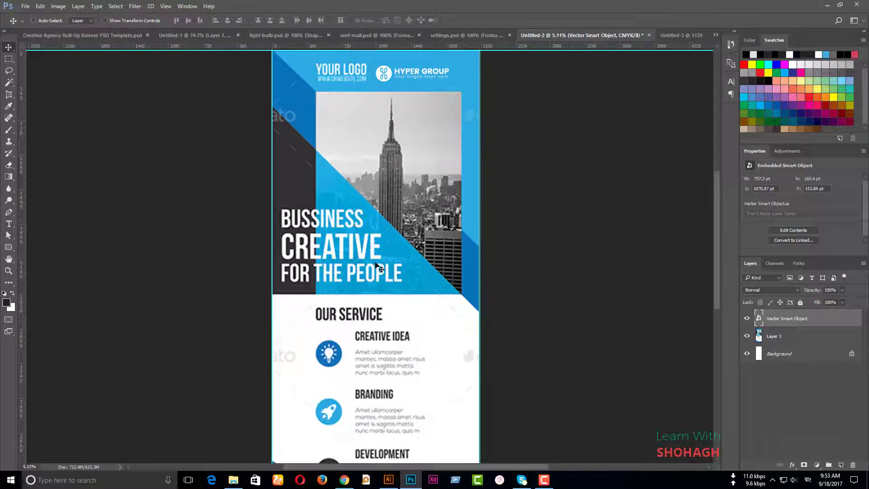
key("ctrl+1")
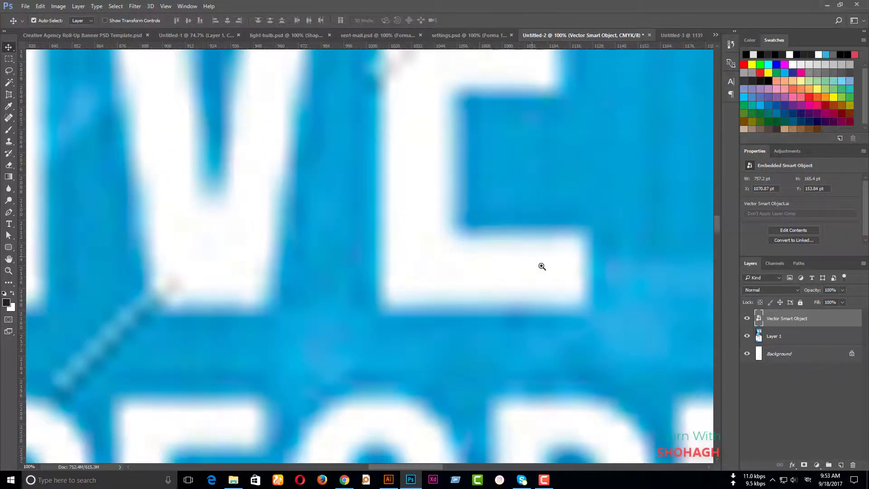
left_click_drag(542, 266, 460, 300)
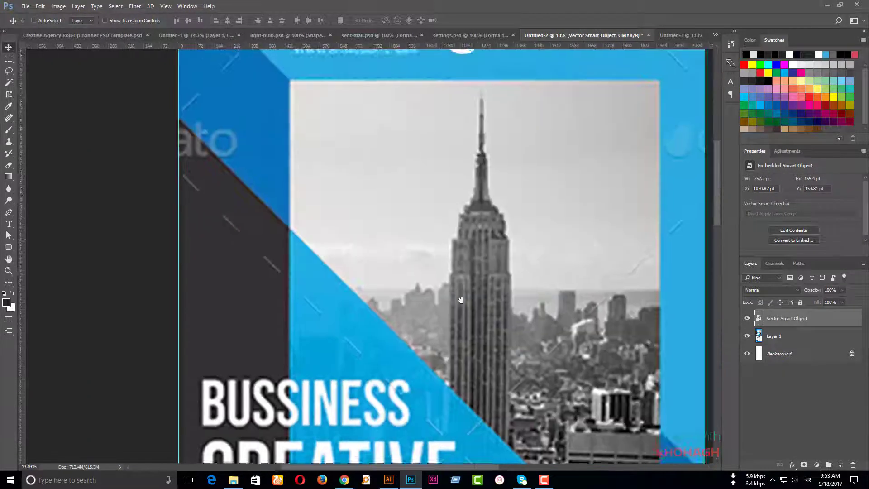
scroll(426, 219, "up", 3)
scroll(383, 214, "up", 2)
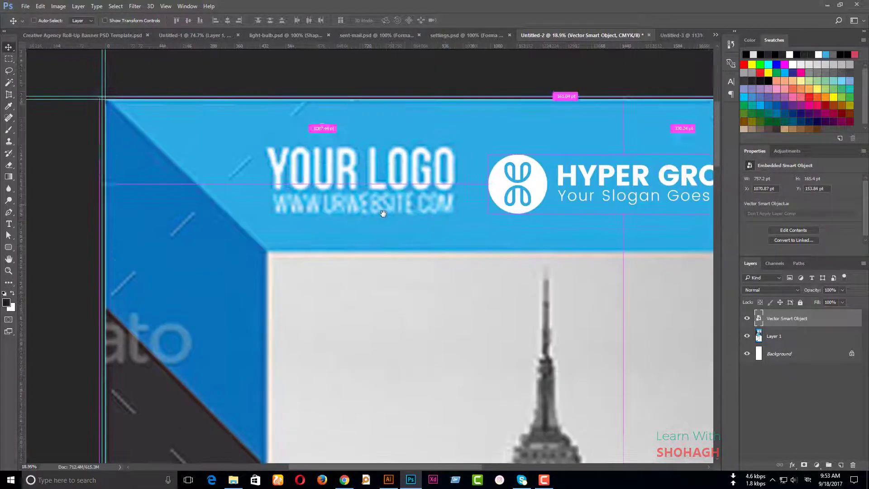
scroll(383, 214, "down", 5)
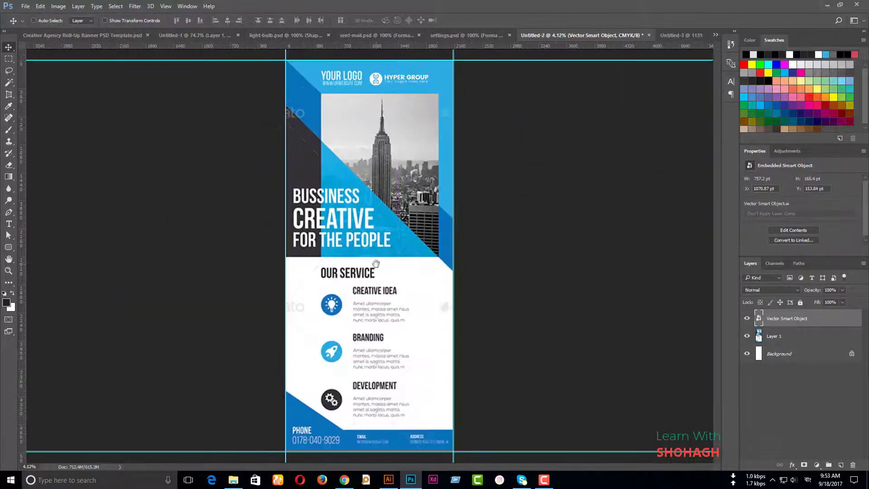
scroll(356, 170, "up", 1)
scroll(340, 174, "up", 2)
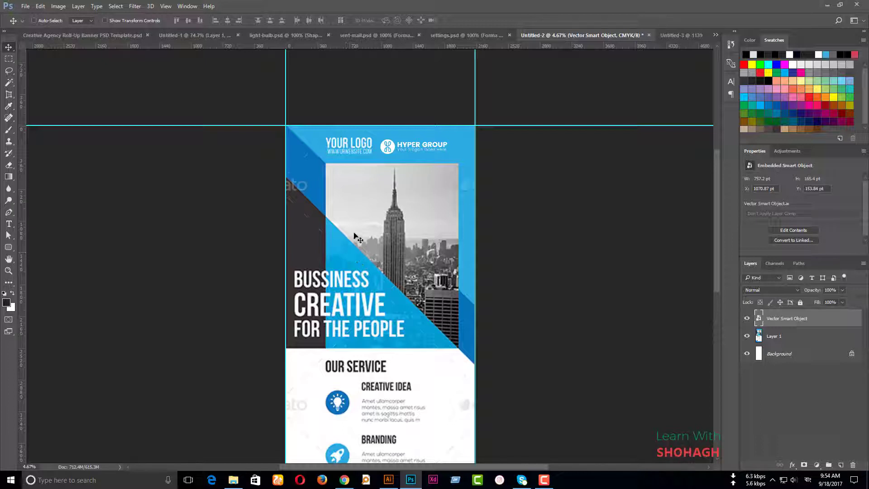
- Add a horizontal guide at the photo's bottom edge
key("ctrl+space")
left_click(377, 191)
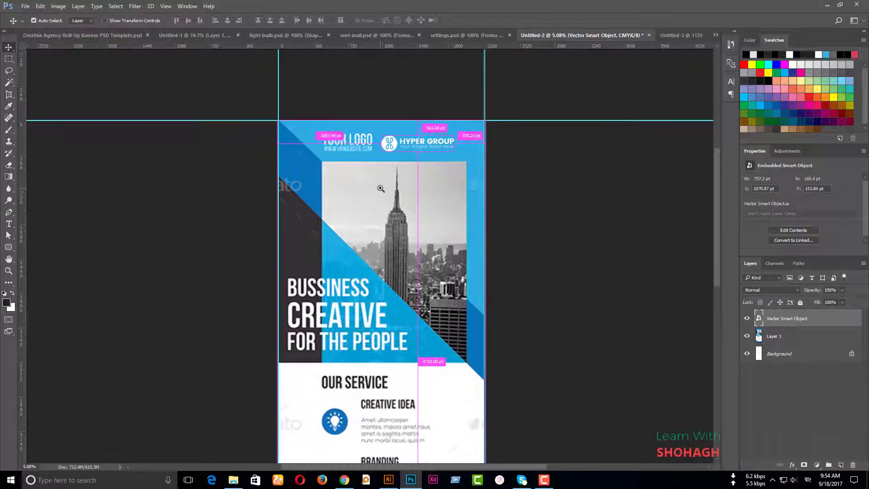
mouse_move(359, 45)
left_mouse_down()
mouse_move(436, 370)
mouse_move(470, 361)
left_mouse_up()
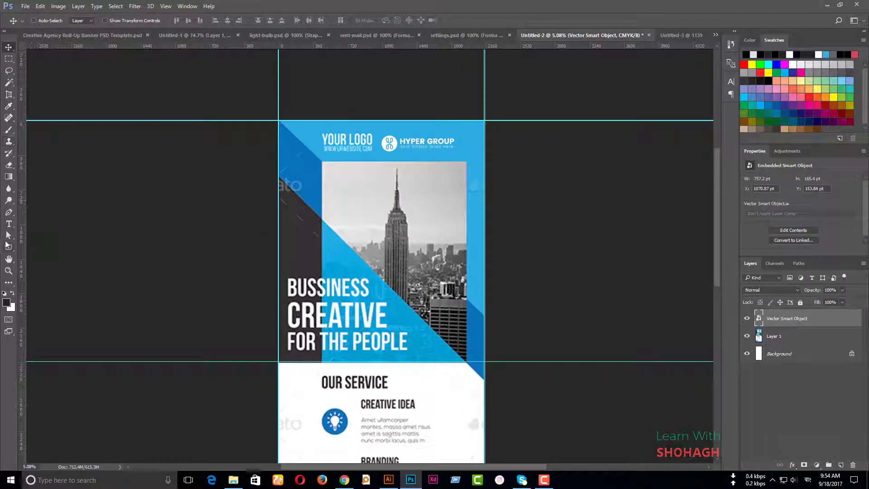
- Draw a rectangle filling the whole banner frame with no stroke
right_click(8, 247)
left_click(41, 248)
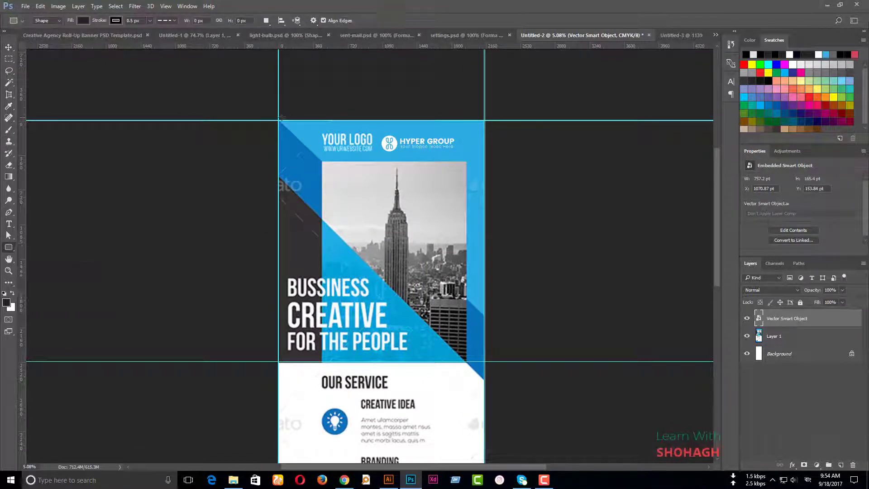
left_click_drag(278, 121, 484, 361)
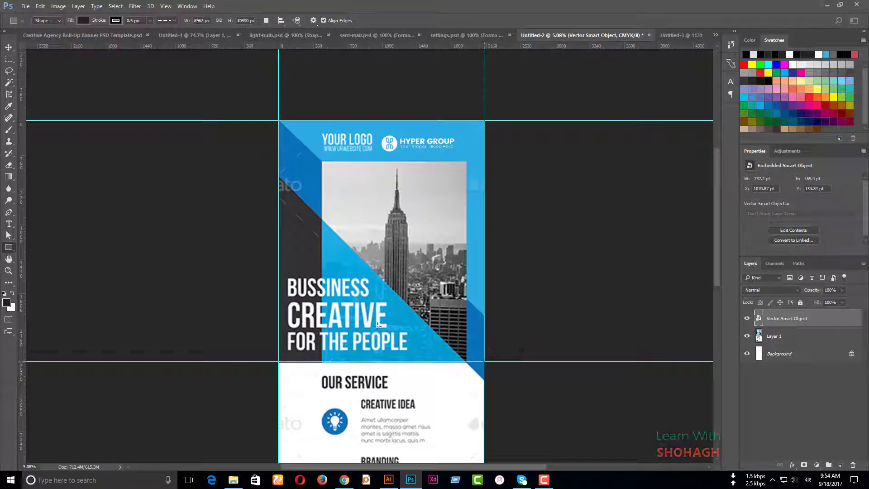
left_click_drag(483, 360, 483, 360)
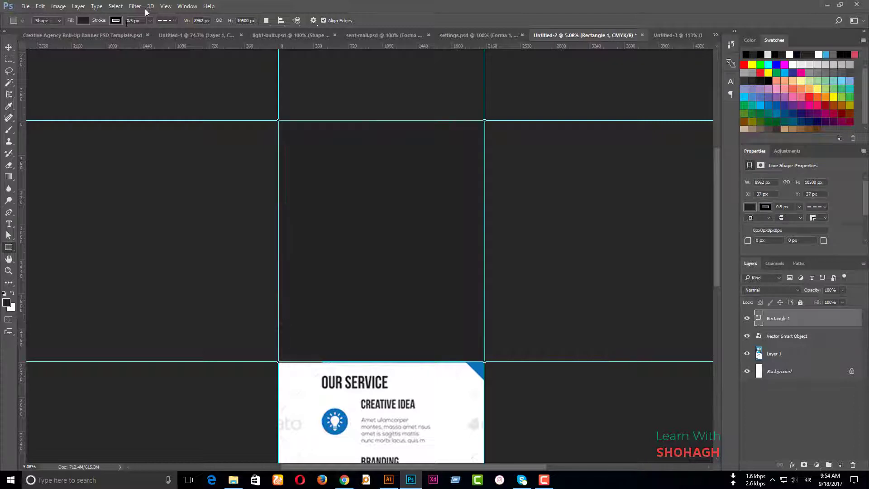
left_click(115, 21)
left_click(76, 43)
- Fill Rectangle 1 with light blue sampled from the banner and move it below Layer 1
key("v")
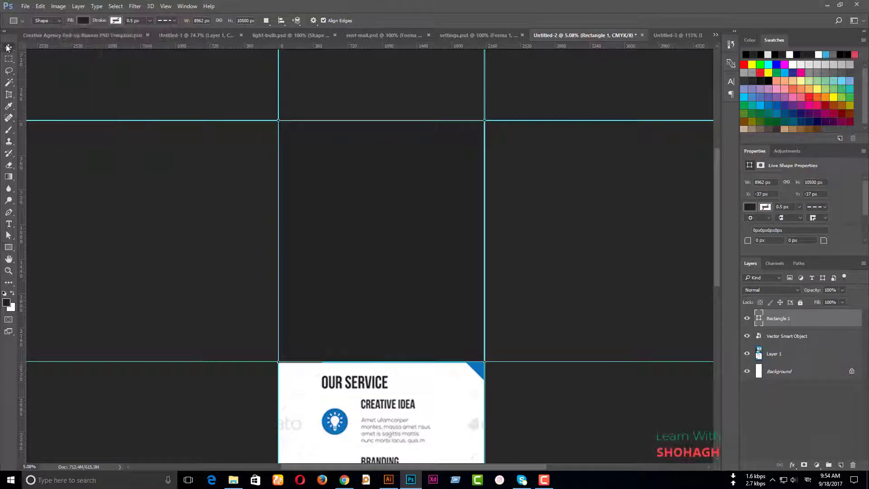
scroll(327, 135, "up", 2)
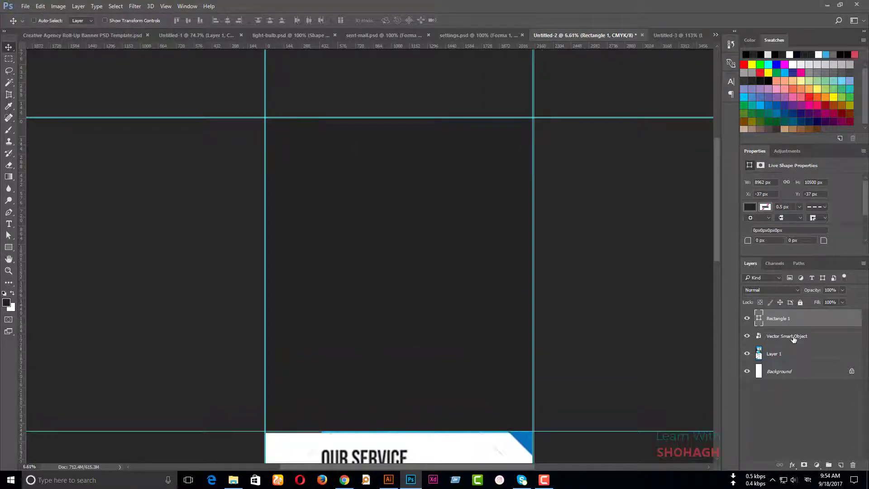
left_click(746, 319)
double_click(759, 318)
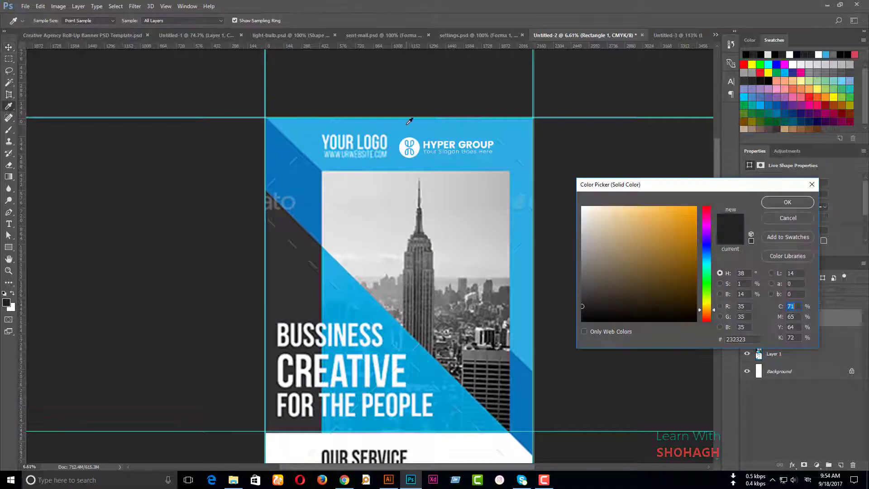
left_click(521, 203)
left_click(786, 203)
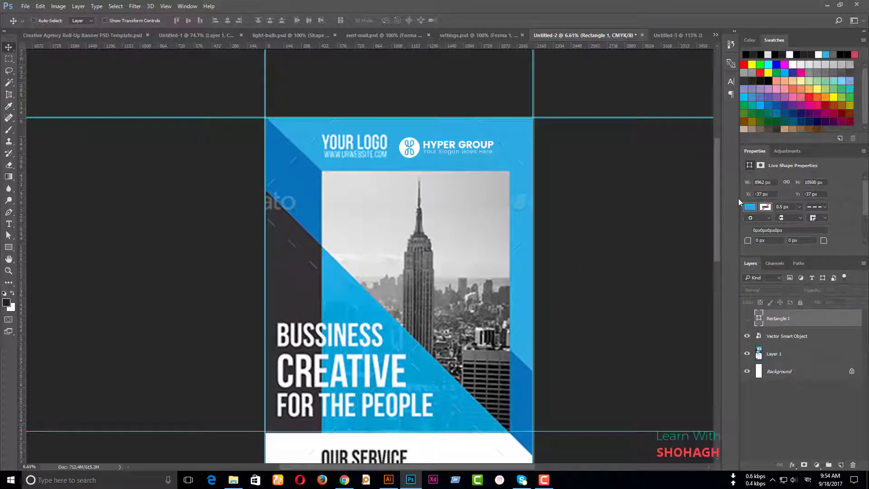
left_click(747, 319)
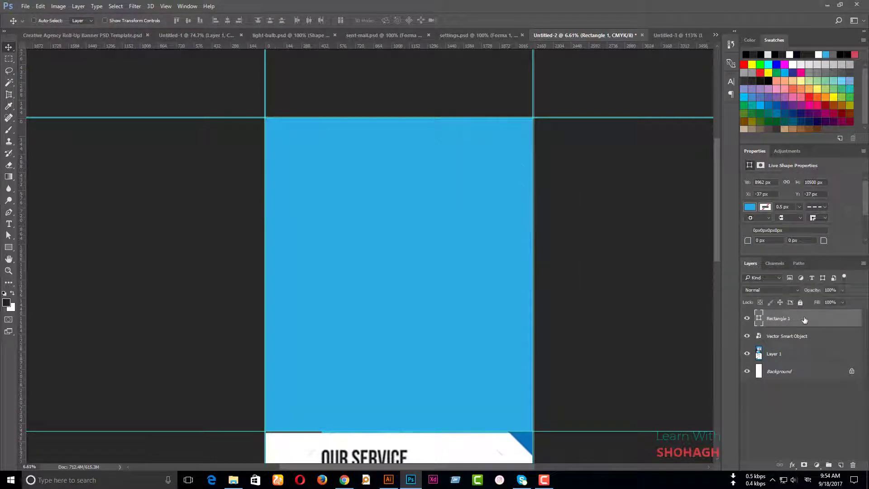
left_click_drag(778, 318, 778, 360)
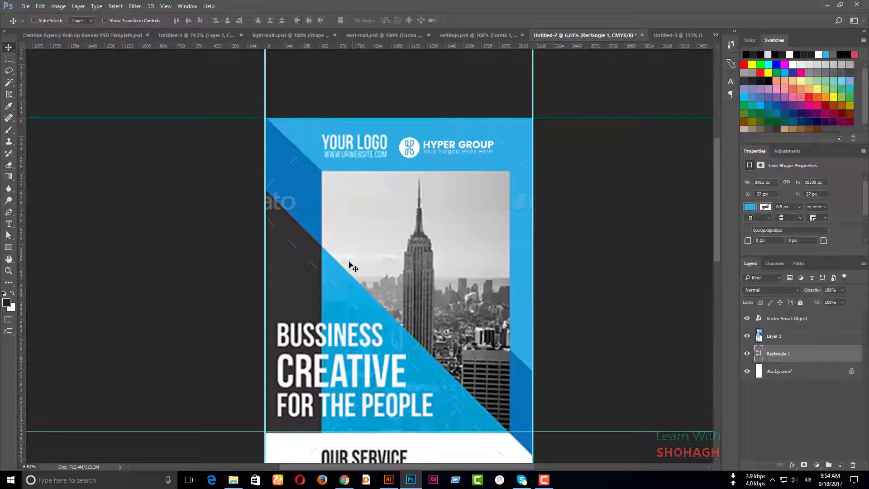
- Select the HYPER GROUP logo layer, then the reference image Layer 1
scroll(351, 266, "down", 2)
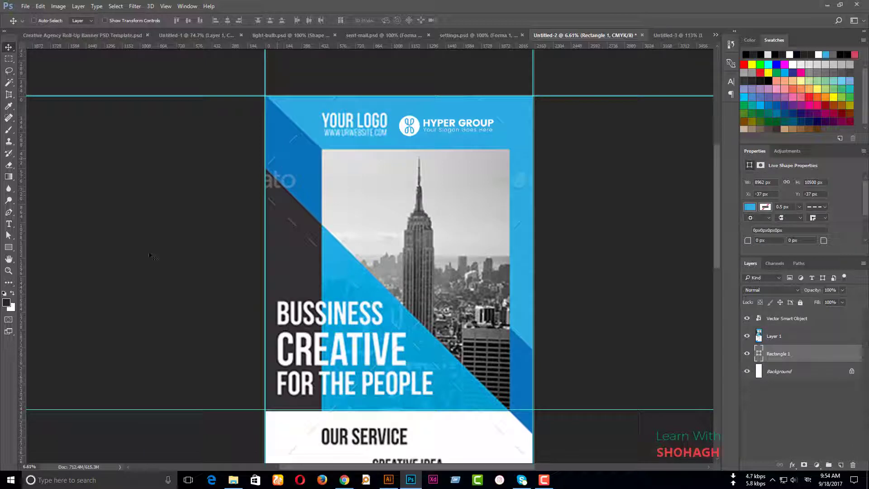
left_click(785, 319)
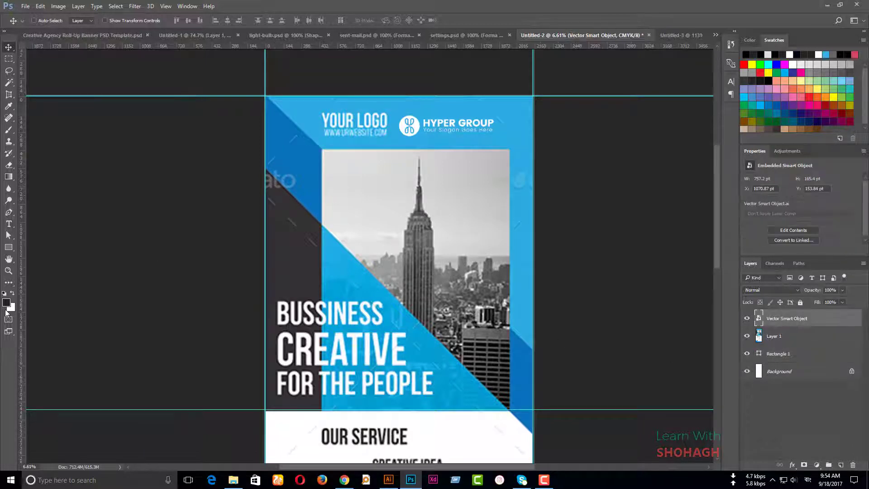
left_click(786, 337)
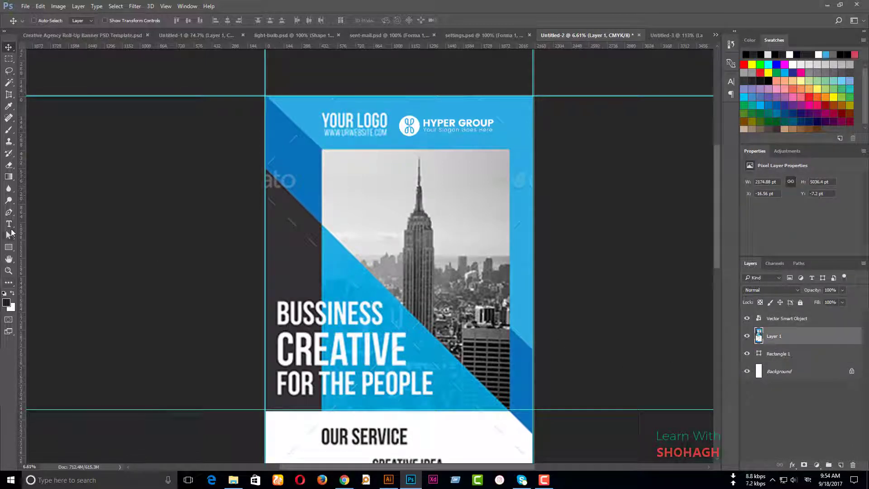
left_click(9, 212)
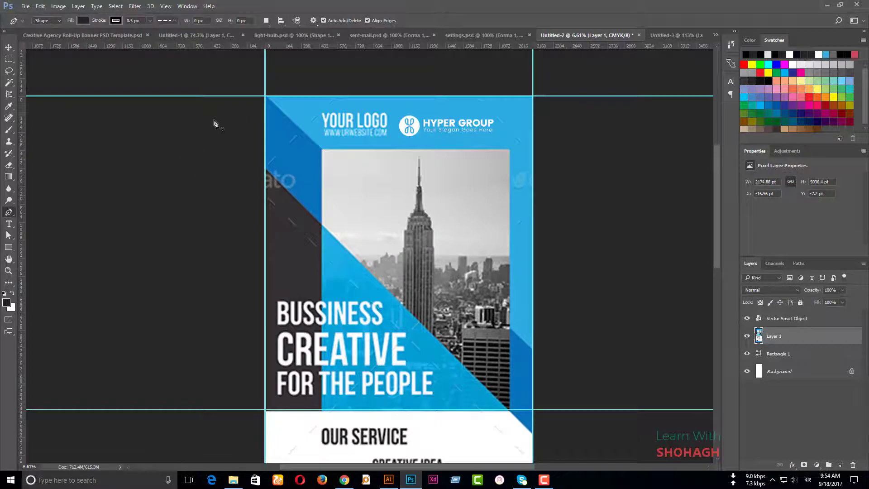
- Try a dark triangle with the Pen tool, then remove it and refit the banner in view
left_click(266, 97)
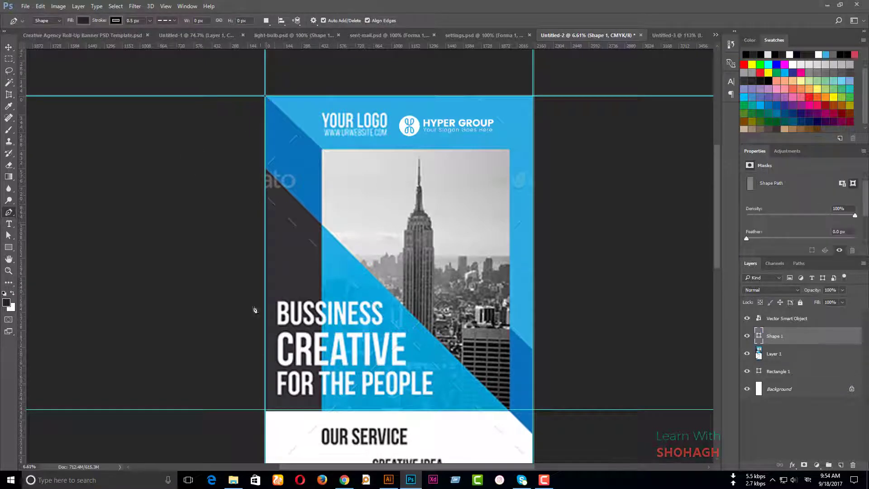
left_click(266, 410)
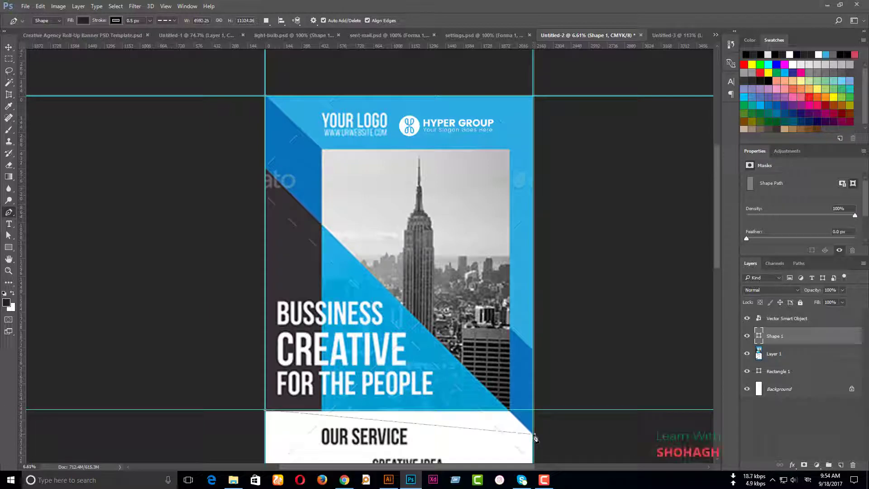
left_click(534, 433)
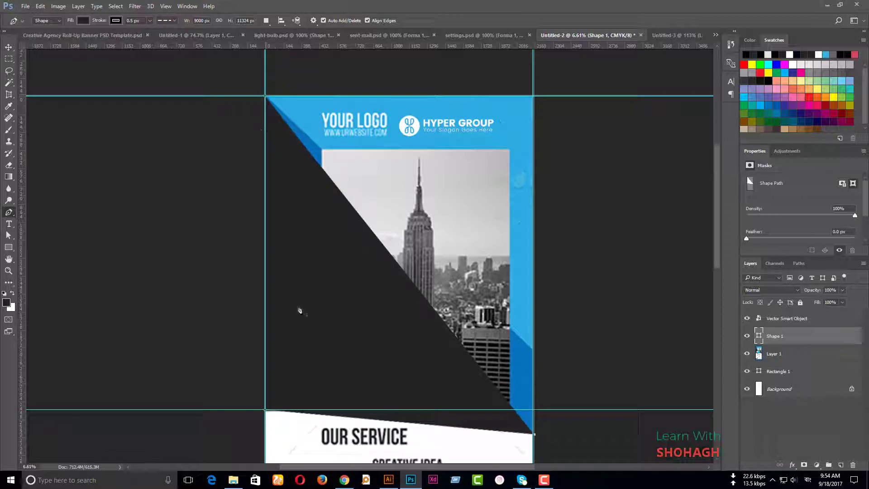
key("v")
left_click_drag(543, 433, 521, 411)
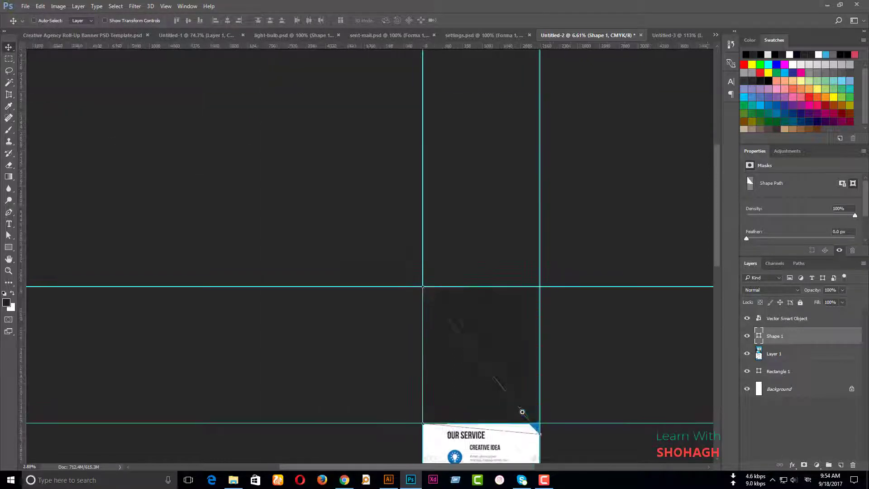
key("ctrl+0")
key("Delete")
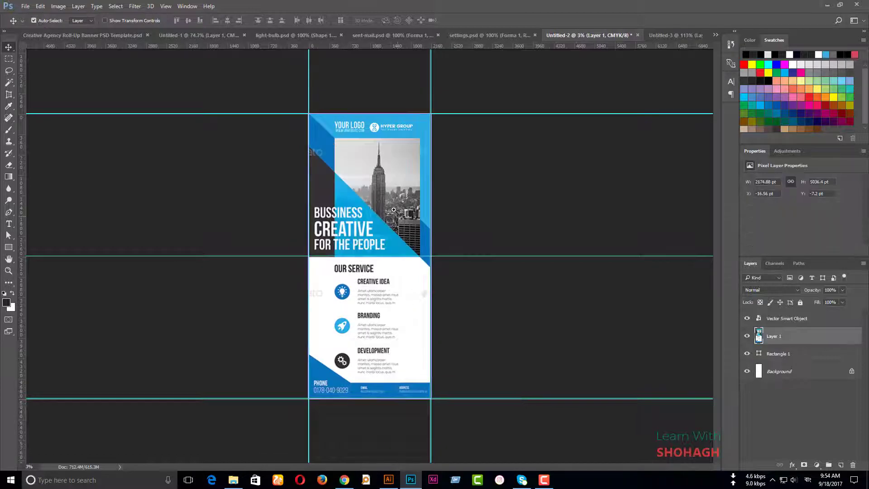
key("ctrl+plus")
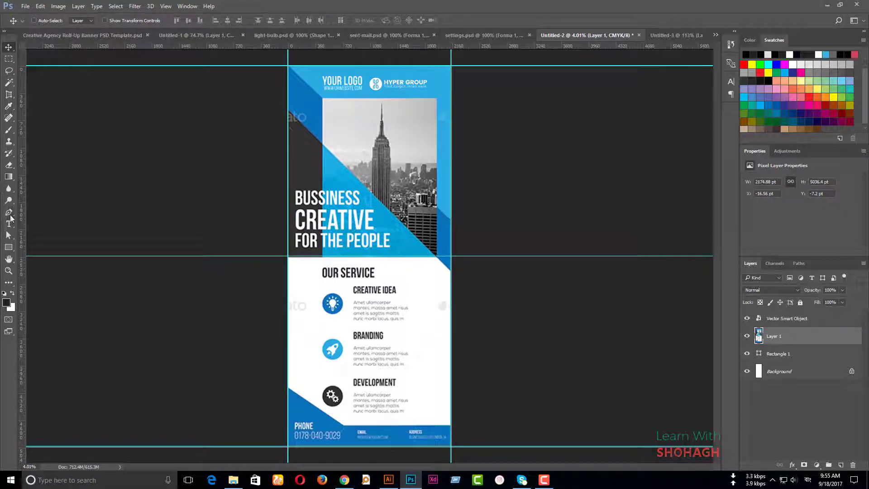
- Draw a closed four-point band from the top-left corner down to the right edge
left_click(9, 212)
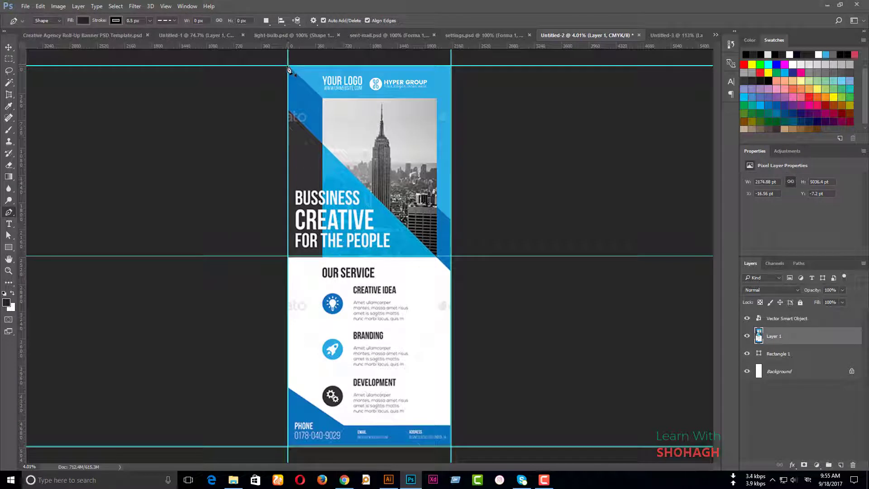
left_click(288, 66)
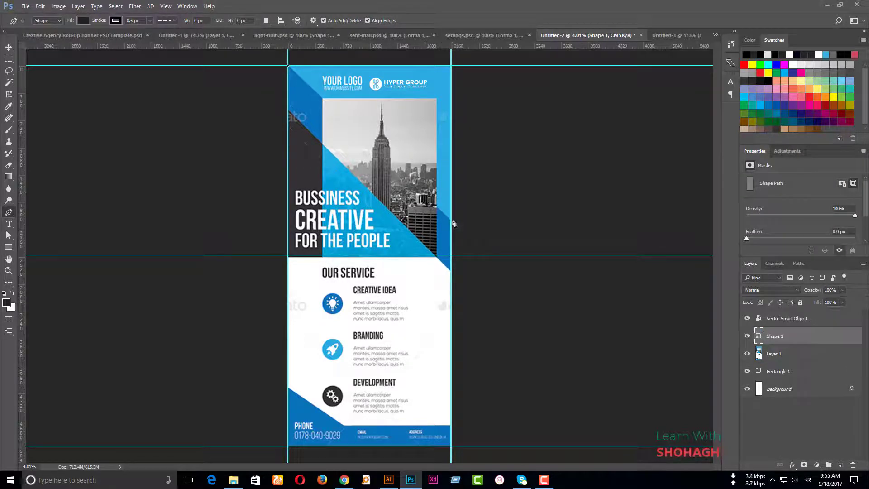
left_click(451, 220)
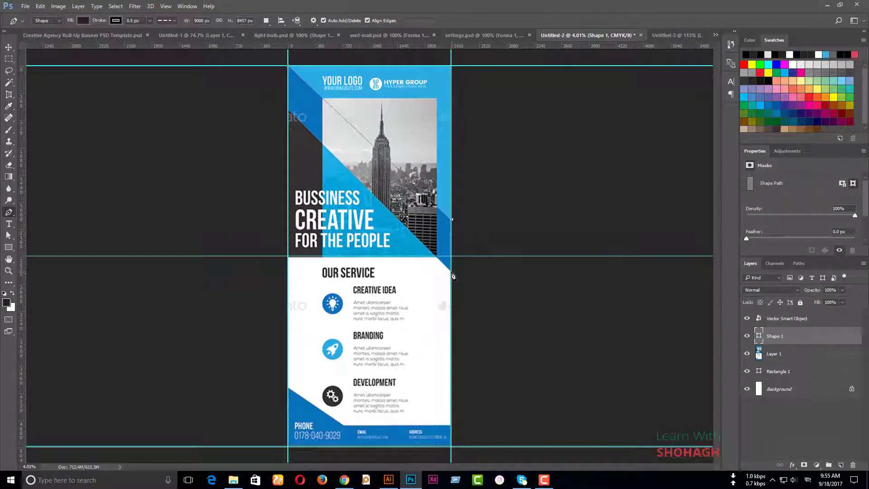
left_click(451, 271)
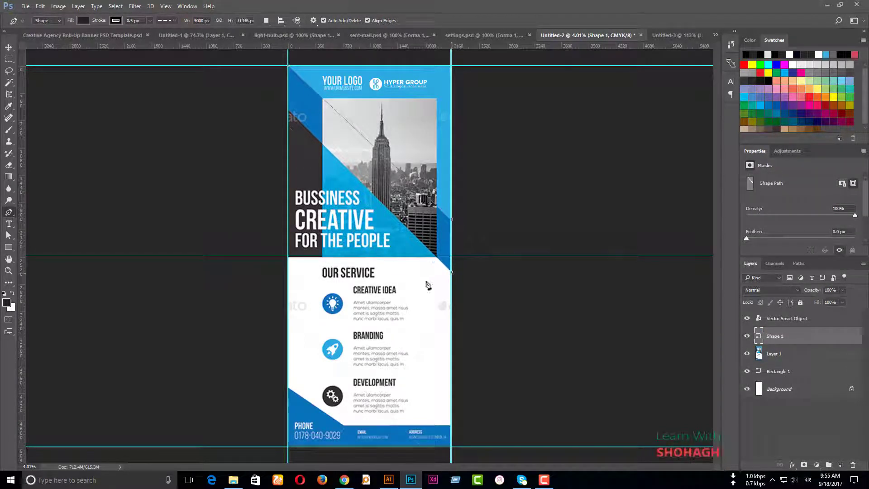
left_click(288, 112)
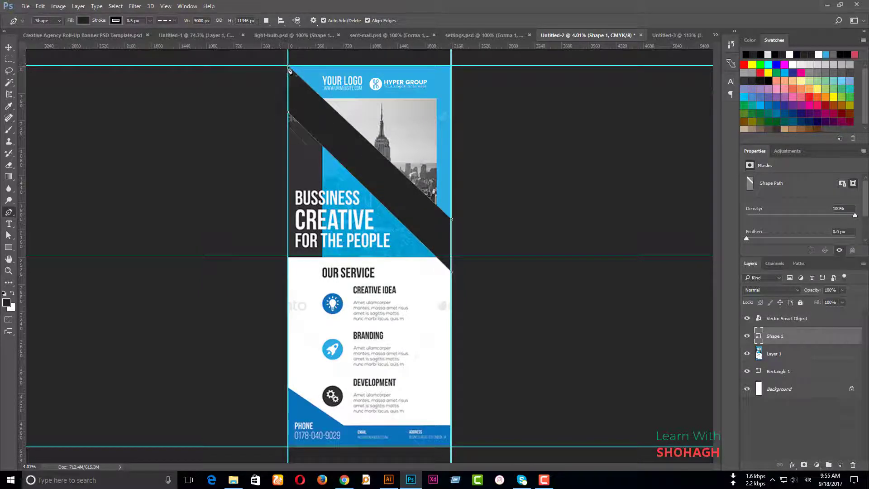
left_click(288, 67)
- Drag the band's top corner down onto the lower guide intersection
key("v")
scroll(445, 219, "up", 5)
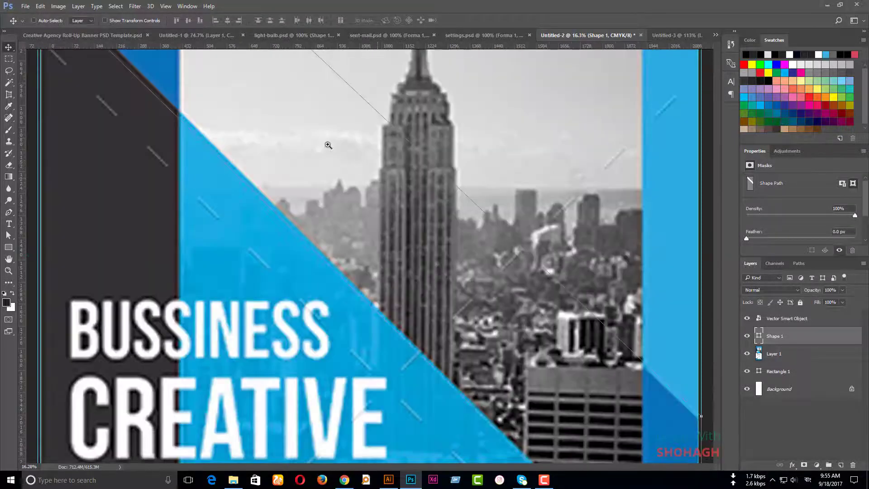
scroll(229, 122, "down", 2)
scroll(397, 205, "up", 2)
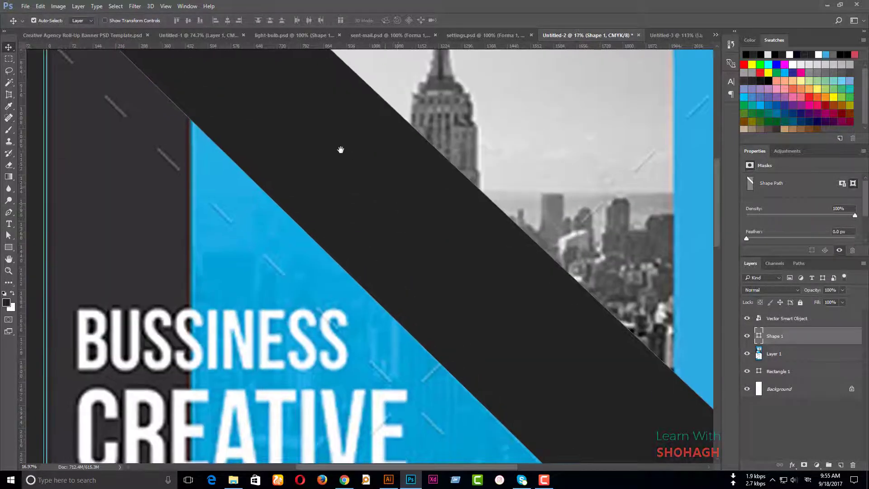
scroll(341, 147, "up", 5)
scroll(374, 281, "up", 2)
scroll(420, 308, "up", 6)
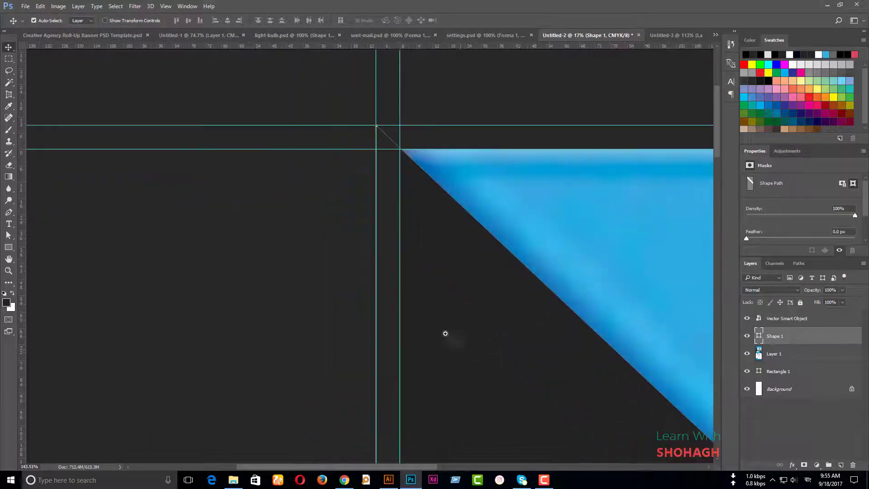
left_click(10, 236)
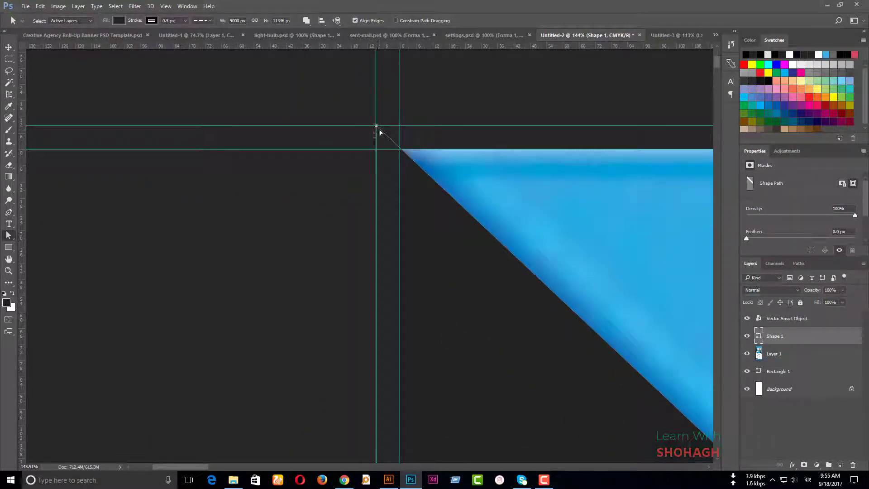
left_click_drag(376, 125, 377, 150)
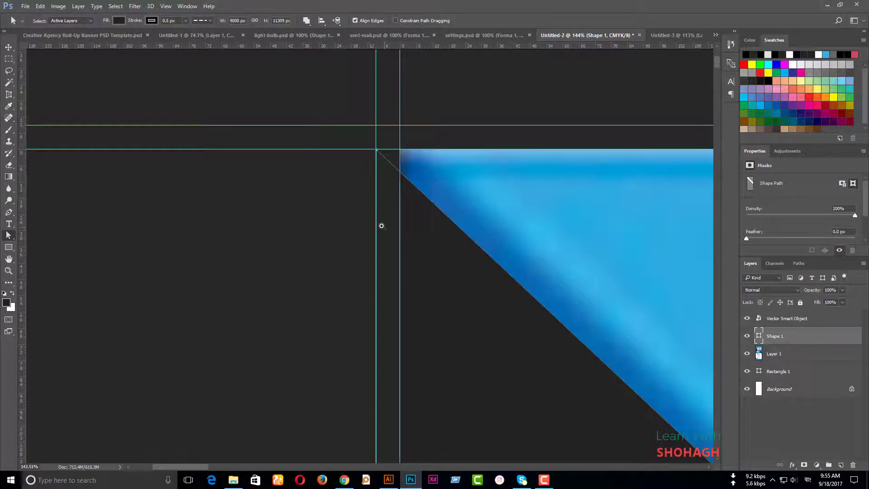
- Bring up the Canvas Size dialog showing 2142 × 5022 points
scroll(380, 227, "down", 3)
scroll(330, 188, "down", 2)
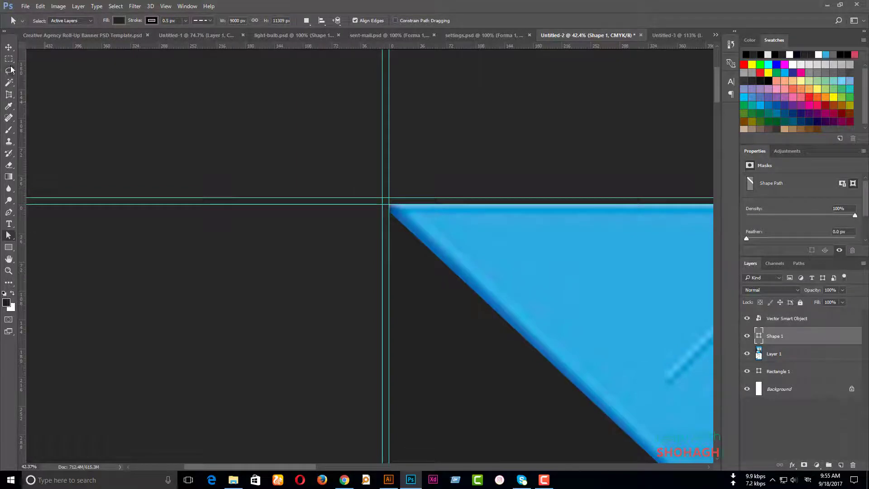
key("ctrl+alt+c")
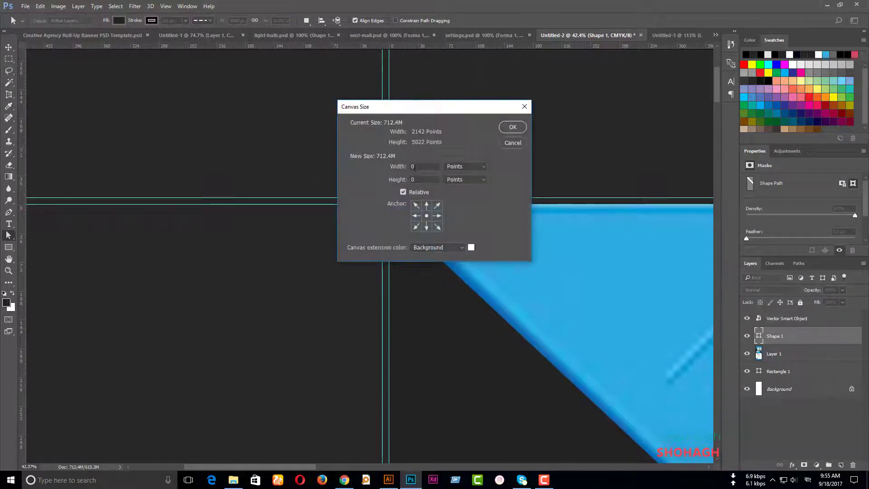
- Add 0.25 inches to the canvas width and height as a relative resize
left_click_drag(415, 167, 379, 173)
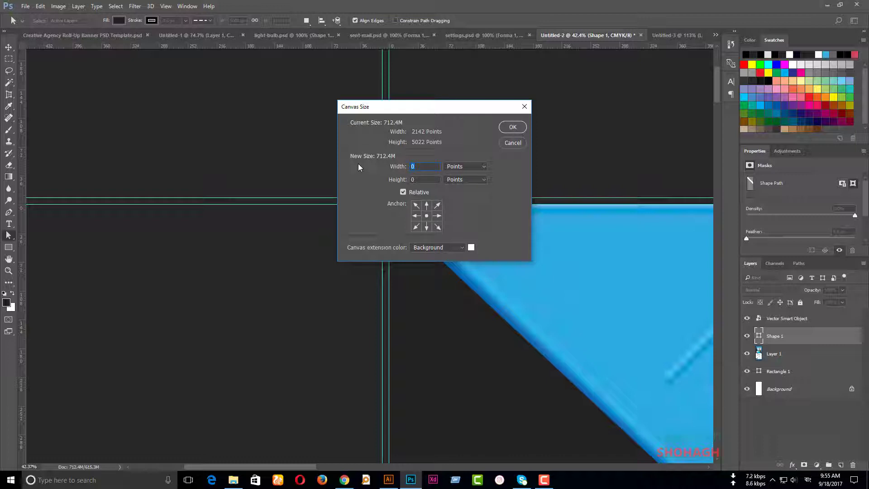
type("0.25")
left_click(466, 166)
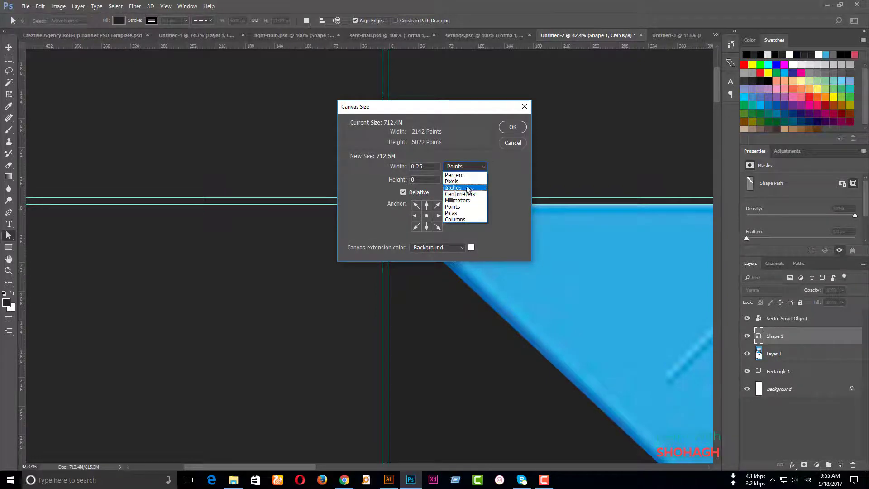
left_click(467, 188)
double_click(418, 180)
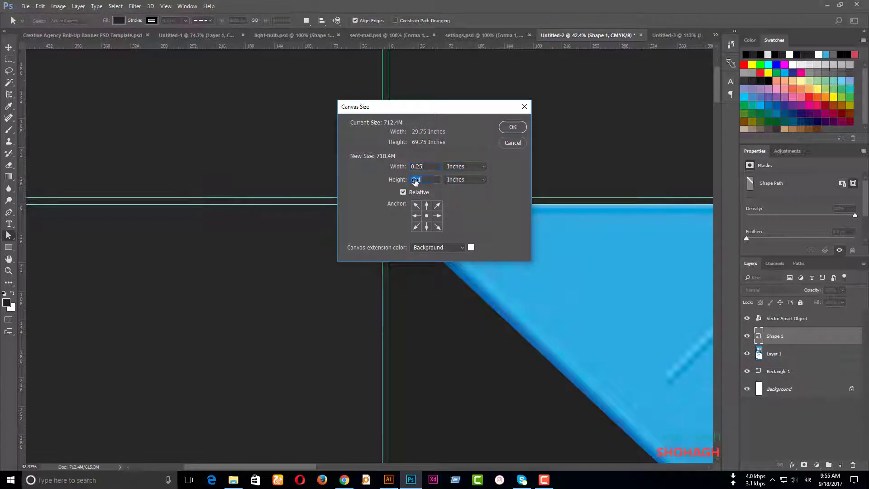
type("0.25")
left_click(506, 130)
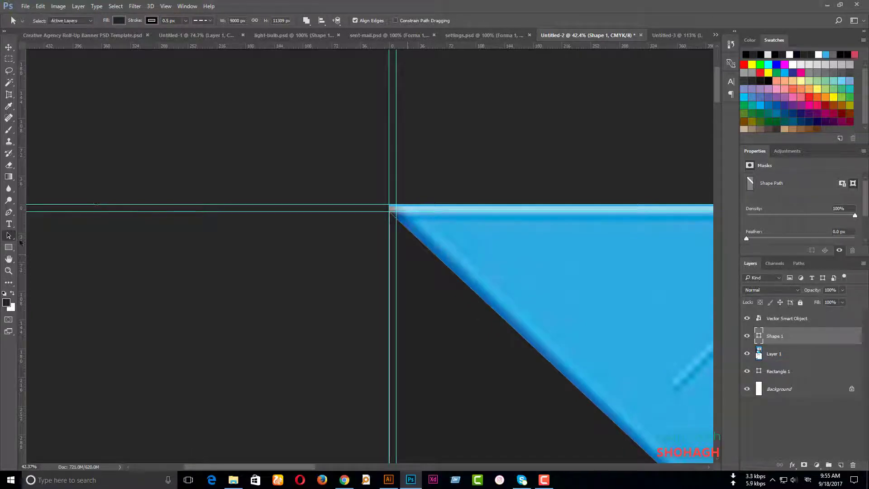
- Select the band's corner anchor point with Direct Selection and zoom in on the left guide
right_click(14, 240)
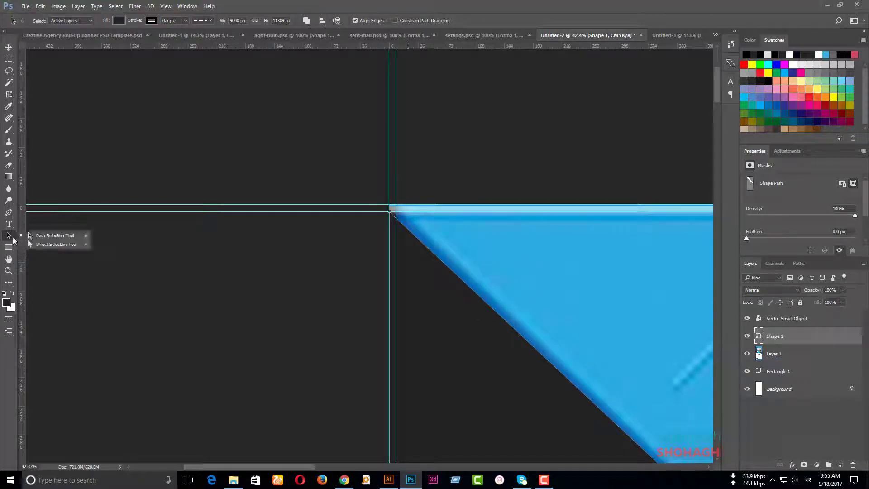
left_click(49, 243)
left_click_drag(381, 211, 398, 227)
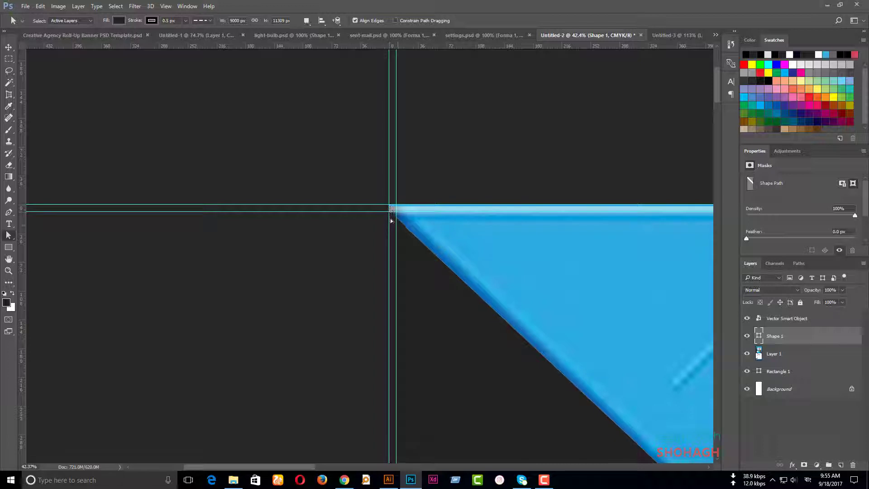
left_click_drag(382, 216, 299, 153)
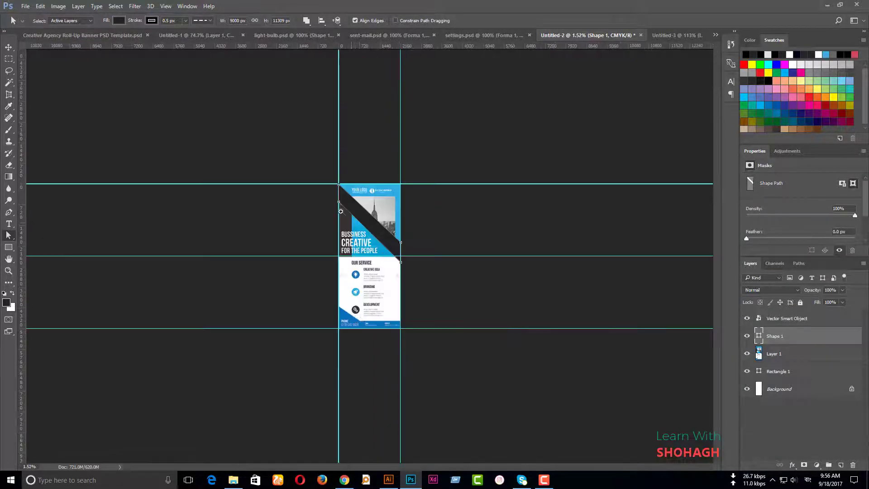
left_click_drag(341, 211, 356, 218)
left_click_drag(262, 216, 348, 159)
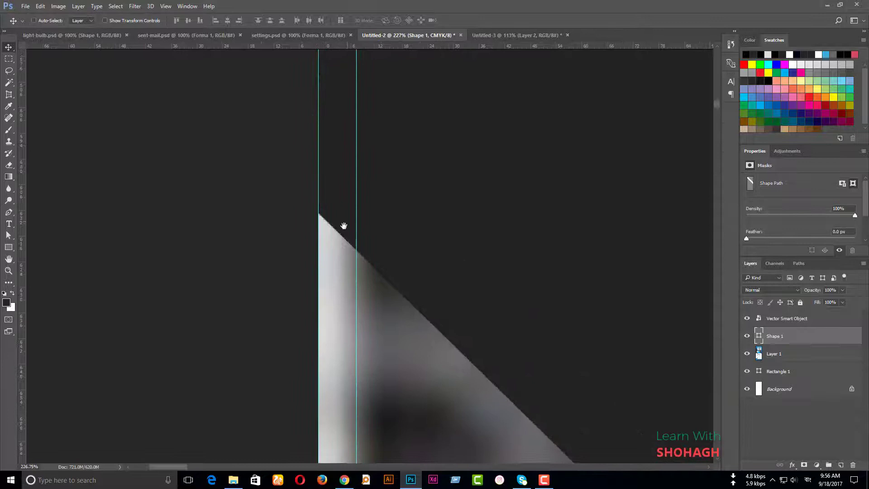
left_click_drag(344, 225, 316, 222)
- Add an anchor on the band's left edge and delete its old top corner point
left_click(8, 235)
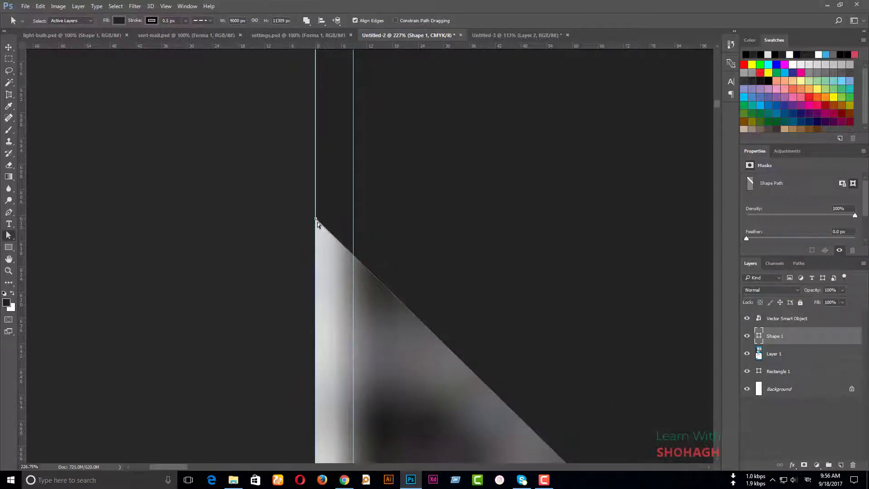
scroll(367, 251, "up", 3)
scroll(353, 244, "down", 3)
scroll(353, 244, "up", 1)
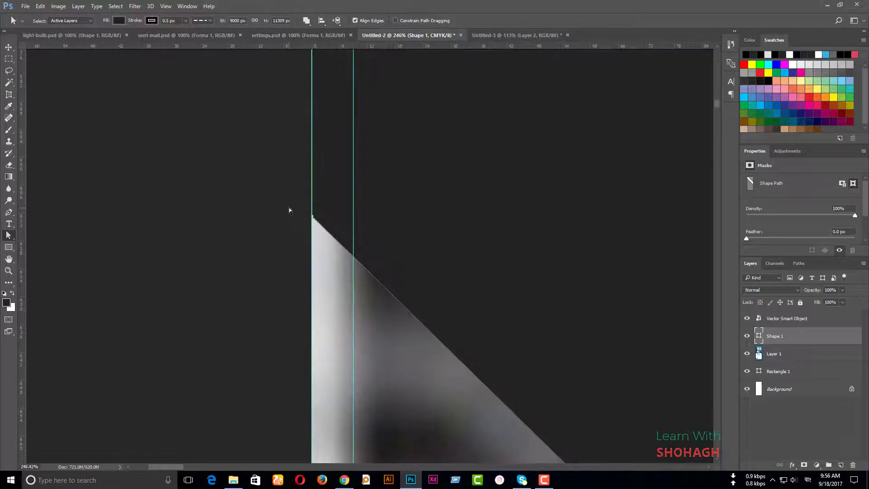
left_click(311, 258)
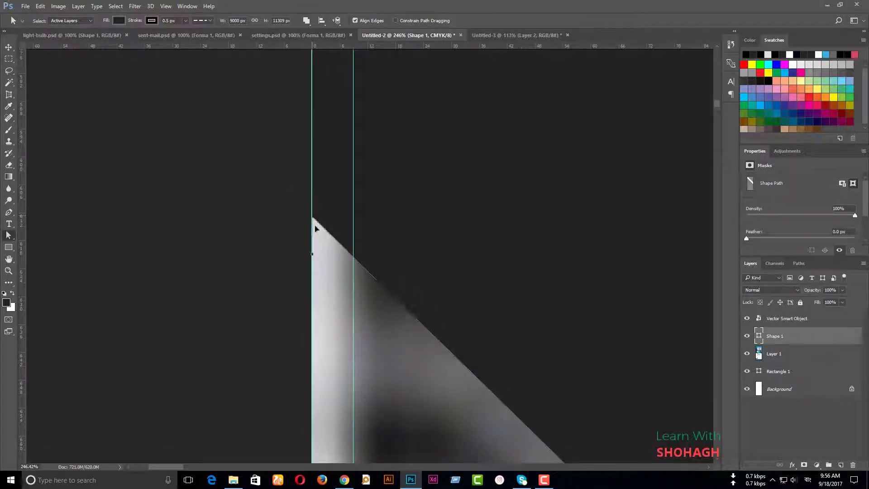
key("Delete")
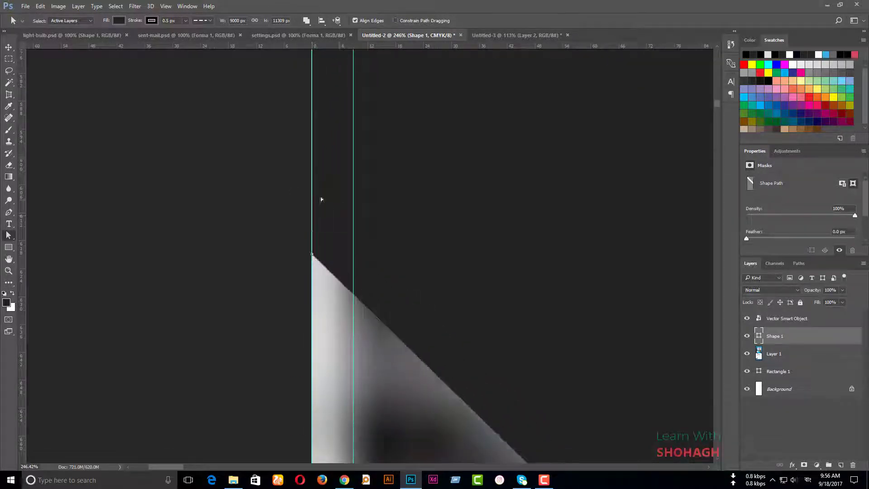
left_click(362, 200)
- Zoom out to the whole flyer and move Shape 1 beneath the city photo layer
scroll(202, 114, "down", 3)
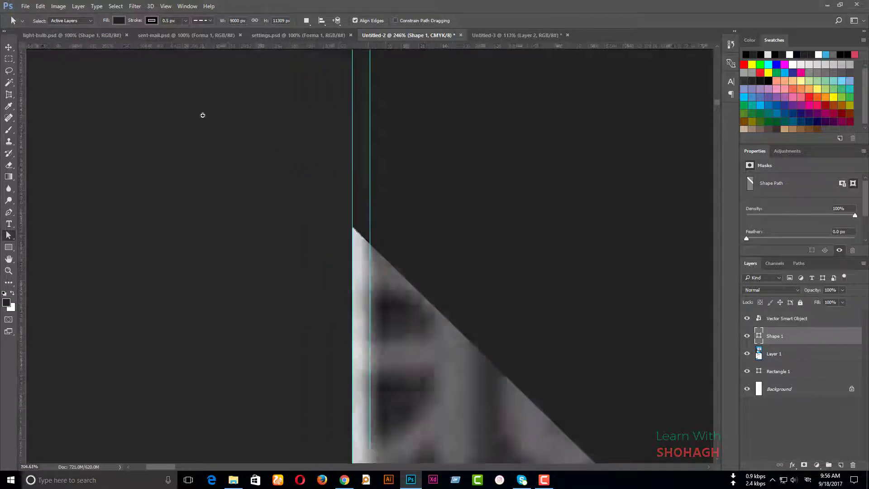
scroll(541, 248, "down", 3)
scroll(369, 225, "down", 3)
scroll(419, 211, "down", 3)
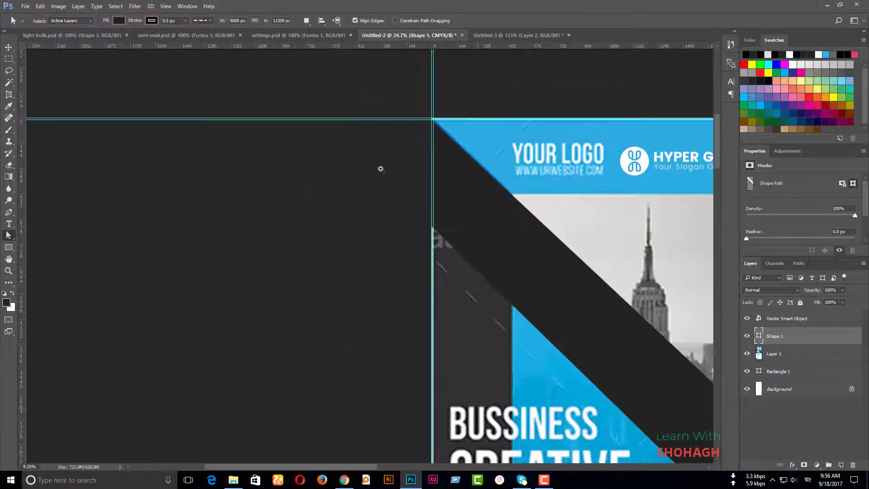
scroll(379, 168, "down", 2)
left_click_drag(643, 408, 290, 321)
left_click_drag(387, 353, 389, 321)
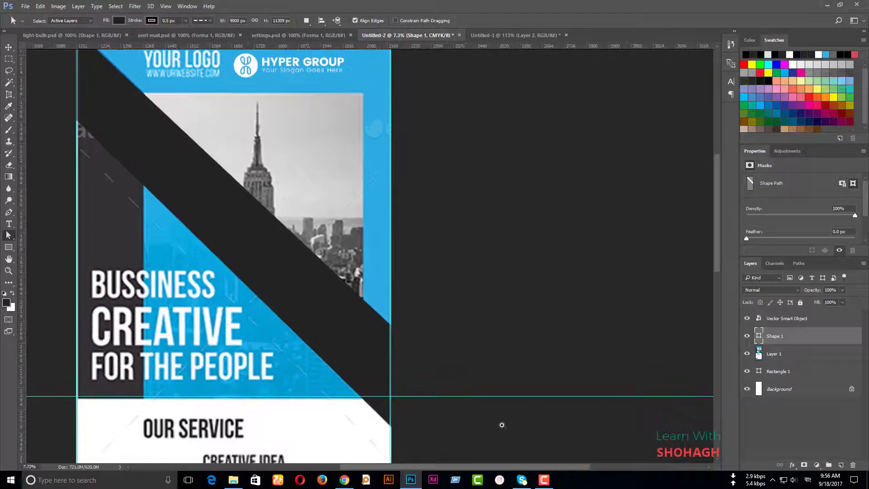
scroll(373, 326, "up", 3)
scroll(489, 317, "up", 2)
scroll(372, 265, "down", 2)
scroll(372, 265, "down", 2)
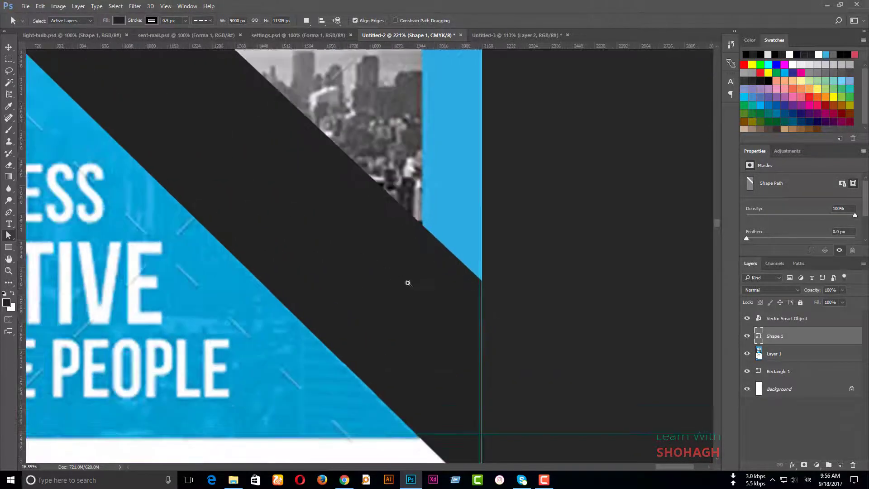
scroll(405, 283, "up", 2)
scroll(407, 279, "down", 2)
scroll(390, 283, "down", 1)
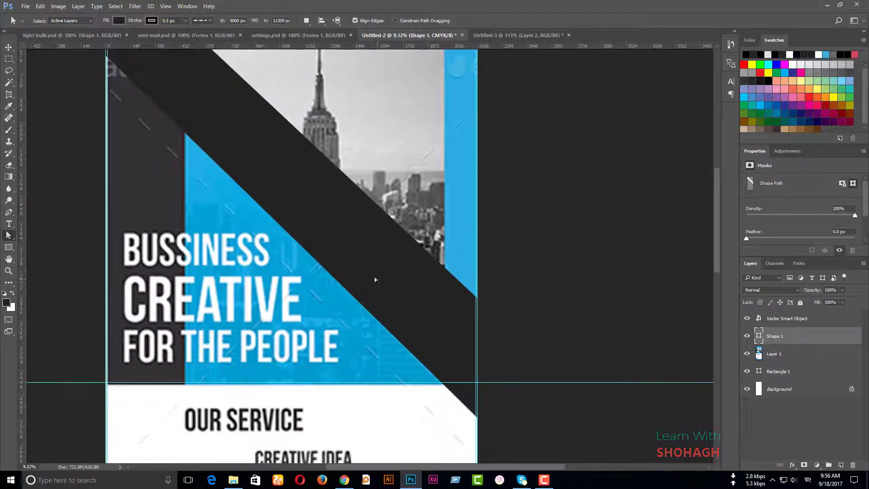
left_click(8, 47)
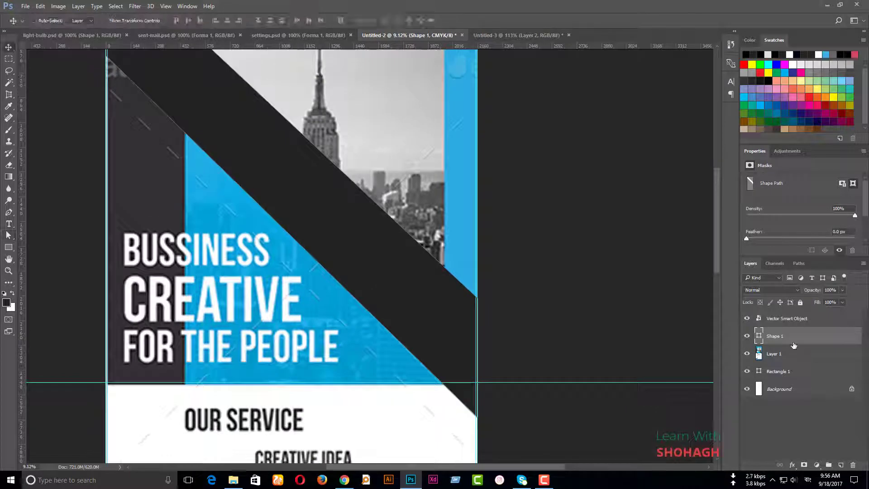
mouse_move(786, 335)
left_mouse_down()
mouse_move(794, 376)
mouse_move(787, 364)
left_mouse_up()
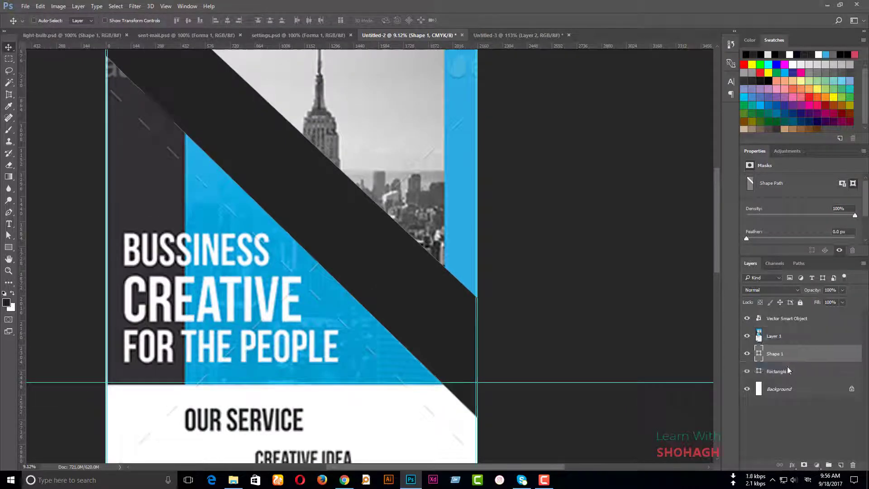
scroll(390, 310, "down", 1)
scroll(391, 311, "down", 2)
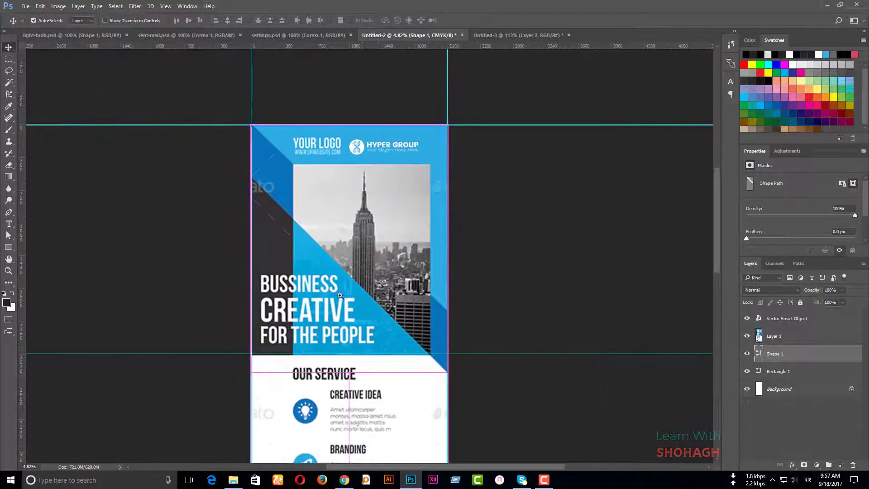
scroll(227, 240, "up", 1)
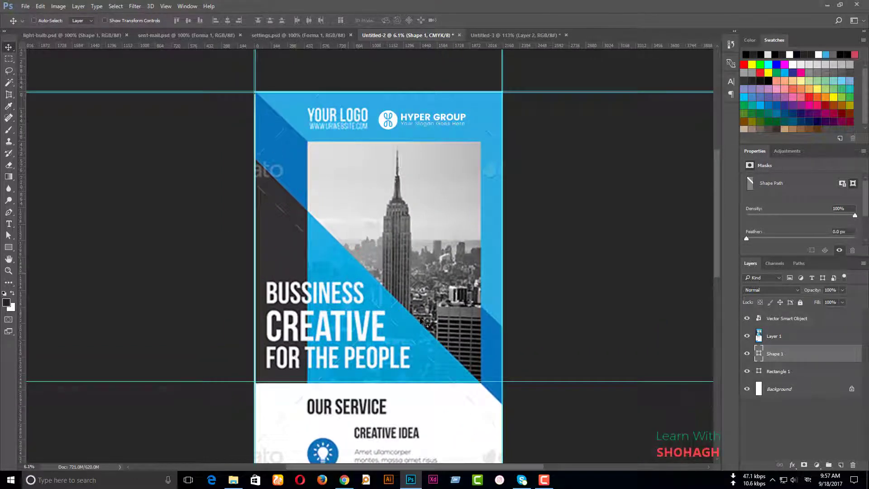
- Draw a tall rectangle down the left strip and pull its top-right corner down to slant it
left_click(10, 248)
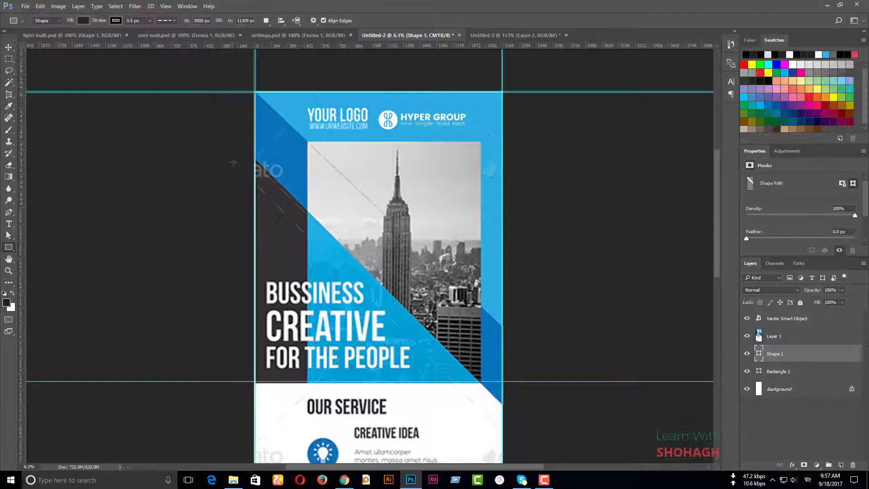
left_click(791, 337)
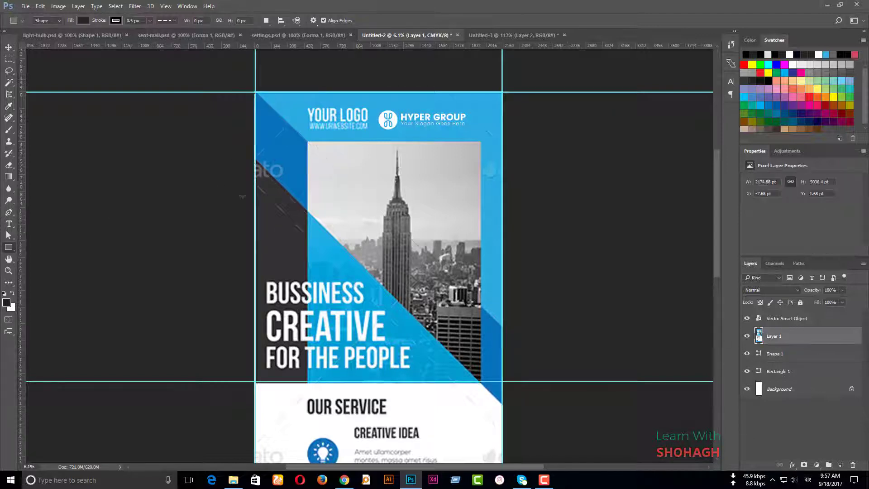
left_click_drag(256, 159, 307, 382)
key("a")
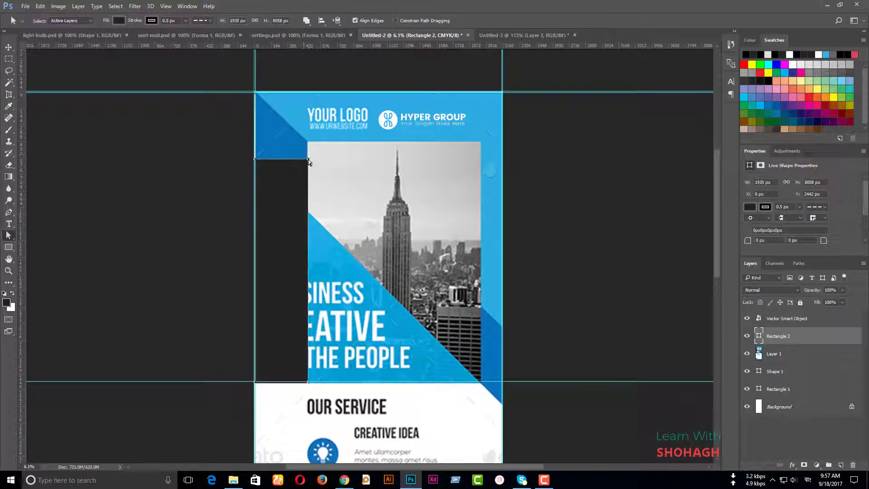
left_click_drag(308, 159, 307, 214)
left_click(424, 182)
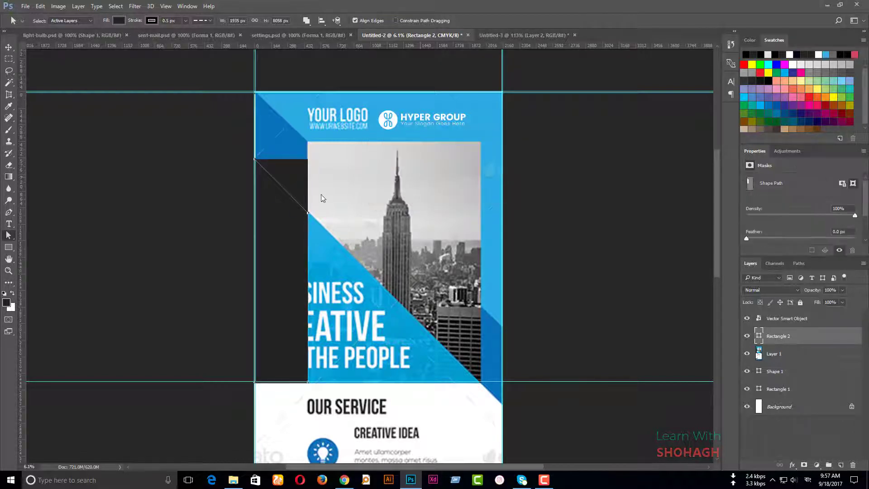
- Move Rectangle 2 beneath the city photo layer
scroll(359, 239, "up", 5)
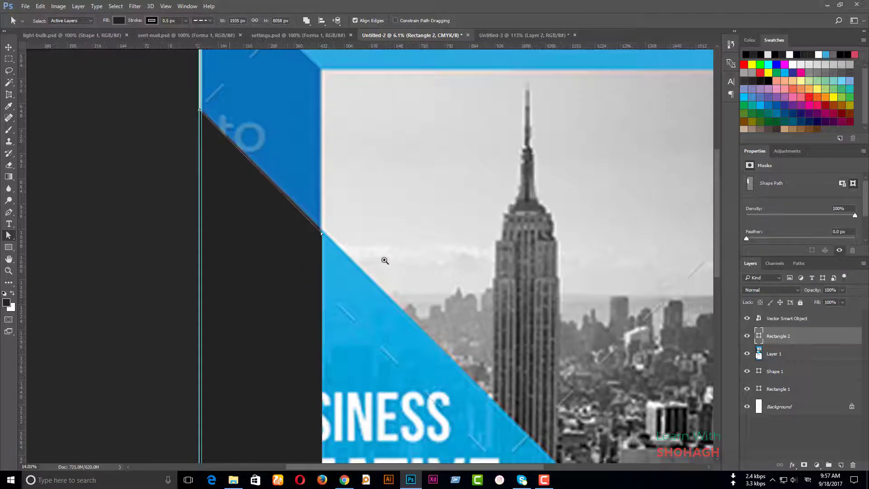
scroll(359, 239, "up", 4)
scroll(335, 226, "down", 10)
scroll(315, 197, "up", 2)
scroll(315, 197, "up", 1)
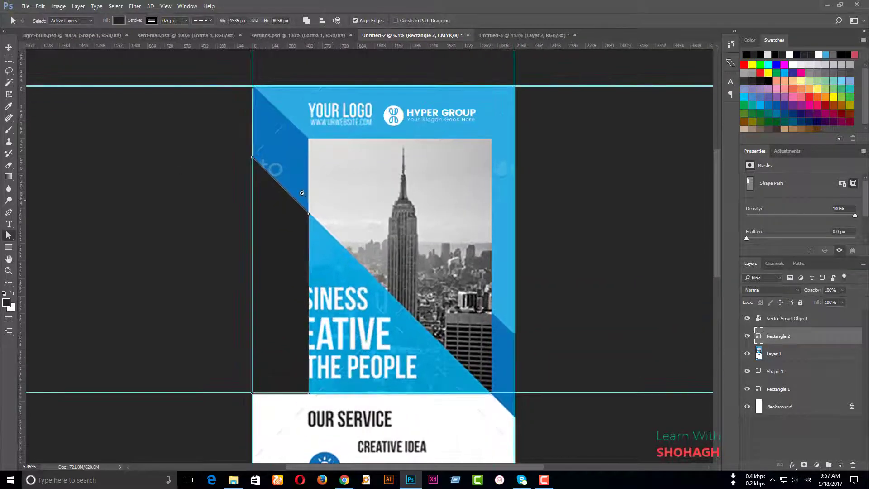
key("v")
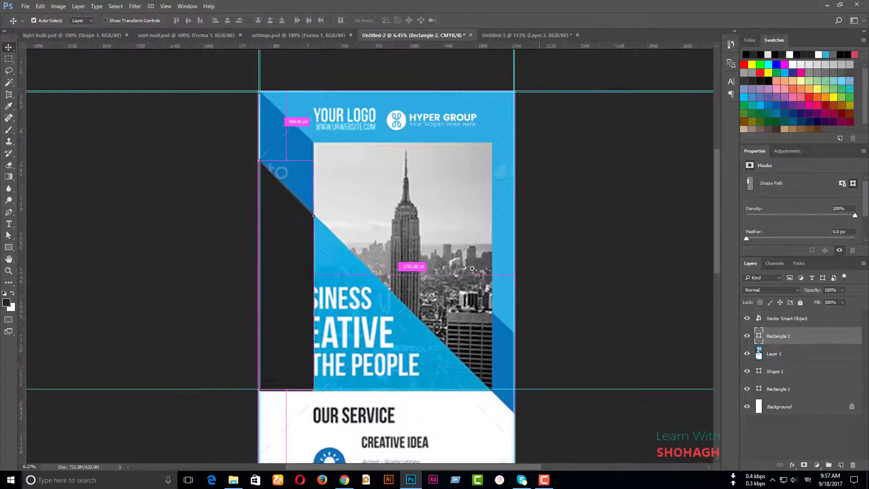
scroll(492, 278, "down", 3)
left_click_drag(768, 332, 769, 360)
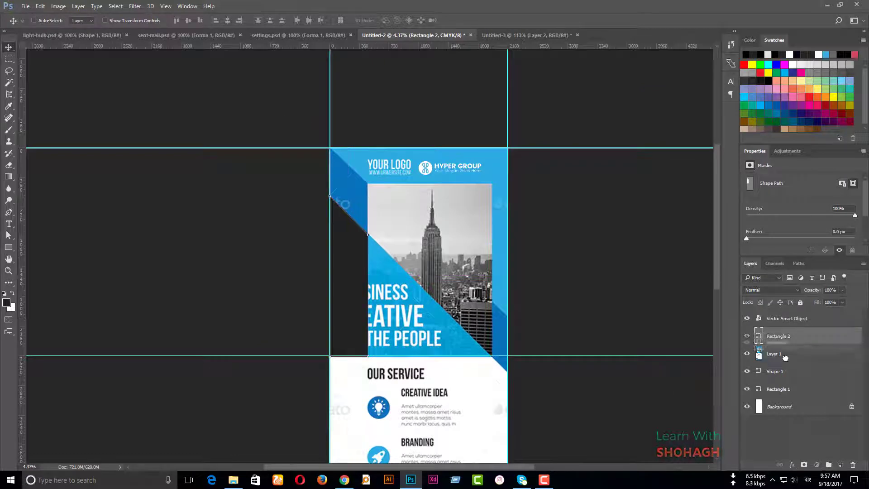
scroll(405, 293, "up", 1)
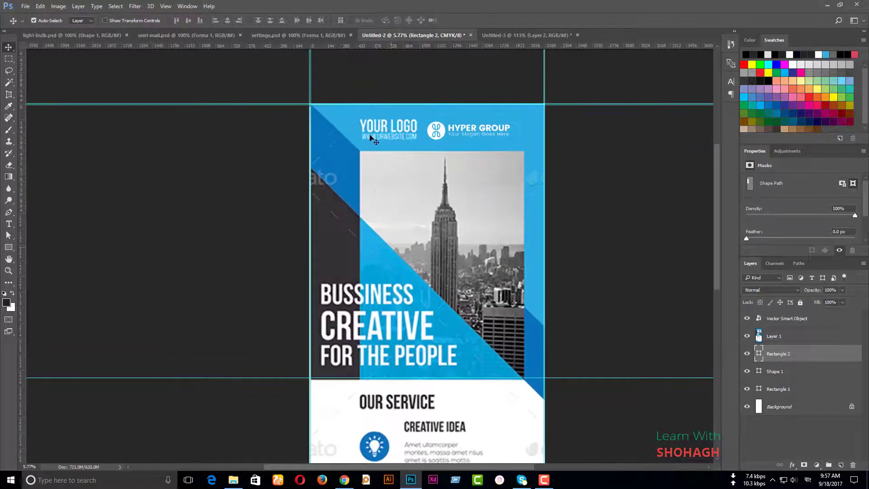
- Draw Rectangle 3 over the photo area and stack it above the city photo layer
left_click(8, 247)
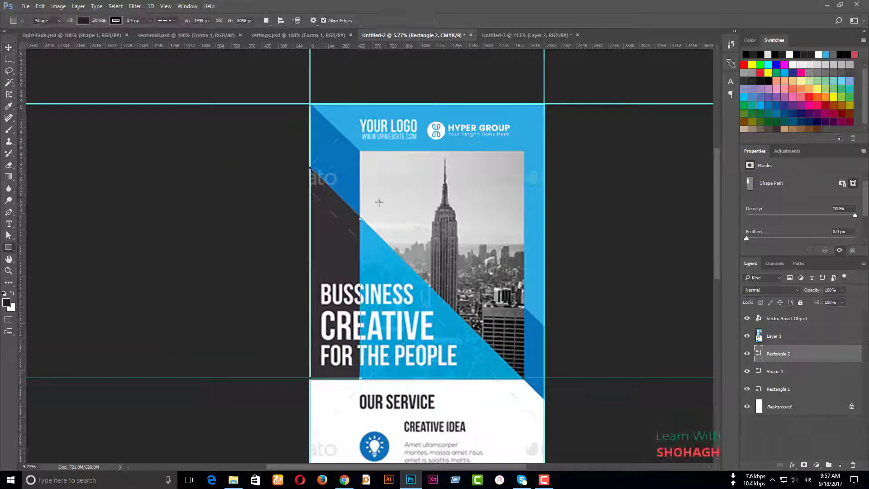
left_click_drag(362, 153, 524, 378)
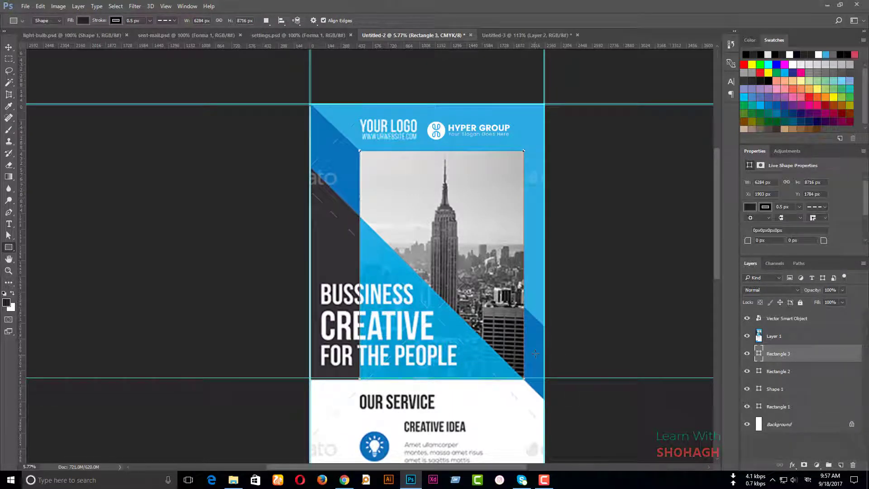
left_click_drag(801, 355, 795, 339)
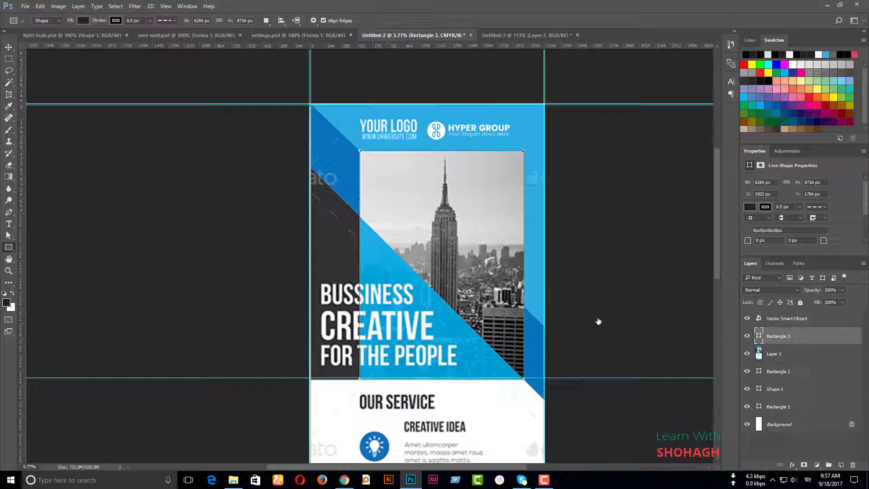
key("v")
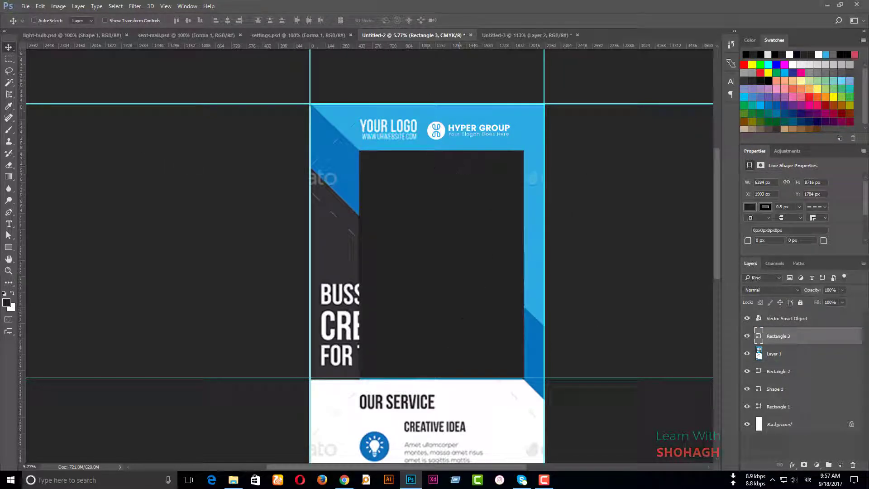
- In Chrome, find the black-and-white Empire State skyline result and open its full-size image page
key("alt+Tab")
scroll(474, 311, "down", 1)
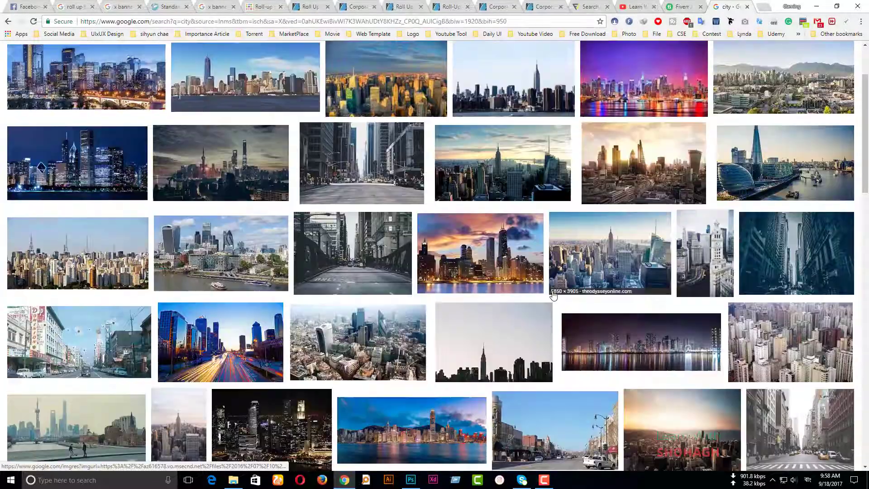
scroll(473, 311, "down", 3)
scroll(474, 311, "down", 2)
scroll(474, 311, "down", 2)
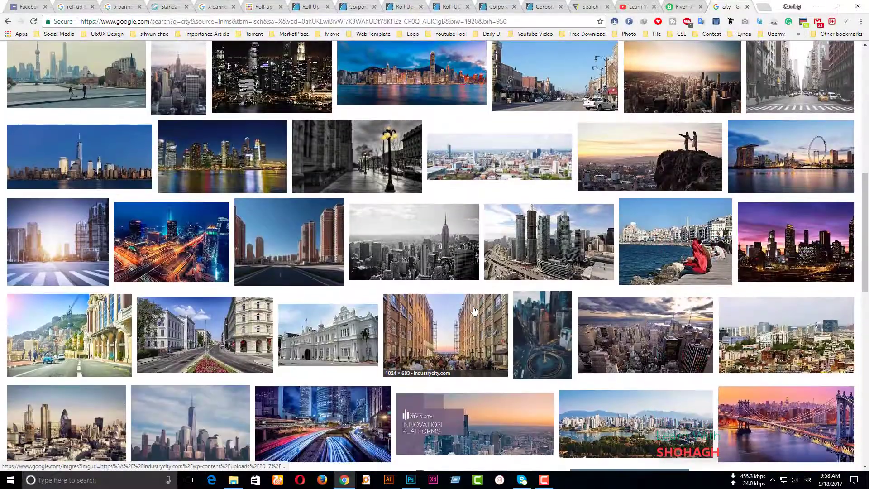
left_click(458, 247)
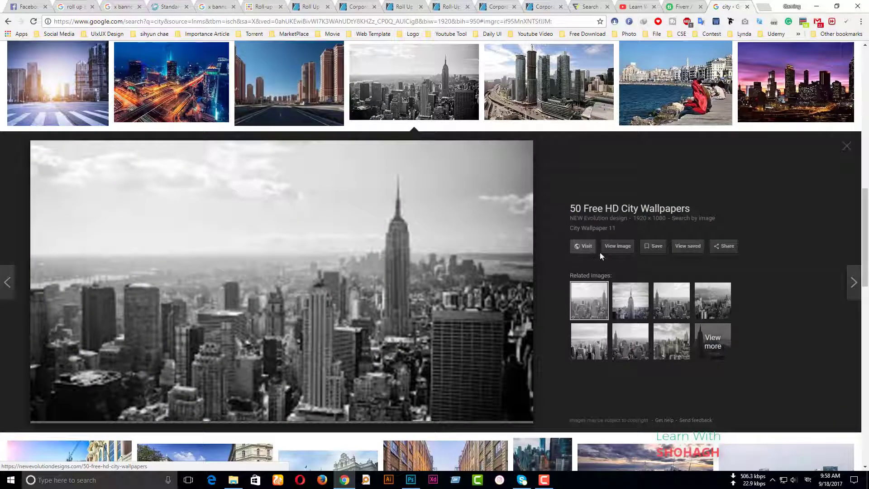
left_click(608, 248)
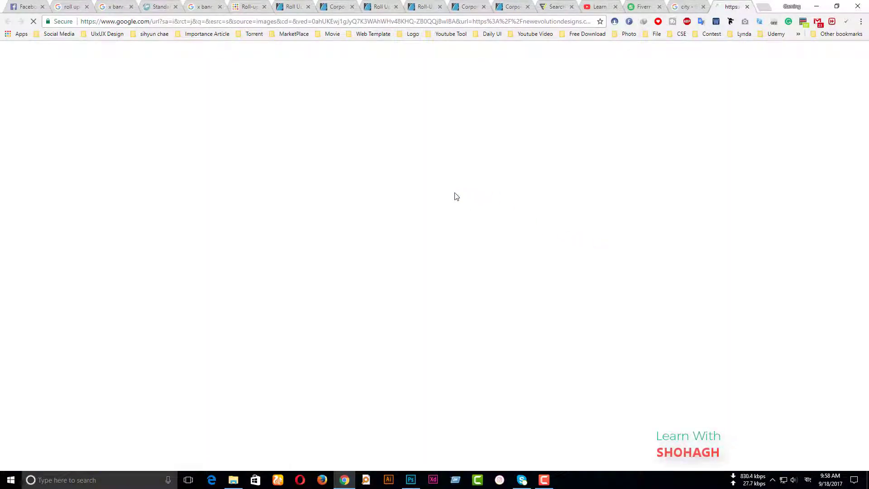
left_click(687, 6)
left_click(460, 225)
scroll(543, 225, "up", 10)
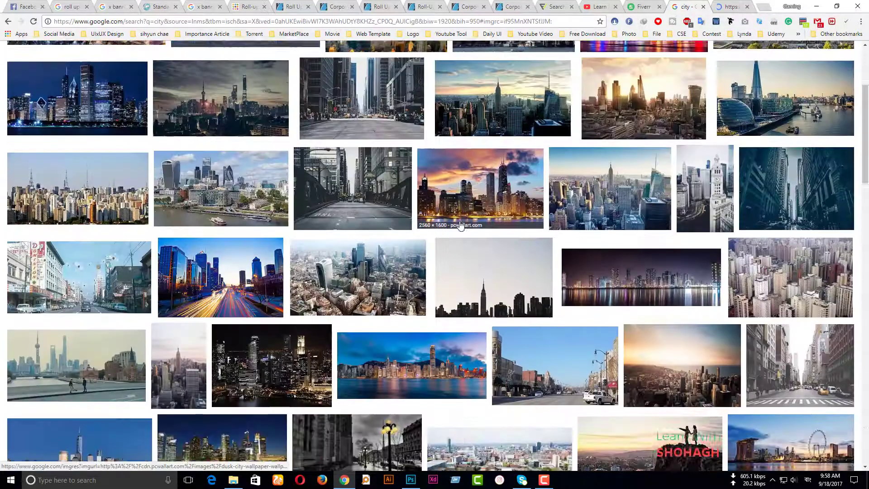
scroll(603, 226, "up", 2)
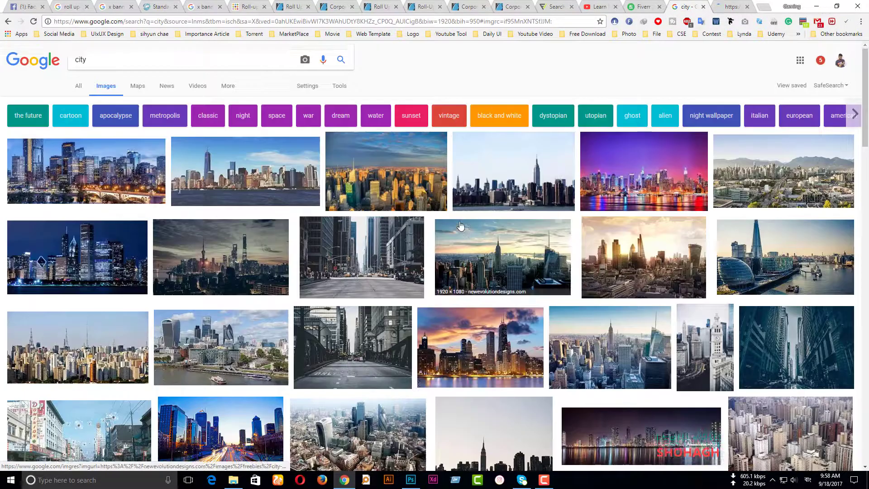
left_click(732, 7)
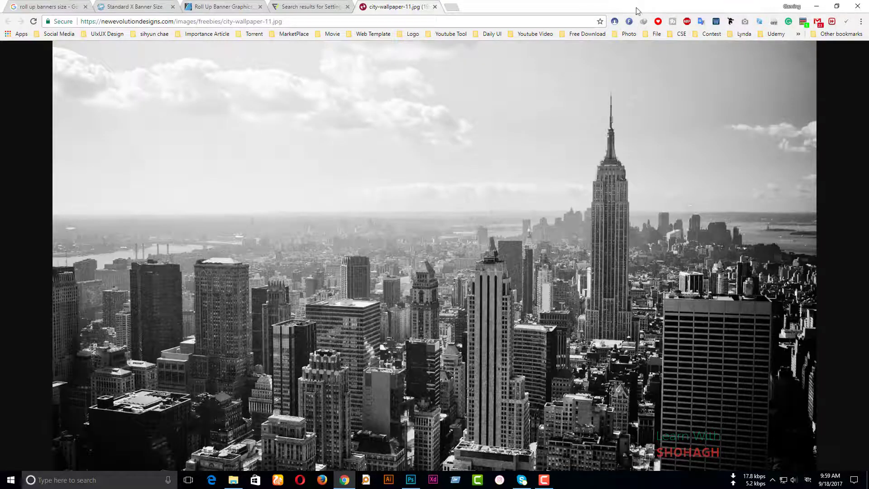
- Copy the full-size city photo and return to the Photoshop banner
right_click(636, 10)
key("Escape")
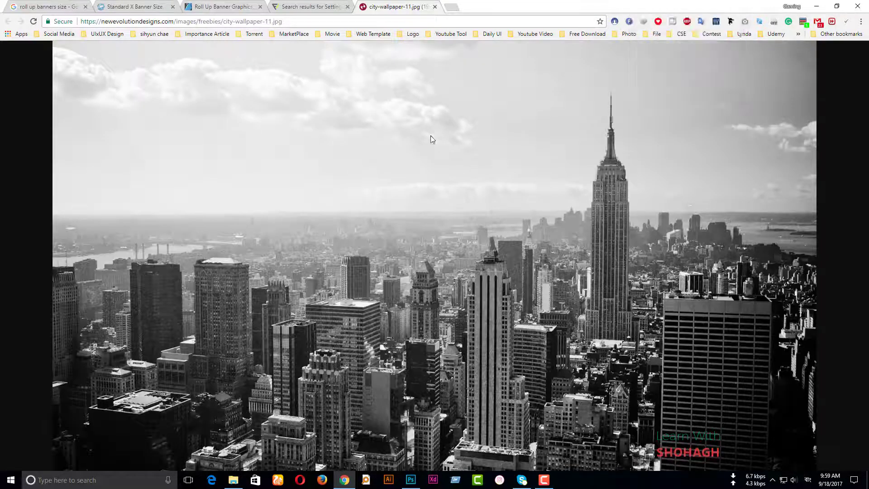
right_click(430, 134)
left_click(440, 158)
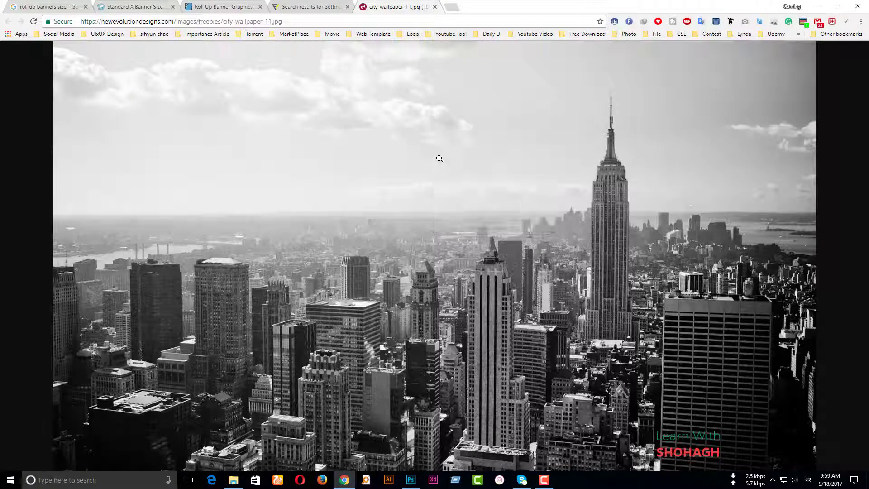
left_click(410, 479)
scroll(403, 199, "down", 3)
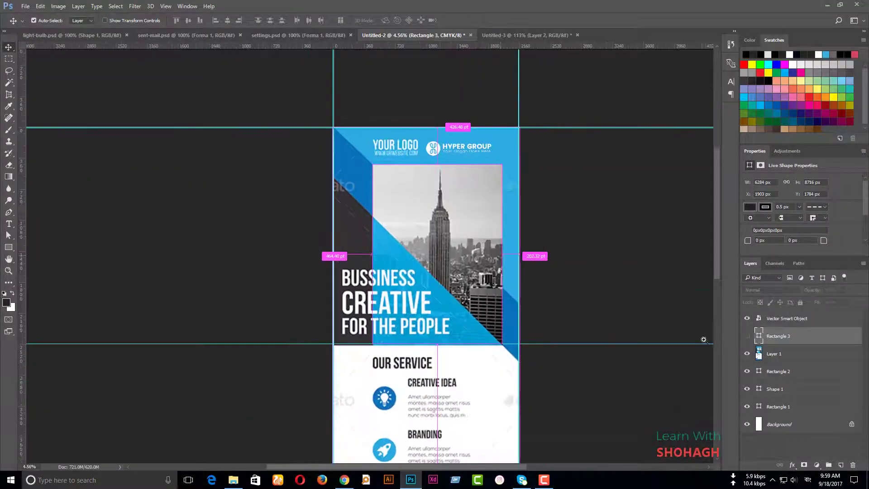
- Paste the city photo into the banner and convert it to a smart object
left_click(747, 336)
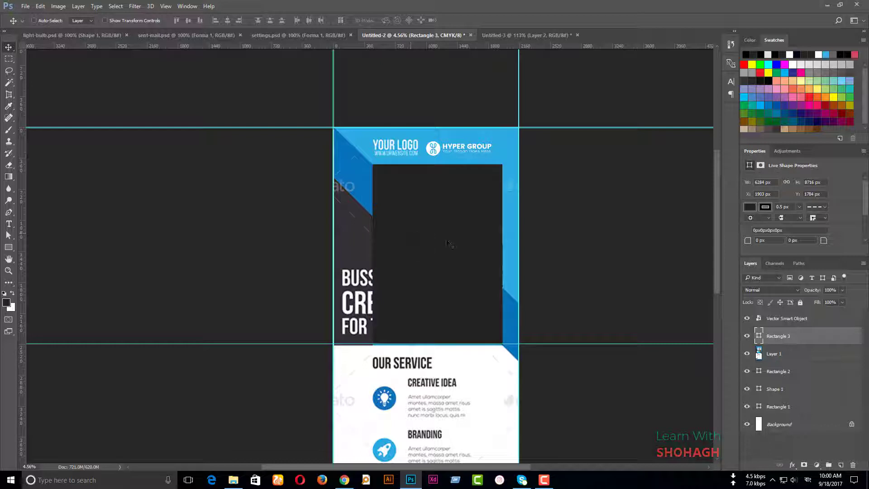
key("ctrl+v")
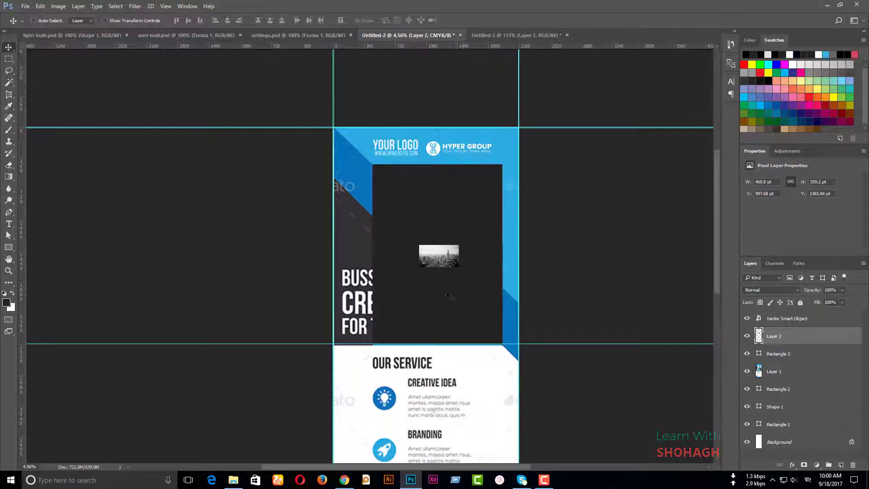
left_click(344, 480)
left_click(411, 479)
right_click(801, 339)
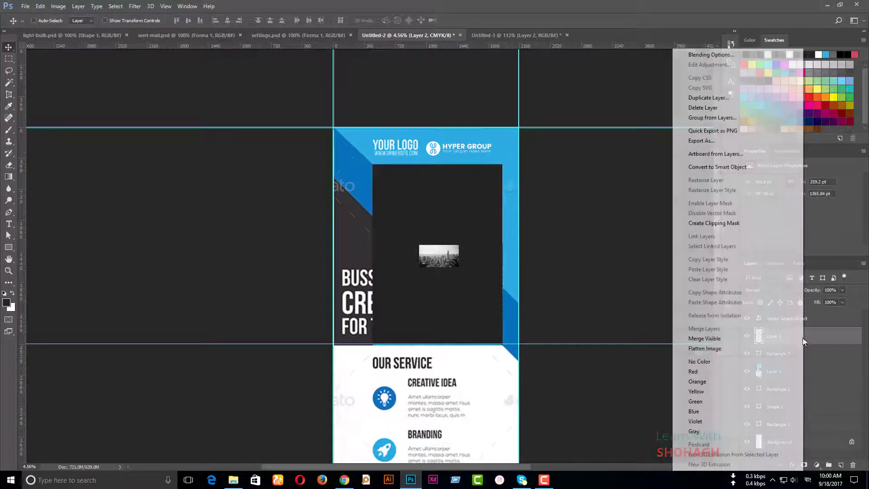
left_click(713, 168)
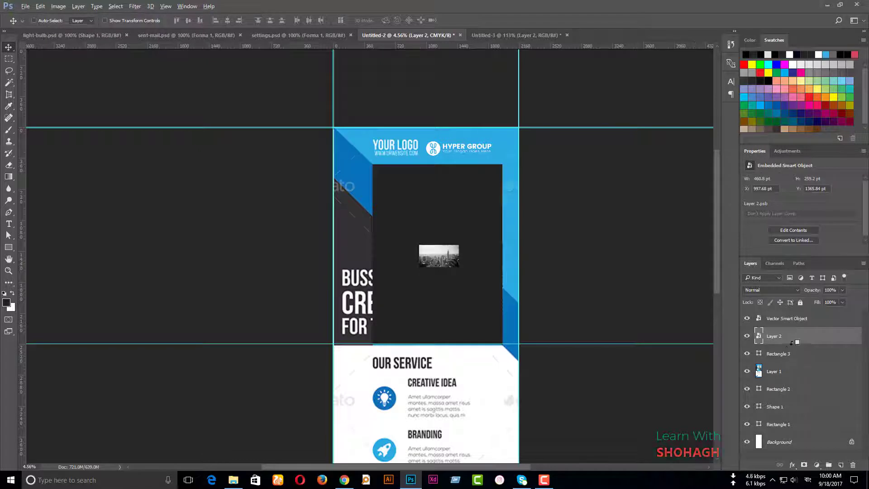
left_click_drag(791, 342, 335, 46)
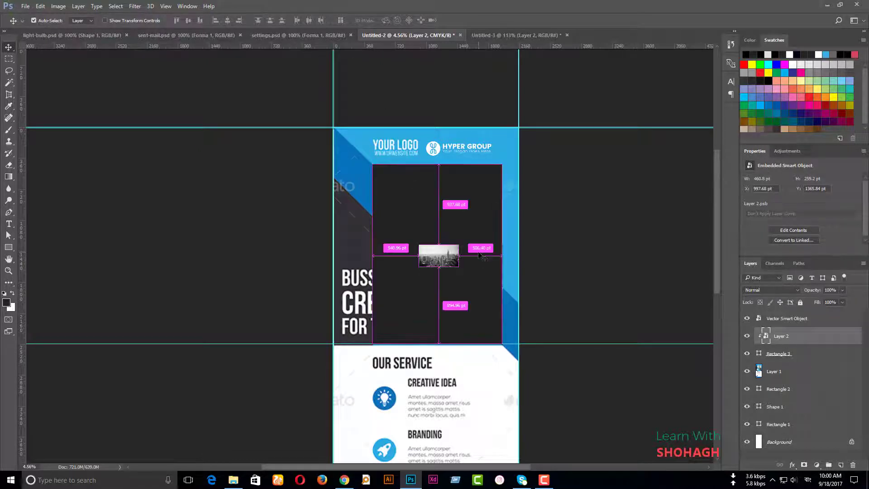
- Scale the city photo up to about 865% and shift it left to fill the dark frame
key("ctrl+t")
left_click_drag(458, 243, 589, 159)
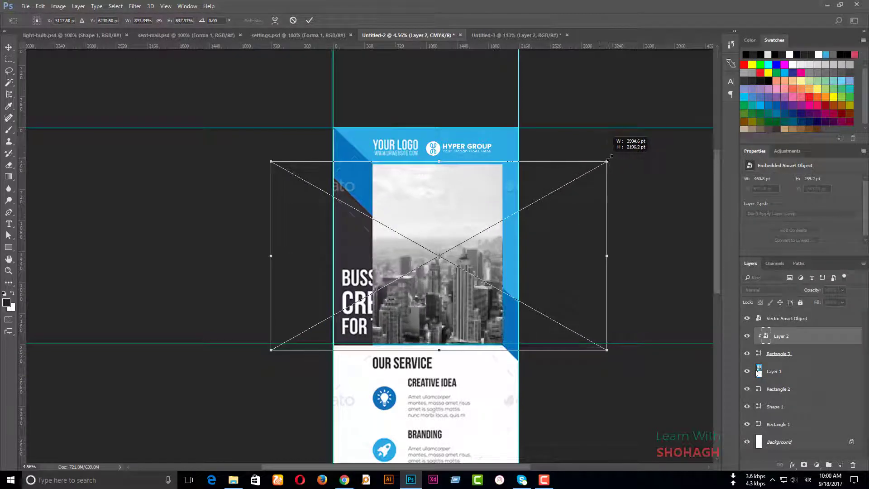
left_click_drag(590, 159, 610, 159)
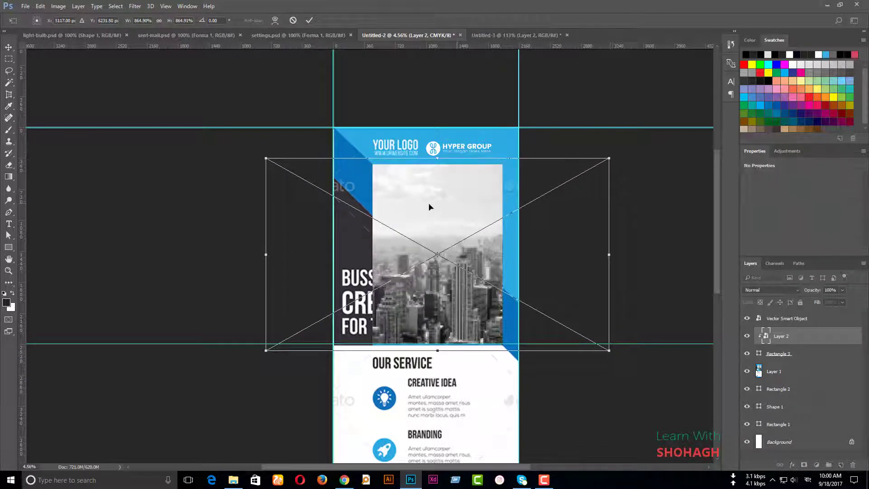
left_click_drag(458, 206, 405, 212)
key("Return")
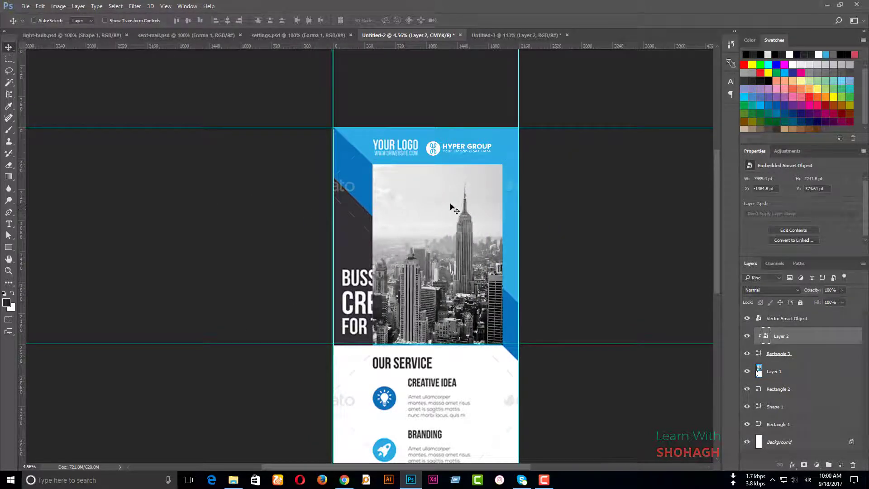
left_click_drag(440, 238, 447, 241)
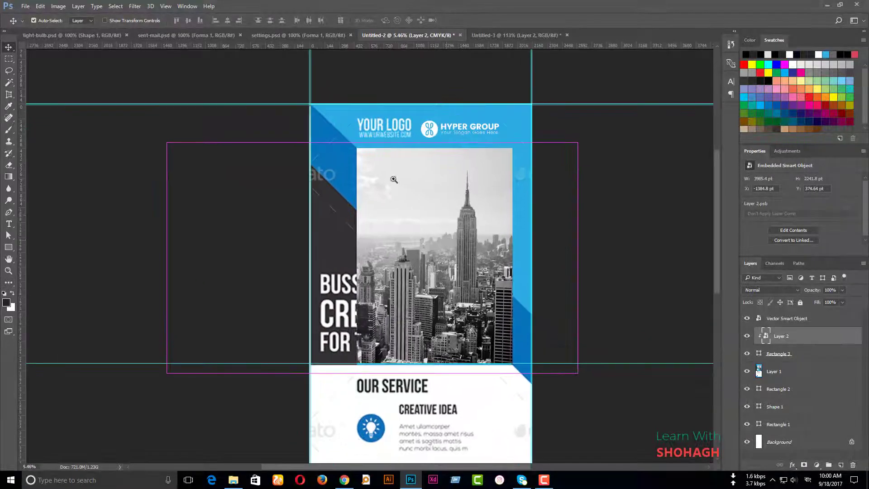
left_click(798, 358, "shift")
- Group the city photo with Rectangle 3 and move the group below Layer 1
key("ctrl+g")
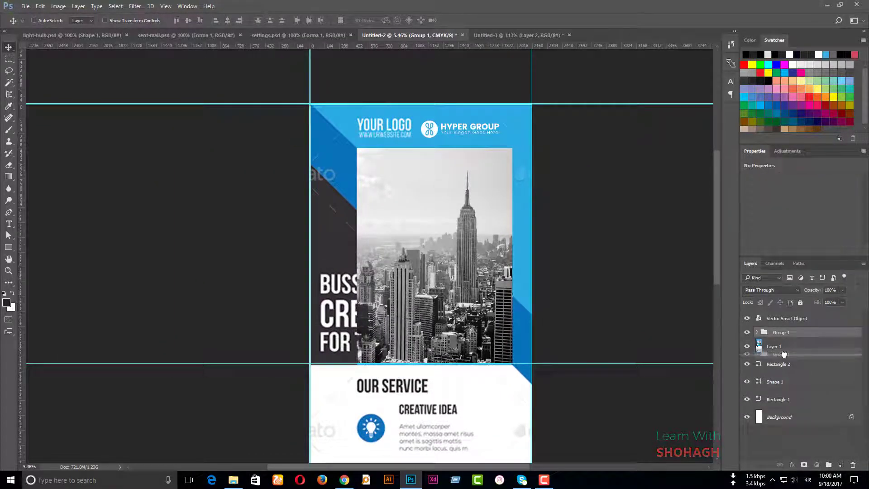
left_click_drag(783, 335, 765, 354)
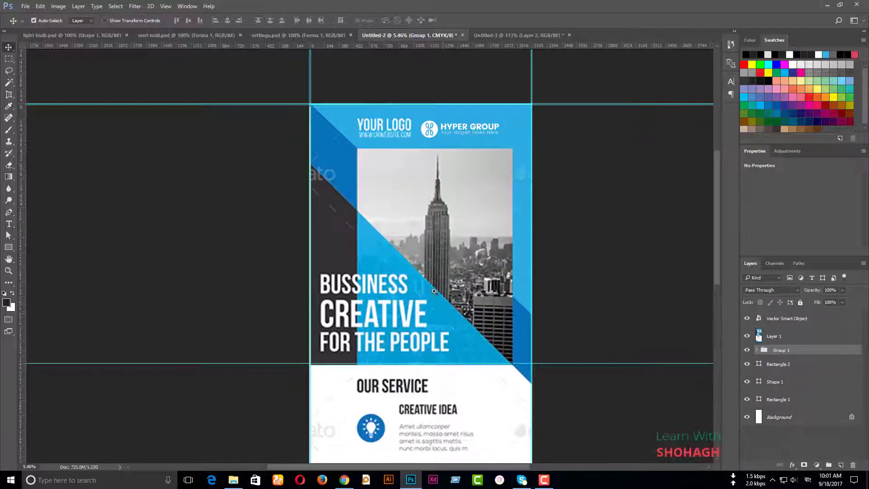
scroll(442, 297, "up", 1)
scroll(442, 296, "up", 2)
scroll(442, 297, "down", 2)
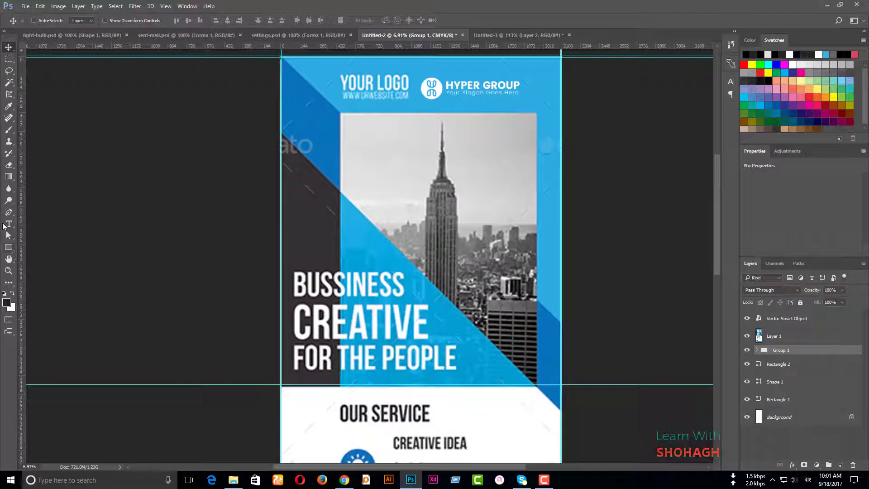
- Draw a dark triangle over the photo's lower-left half with the Pen tool in Shape mode
left_click(8, 247)
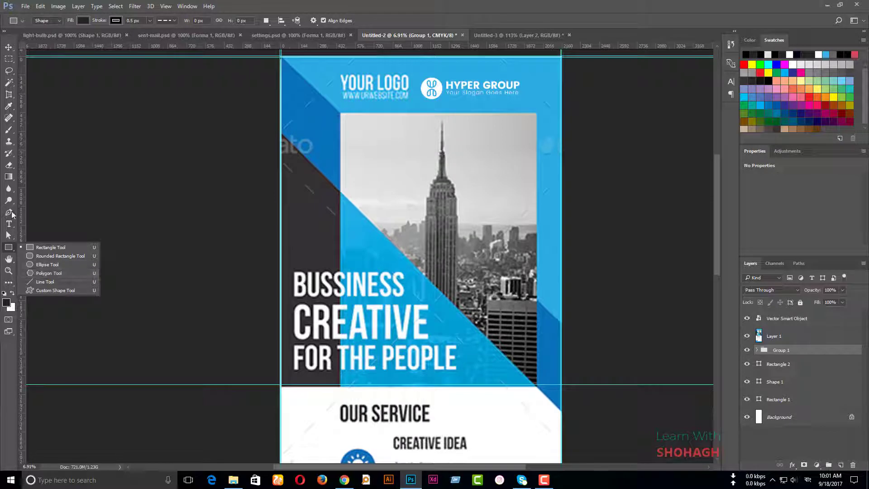
left_click(9, 212)
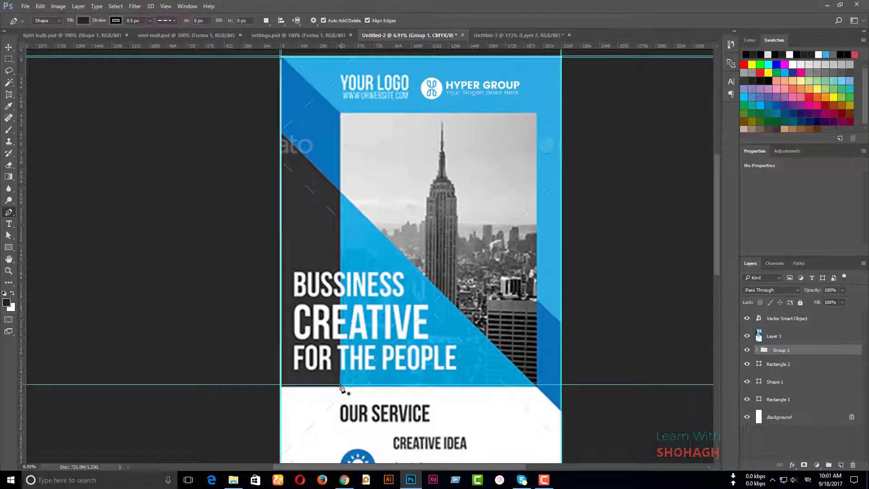
left_click(340, 386)
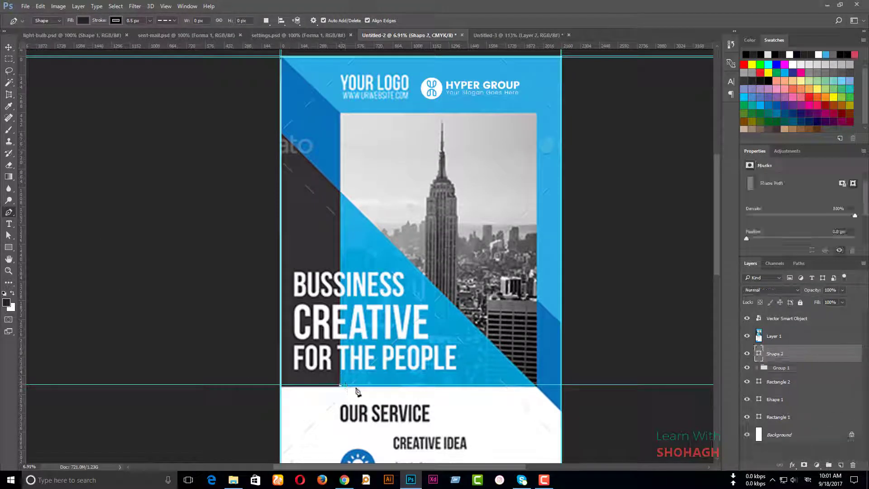
left_click(536, 386)
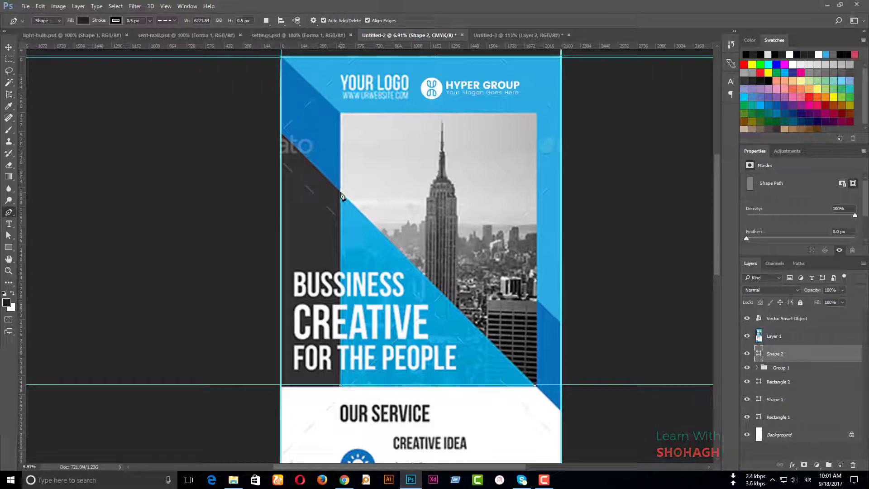
left_click(340, 192)
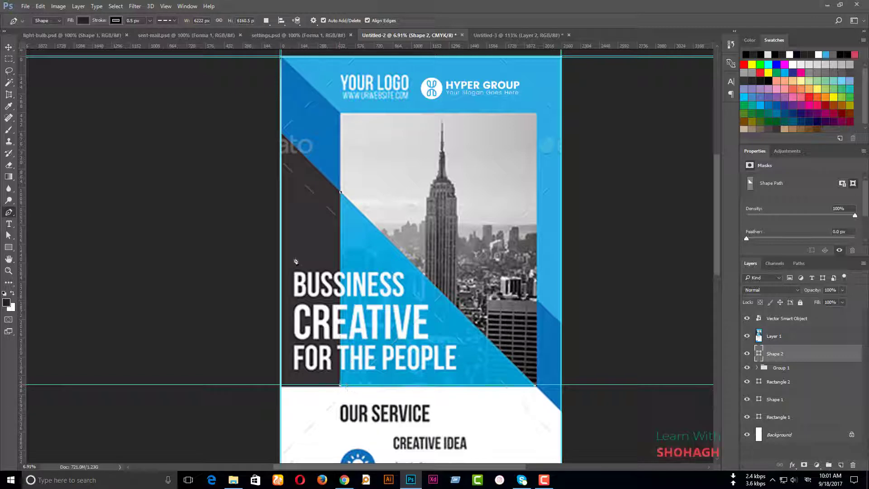
left_click(83, 21)
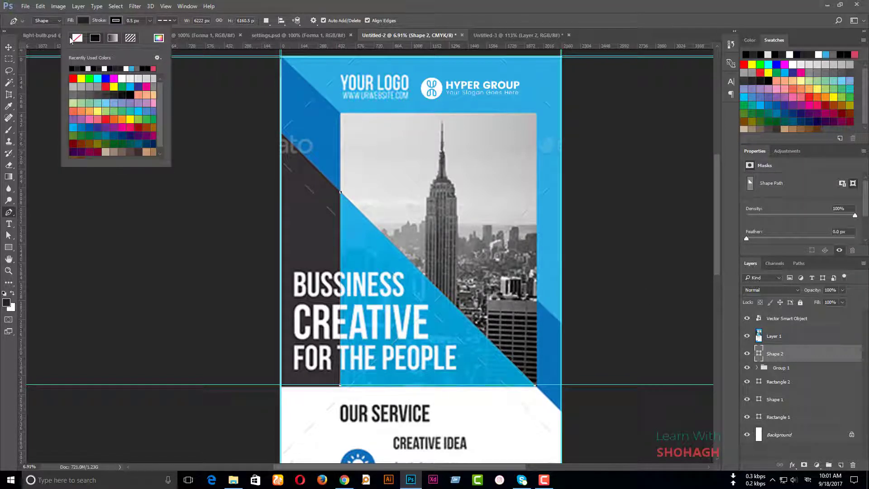
left_click_drag(805, 355, 775, 342)
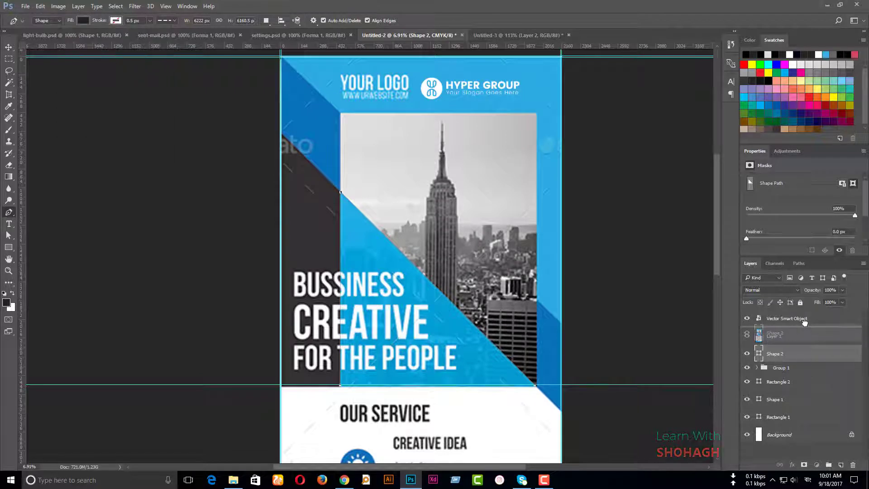
left_click(9, 48)
- Move the Shape 2 triangle layer below Layer 1 so it turns blue
scroll(306, 99, "down", 3)
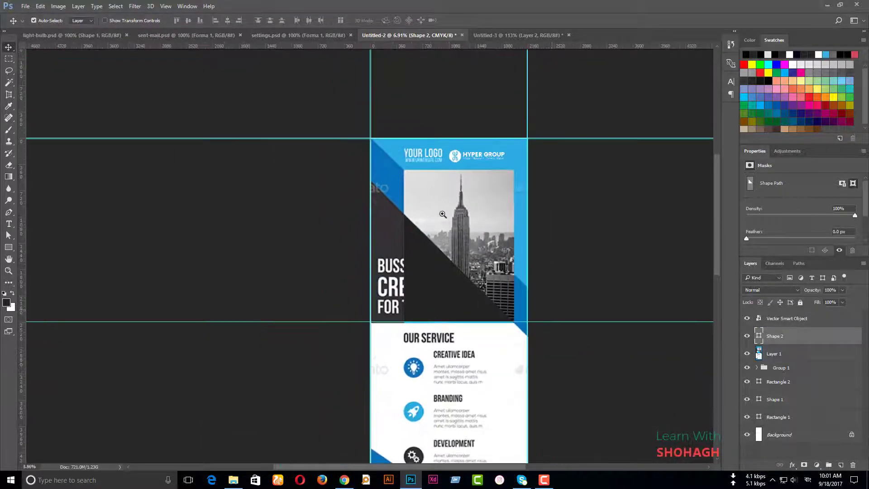
left_click_drag(792, 338, 791, 356)
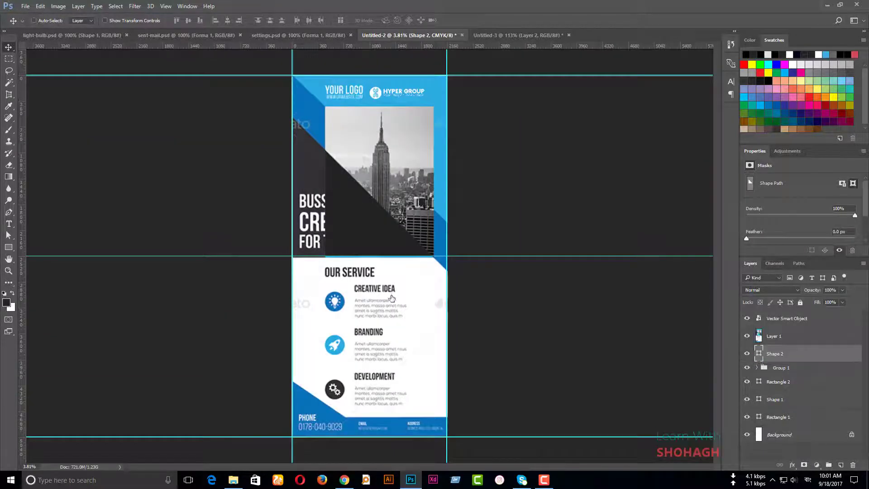
scroll(345, 283, "up", 3)
scroll(423, 248, "down", 3)
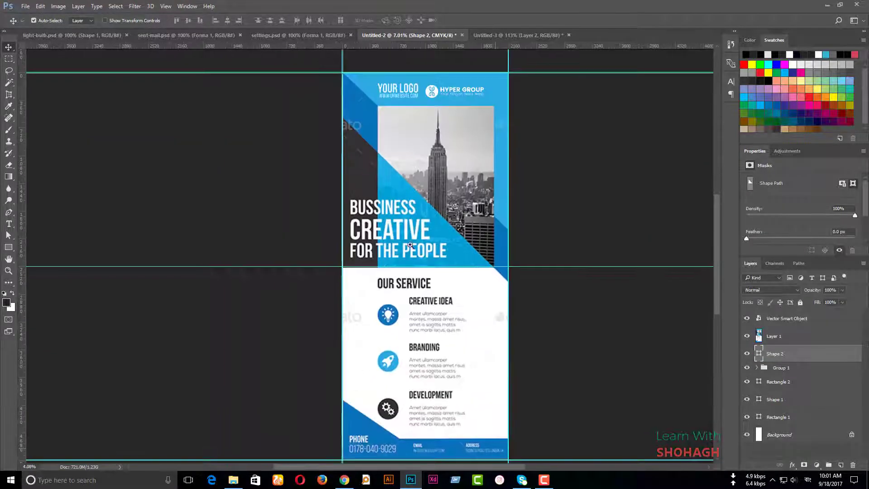
scroll(347, 139, "up", 2)
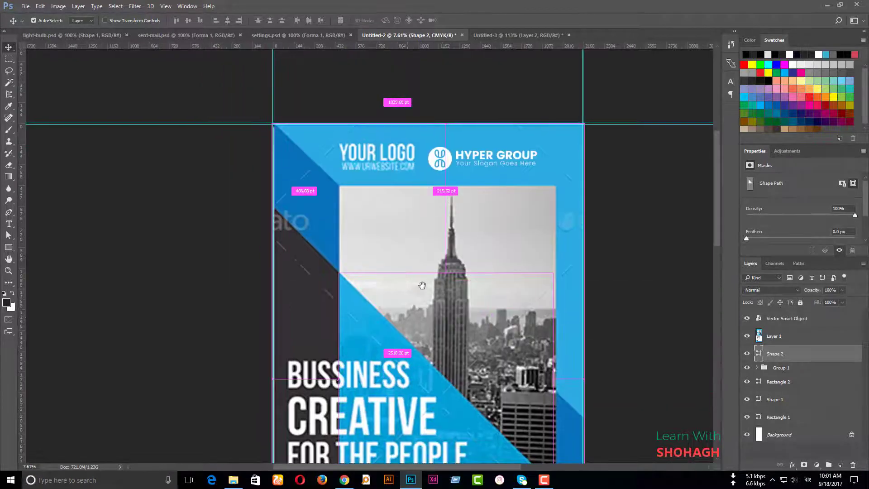
scroll(456, 178, "up", 1)
- Drag the Hyper Group logo about 187 px to the left
left_click(456, 177)
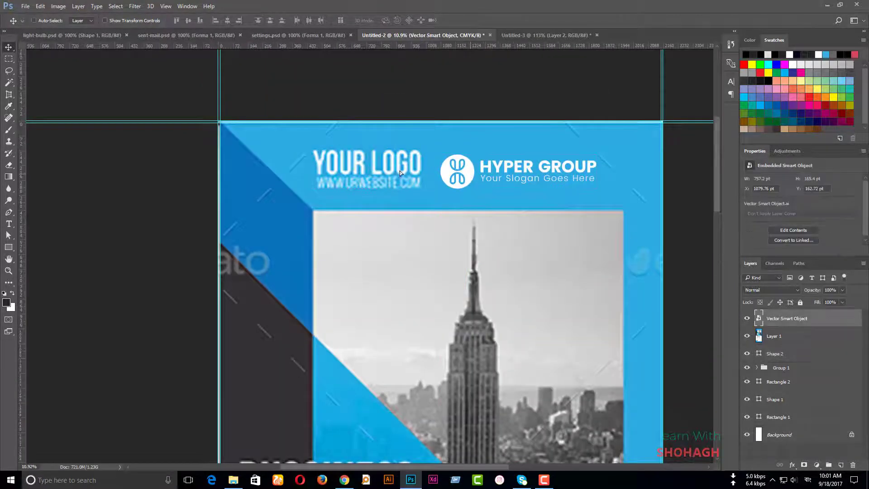
left_click_drag(523, 178, 396, 180)
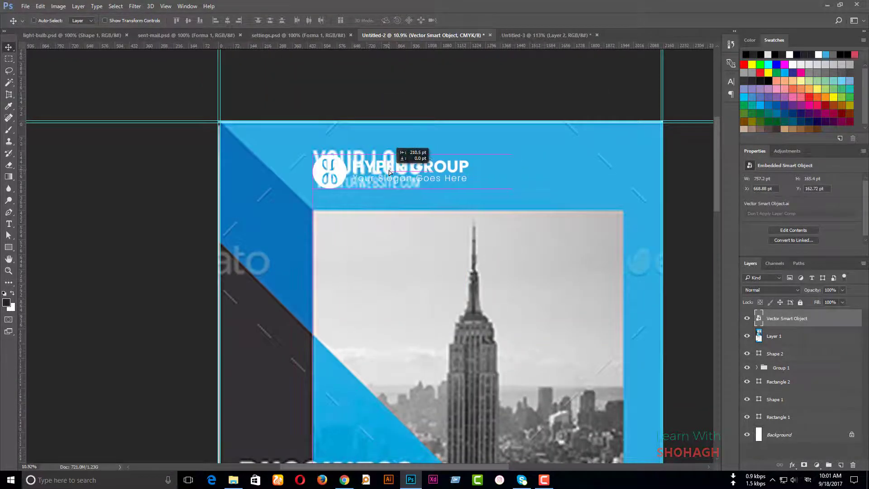
scroll(389, 287, "down", 1)
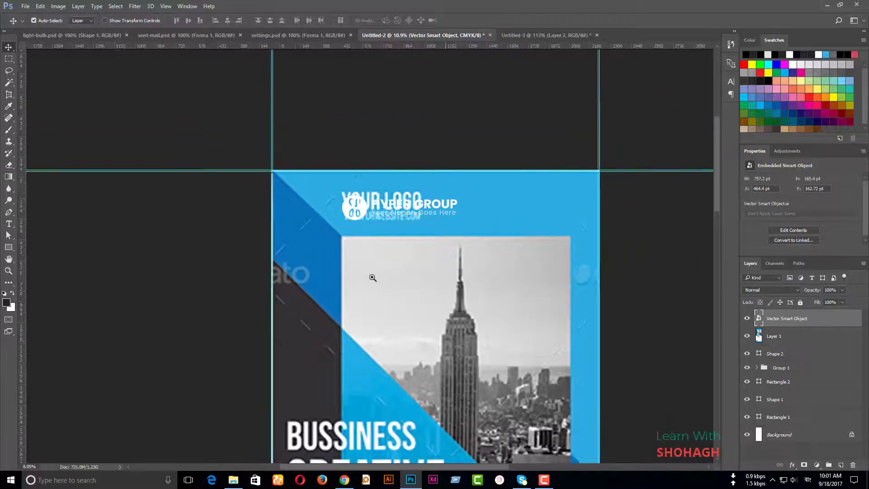
scroll(370, 277, "down", 2)
scroll(388, 248, "down", 3)
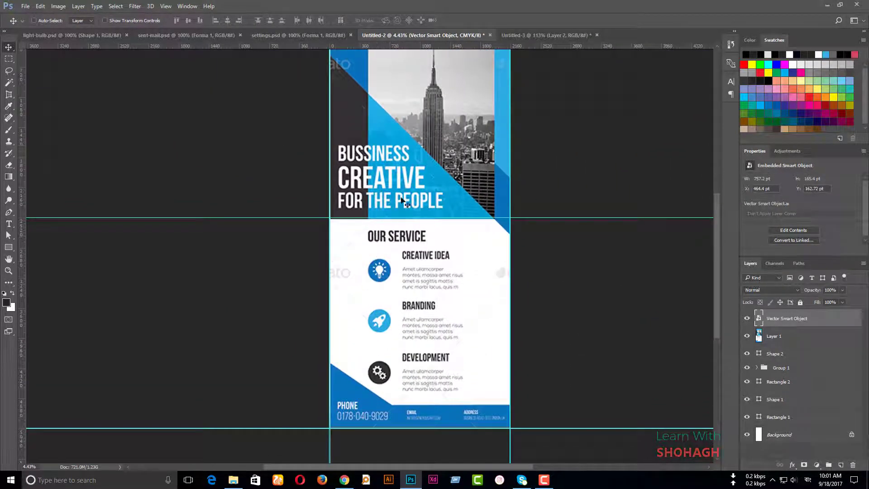
scroll(423, 240, "up", 3)
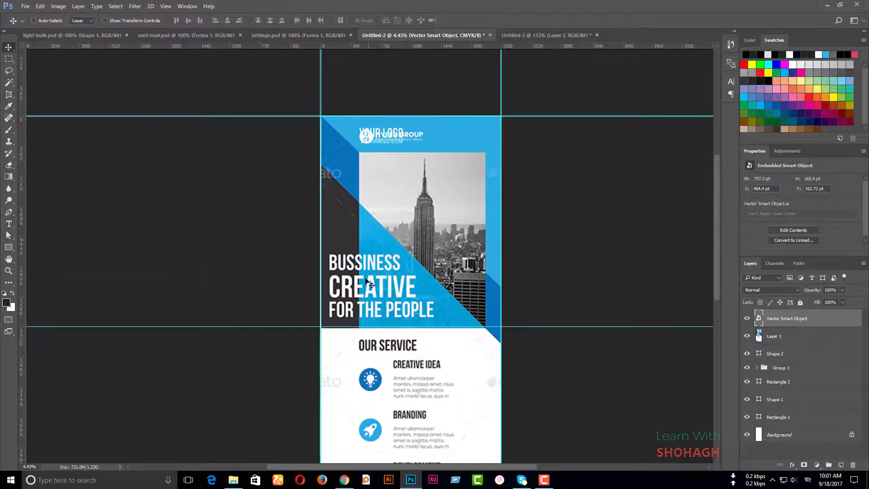
- Align the logo's left edge with the OUR SERVICE heading at the 464.4 pt guide
left_click(417, 391)
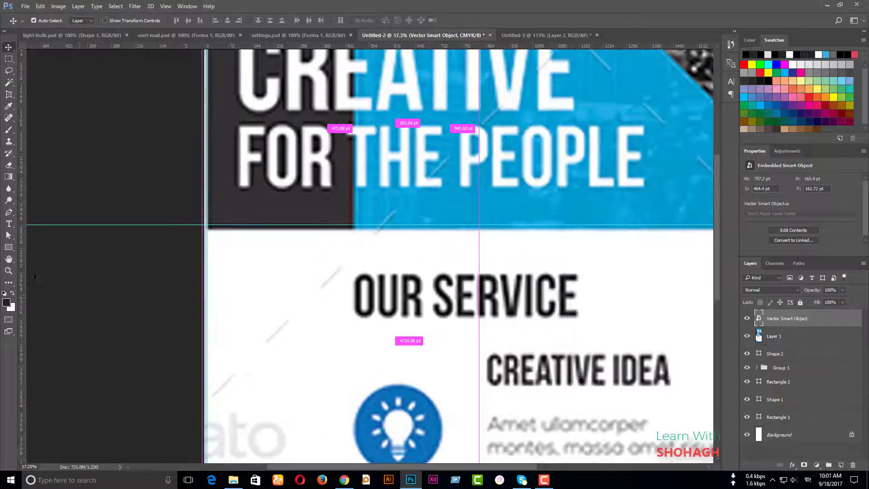
left_click_drag(358, 306, 353, 295)
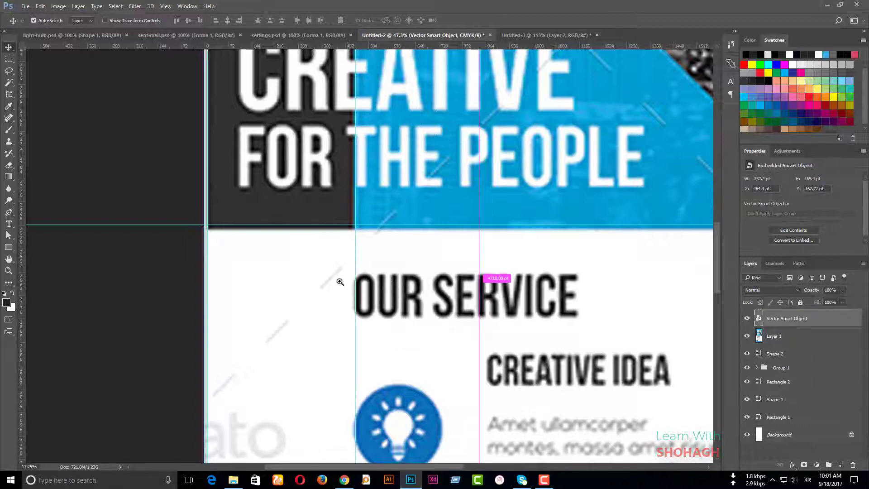
left_click(353, 280, "ctrl")
left_click_drag(363, 271, 360, 270)
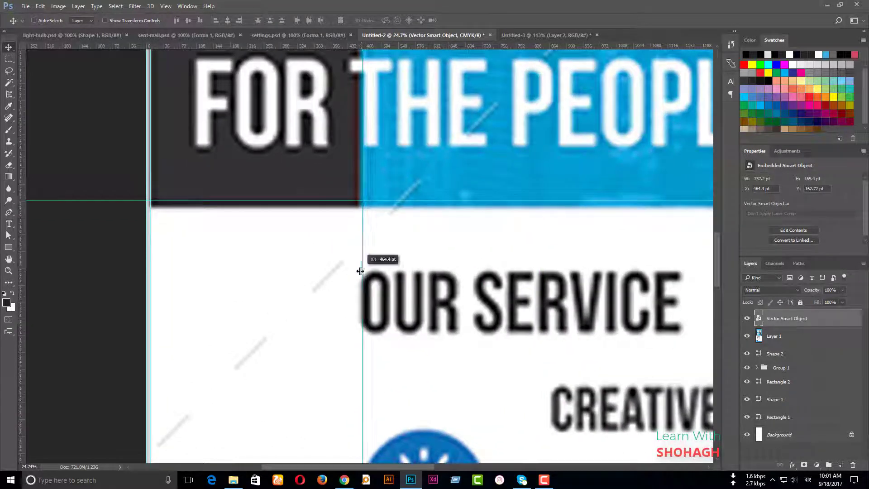
scroll(297, 262, "down", 5)
scroll(350, 287, "up", 1)
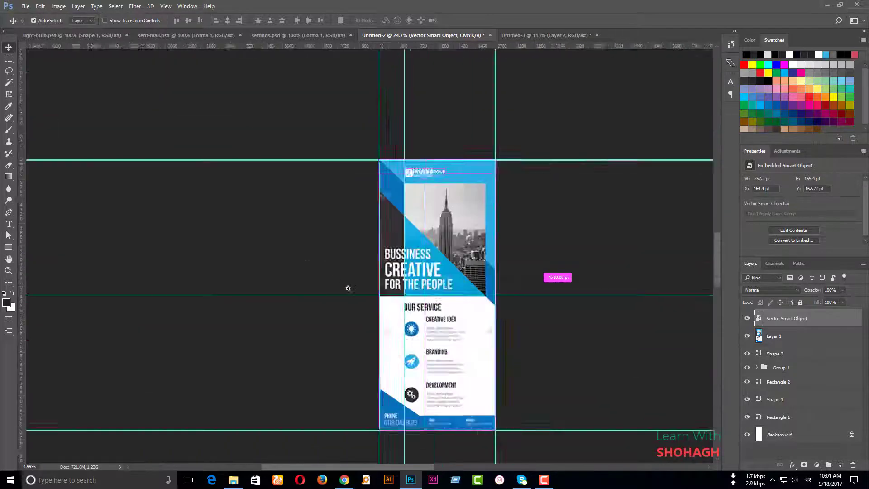
scroll(358, 295, "up", 5)
scroll(358, 295, "down", 1)
scroll(384, 227, "up", 1)
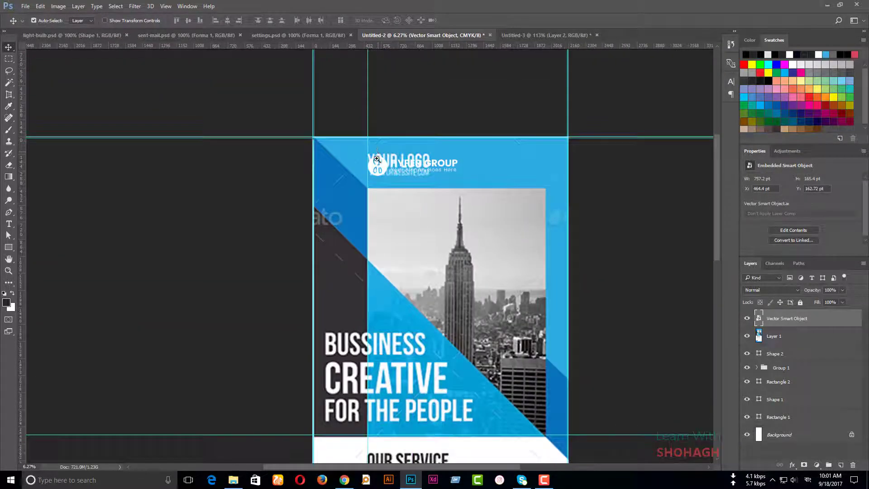
scroll(405, 206, "up", 4)
- Nudge the logo up and try a marquee between the guides around it, then deselect
left_click_drag(401, 195, 399, 185)
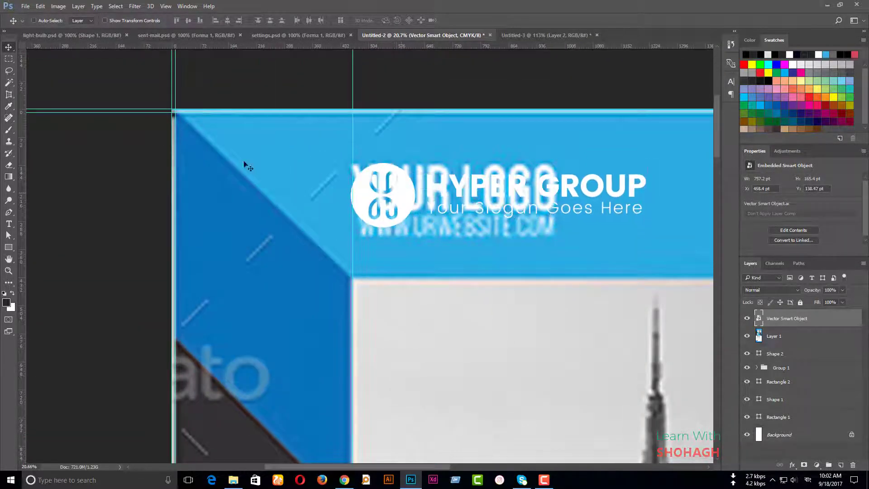
key("m")
left_click_drag(352, 109, 513, 279)
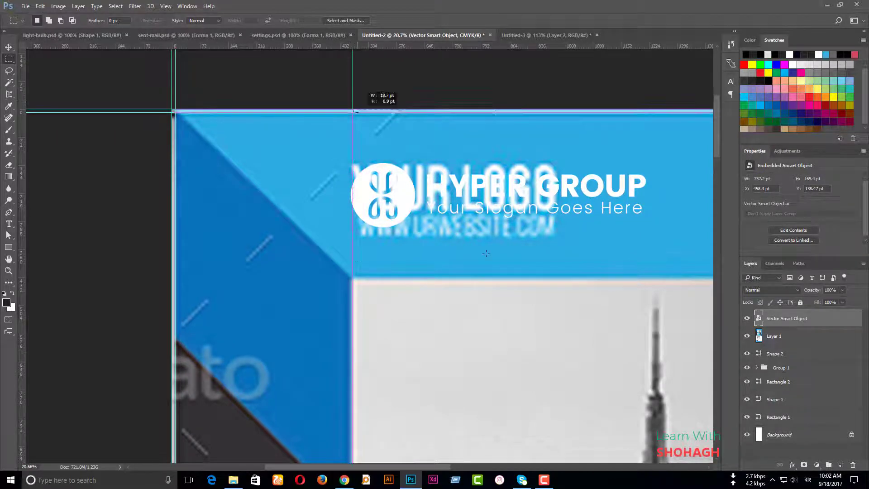
left_click(8, 46)
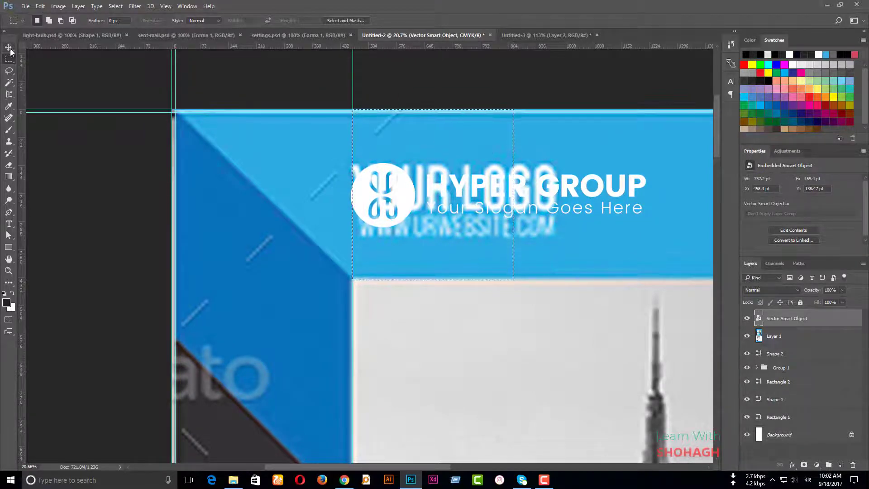
key("ctrl+d")
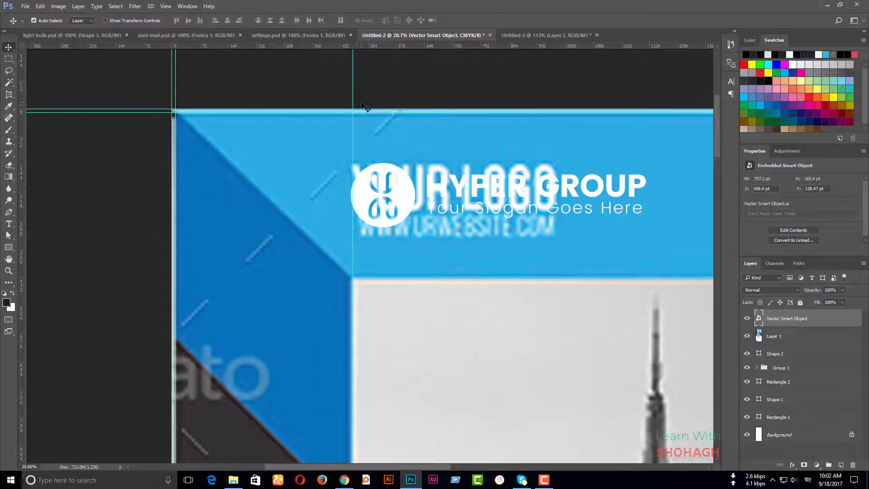
scroll(374, 102, "up", 3)
scroll(360, 103, "down", 5)
scroll(347, 101, "up", 1)
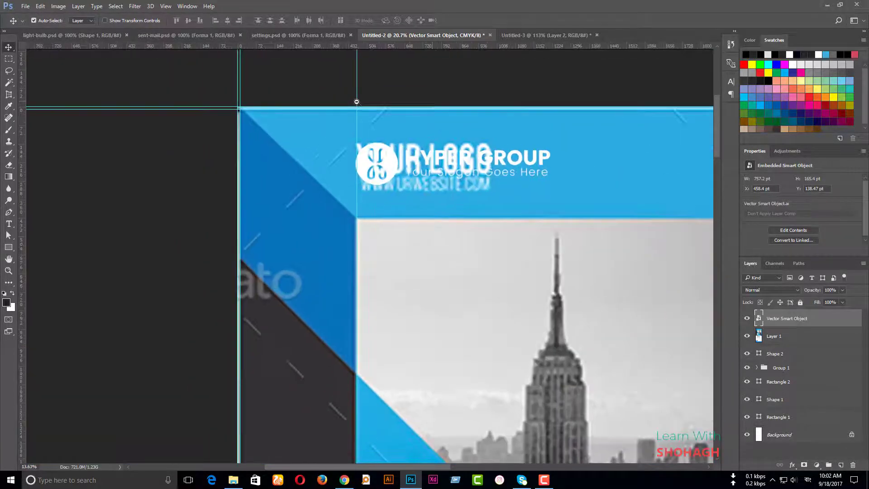
- Select the header area from the guide intersection to the photo top and align the logo to it
left_click(9, 58)
scroll(332, 116, "up", 2)
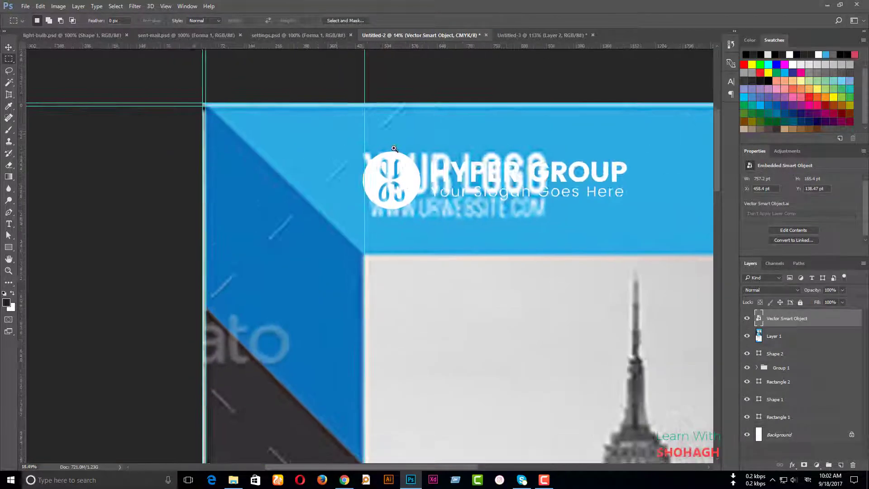
scroll(332, 115, "up", 1)
left_click_drag(372, 113, 522, 278)
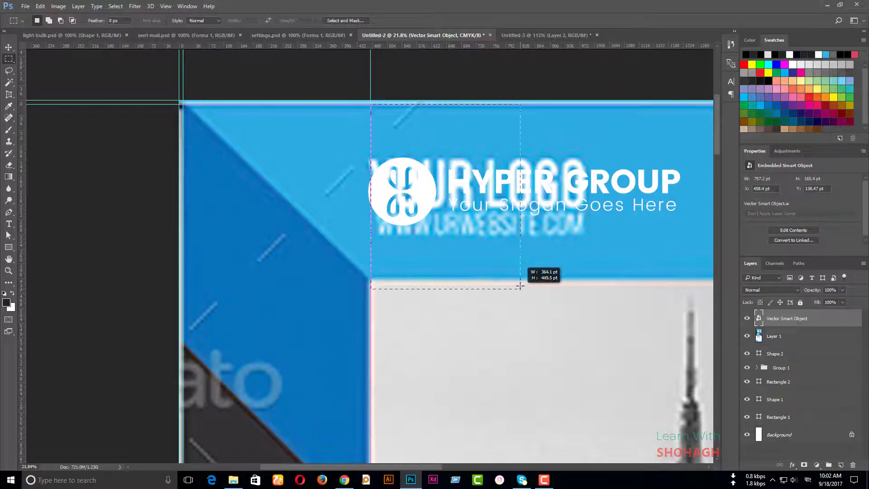
left_click(8, 47)
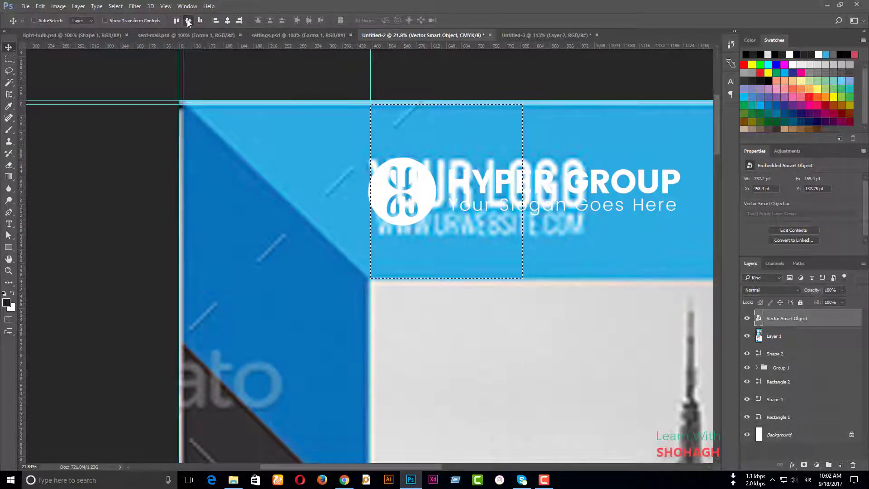
left_click(188, 21)
scroll(387, 232, "down", 5)
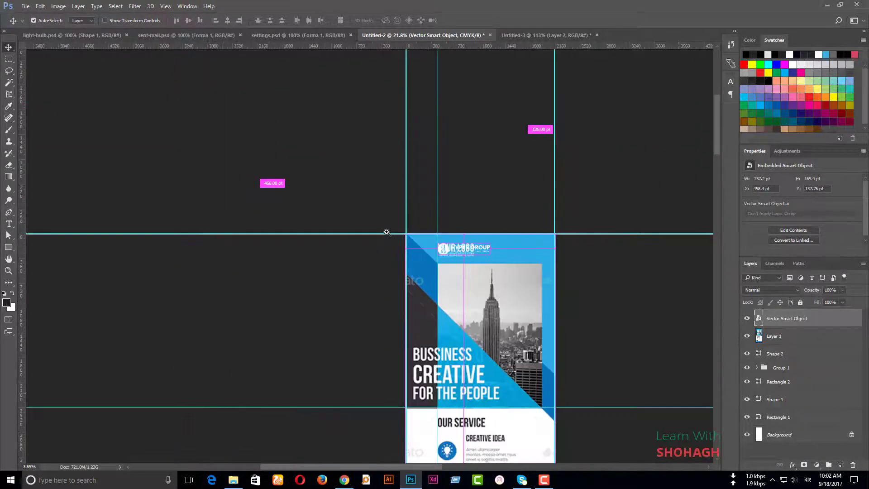
scroll(387, 232, "up", 1)
scroll(394, 249, "up", 1)
scroll(403, 272, "up", 1)
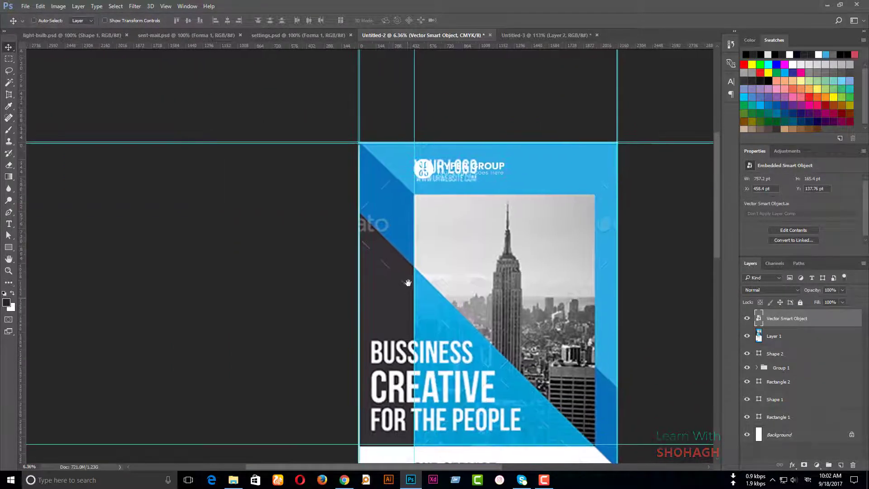
scroll(405, 276, "down", 2)
scroll(402, 270, "up", 2)
scroll(400, 260, "down", 1)
scroll(396, 253, "down", 1)
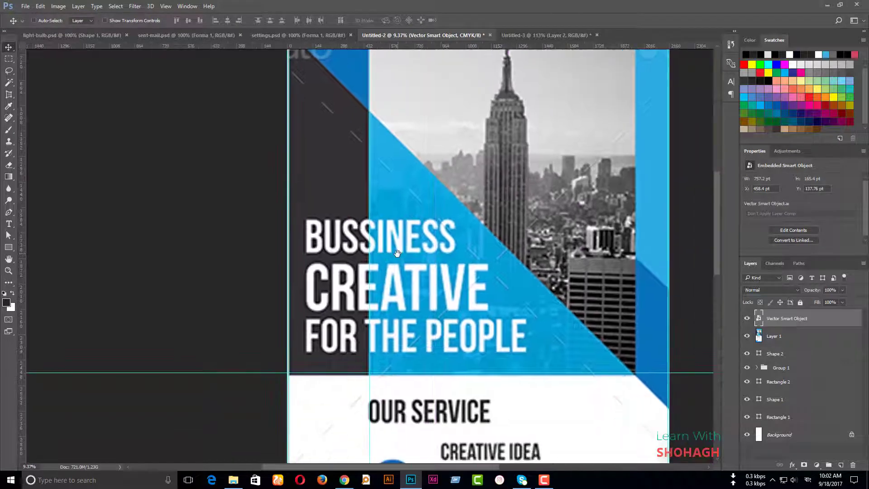
- Discard a stray empty text entry and set the Type tool size to 60 pt
key("t")
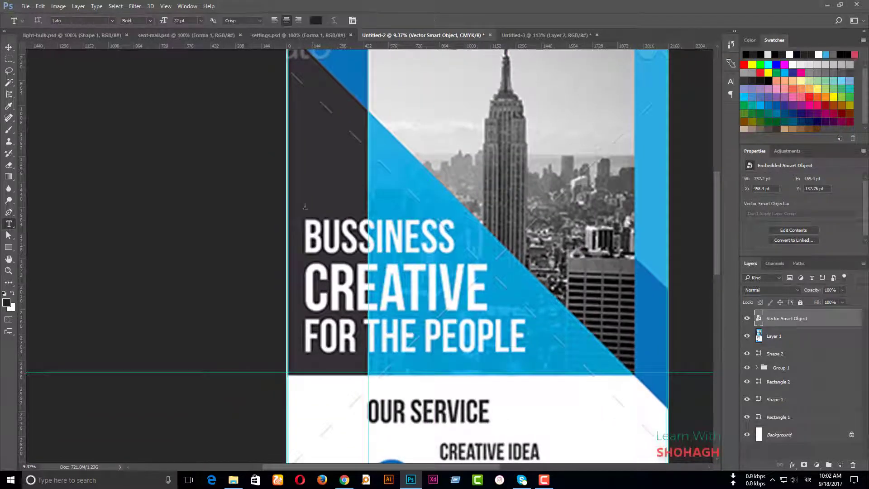
left_click(308, 238)
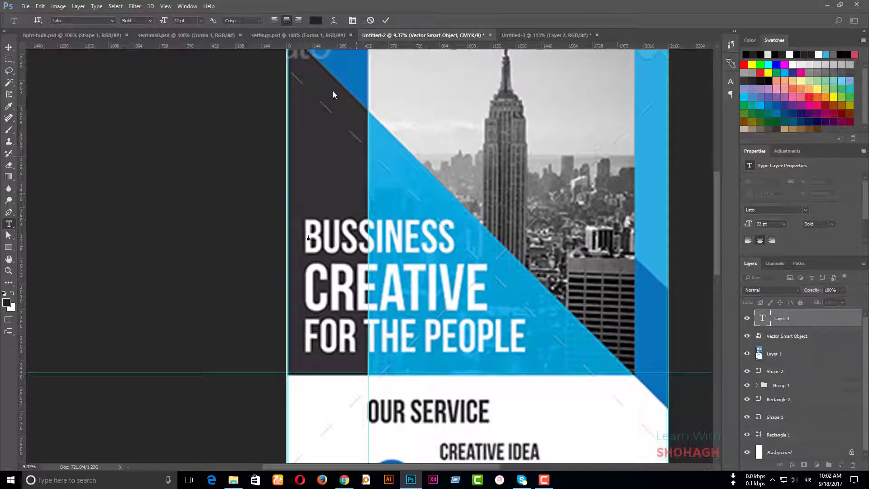
key("Escape")
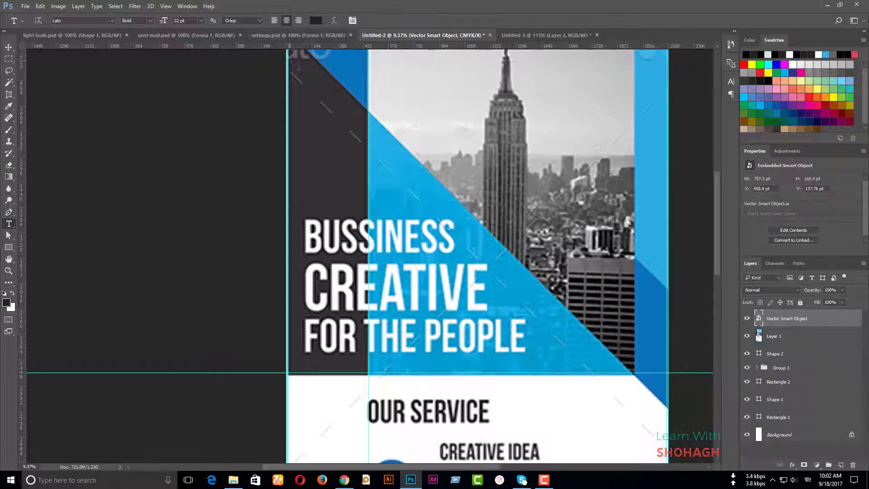
key("Delete")
key("ctrl+z")
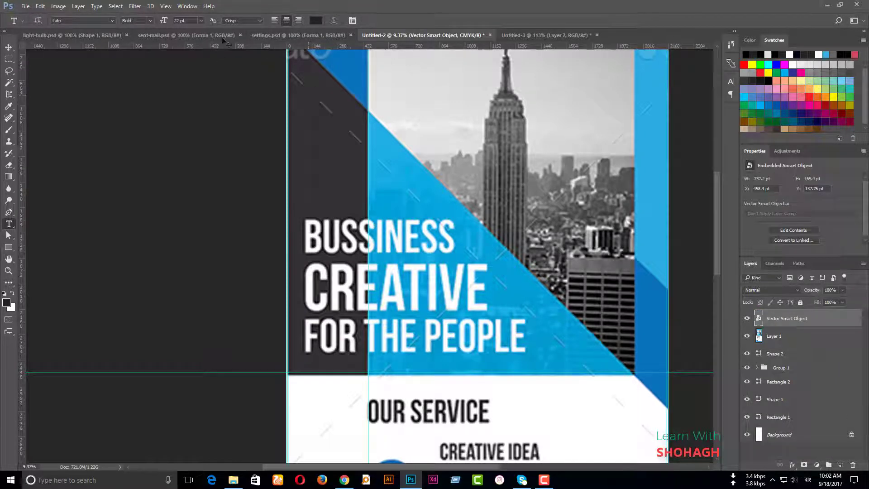
left_click(201, 20)
left_click(195, 174)
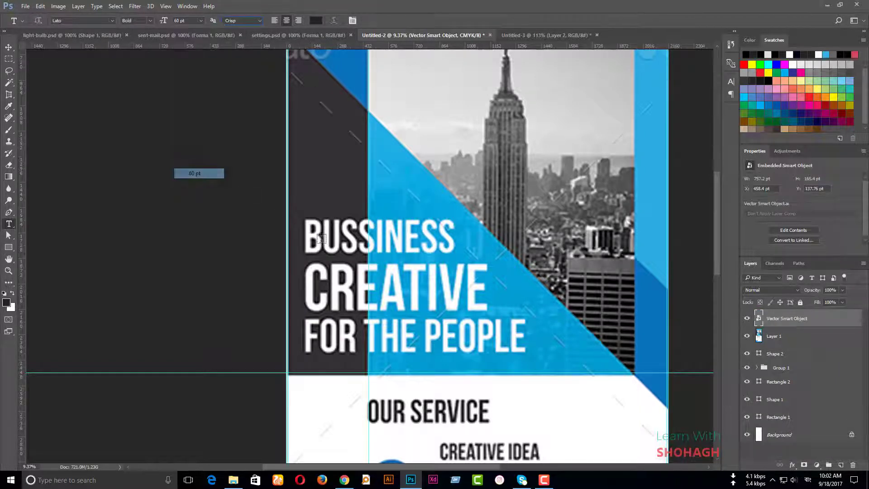
- Add a white text line reading 'Bussiness' just above the headline
left_click(313, 201)
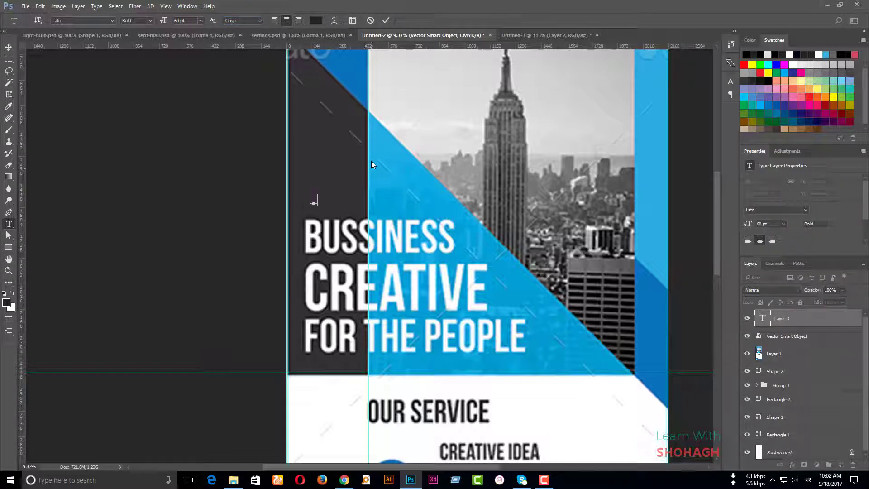
key("ctrl+a")
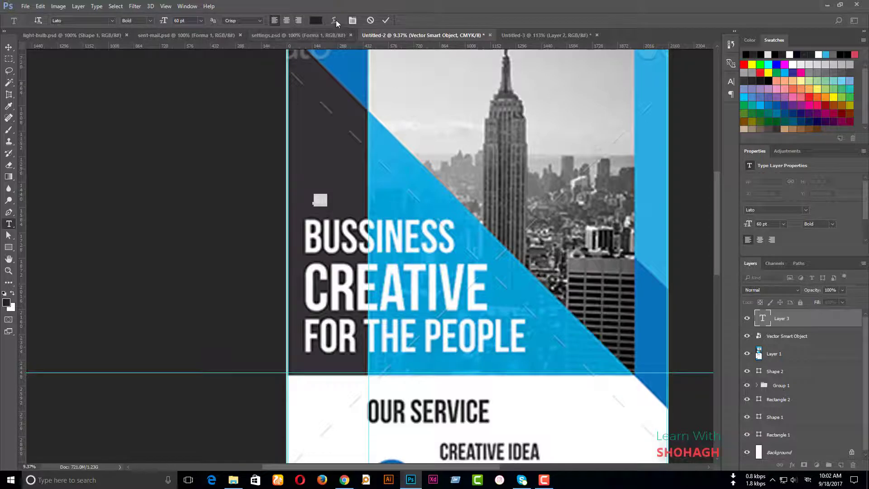
left_click(315, 20)
left_click(582, 208)
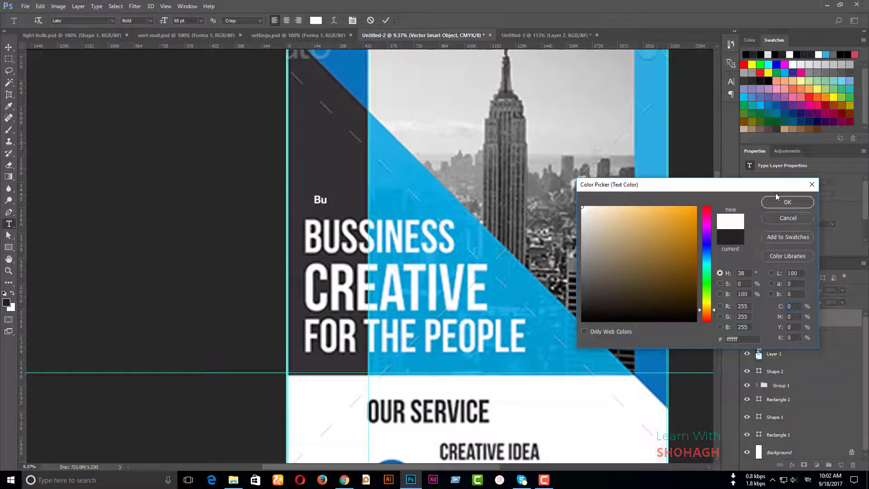
left_click(787, 202)
left_click(325, 200)
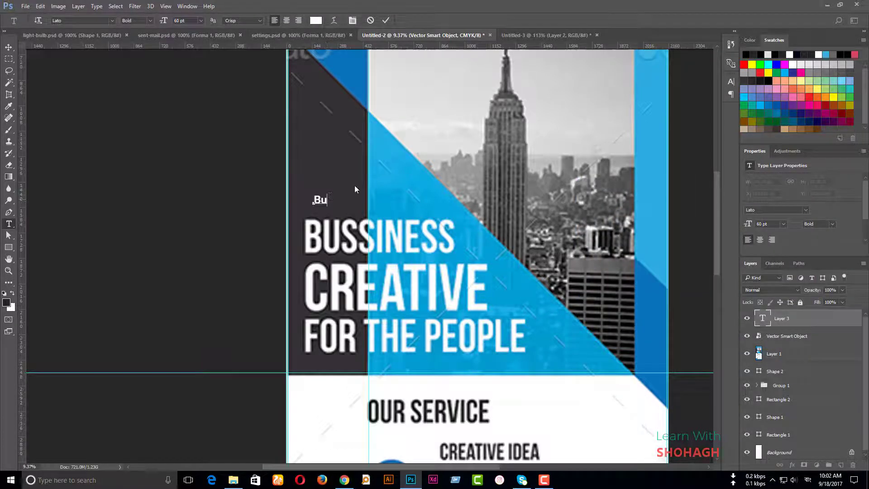
type("ssiness")
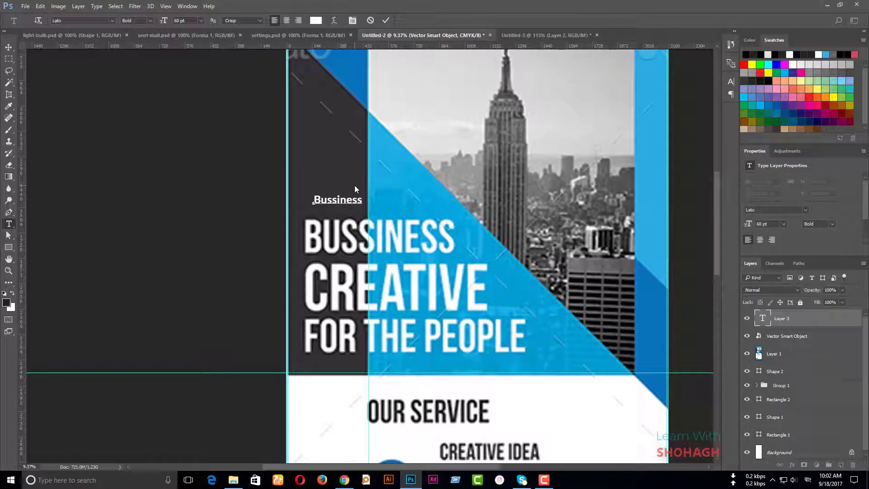
key("shift+Right")
key("shift+Right")
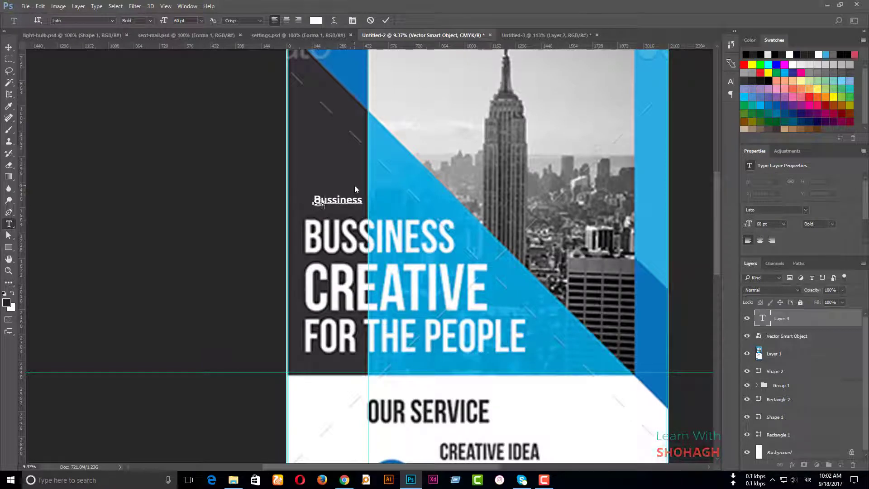
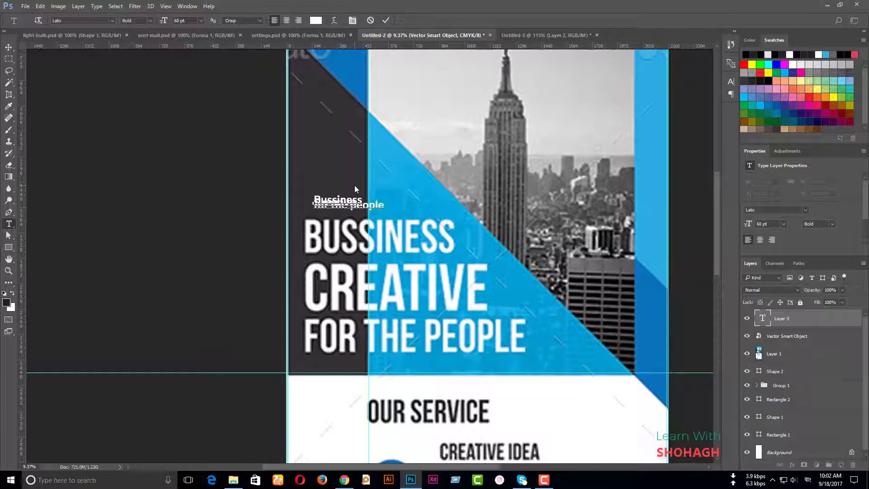
- Give the three-line headline Auto leading, the Roboto Black font and All Caps, then commit
key("ctrl+a")
left_click(730, 82)
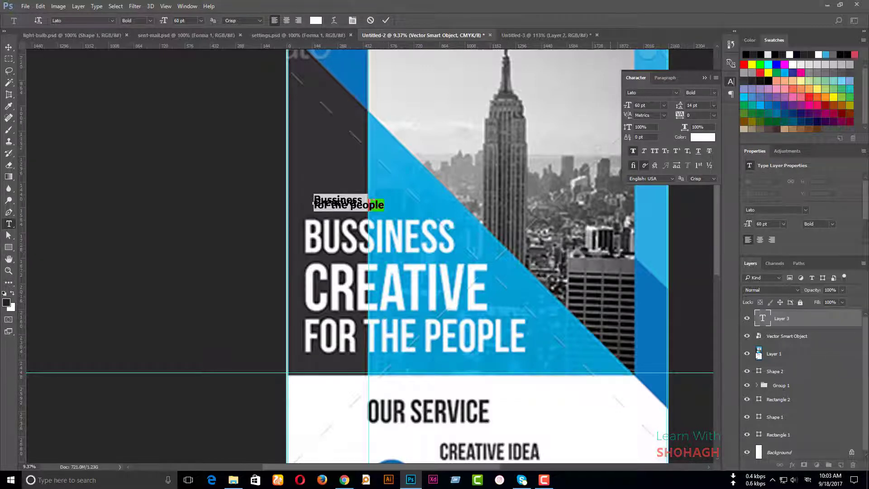
left_click(714, 105)
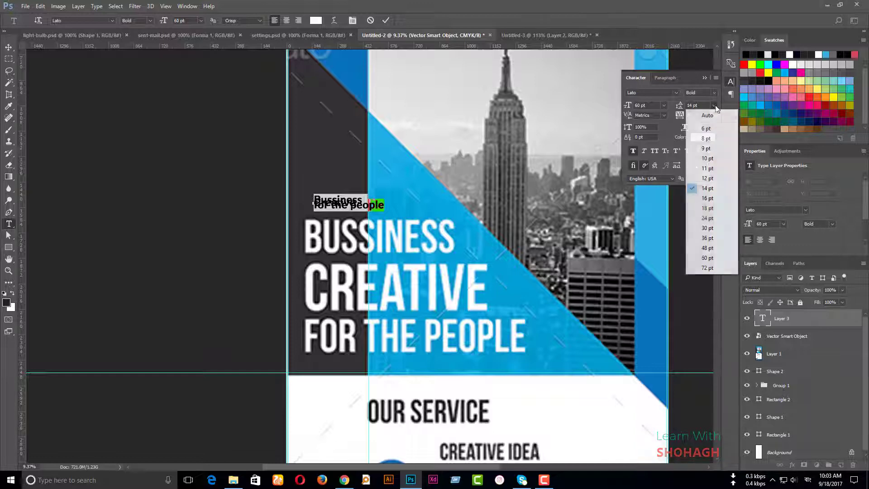
left_click(711, 116)
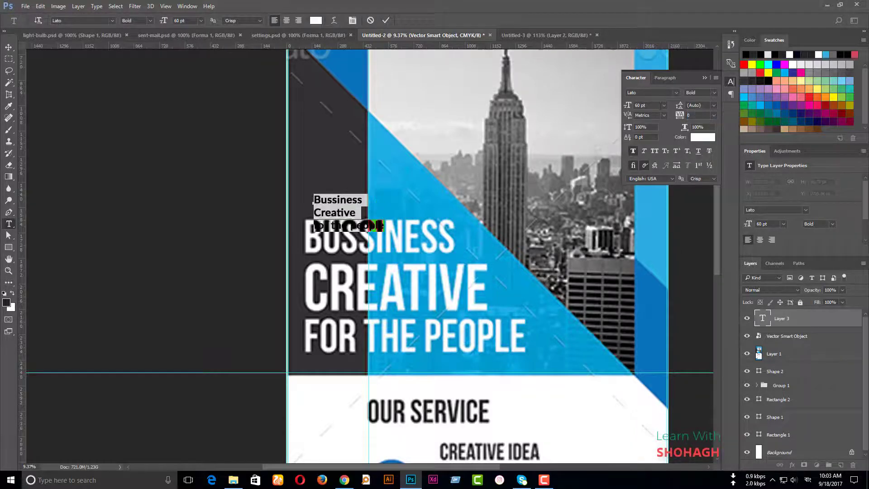
type("ne")
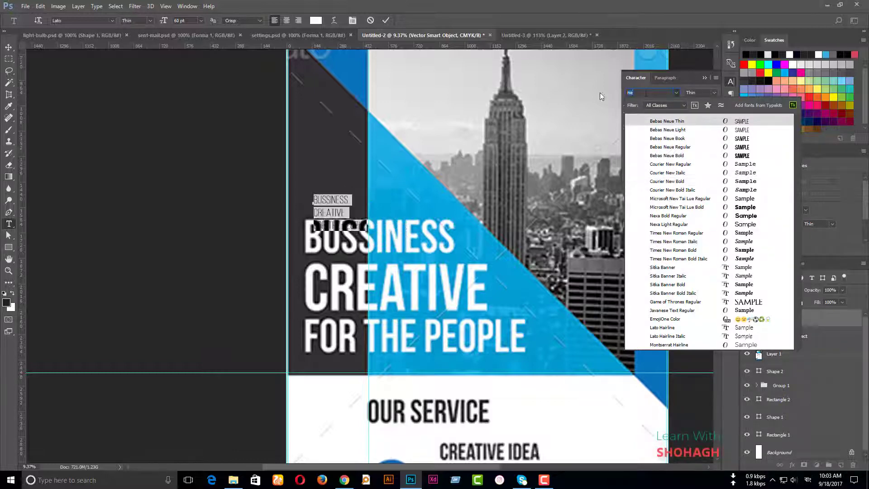
type("robo")
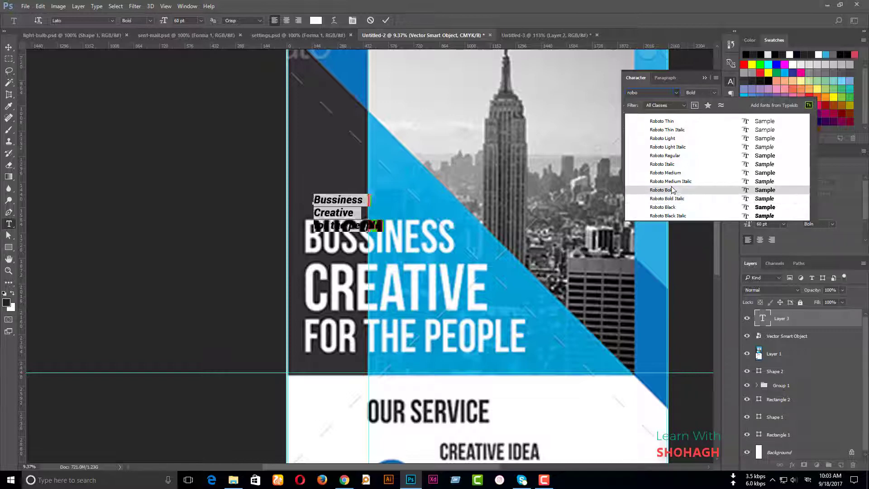
key("Up")
key("Up")
key("Up")
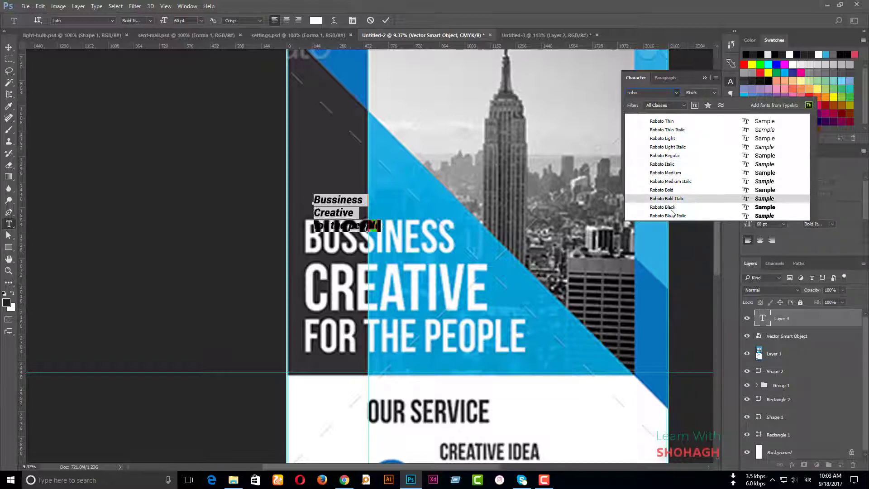
left_click(673, 209)
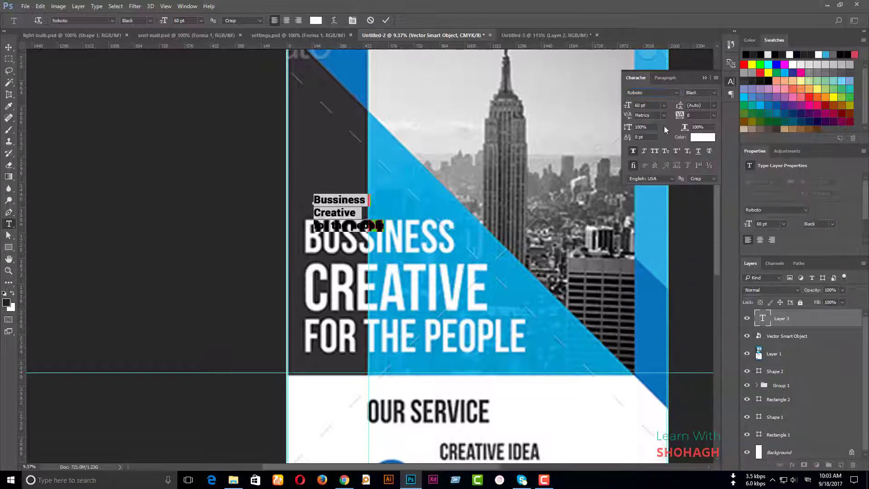
left_click(655, 150)
left_click(9, 47)
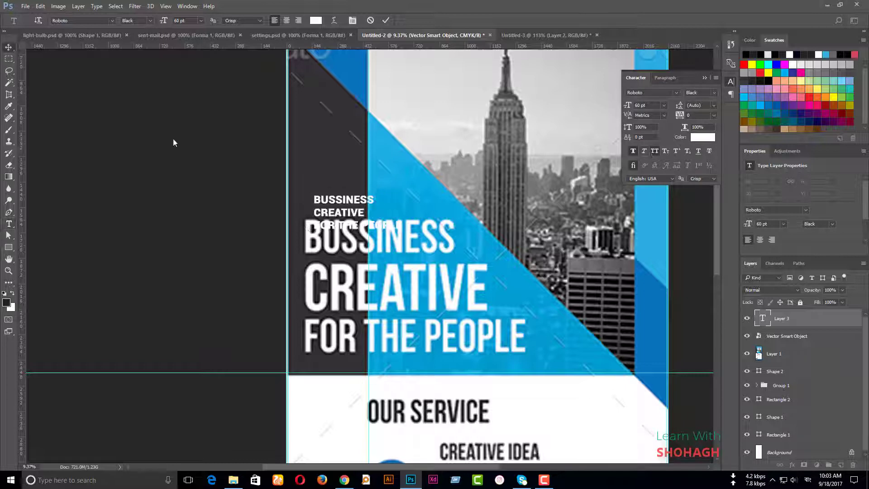
- Scale the white headline up to about 146 pt and move it to the top of the poster
left_click_drag(348, 233, 342, 218)
key("ctrl+t")
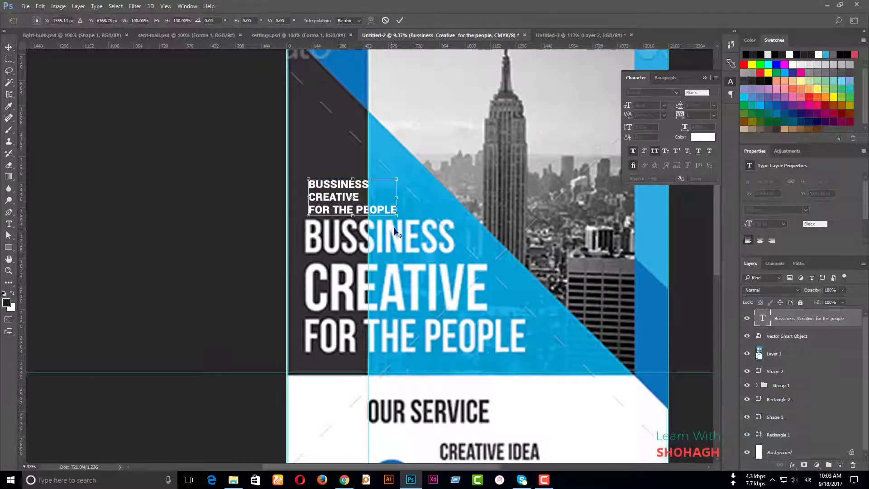
left_click_drag(396, 215, 461, 271)
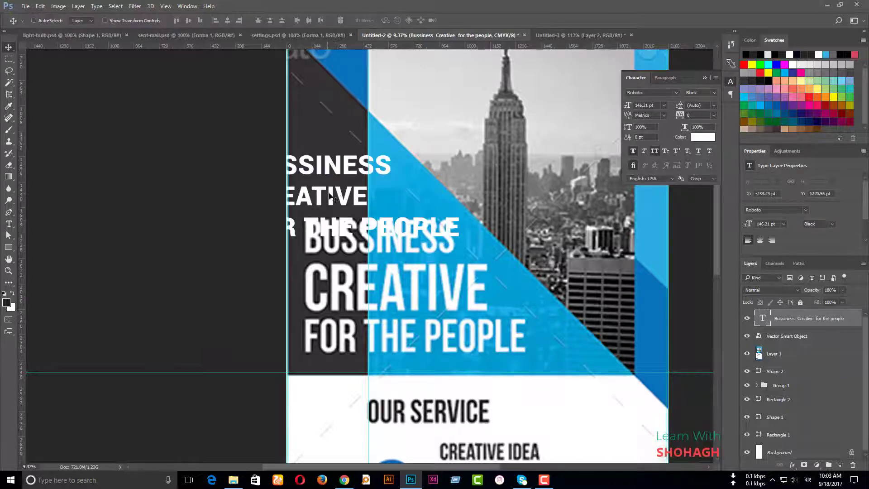
left_click_drag(329, 197, 392, 267)
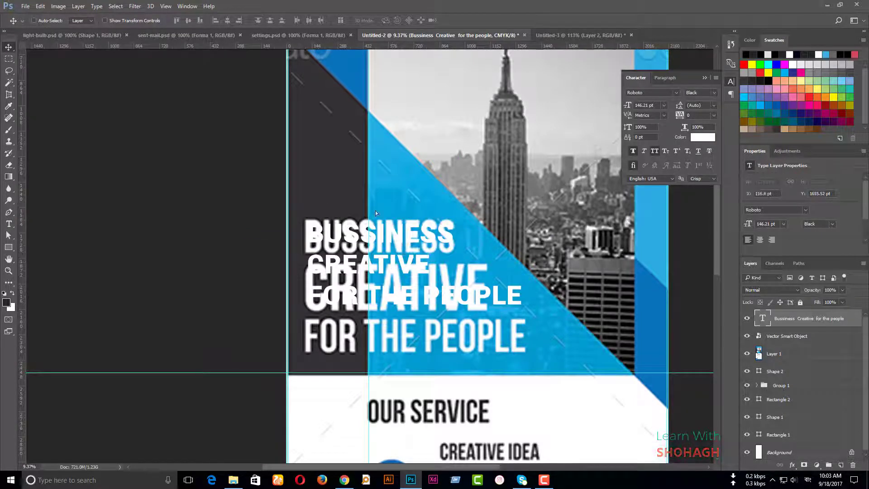
left_click_drag(376, 211, 356, 105)
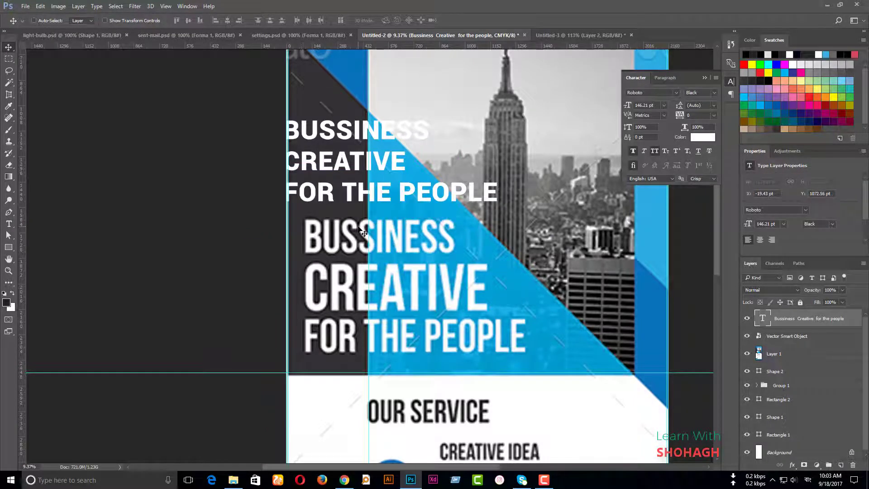
key("t")
left_click(333, 161)
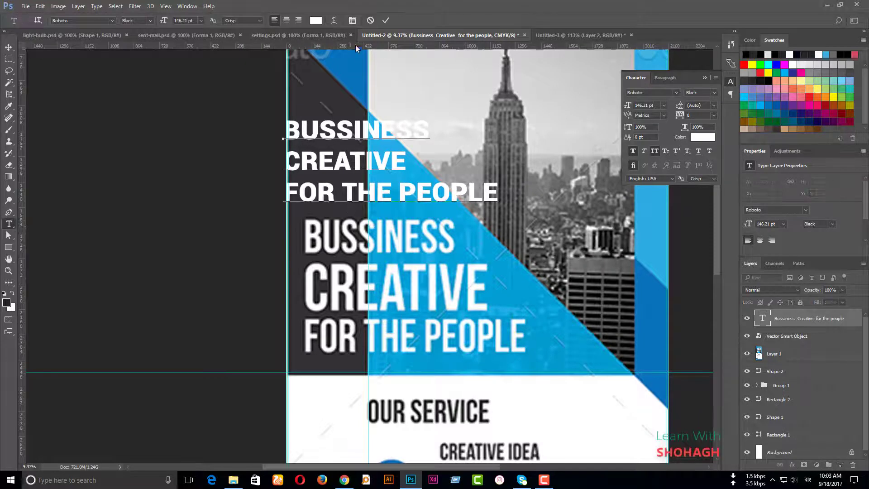
- Stretch the headline's vertical scale toward 174% and set its leading to 150 pt
key("ctrl+a")
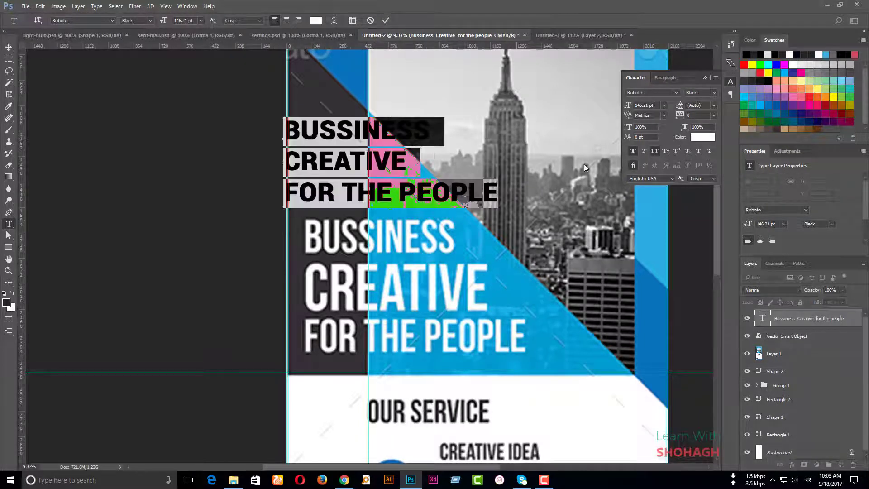
scroll(652, 128, "up", 8)
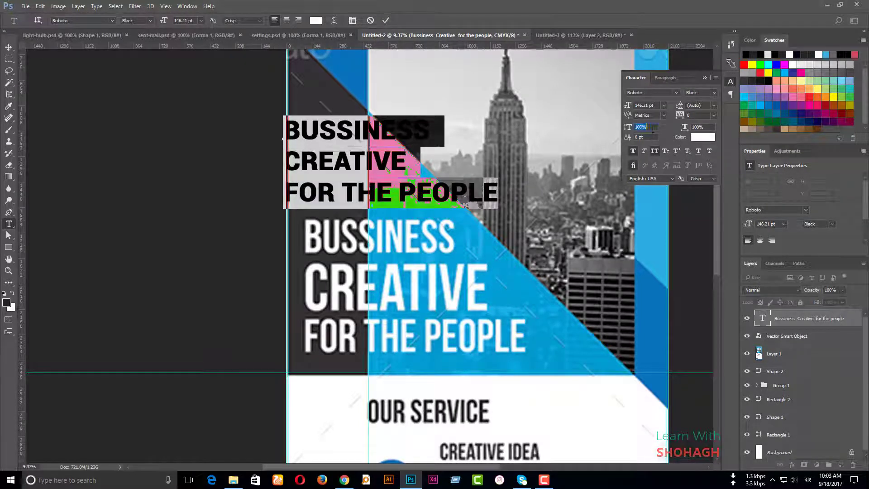
scroll(651, 128, "up", 8)
scroll(652, 128, "up", 7)
scroll(652, 128, "up", 7)
scroll(651, 127, "up", 5)
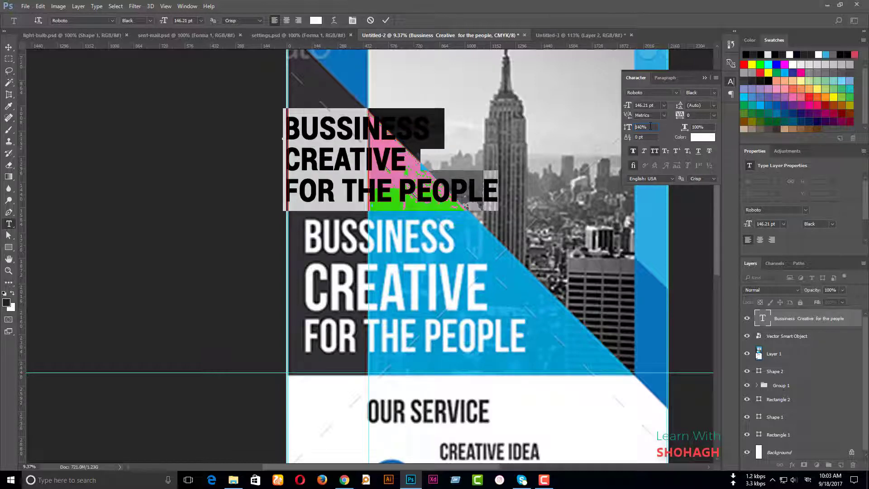
scroll(651, 127, "up", 5)
scroll(652, 127, "up", 5)
scroll(650, 127, "up", 5)
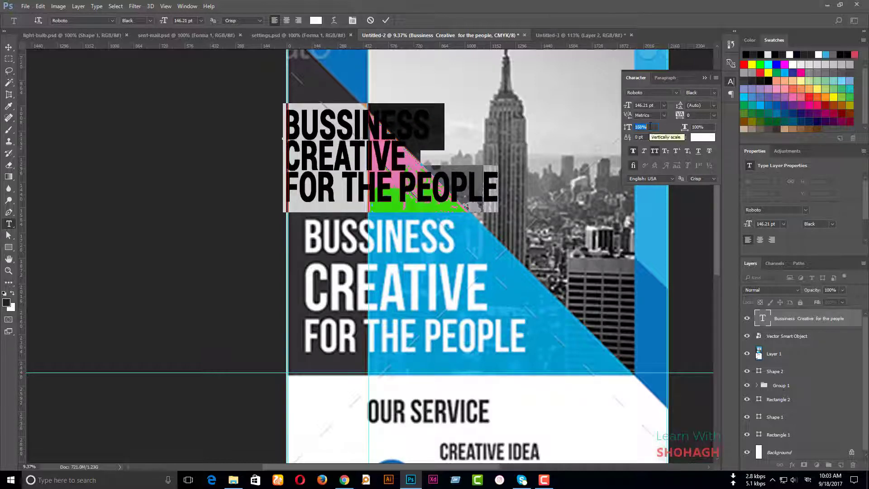
scroll(650, 126, "up", 10)
scroll(651, 126, "up", 10)
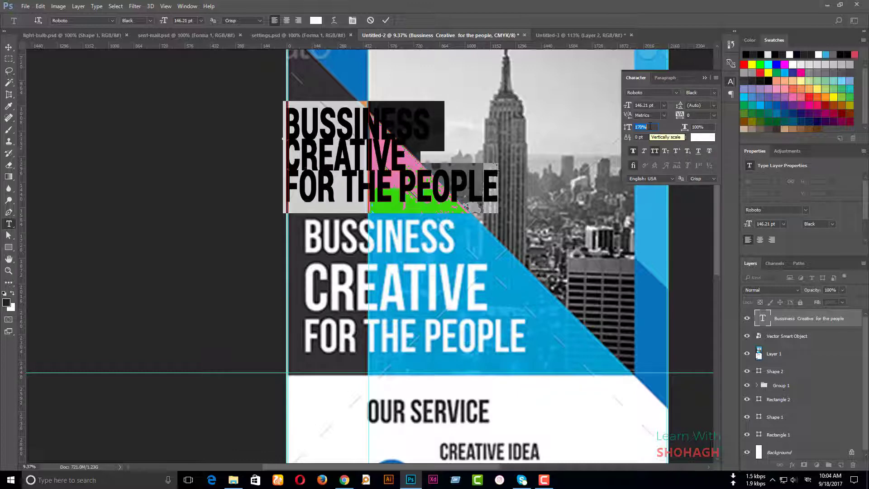
scroll(649, 126, "up", 4)
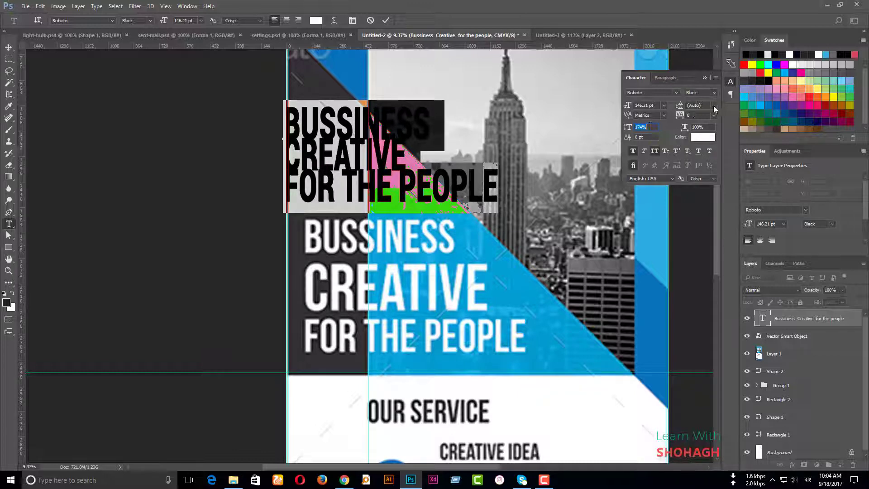
left_click(714, 108)
left_click(708, 266)
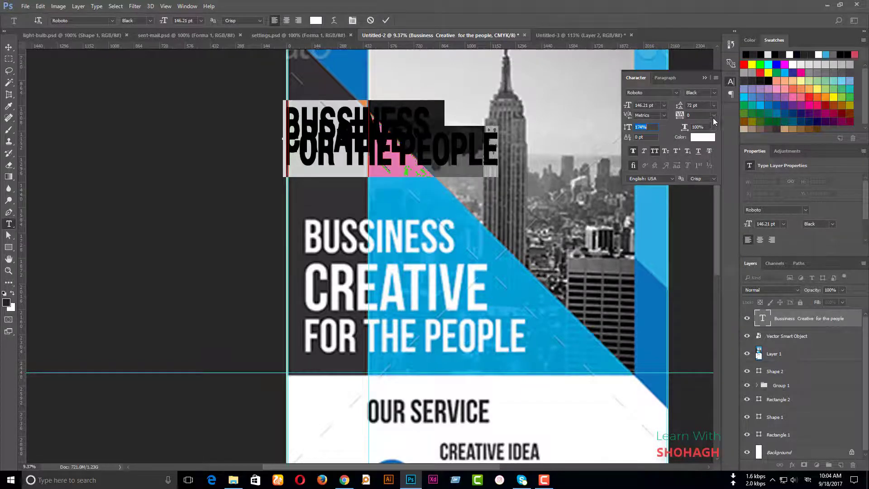
left_click(694, 105)
type("150")
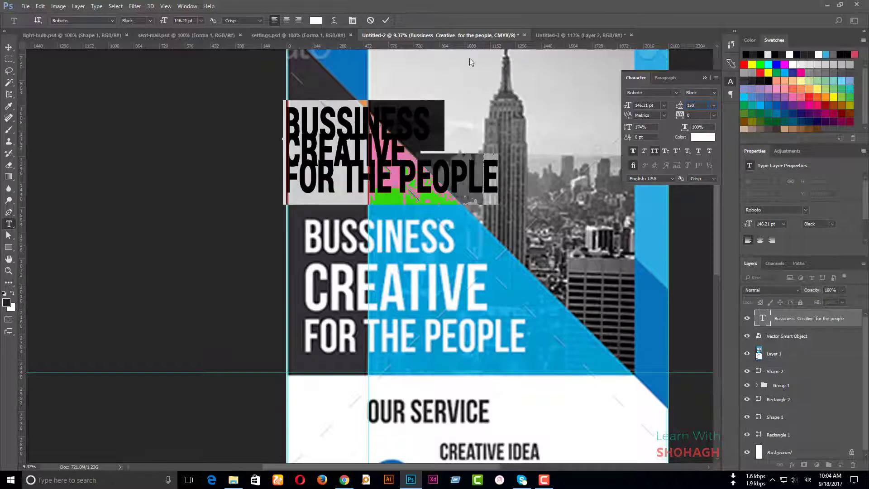
left_click(387, 20)
- Change the headline leading to 300 pt and place it over the original headline
key("v")
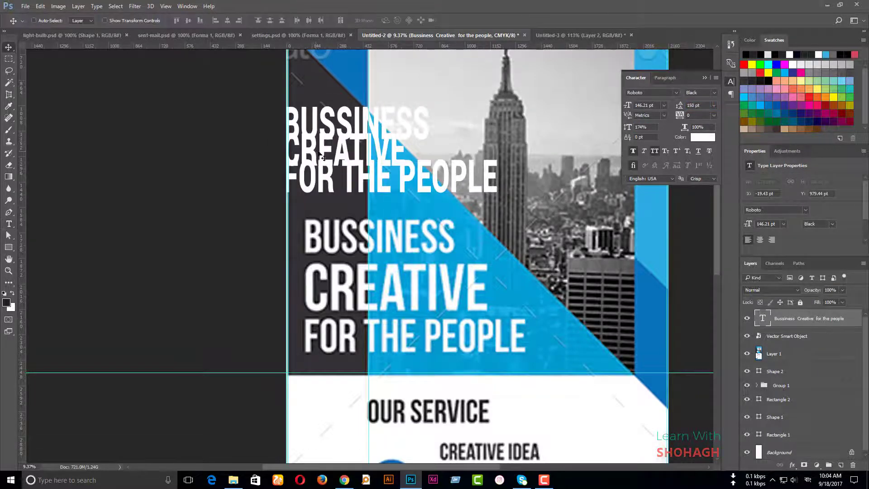
mouse_move(319, 158)
left_mouse_down()
mouse_move(344, 250)
mouse_move(337, 204)
left_mouse_up()
key("t")
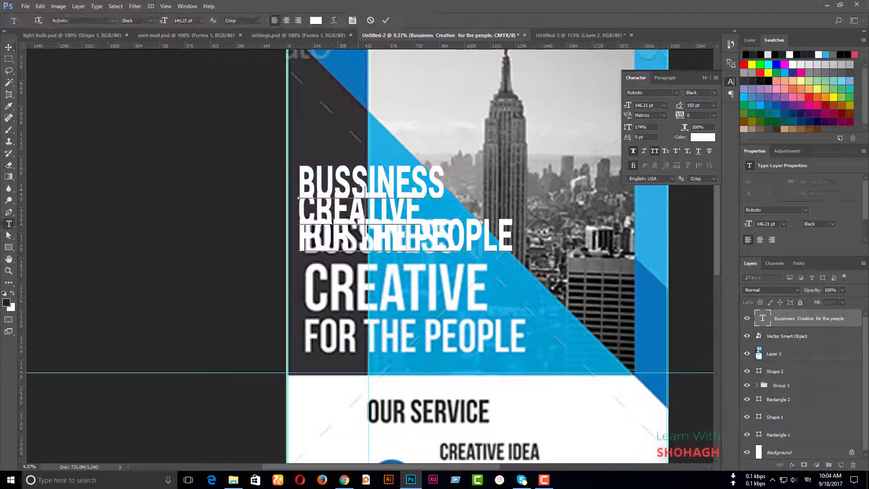
key("Return")
type("3")
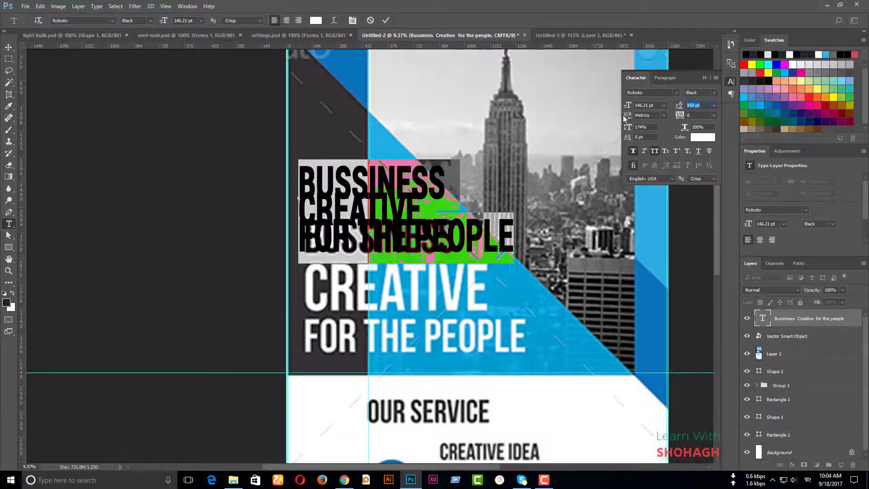
type("00")
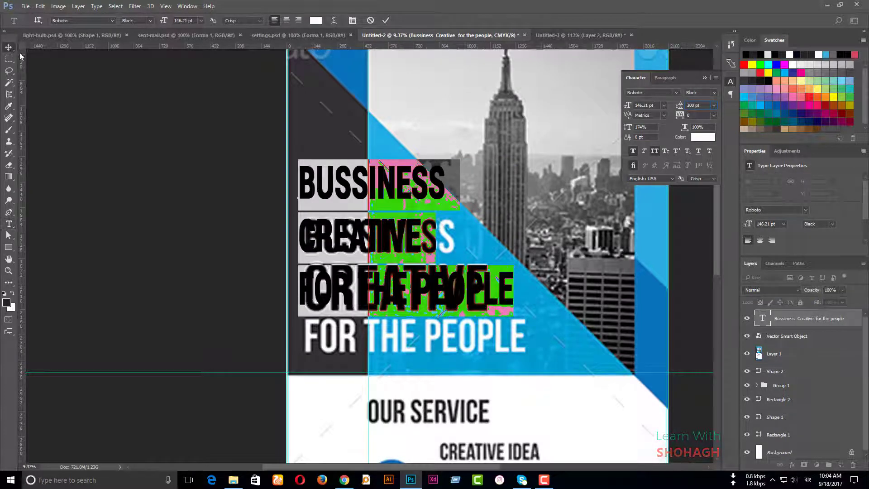
left_click(8, 47)
mouse_move(374, 224)
left_mouse_down()
mouse_move(381, 279)
mouse_move(371, 281)
left_mouse_up()
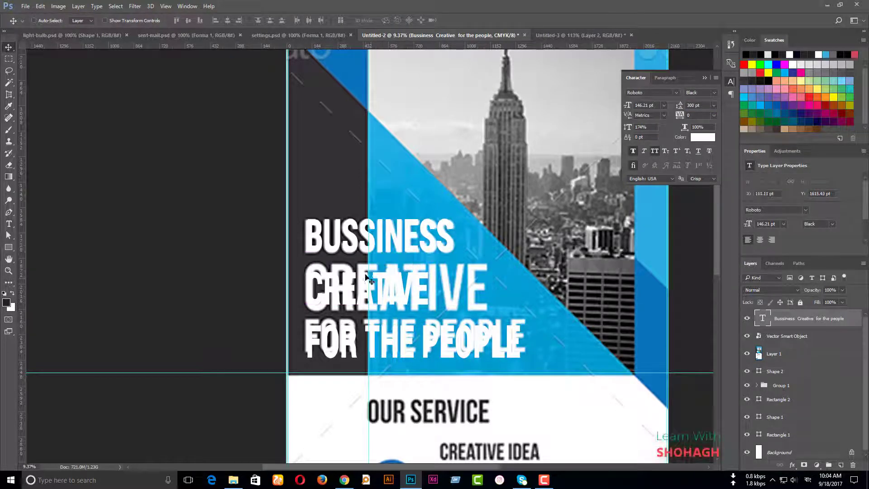
key("t")
left_click(354, 260)
key("ctrl+a")
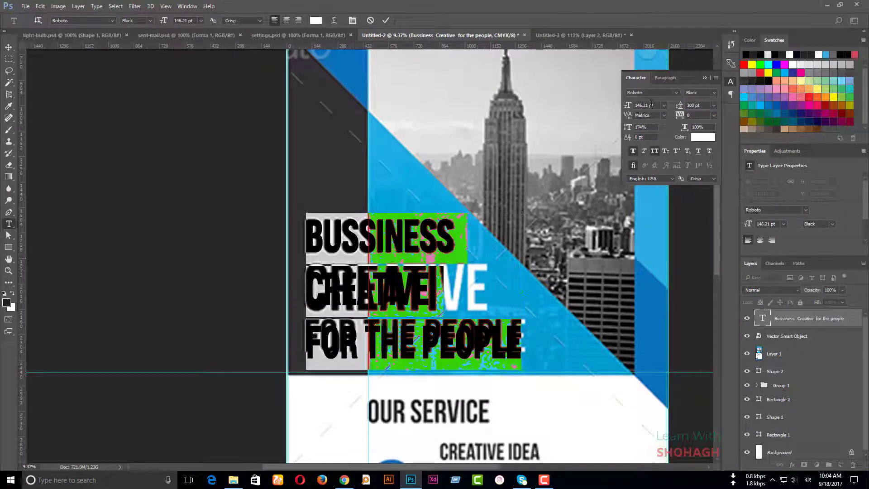
- Set the headline font size to 146 pt and tighten its leading to 287 pt
left_click(651, 105)
type("1")
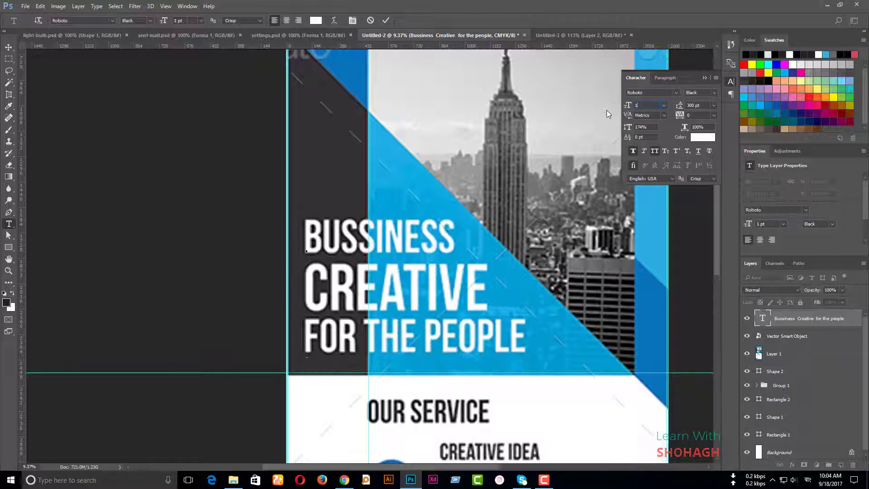
type("6")
key("BackSpace")
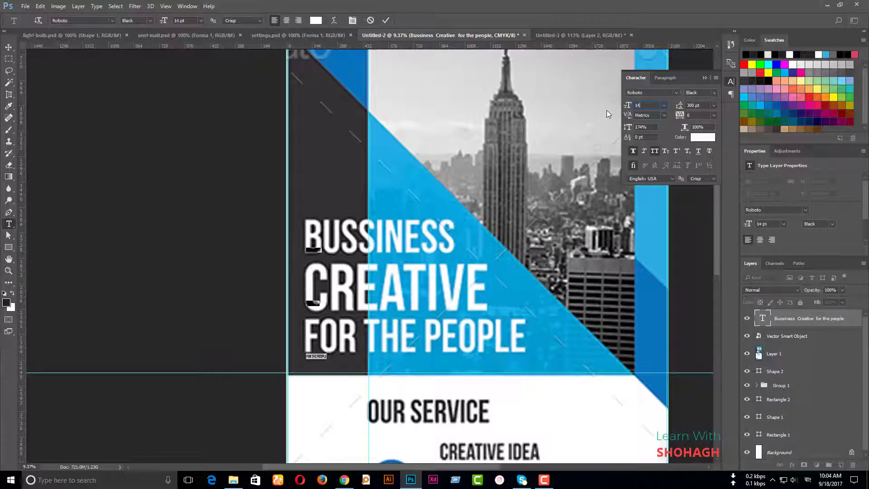
type("46")
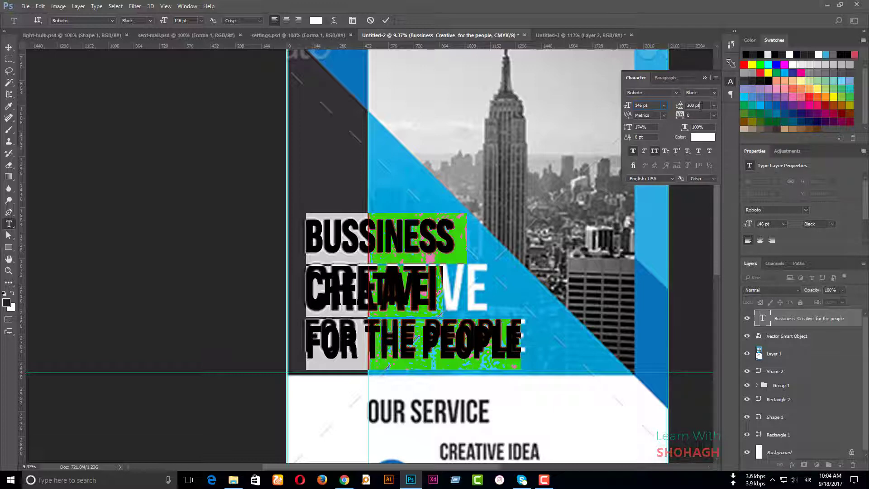
key("Down")
key("Down")
key("Down")
key("Down")
key("Down")
key("Down")
key("Down")
key("Down")
key("Down")
key("Down")
key("Down")
key("Down")
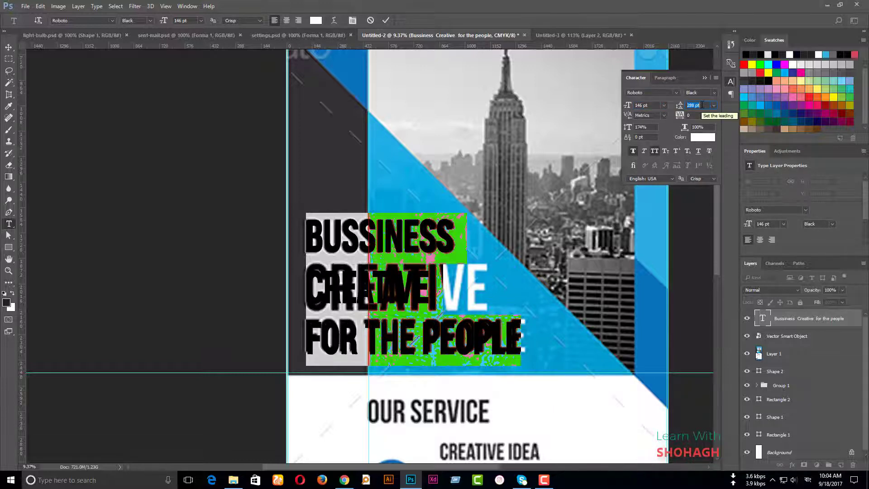
key("Down")
left_click(430, 263)
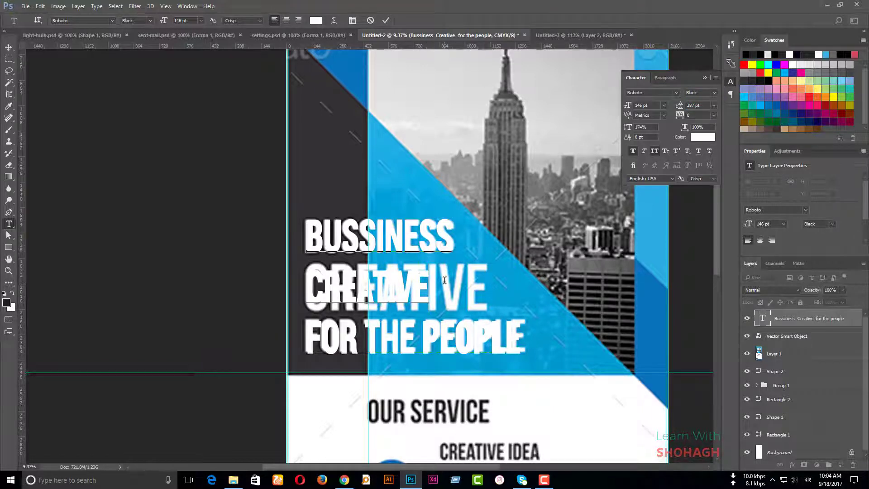
- Make the BUSSINESS and CREATIVE lines 162 pt and move the headline up
left_click_drag(445, 280, 304, 227)
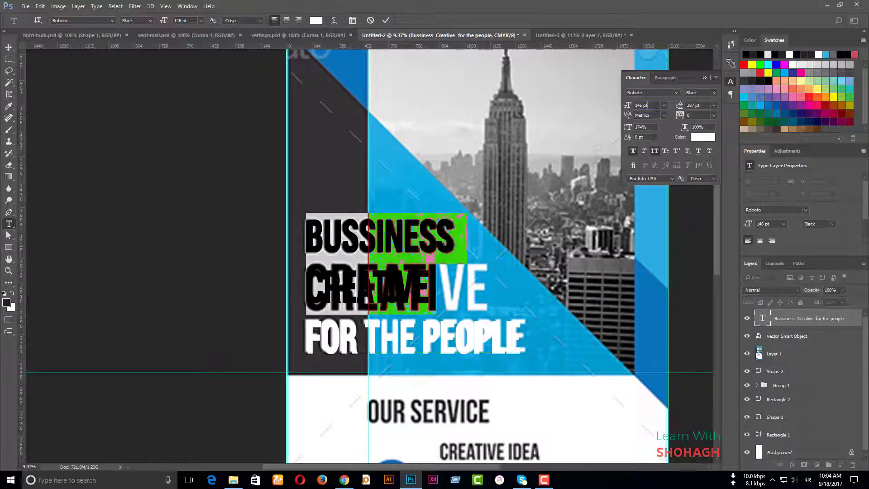
key("Up")
key("Up")
key("Up")
key("Up")
key("Up")
key("Up")
key("Up")
key("Up")
key("Up")
key("Up")
key("Up")
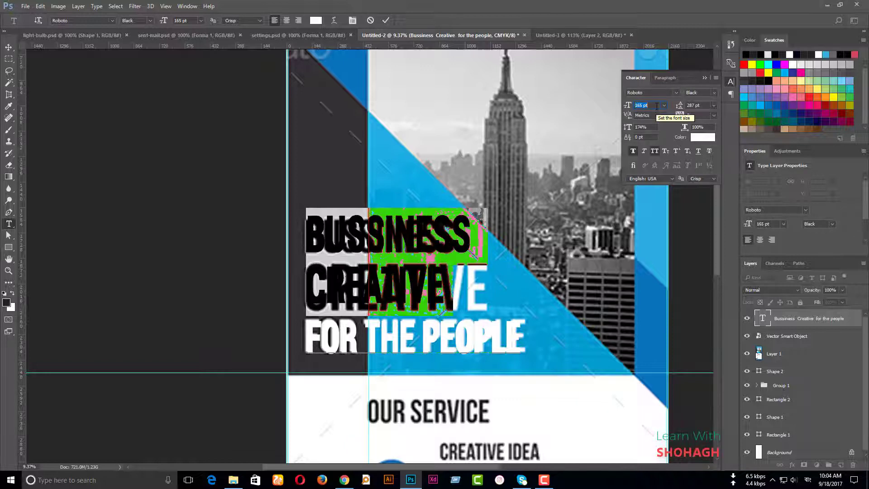
key("Up")
key("Up")
key("Up")
key("Up")
key("Up")
key("Up")
key("Up")
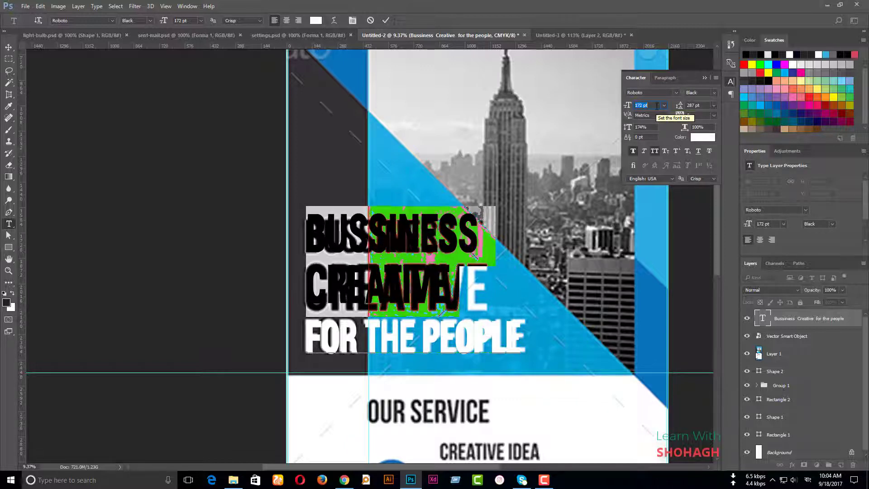
key("Down")
key("Down")
key("Down")
key("Down")
key("Down")
key("Down")
key("Down")
key("Down")
key("Down")
key("Down")
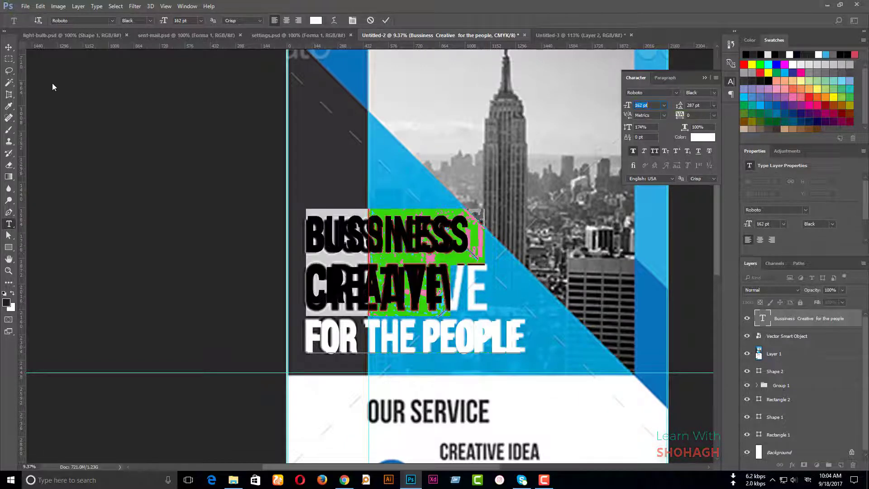
left_click(9, 47)
left_click_drag(412, 308, 409, 185)
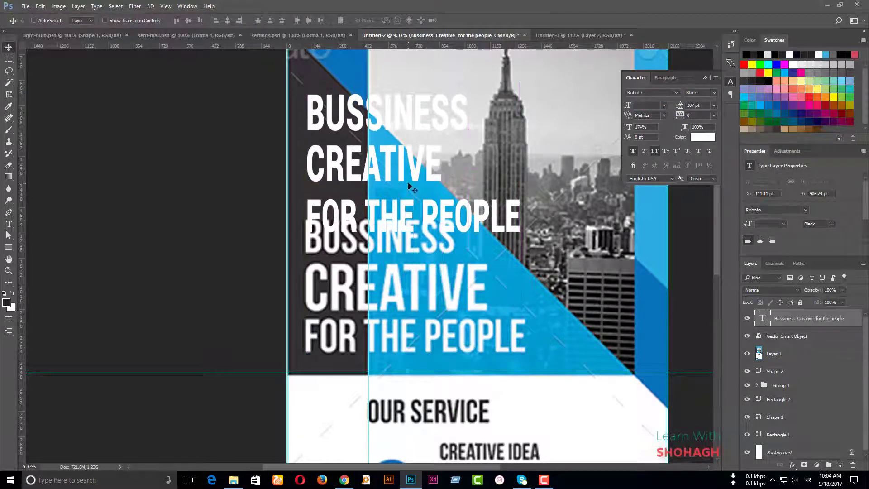
- Select the word CREATIVE and set its tracking to 180
key("t")
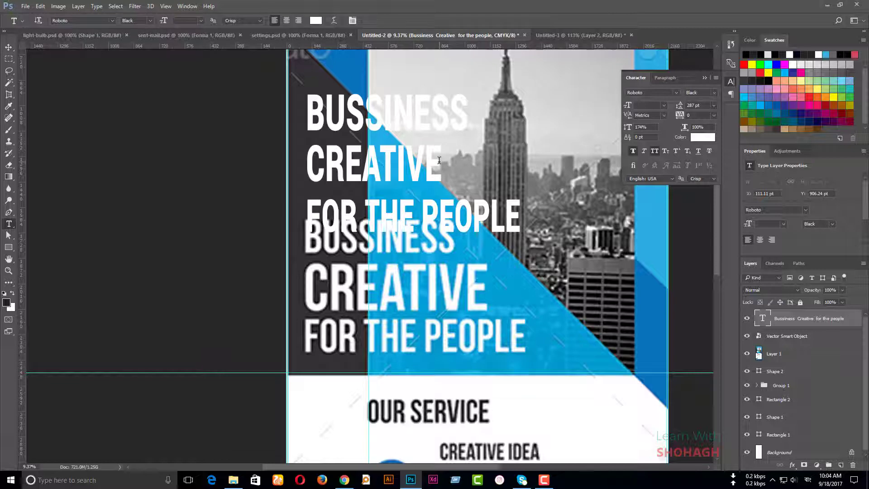
mouse_move(440, 160)
left_mouse_down()
mouse_move(275, 134)
mouse_move(305, 164)
left_mouse_up()
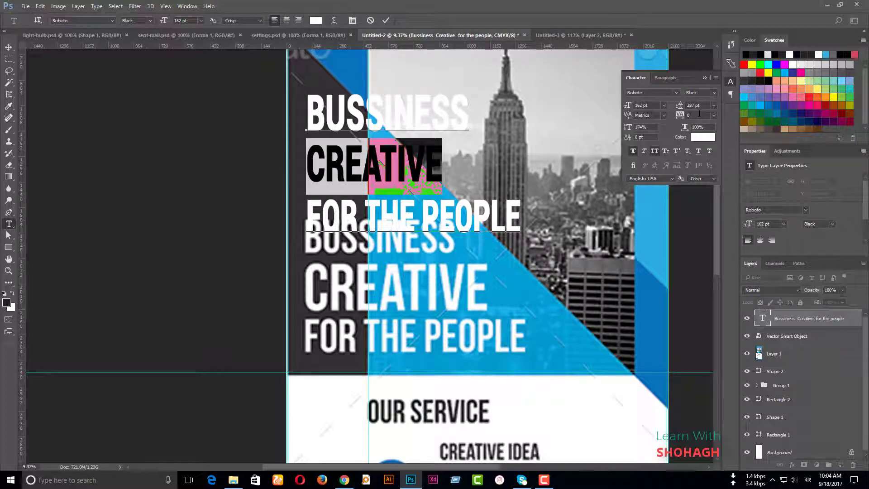
scroll(700, 114, "up", 6)
scroll(699, 114, "up", 4)
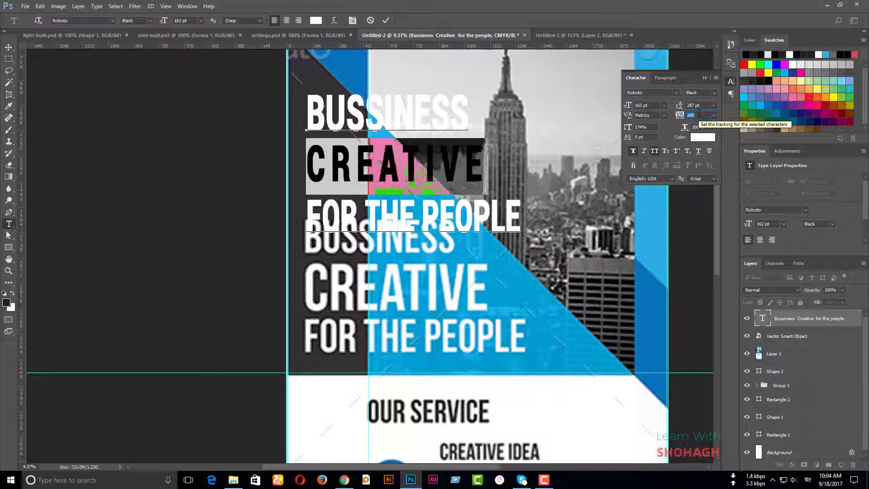
scroll(699, 114, "down", 1)
scroll(699, 113, "down", 1)
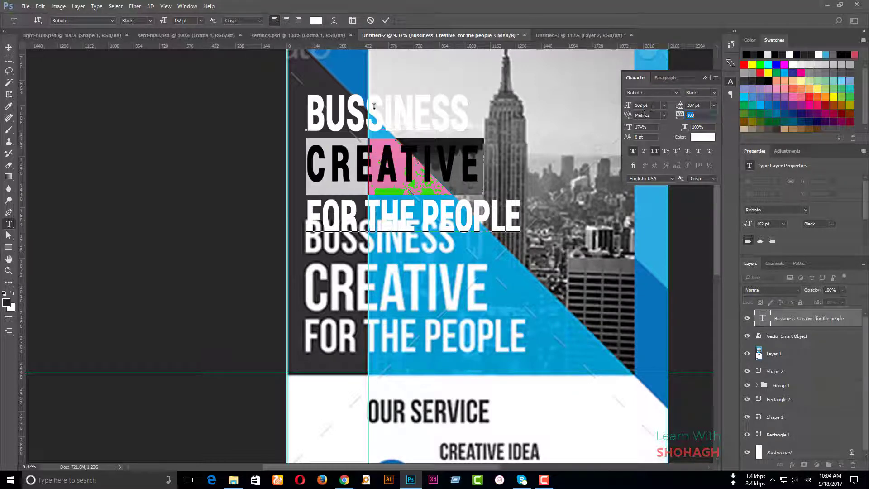
key("ctrl+Return")
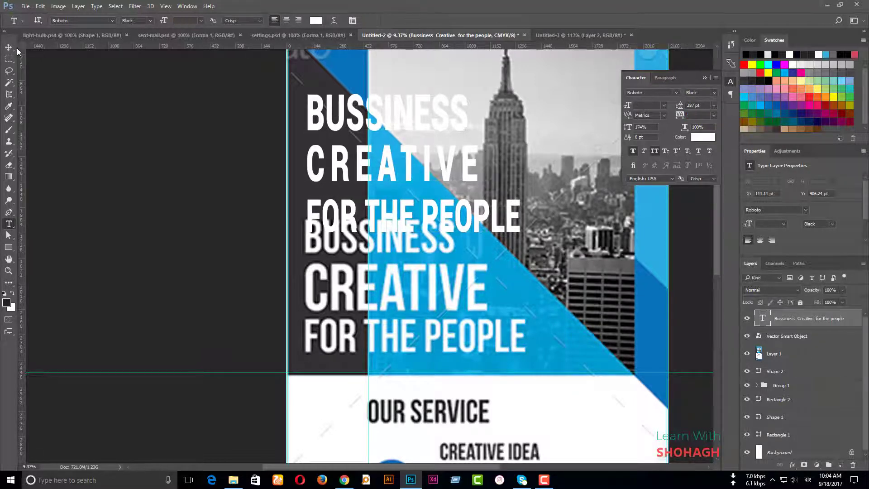
- Move and nudge the headline so it sits directly over the reference headline
left_click(9, 47)
left_click_drag(403, 166, 404, 289)
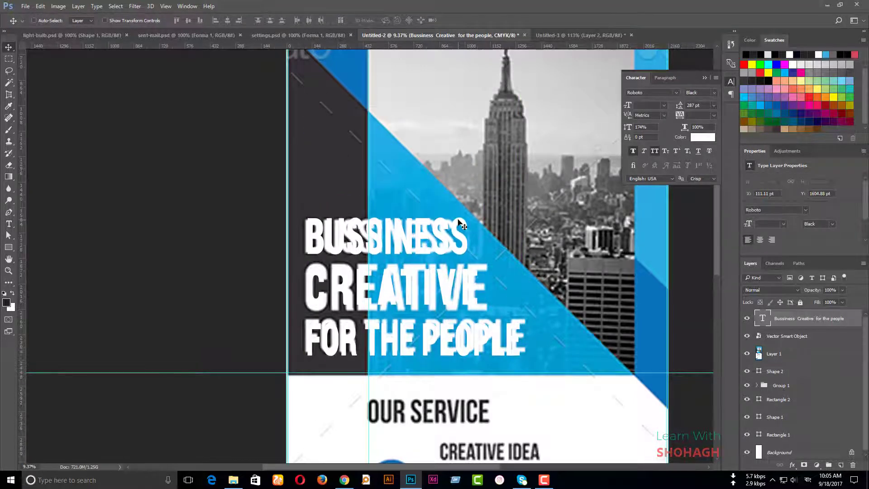
key("Up")
key("Up")
key("Up")
key("Left")
key("Left")
key("shift+Down")
key("shift+Down")
key("shift+Down")
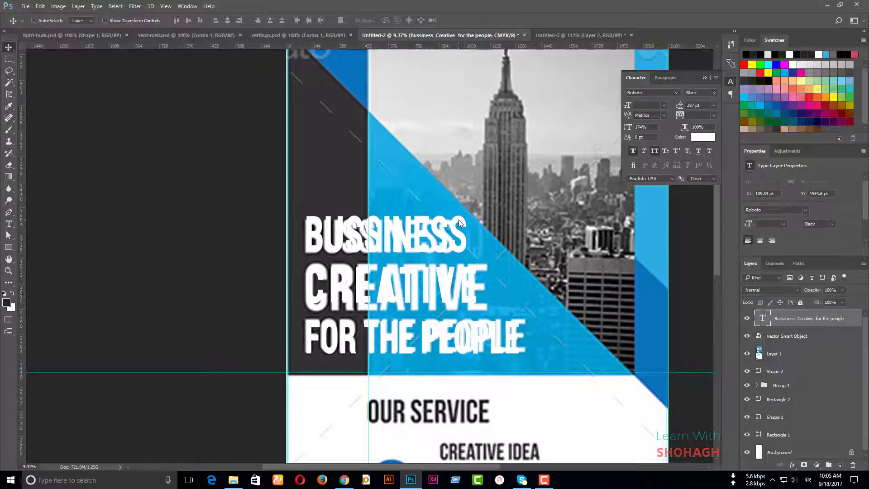
double_click(369, 246)
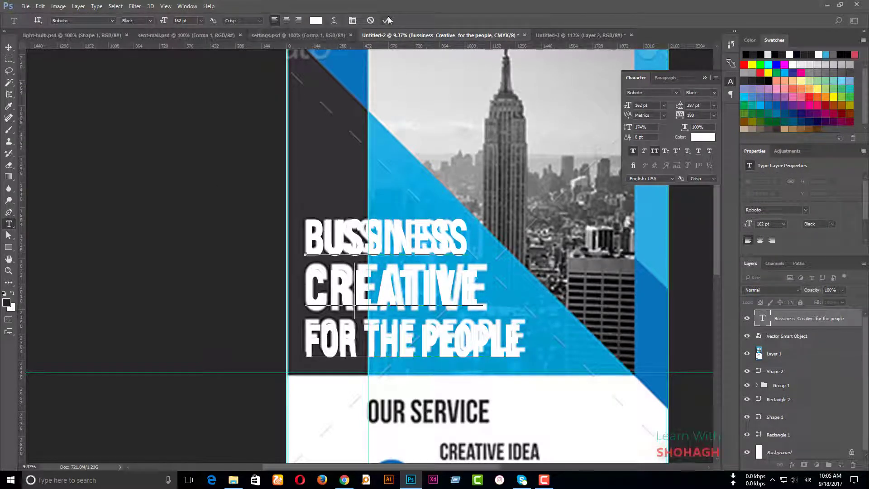
left_click(385, 20)
left_click(9, 47)
- Add a new OUR SERVICE text layer in dark grey #454545
scroll(428, 246, "down", 2)
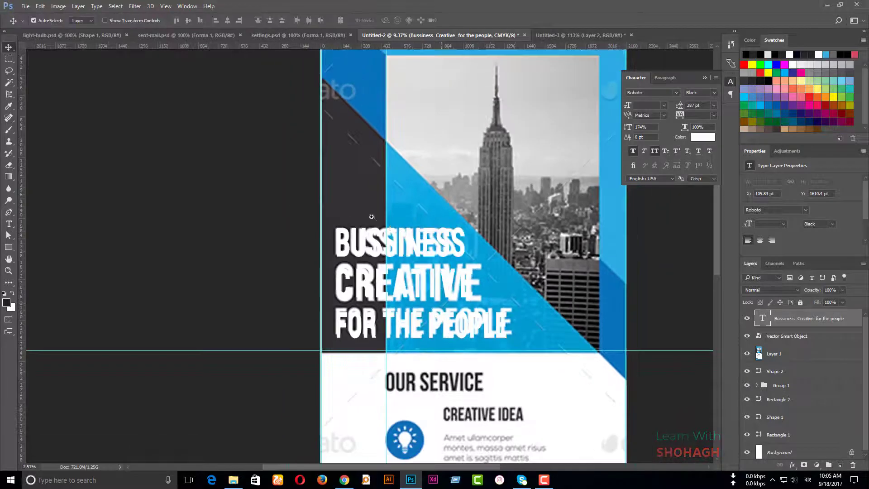
scroll(407, 235, "down", 2)
scroll(383, 227, "up", 2)
scroll(412, 327, "up", 3)
scroll(412, 327, "up", 3)
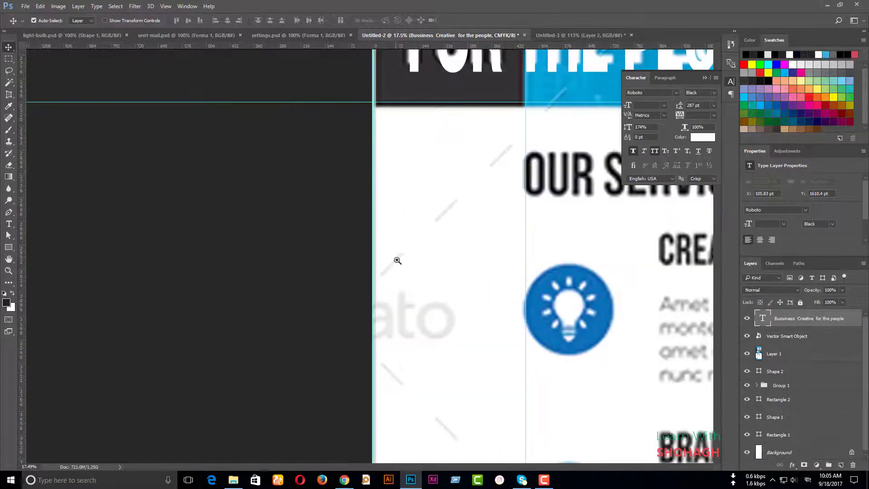
left_click_drag(341, 300, 245, 289)
key("t")
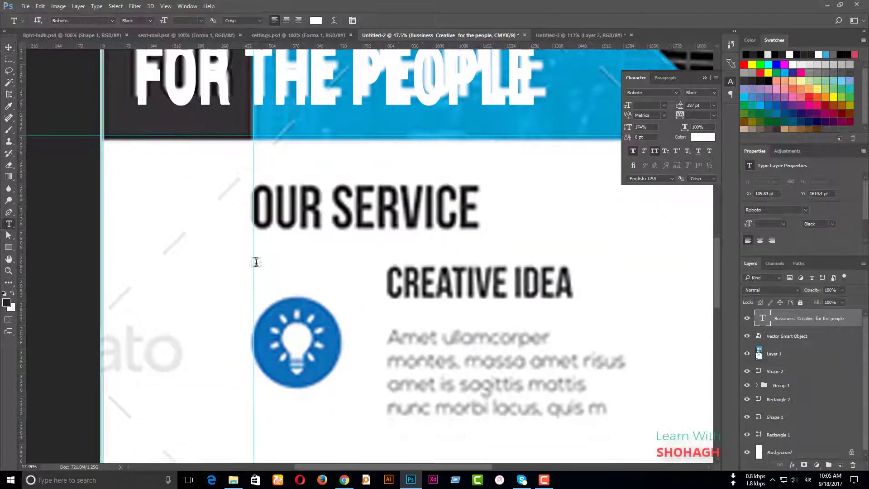
left_click(257, 209)
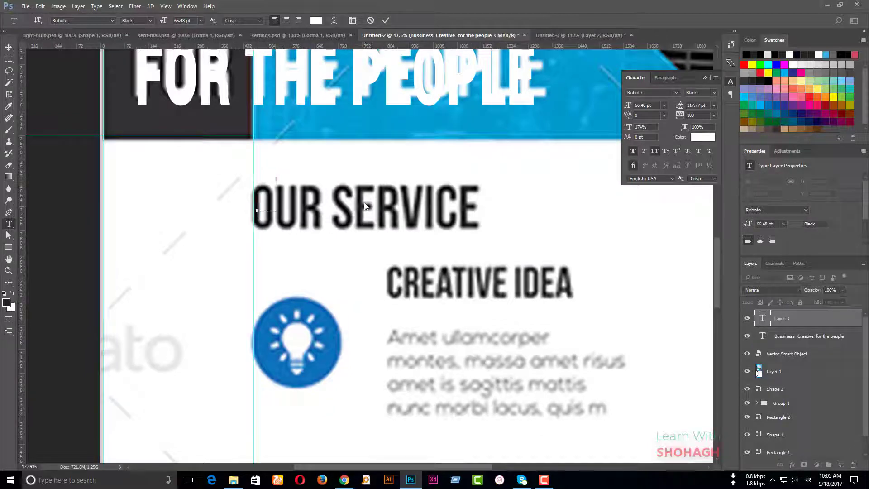
type("OUR")
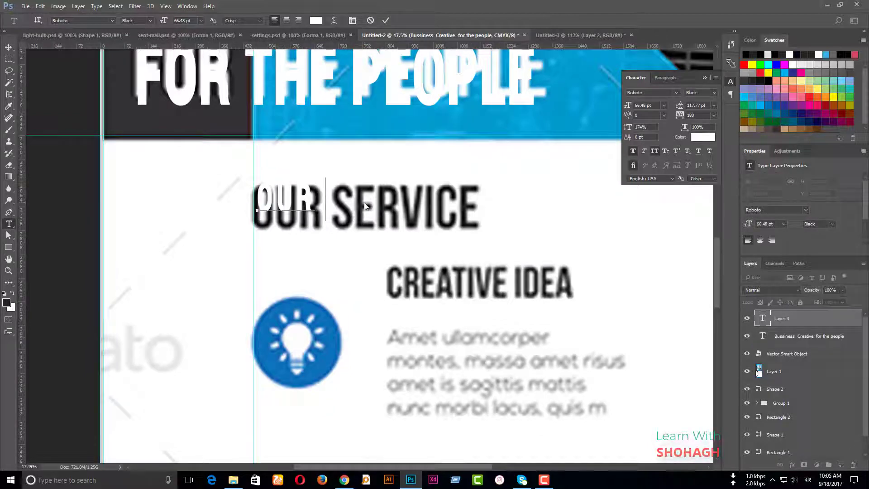
type(" SERV")
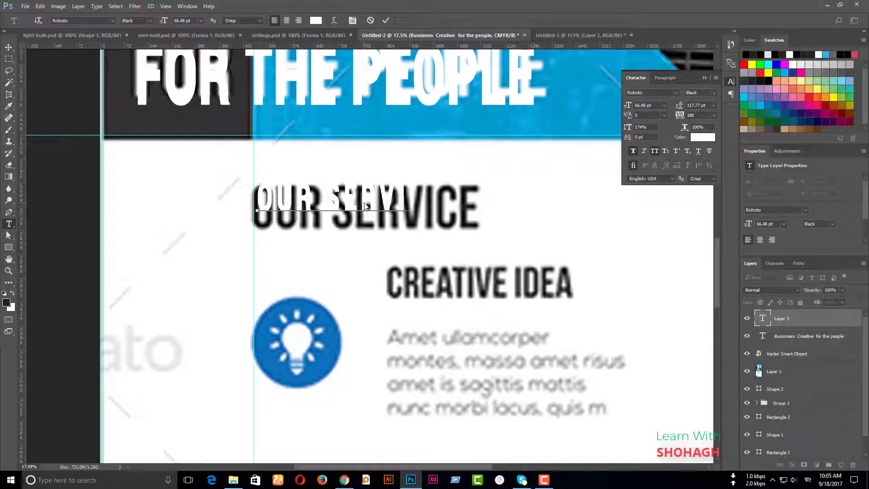
type("ICE")
key("ctrl+a")
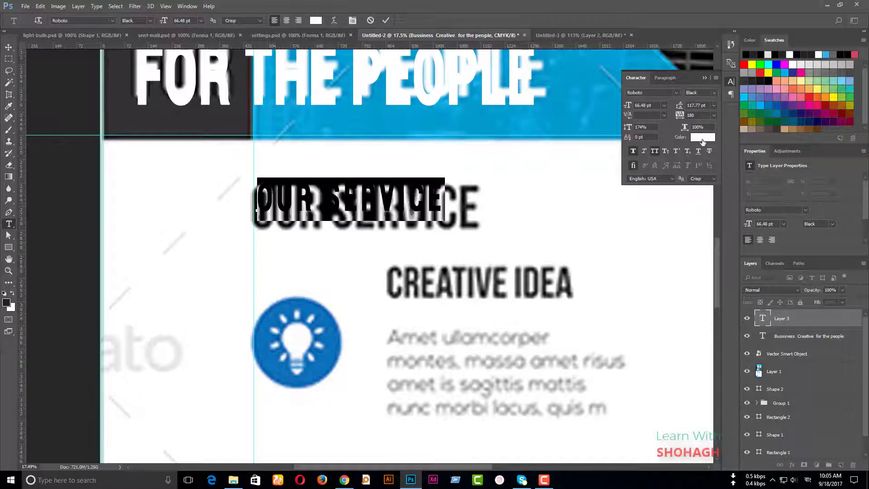
left_click(702, 137)
left_click(558, 296)
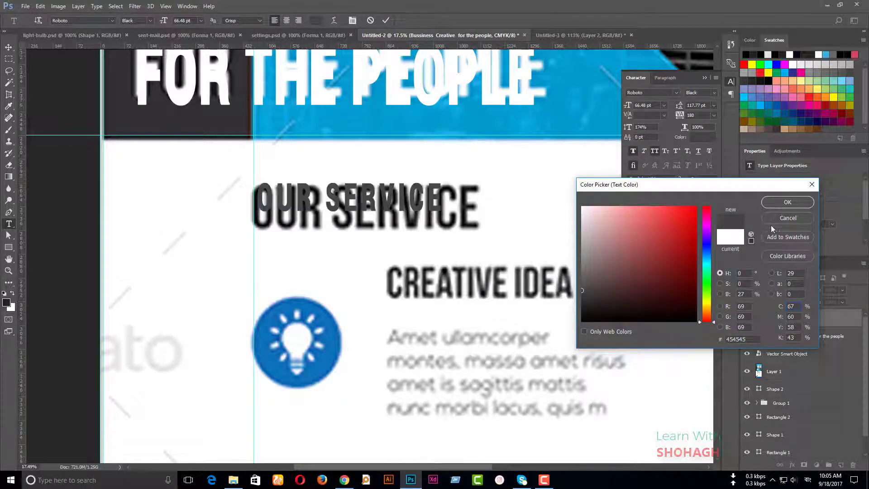
left_click(787, 202)
left_click(8, 47)
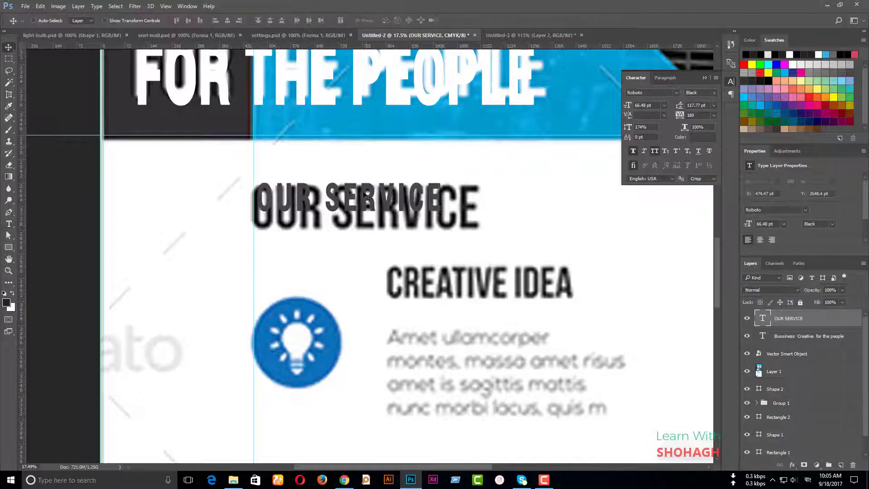
- Move OUR SERVICE onto the reference heading, enlarge it, and set tracking to 0
left_click_drag(367, 196, 395, 203)
key("t")
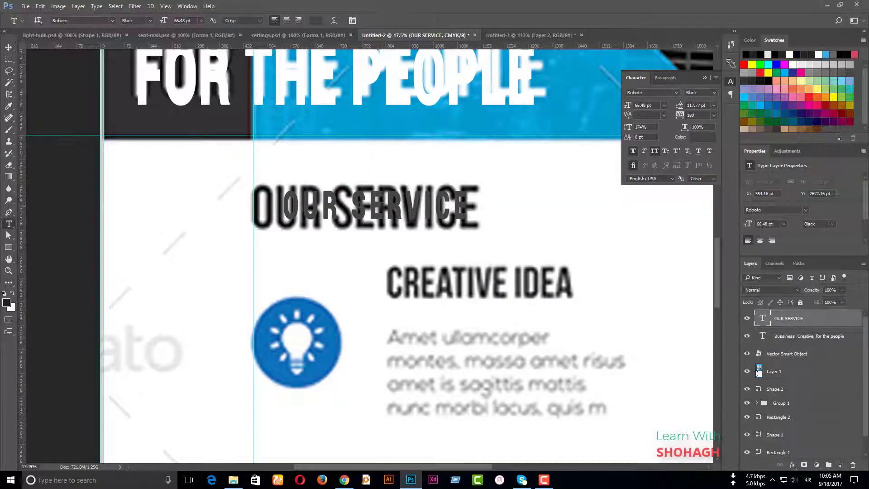
left_click(360, 204)
key("ctrl+a")
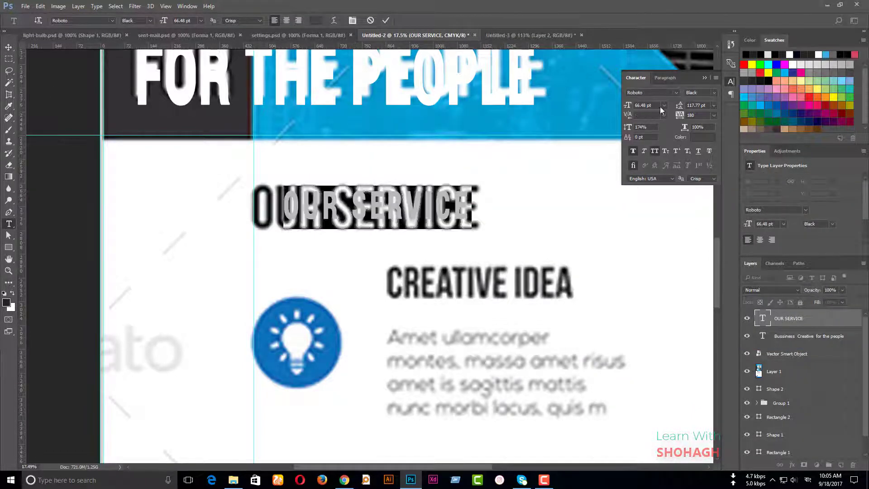
left_click(652, 106)
key("Up")
key("Up")
key("Up")
key("Up")
key("Up")
key("Up")
key("Up")
key("Up")
key("Up")
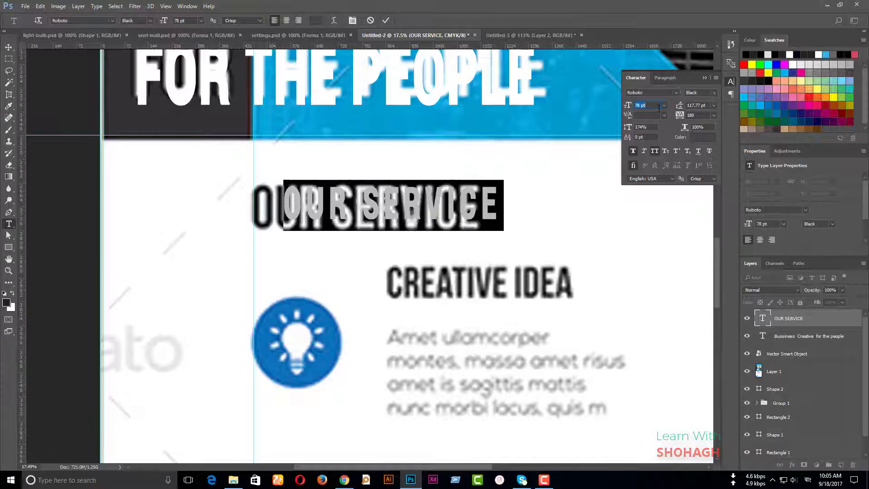
key("Up")
key("Up")
key("Up")
key("Up")
key("Up")
key("Up")
left_click(714, 115)
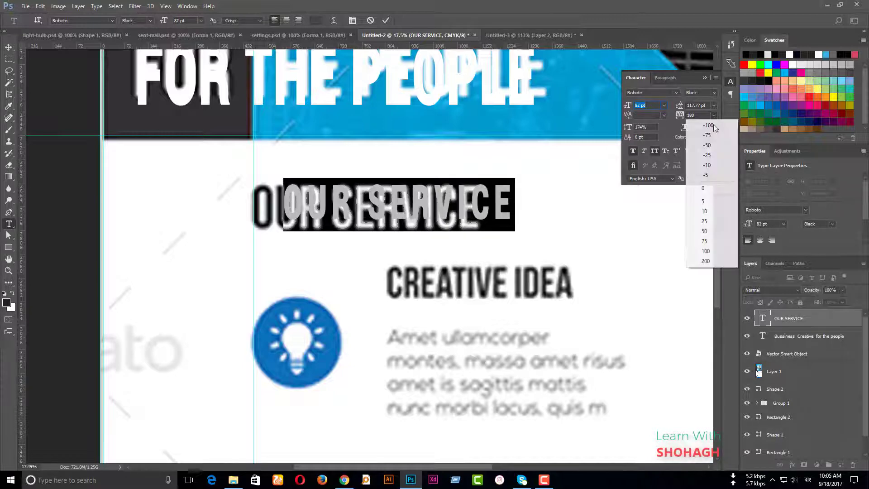
left_click(704, 188)
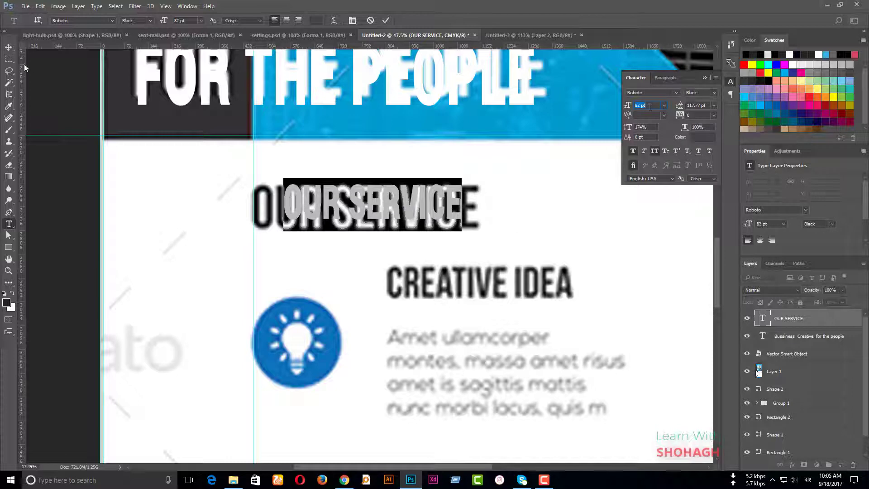
left_click(9, 47)
- Align OUR SERVICE over the template heading, raise it to 109 pt, and turn off faux bold
left_click_drag(351, 211, 341, 210)
key("t")
left_click(341, 210)
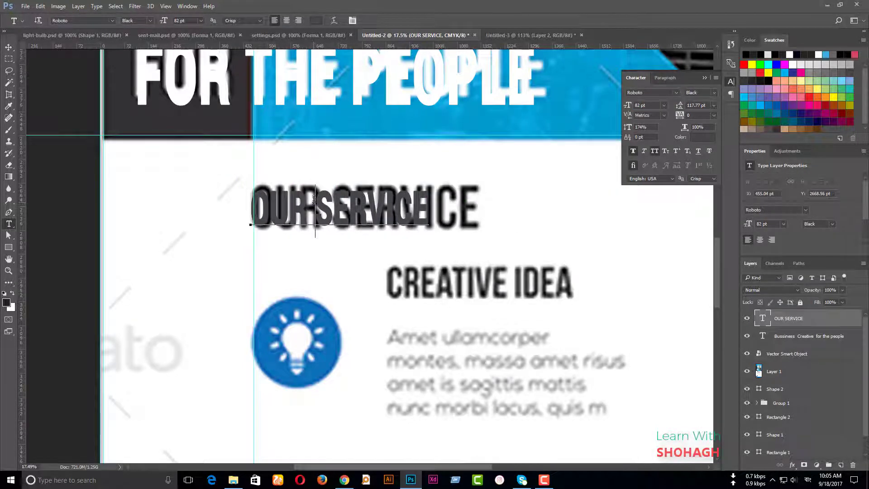
key("ctrl+a")
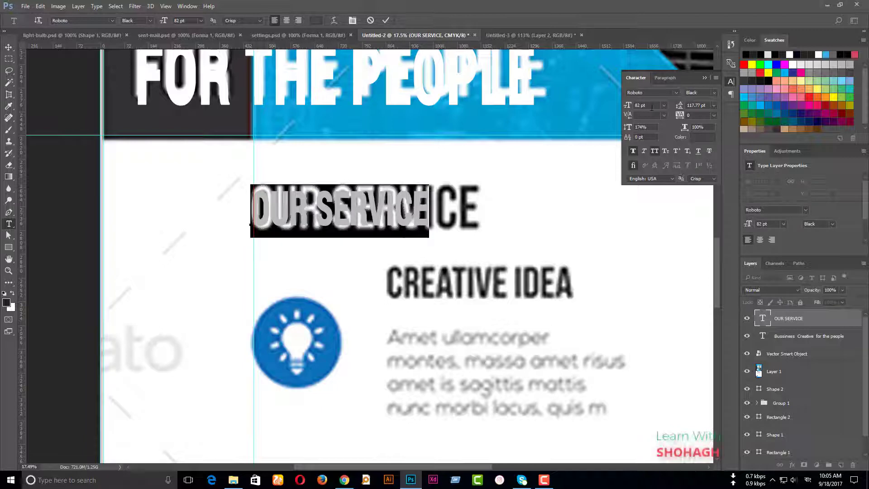
left_click(652, 105)
scroll(653, 106, "up", 4)
scroll(654, 107, "up", 4)
scroll(655, 107, "up", 5)
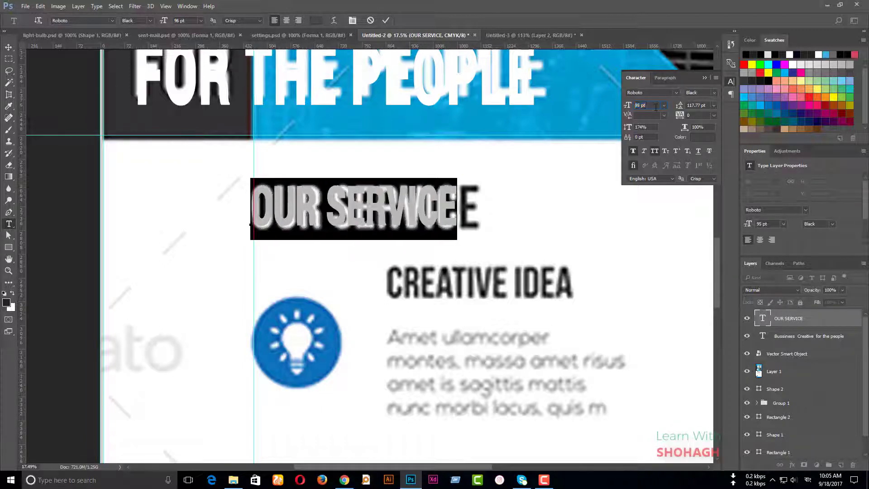
scroll(656, 107, "up", 3)
scroll(655, 107, "up", 3)
scroll(656, 107, "up", 2)
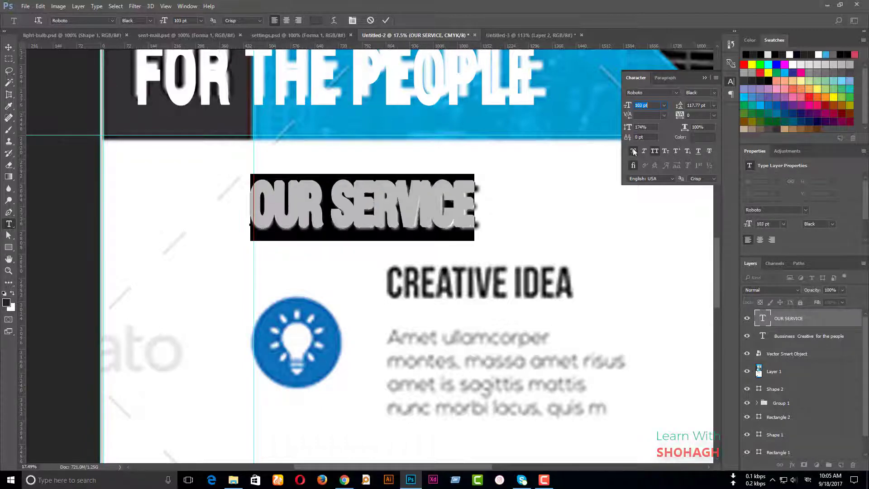
left_click(634, 151)
scroll(650, 106, "up", 3)
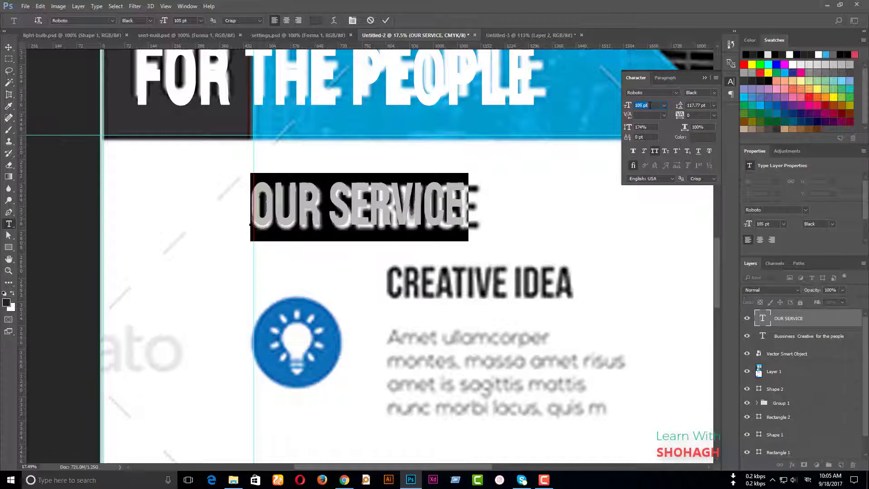
scroll(652, 106, "up", 3)
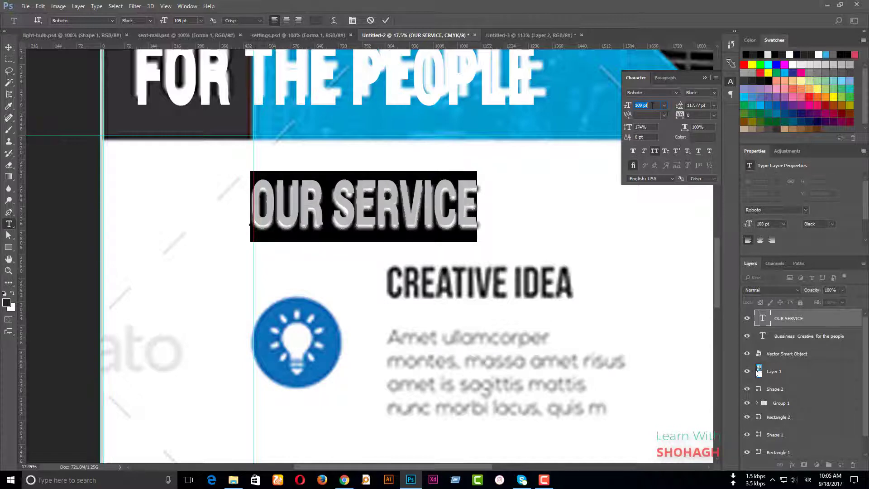
left_click(7, 48)
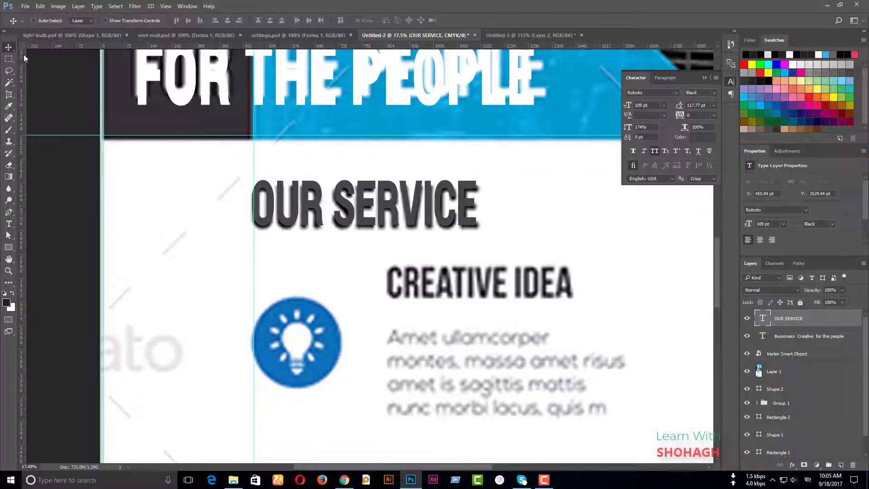
mouse_move(493, 289)
left_mouse_down()
mouse_move(421, 257)
mouse_move(398, 257)
left_mouse_up()
left_click_drag(432, 402, 379, 217)
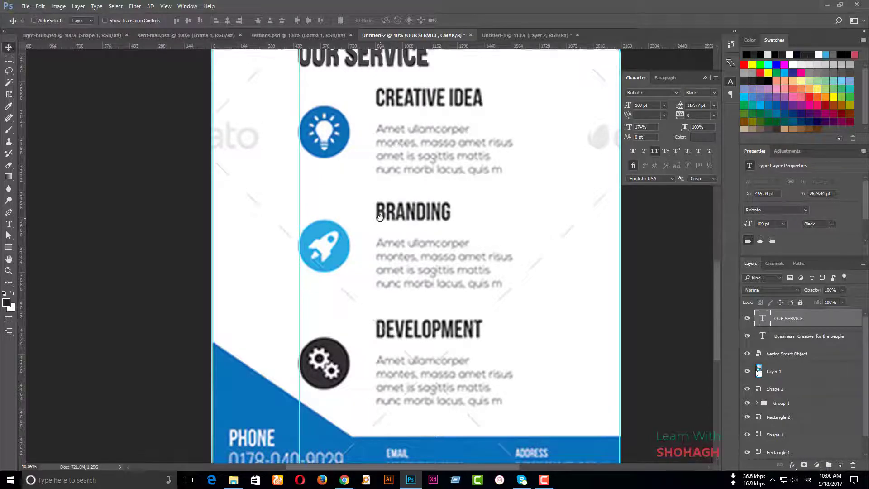
scroll(389, 230, "up", 2)
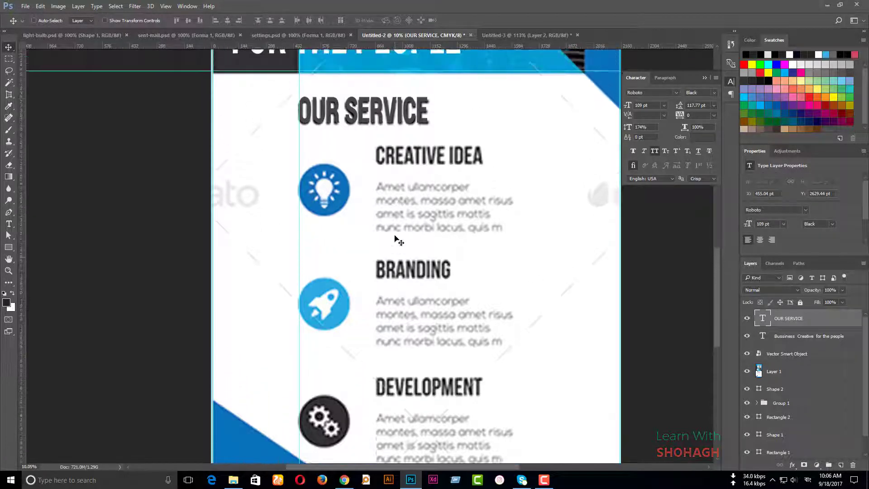
scroll(398, 238, "up", 2)
scroll(398, 238, "up", 1)
scroll(398, 238, "up", 2)
scroll(398, 236, "up", 2)
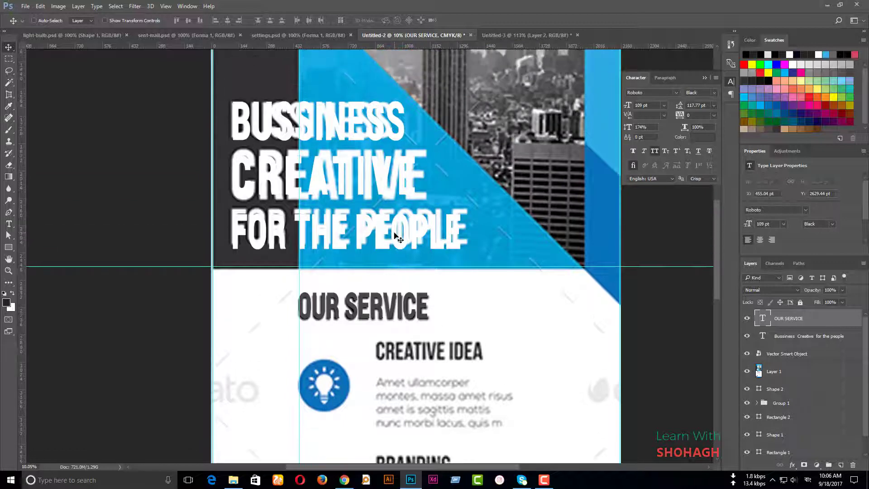
scroll(394, 240, "down", 1)
scroll(384, 246, "down", 2)
scroll(380, 244, "down", 2)
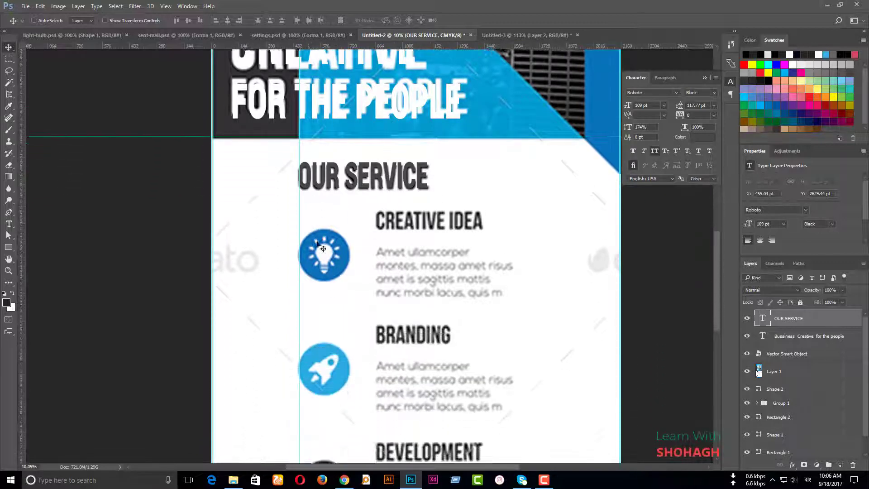
scroll(348, 197, "down", 1)
scroll(426, 228, "down", 1)
scroll(425, 227, "down", 1)
scroll(426, 227, "down", 1)
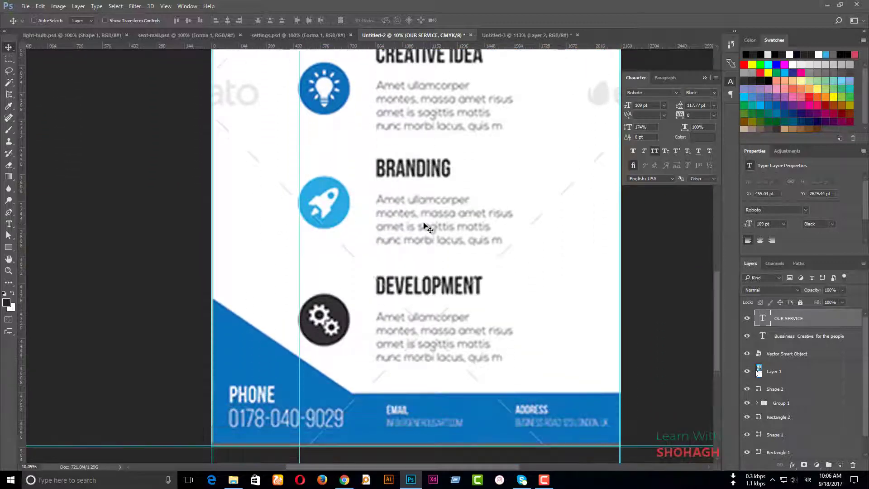
scroll(425, 227, "down", 1)
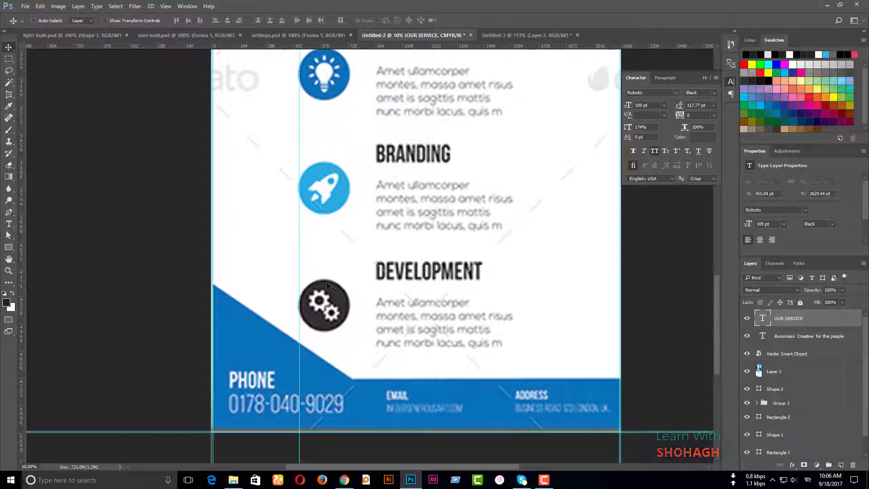
scroll(329, 286, "down", 2)
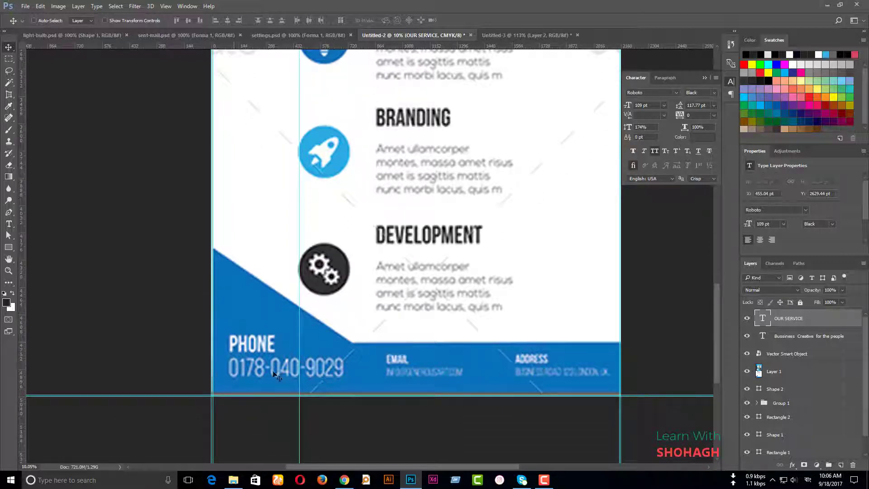
scroll(395, 286, "up", 2)
scroll(388, 226, "up", 4)
scroll(387, 181, "up", 3)
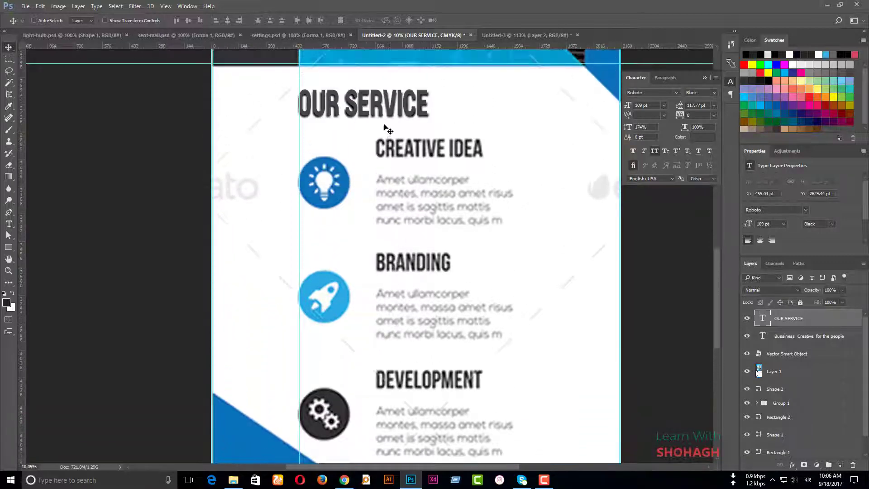
left_click_drag(439, 121, 446, 120)
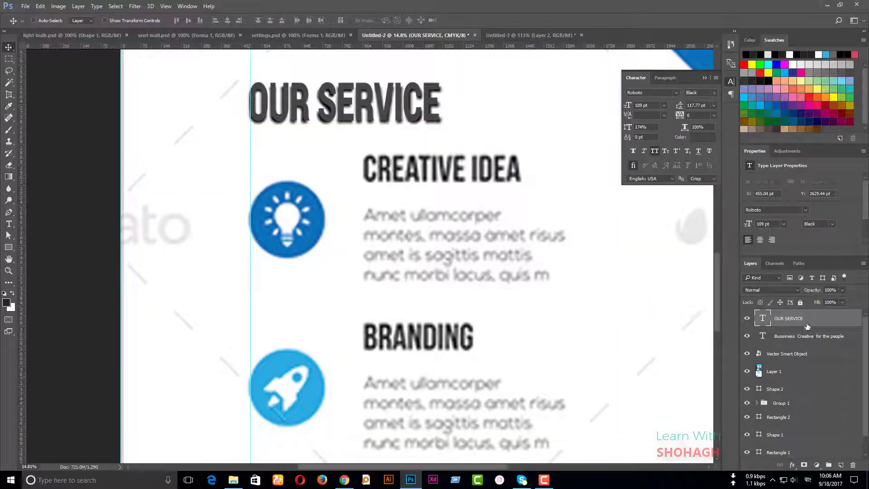
- Start a 60 pt text layer with the letter C placed left of the CREATIVE IDEA heading
key("t")
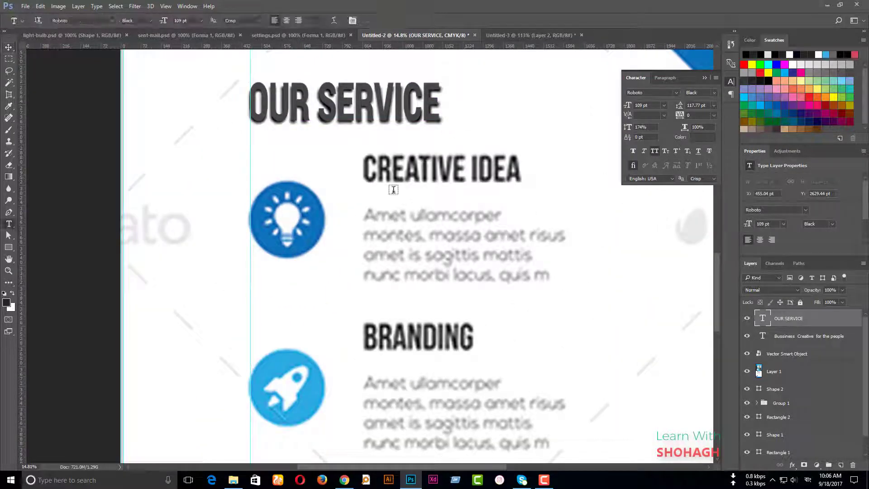
left_click(364, 171)
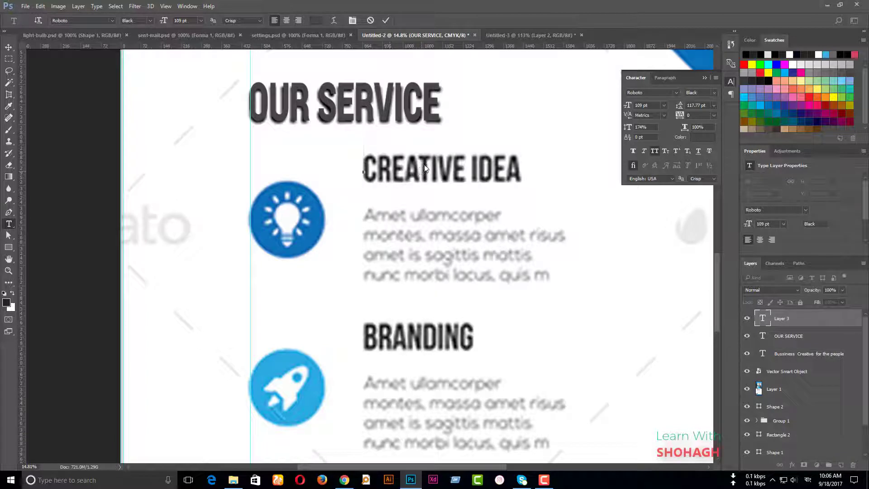
left_click(664, 106)
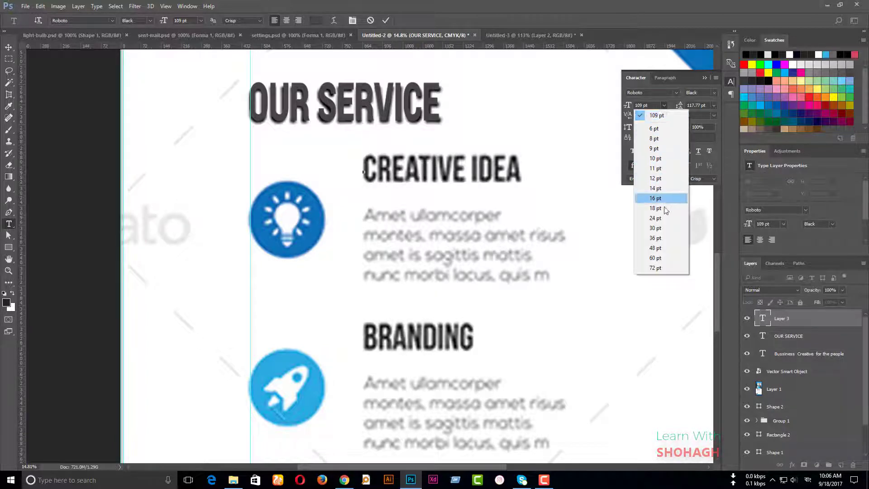
left_click(655, 238)
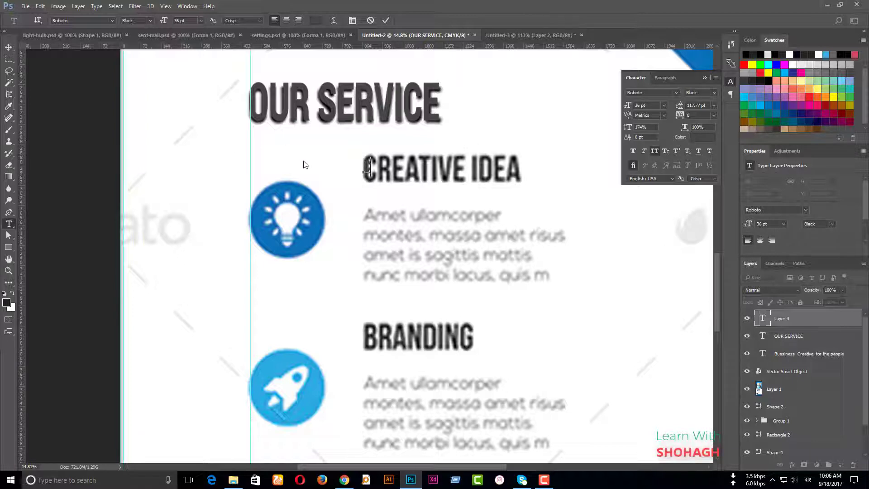
left_click(642, 105)
type("58")
key("Return")
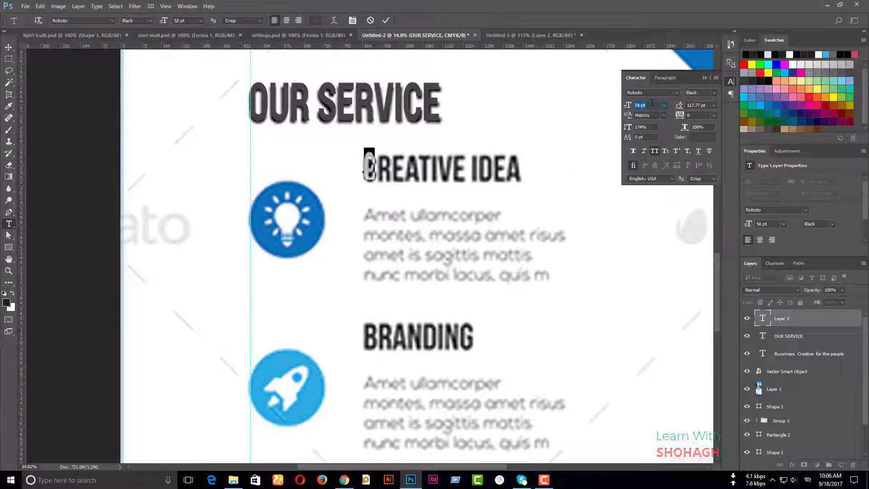
key("Up")
left_click(385, 20)
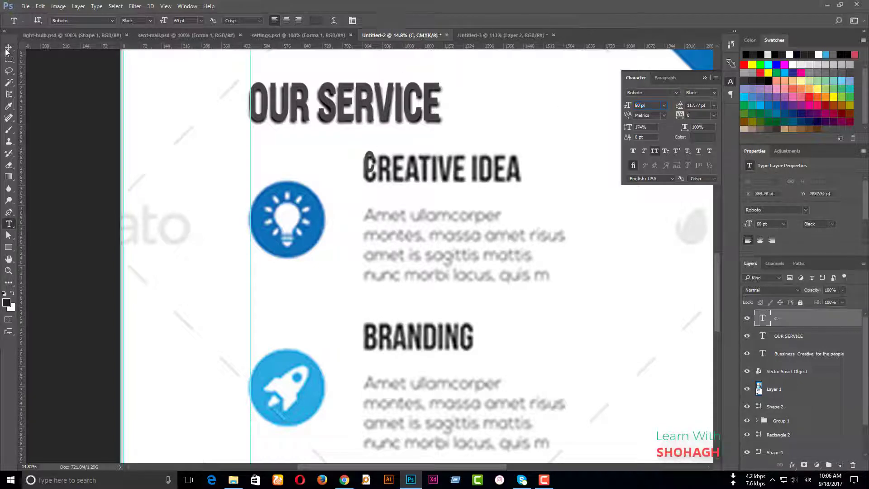
left_click(8, 46)
left_click_drag(404, 189, 357, 181)
- Complete the text as CREATIVE IDEA and move it onto the template heading
key("t")
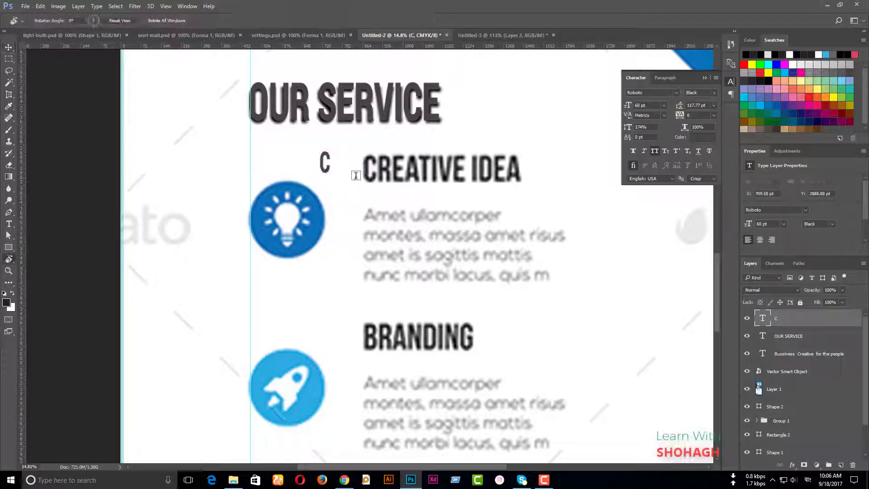
left_click(328, 160)
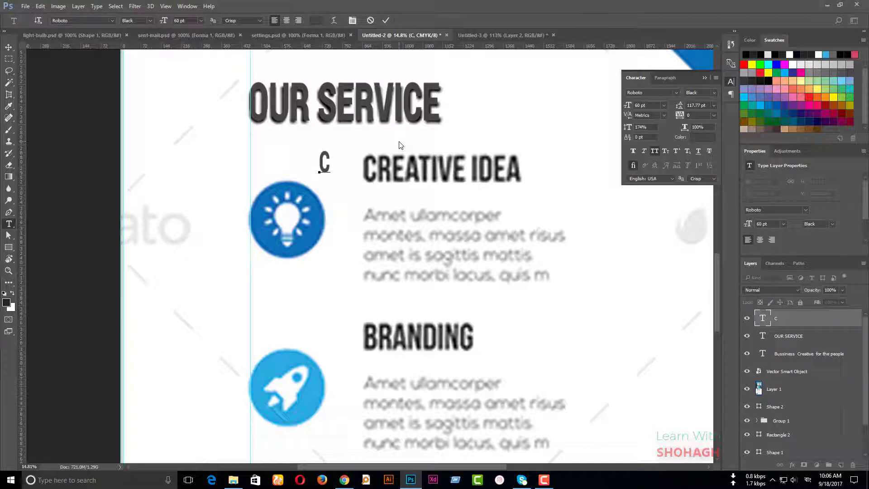
type("REA")
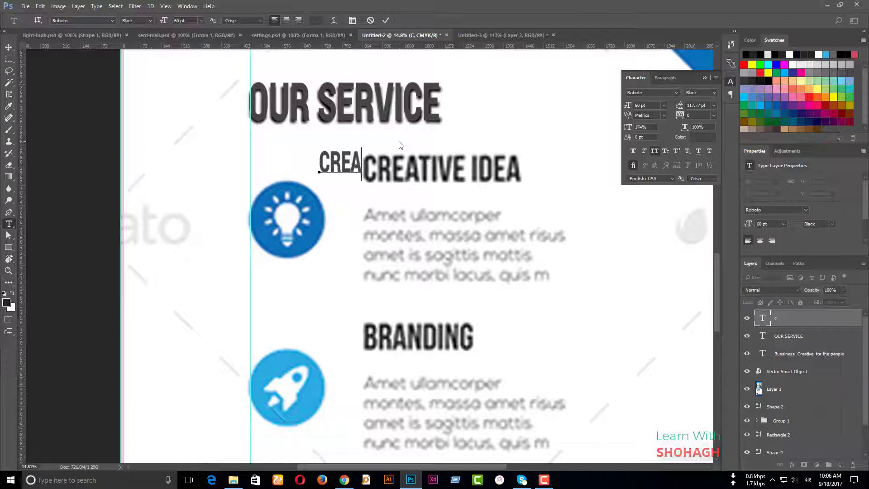
type("TIVE ID")
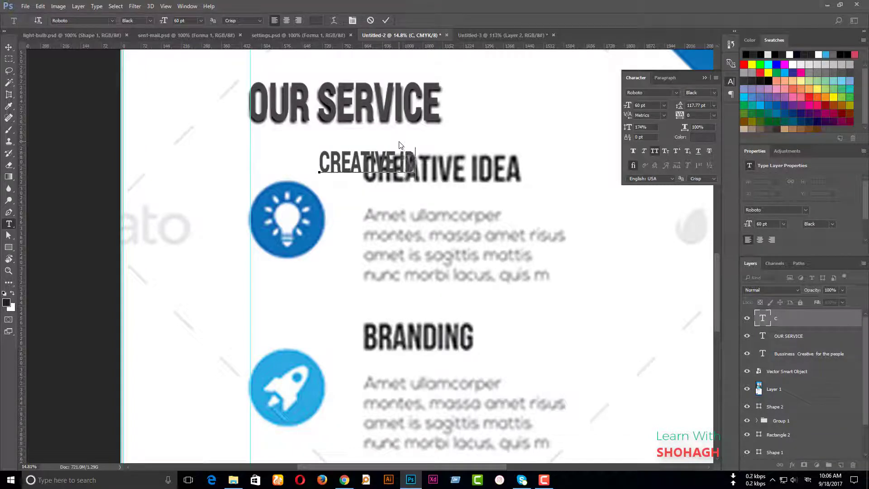
type("EA")
left_click(9, 48)
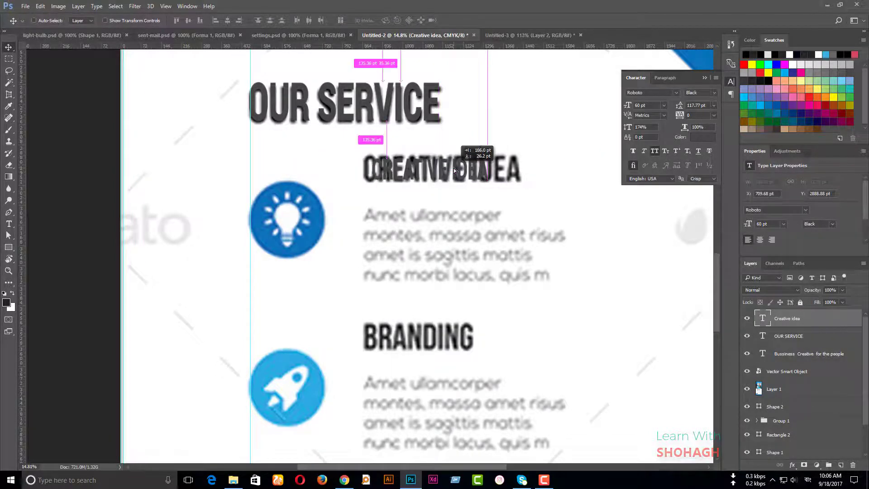
left_click_drag(406, 164, 453, 169)
- Raise the new CREATIVE IDEA text's font size to 80 pt
key("t")
triple_click(437, 163)
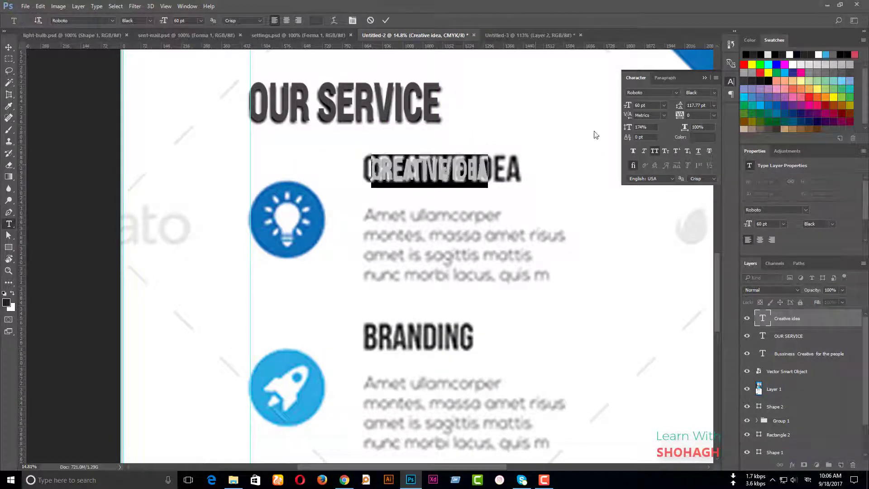
key("Up")
key("Up")
key("Up")
key("Up")
key("Up")
key("Up")
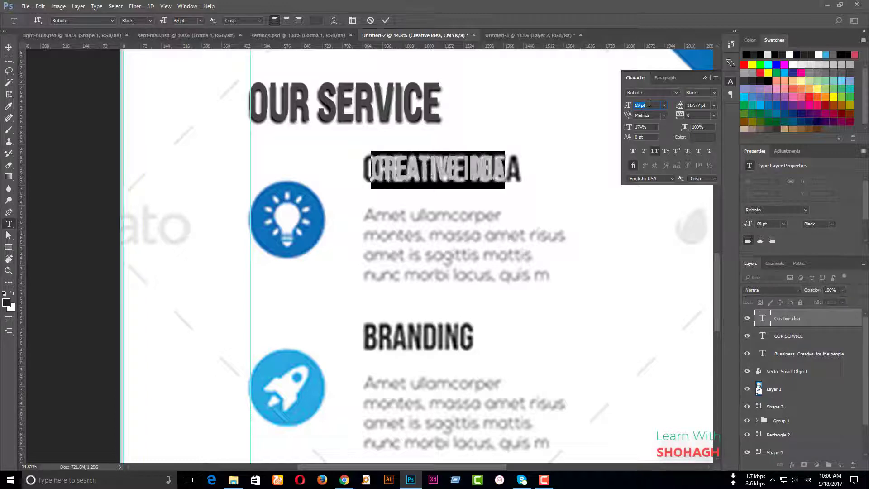
key("Up")
key("Up")
key("Up")
key("Up")
key("Up")
key("Up")
key("Up")
key("Up")
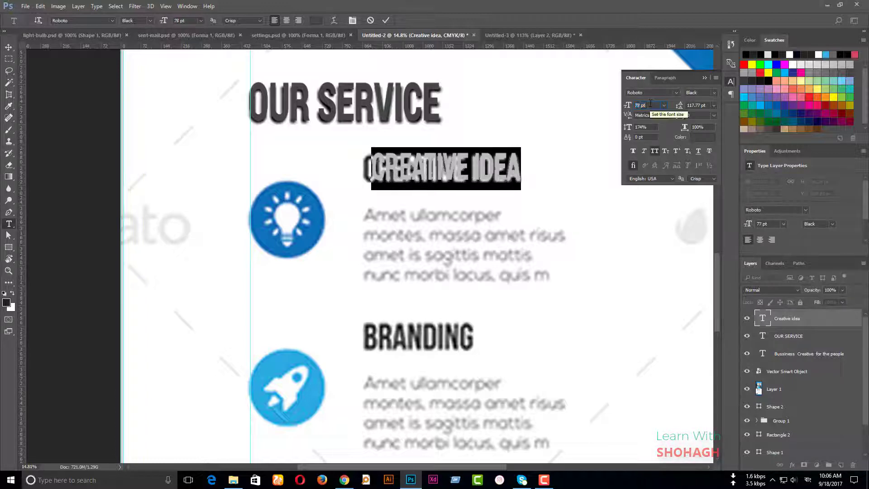
key("Up")
key("Up")
key("Up")
left_click(9, 47)
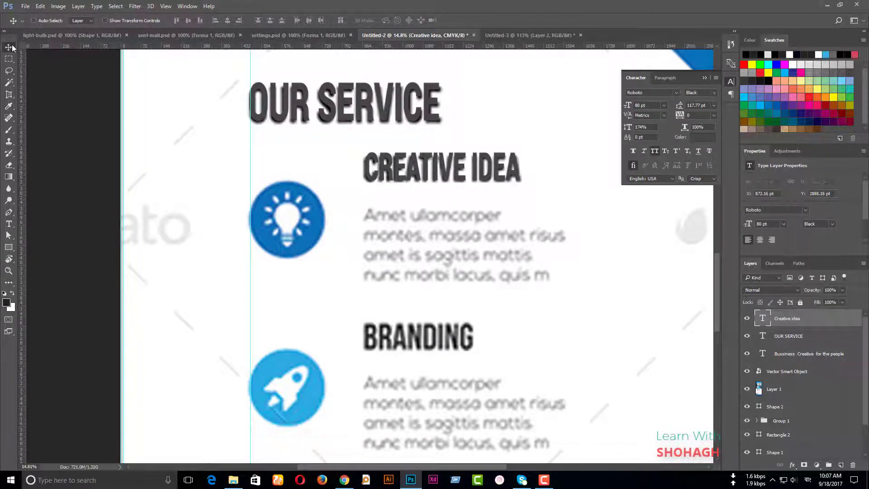
scroll(324, 228, "down", 1)
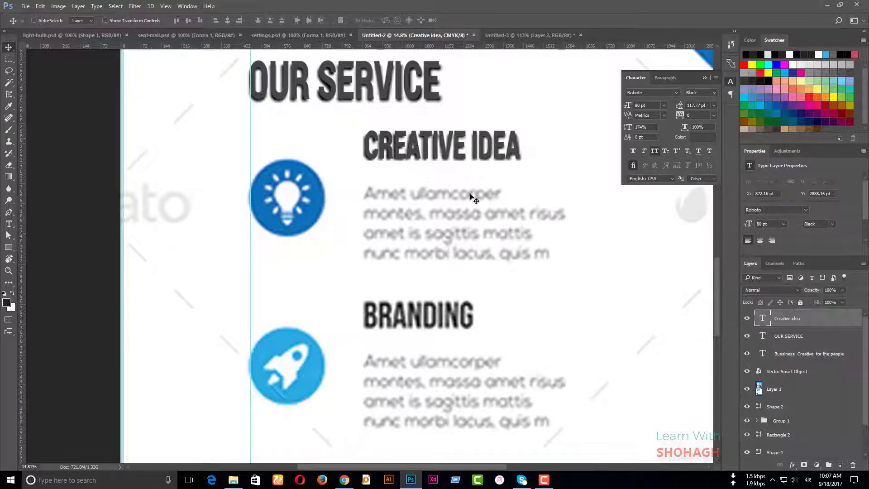
- Draw a paragraph text box under CREATIVE IDEA, fill it with Lorem Ipsum, and select it all
key("t")
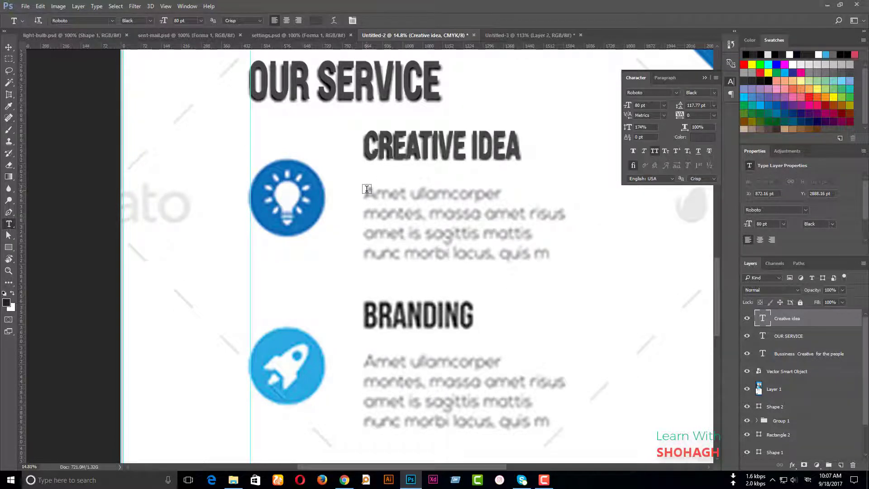
left_click_drag(366, 188, 568, 265)
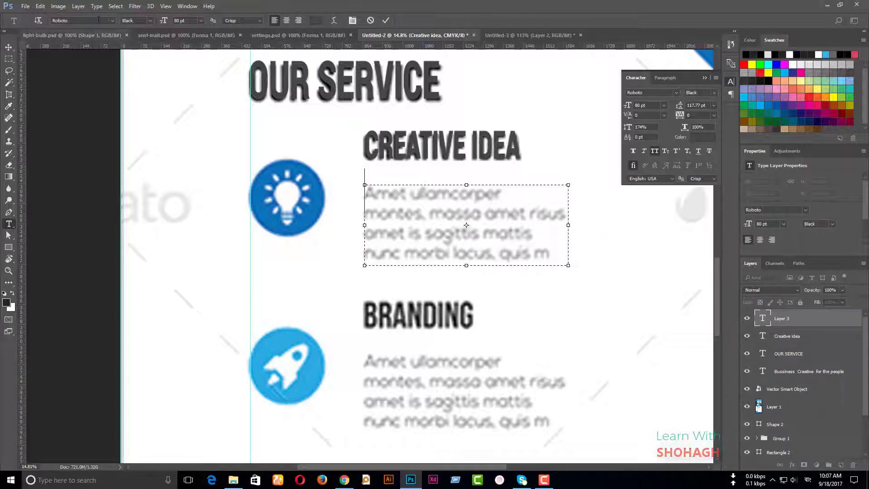
left_click(96, 6)
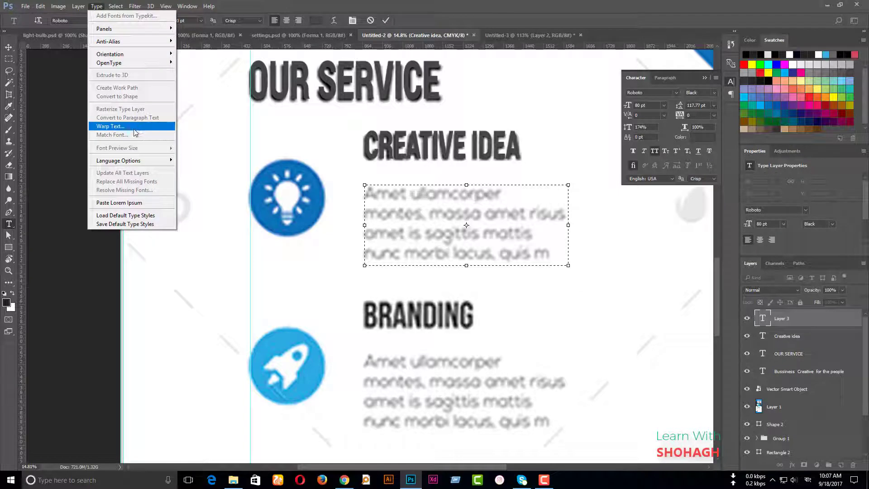
left_click(156, 216)
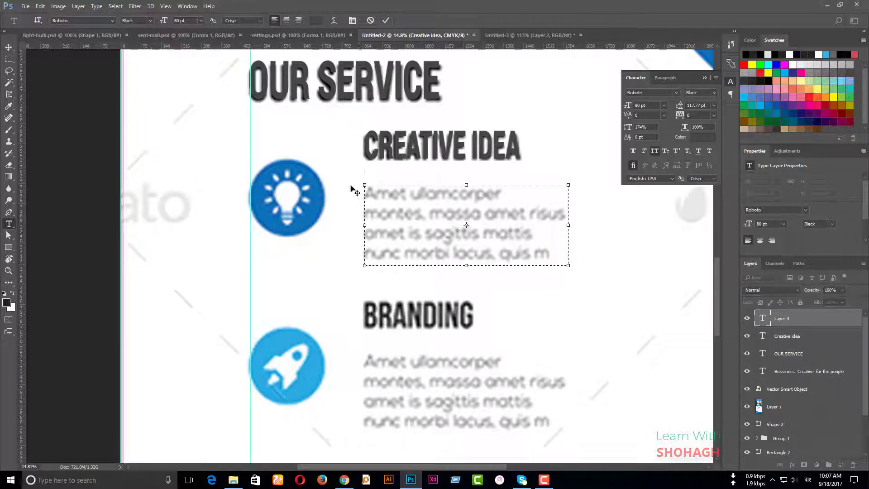
left_click(370, 20)
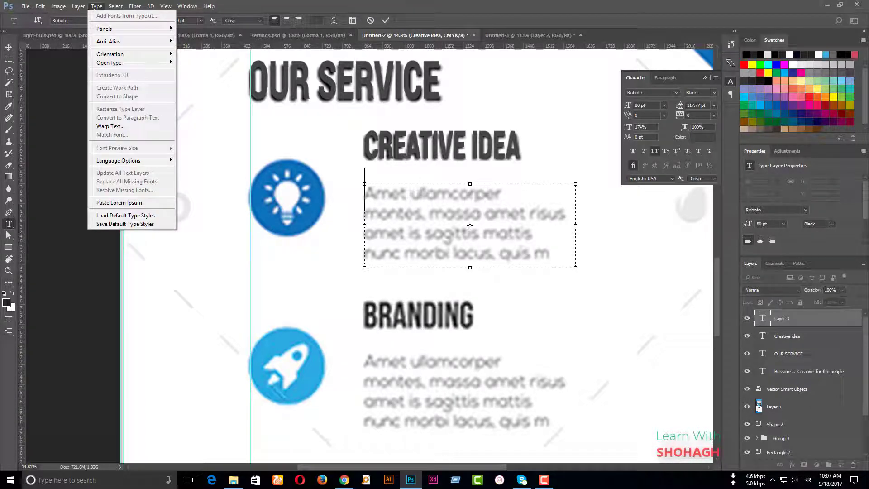
left_click(119, 202)
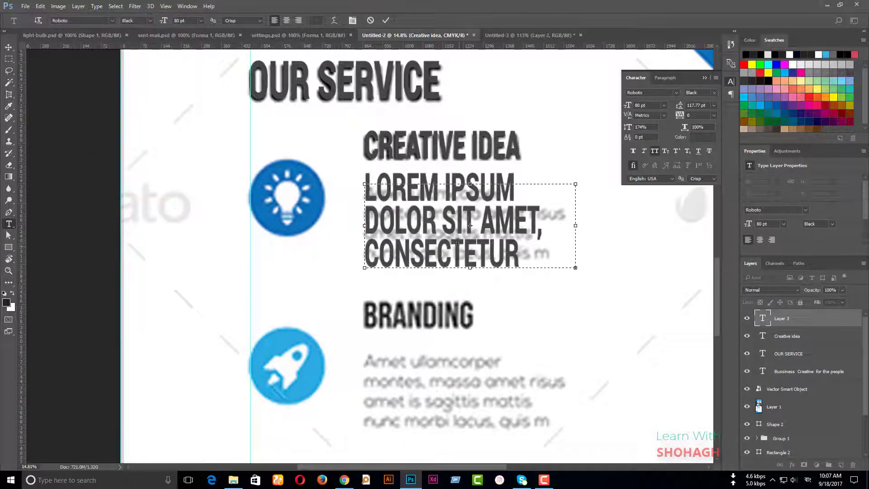
key("ctrl+a")
- Give the placeholder paragraph Regular font style with automatic line spacing
left_click(663, 105)
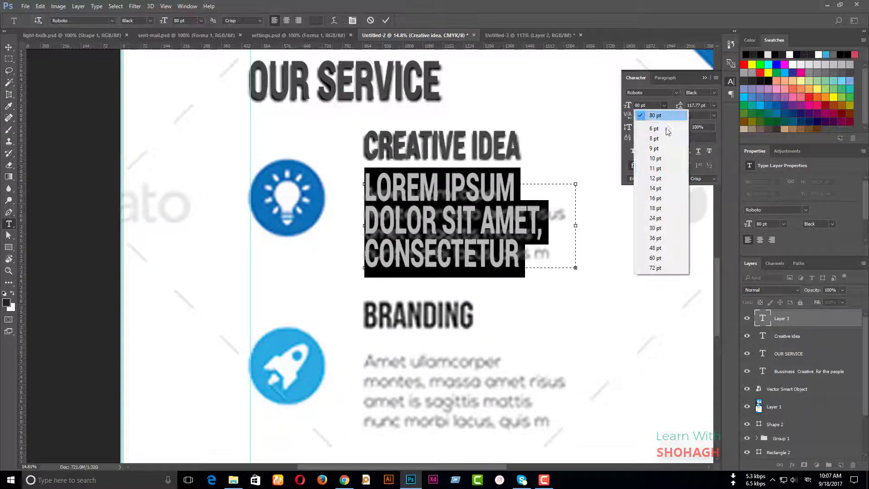
left_click(670, 163)
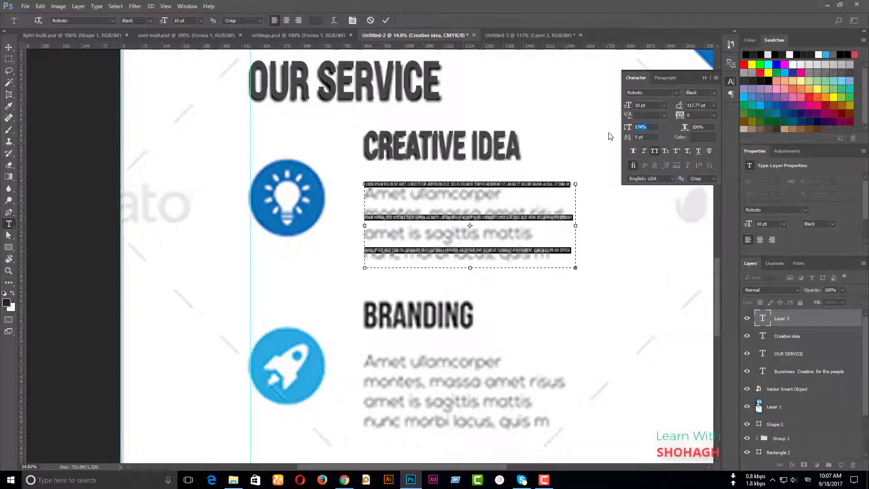
type("100")
left_click(714, 105)
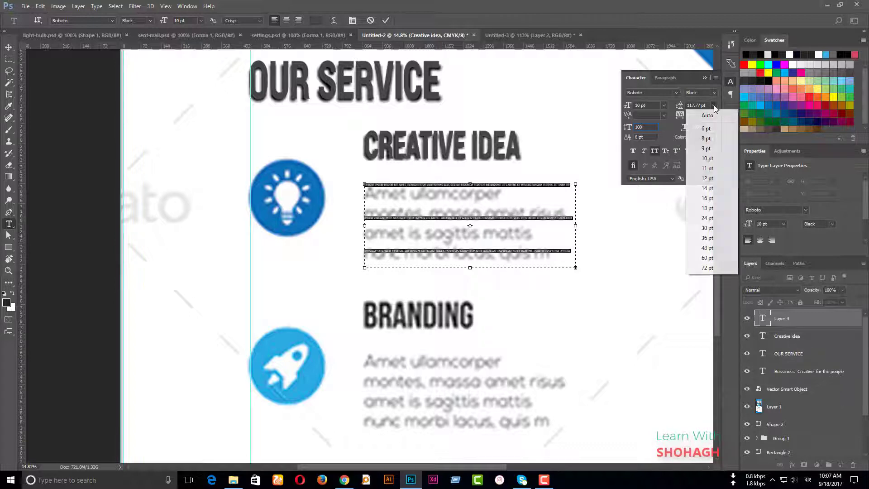
left_click(704, 112)
left_click(711, 94)
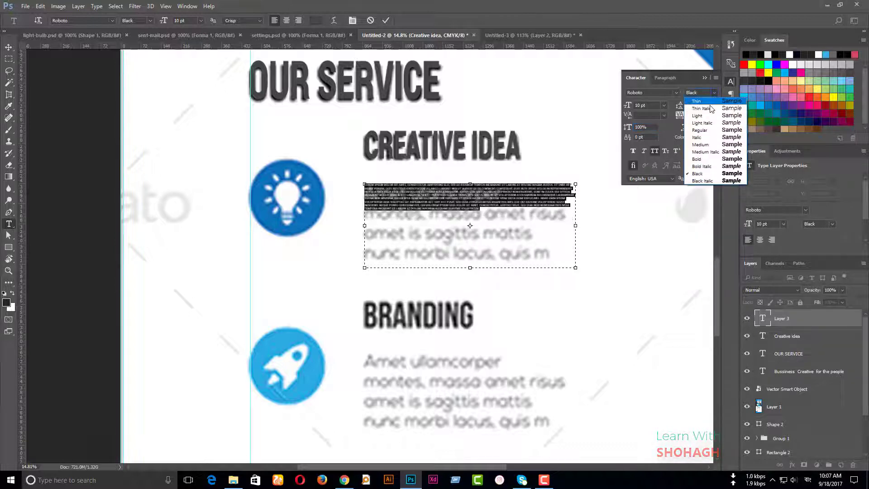
left_click(699, 132)
left_click(501, 213)
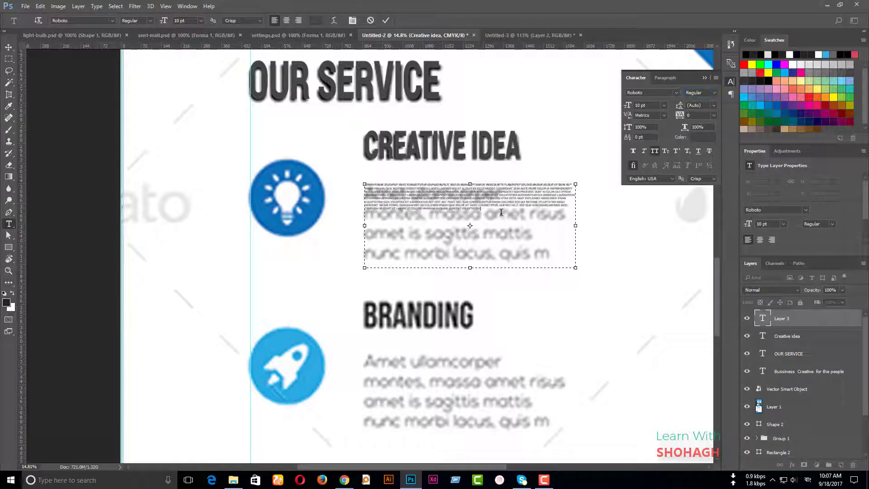
left_click_drag(501, 212, 361, 170)
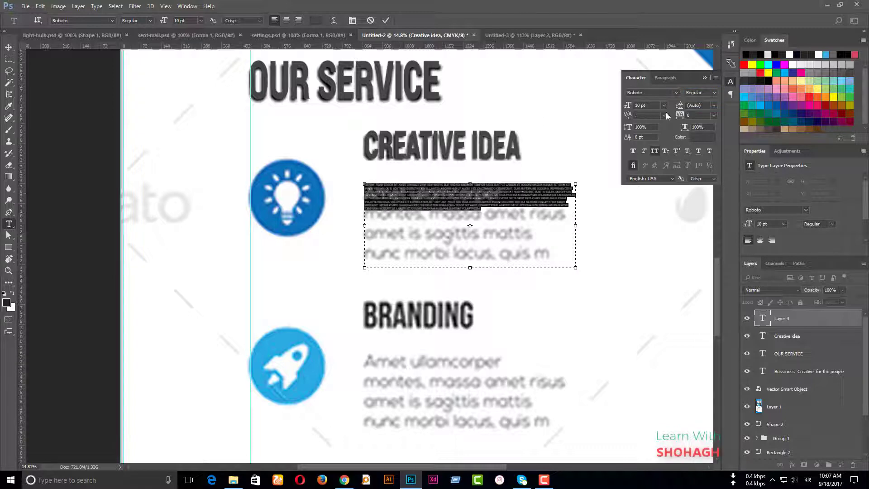
- Trim the placeholder text after CUPIDATAT, removing the surplus last lines
scroll(646, 105, "up", 1)
scroll(647, 105, "up", 2)
scroll(647, 105, "up", 2)
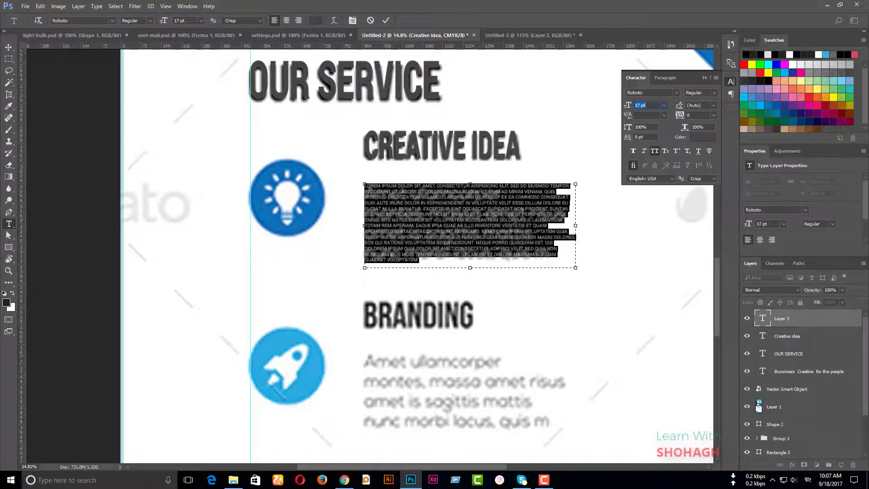
scroll(647, 105, "up", 2)
left_click_drag(513, 209, 564, 293)
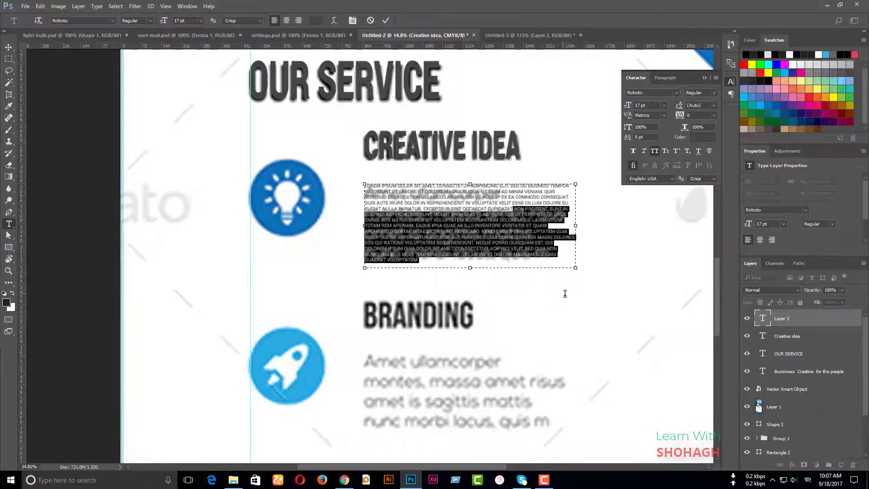
key("BackSpace")
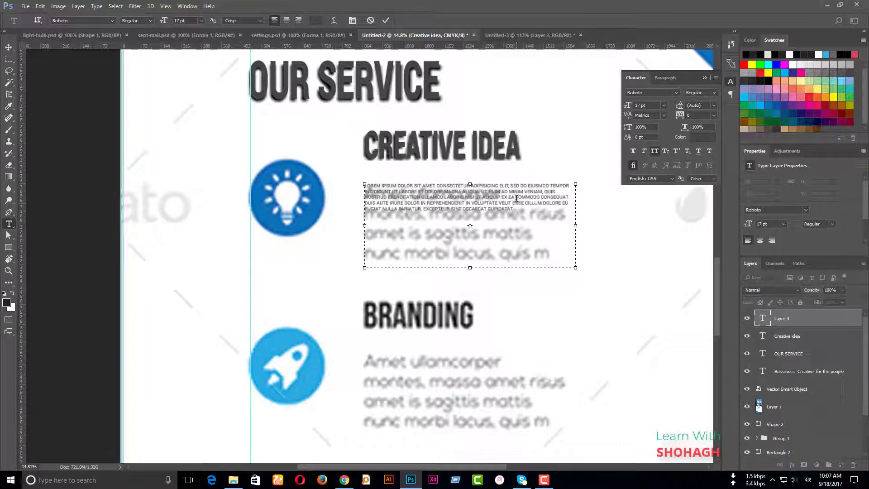
key("shift+Up")
key("shift+Up")
key("BackSpace")
key("ctrl+a")
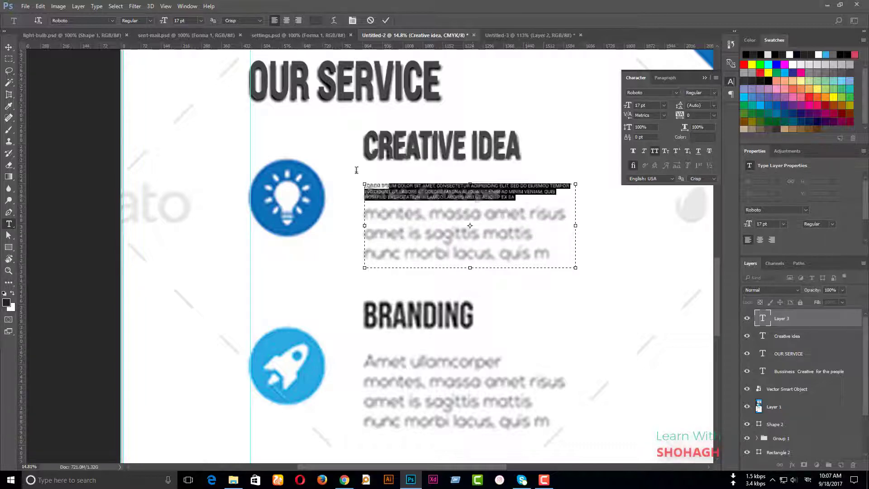
- Turn off All Caps, enlarge the paragraph to 37 pt, and raise leading to 53 pt
left_click(654, 152)
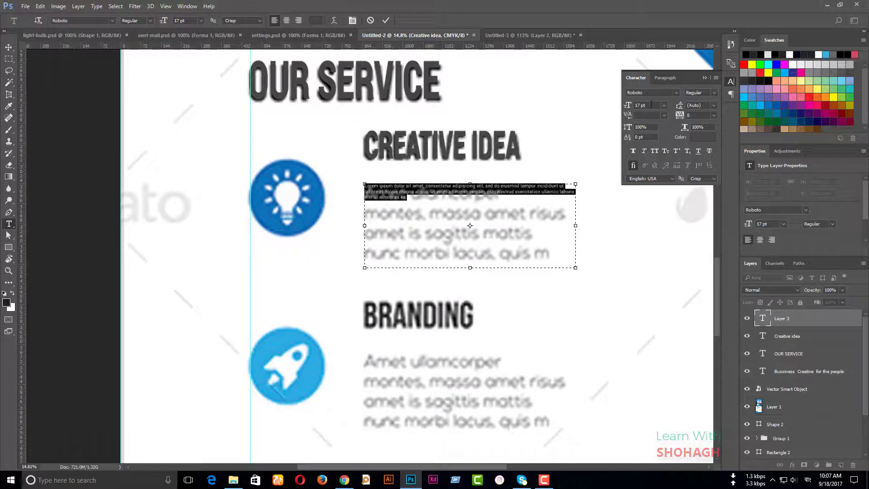
key("Up")
key("Up")
key("Up")
key("Up")
key("Up")
key("Up")
key("Up")
key("Up")
key("Up")
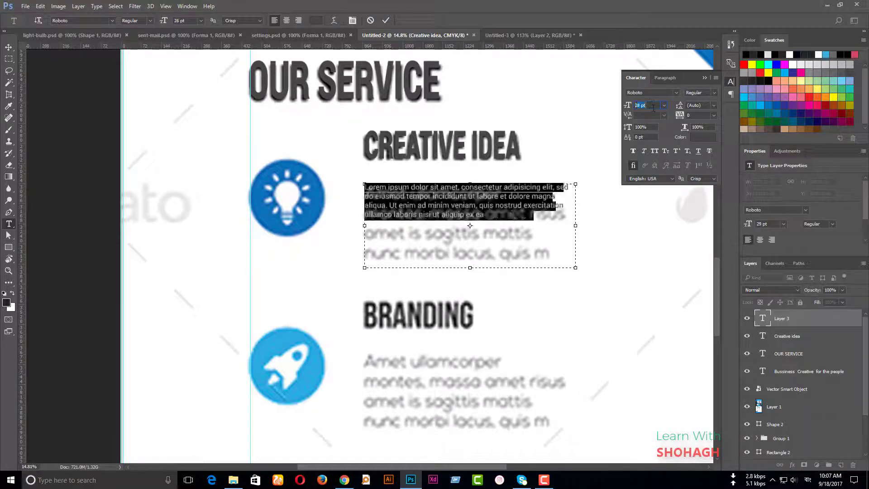
key("Up")
key("Up")
key("Up")
key("Up")
key("Up")
key("Up")
key("Up")
key("Up")
key("Up")
key("Up")
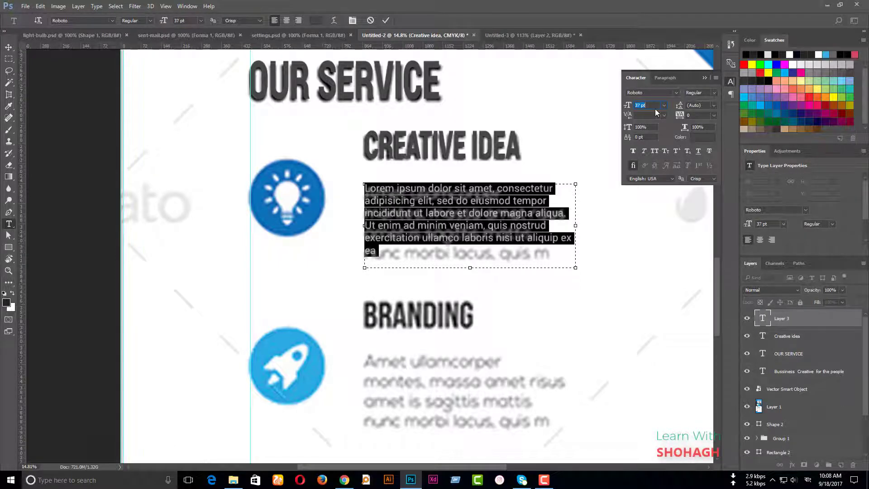
left_click(712, 105)
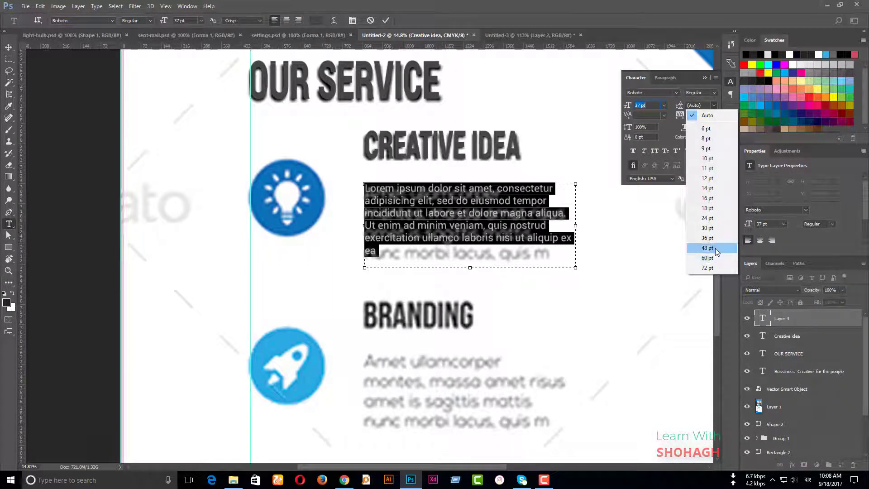
left_click(715, 248)
left_click(696, 105)
key("Up")
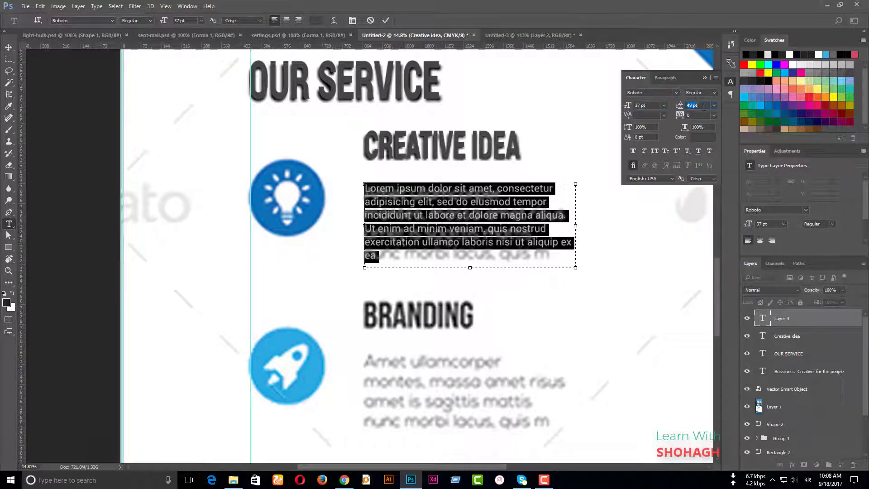
key("Up")
key("Up")
key("Up")
key("Up")
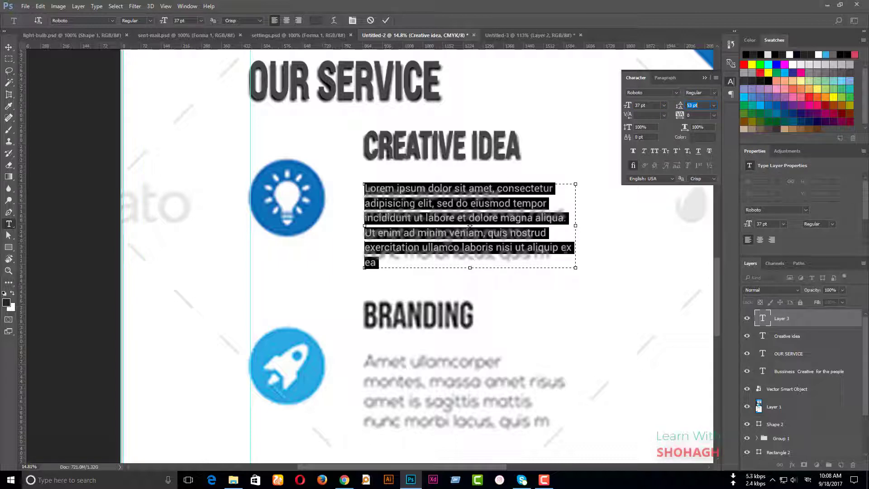
- Delete the trailing words 'ex ea', set leading to 54 pt, and commit the text
mouse_move(561, 248)
left_mouse_down()
mouse_move(563, 268)
mouse_move(323, 169)
left_mouse_up()
key("BackSpace")
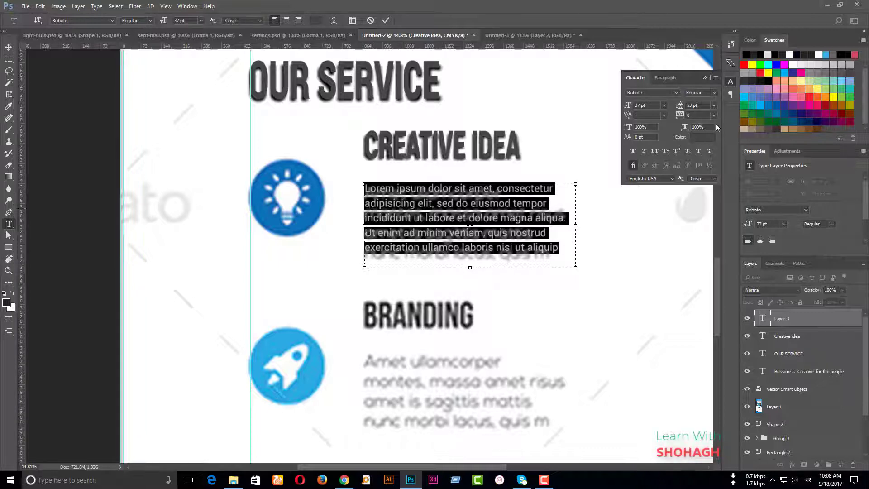
key("Up")
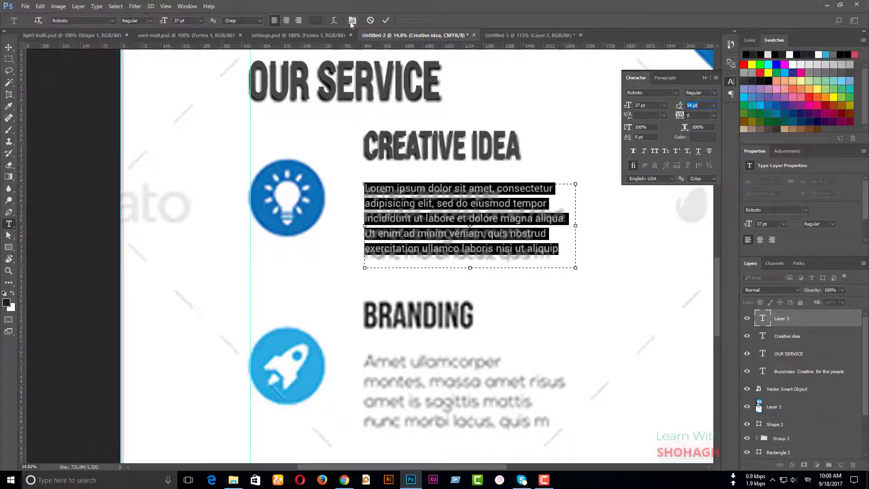
left_click(388, 21)
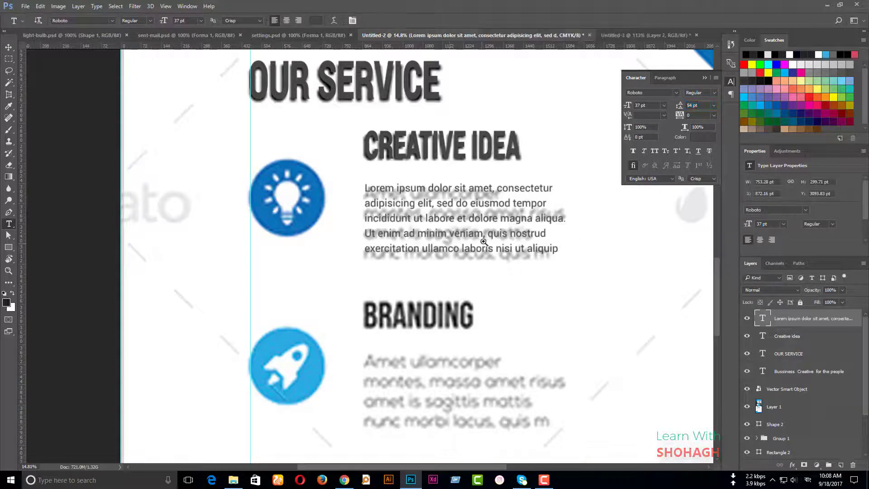
- Narrow the Creative Idea paragraph box so its lines re-wrap
mouse_move(484, 241)
left_mouse_down()
mouse_move(458, 227)
mouse_move(466, 240)
left_mouse_up()
left_click(418, 218)
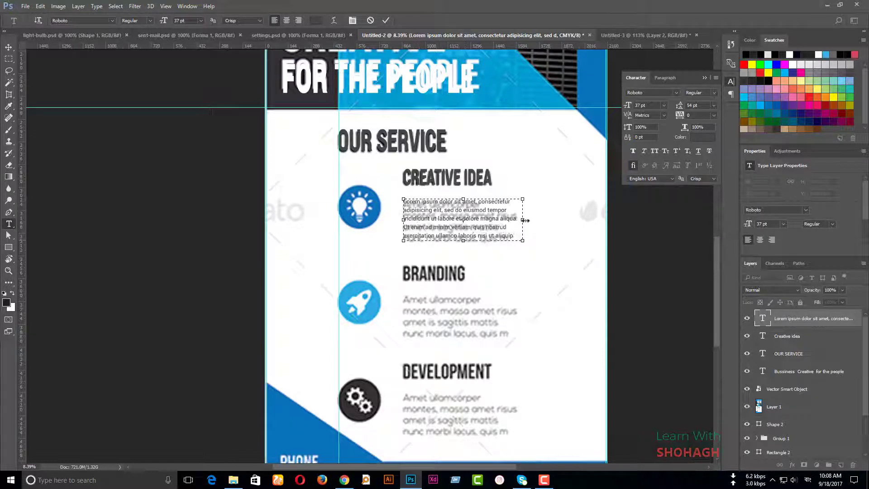
left_click_drag(525, 220, 518, 220)
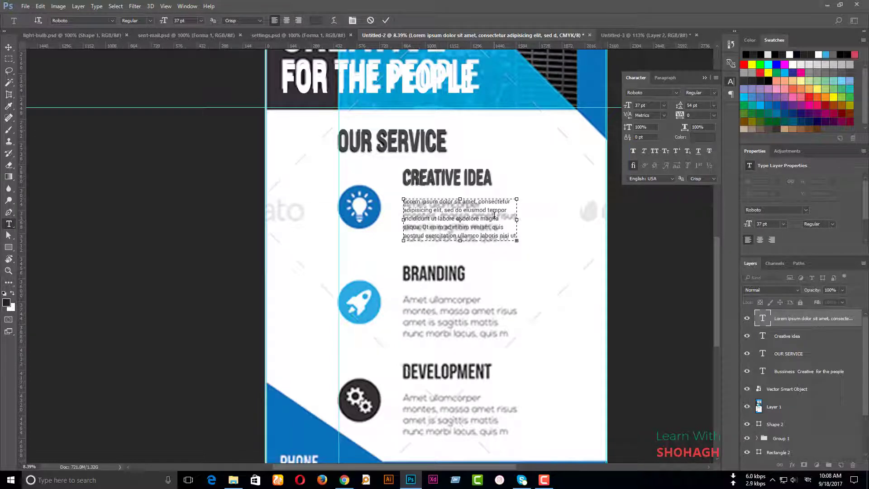
key("ctrl+a")
- Change the paragraph text colour to grey 5e5e5e and commit the edit
left_click(701, 137)
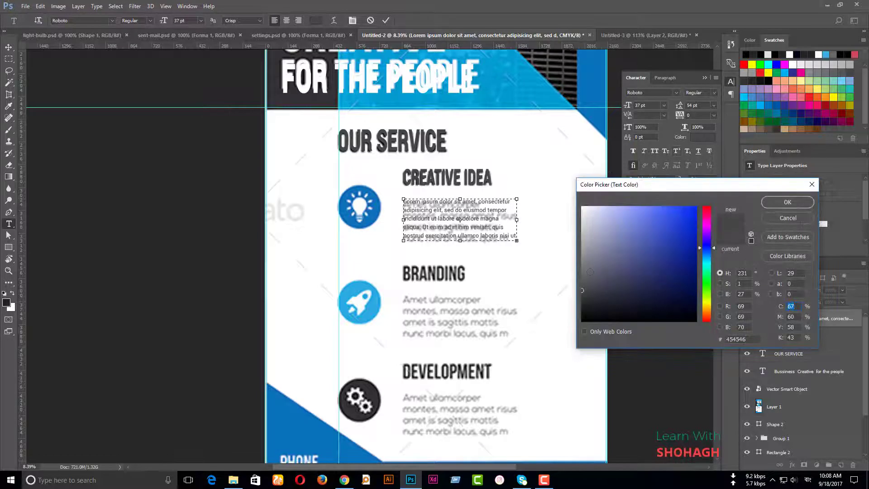
left_click_drag(583, 290, 579, 279)
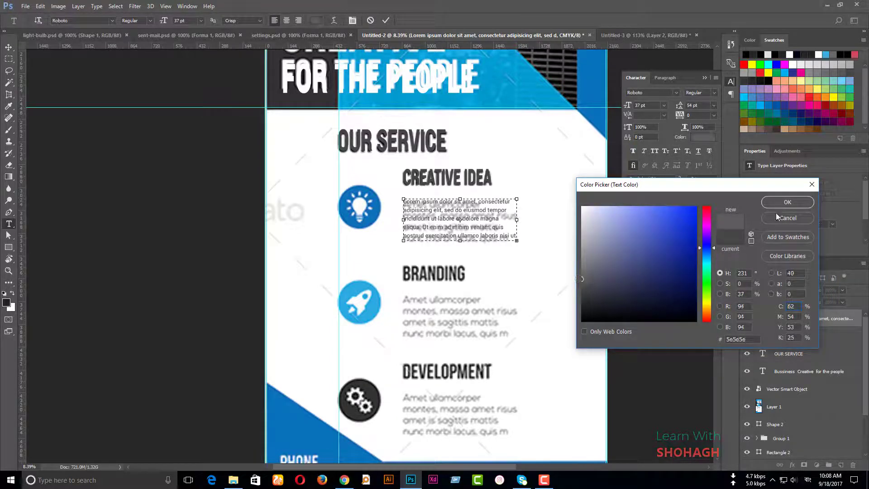
left_click(788, 202)
left_click(8, 48)
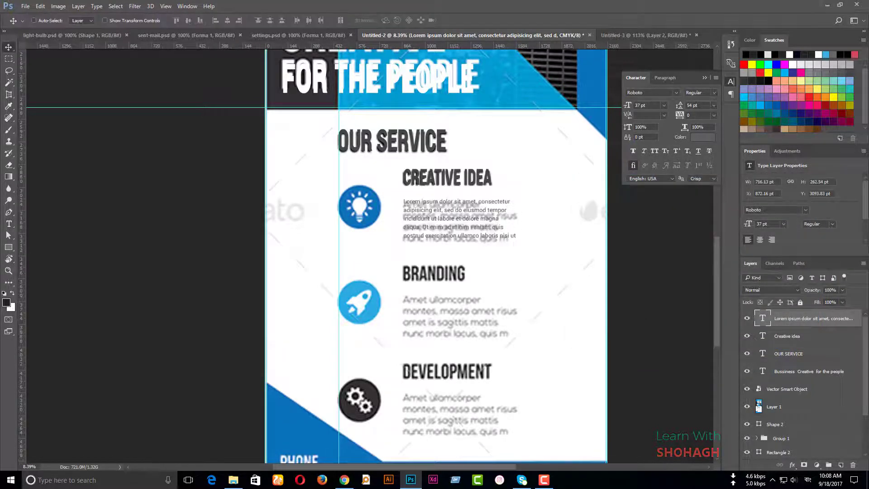
- Check the spacing between the heading and paragraph, then start Save As
left_click(787, 342, "shift")
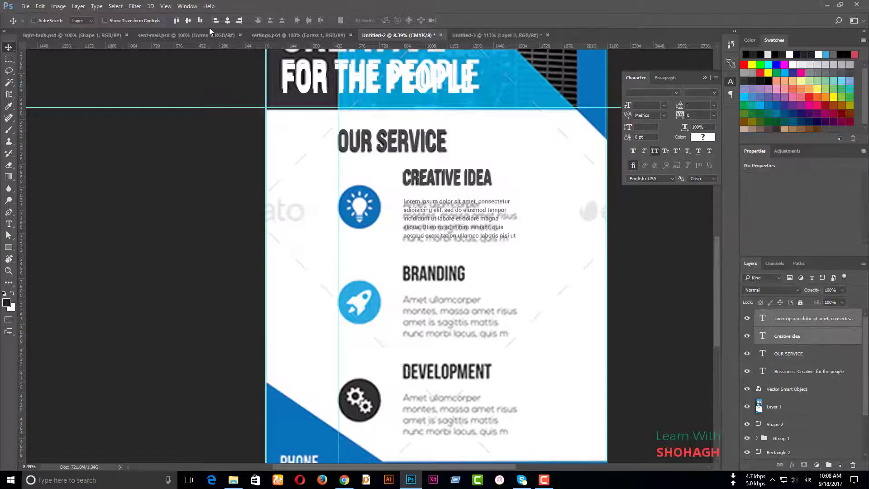
key("ctrl")
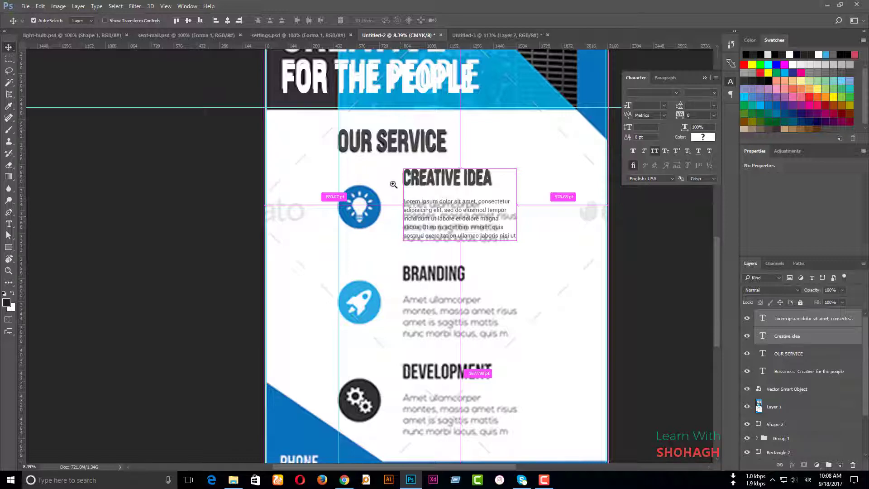
scroll(393, 184, "up", 1)
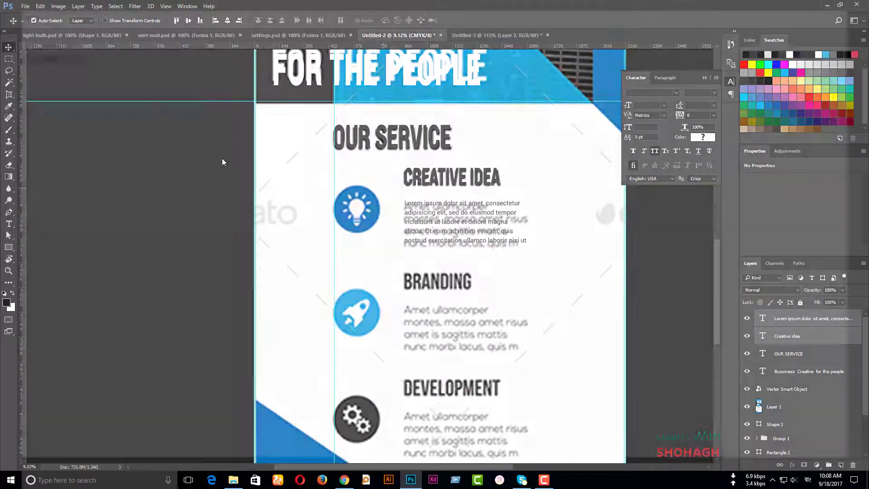
key("ctrl+shift+s")
- Save the banner as 1.psd in the Desktop's Banner folder
left_click(37, 67)
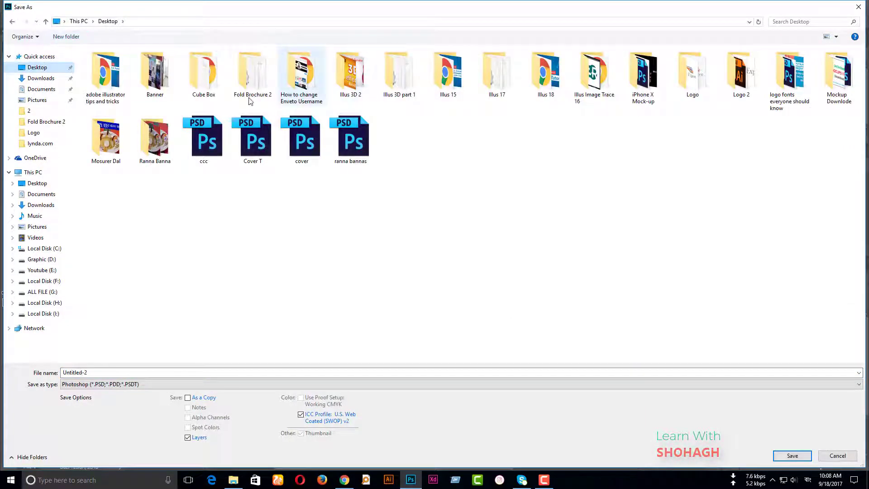
left_click(251, 88)
double_click(152, 80)
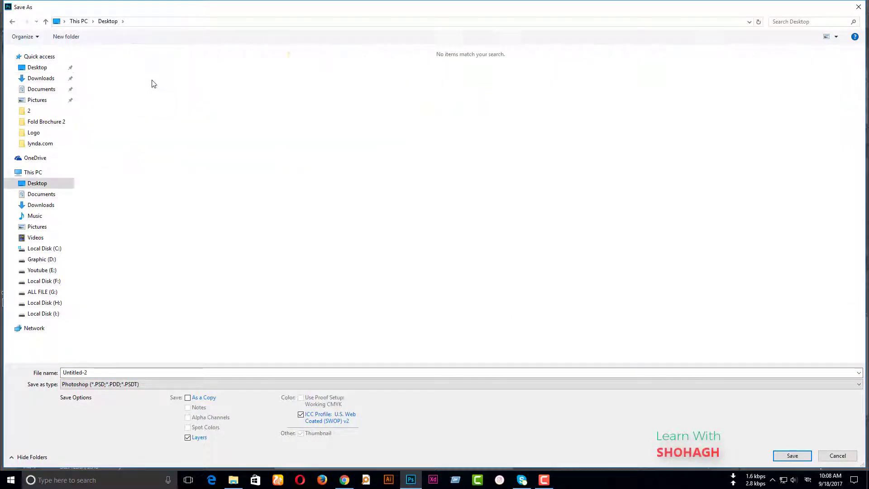
double_click(674, 373)
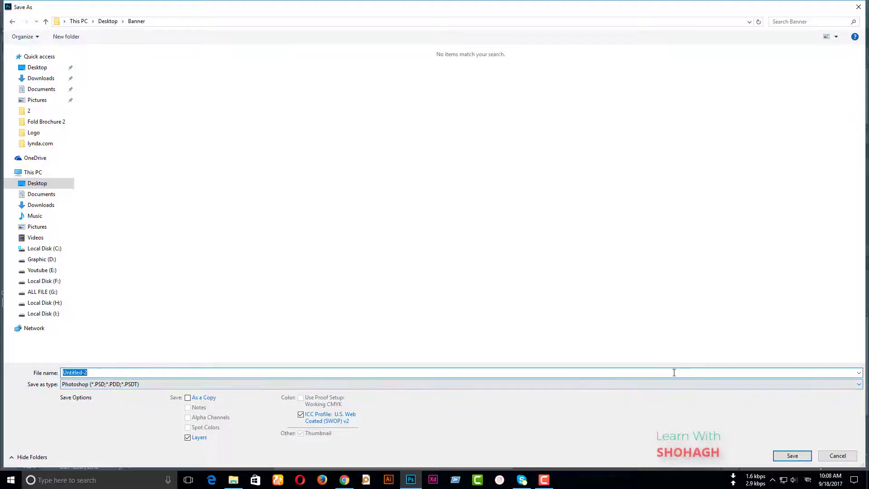
type("1")
key("Return")
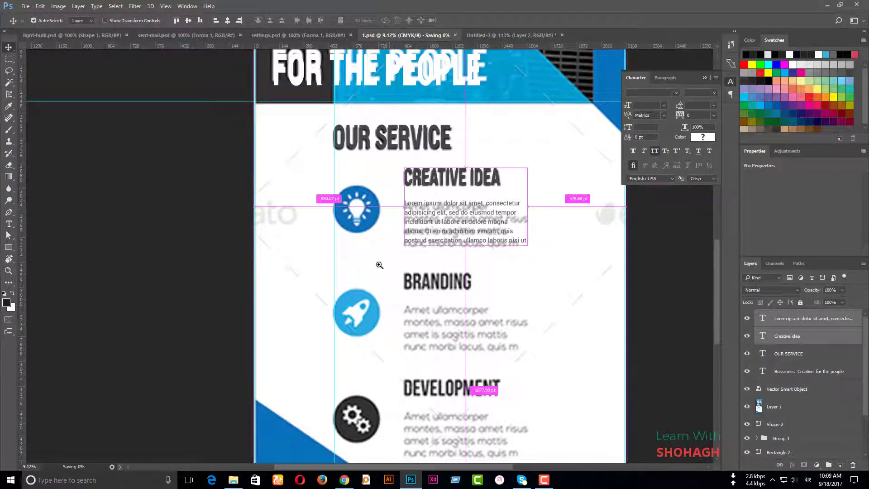
- Draw an Ellipse 1 circle in the icon's sampled blue over the lightbulb icon
scroll(408, 254, "up", 3)
scroll(404, 250, "up", 2)
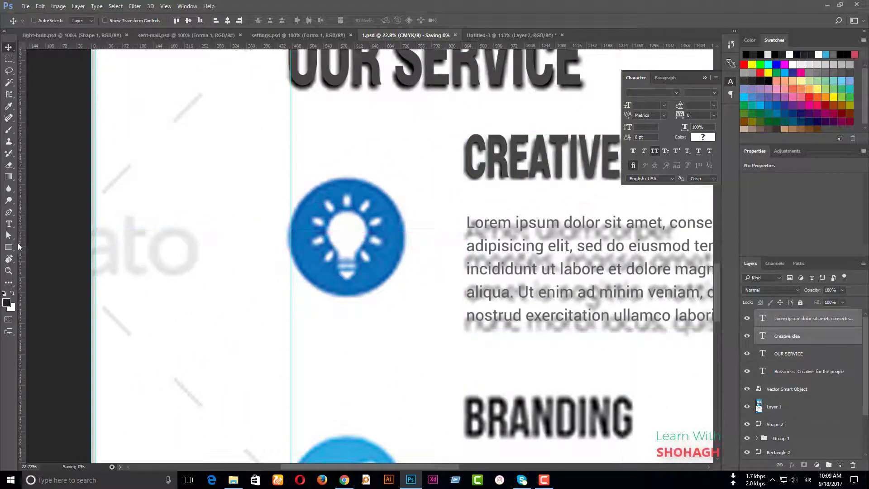
left_click(8, 246)
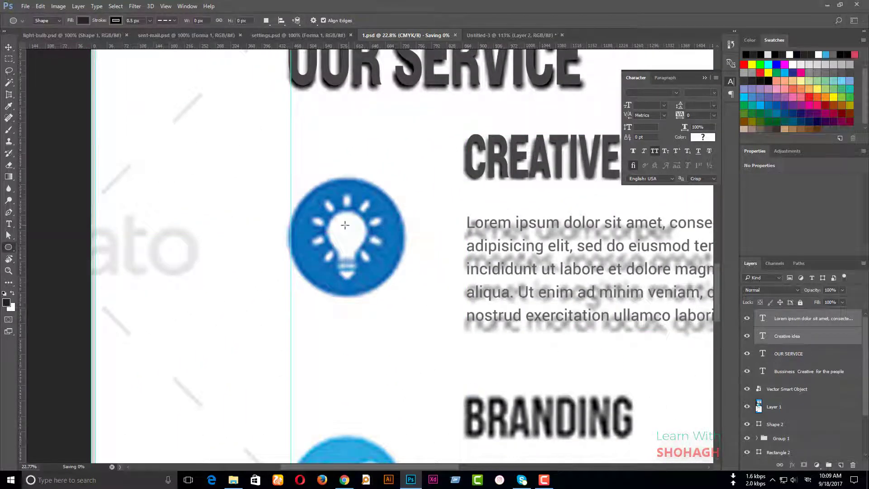
left_click(382, 248)
left_click_drag(337, 213, 417, 296)
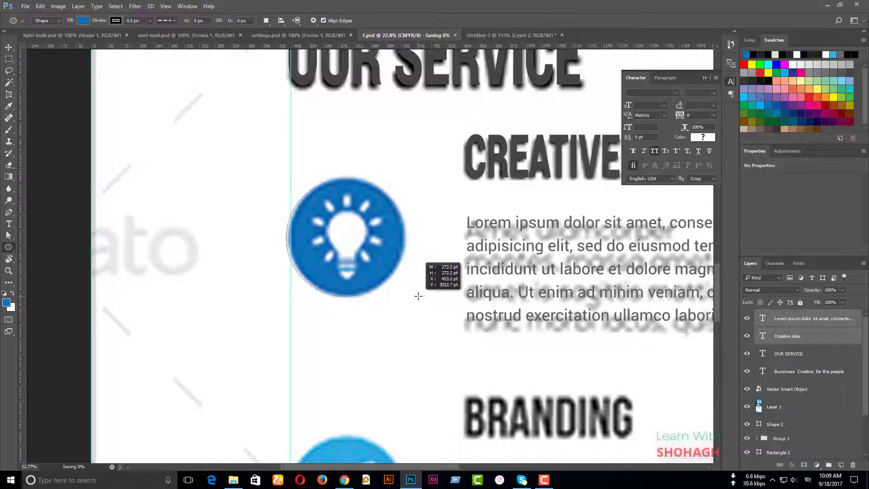
left_click_drag(417, 296, 419, 295)
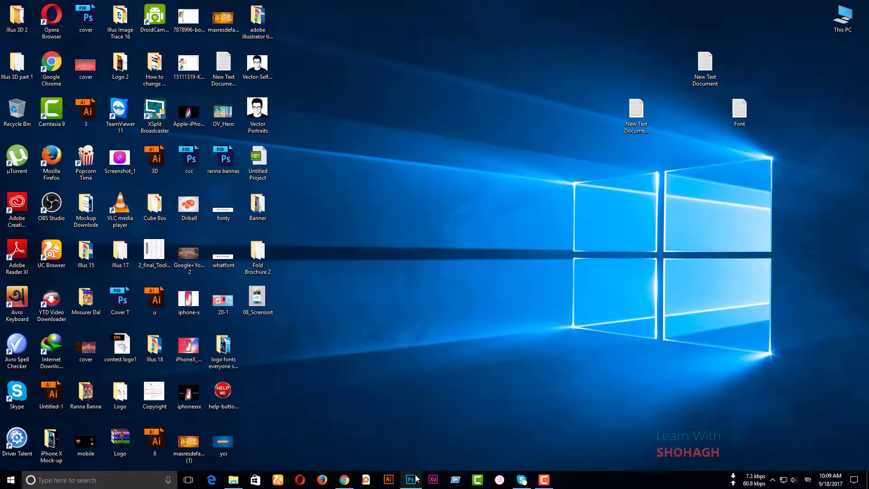
left_click(410, 479)
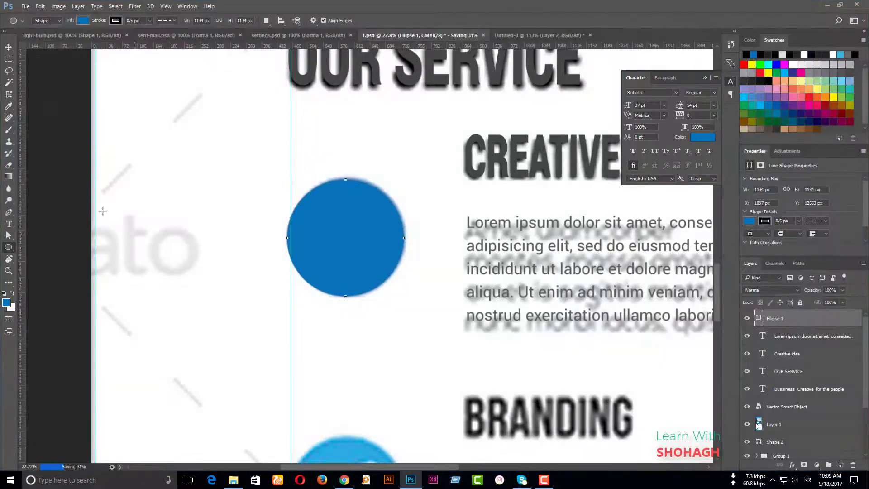
left_click(8, 47)
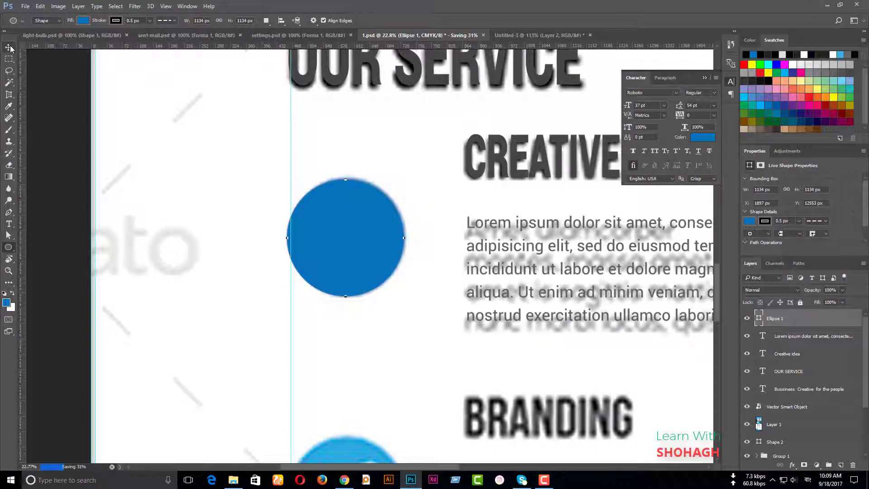
- Drag the black bulb from light-bulb.psd onto the blue circle in 1.psd
left_click(292, 35)
left_click(207, 36)
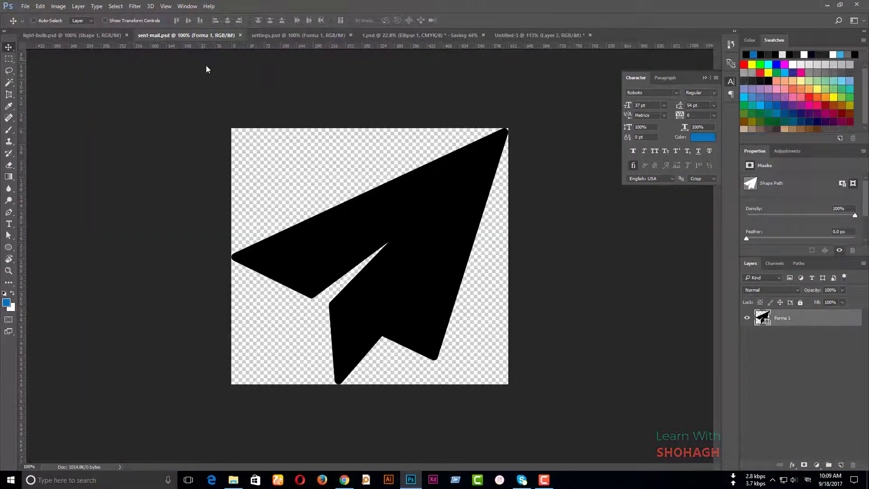
left_click(91, 35)
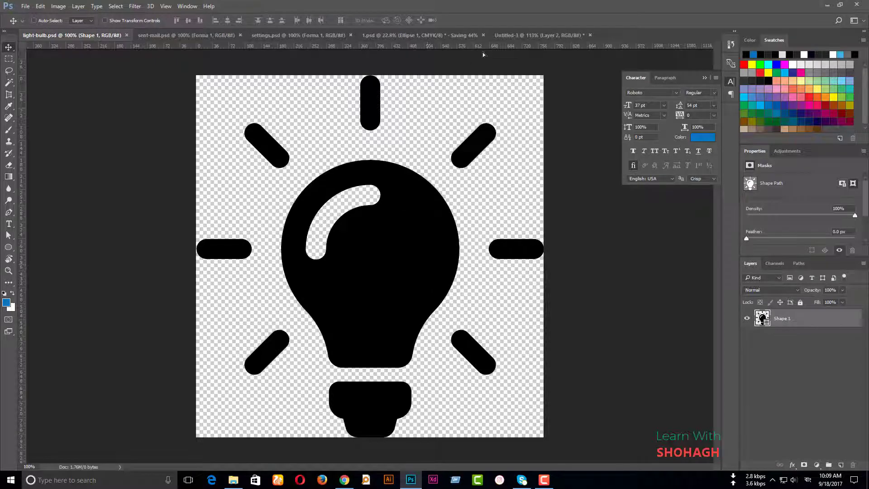
mouse_move(483, 54)
left_mouse_down()
mouse_move(307, 278)
mouse_move(378, 126)
left_mouse_up()
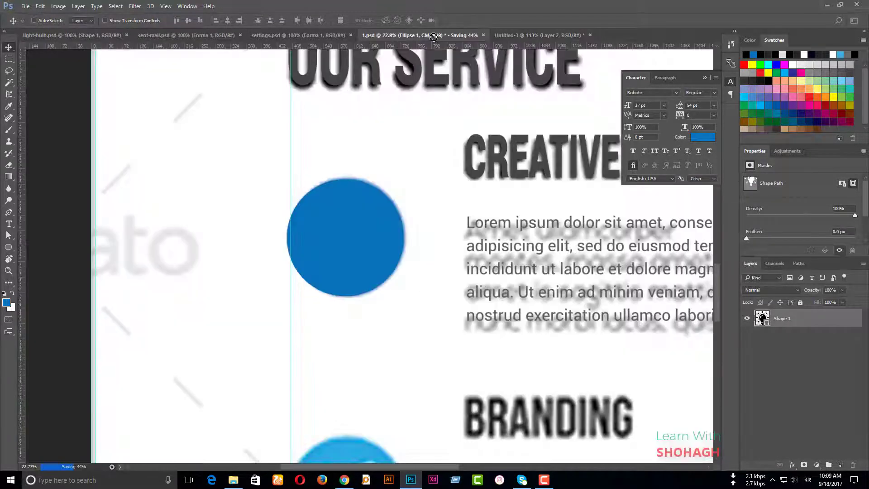
mouse_move(335, 330)
left_mouse_down()
mouse_move(345, 244)
mouse_move(364, 235)
left_mouse_up()
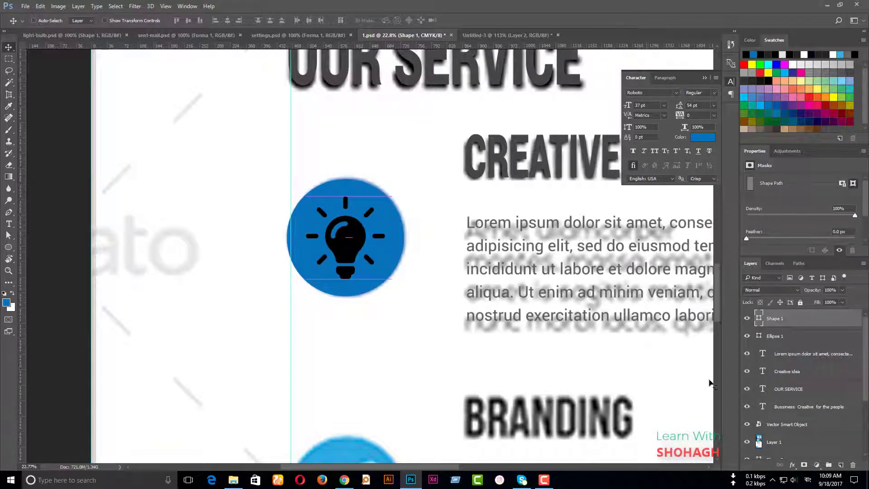
- Set the Shape 1 lightbulb's fill colour to white ffffff
left_click(763, 337, "shift")
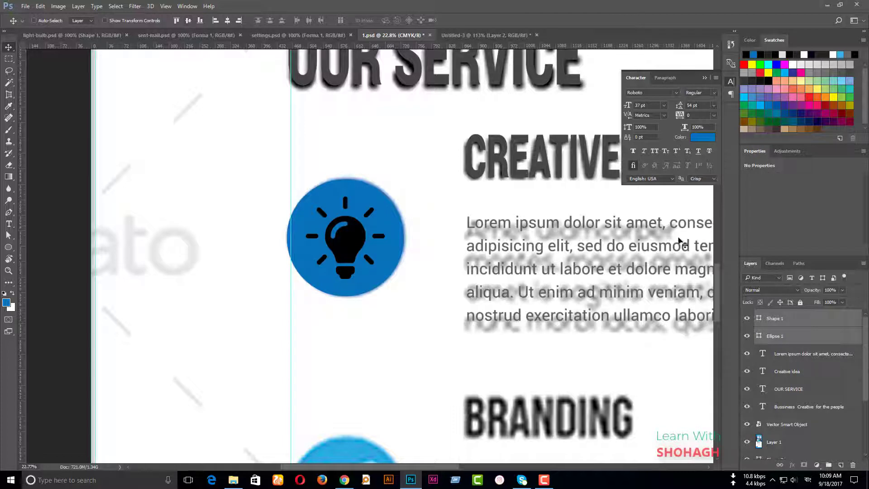
left_click(775, 325)
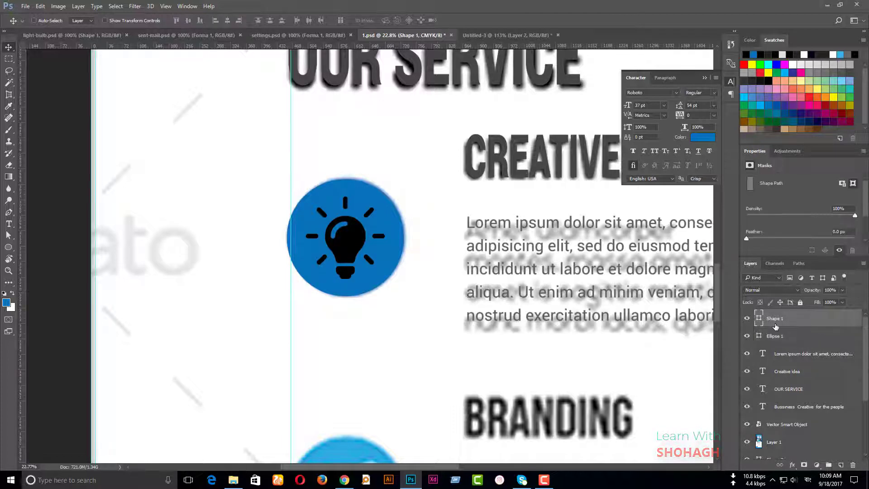
double_click(759, 318)
left_click_drag(605, 229, 539, 186)
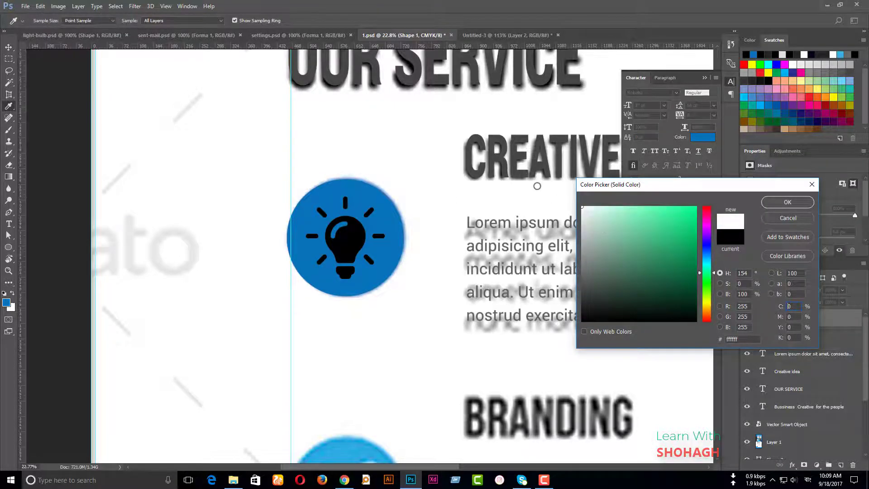
left_click(772, 204)
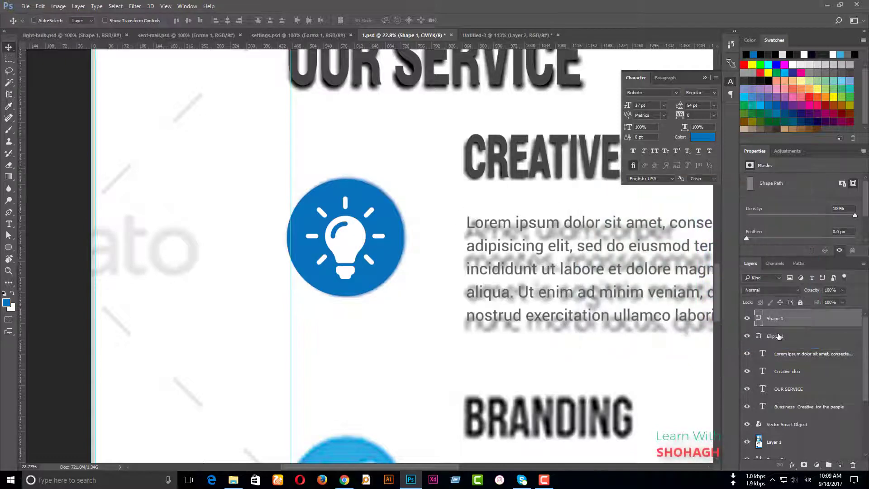
- Group the bulb and circle as Group 2, then group it with the text as Group 3
left_click(779, 336, "ctrl")
key("ctrl+g")
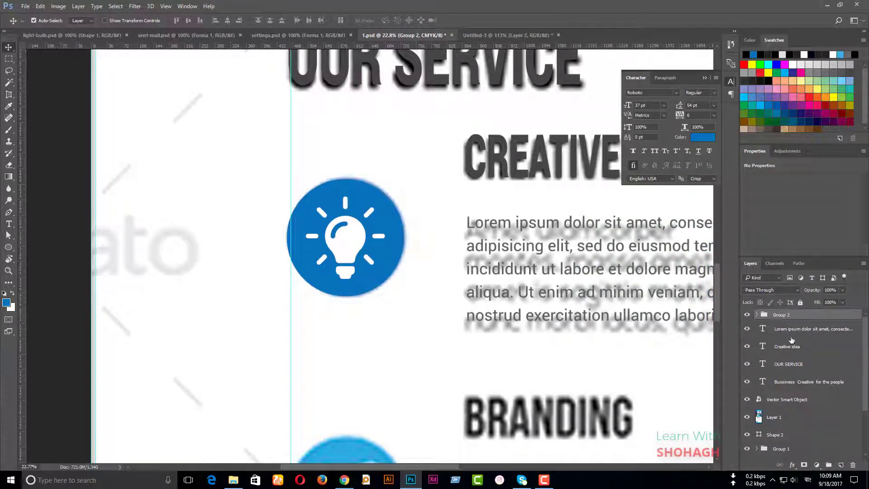
left_click(786, 335, "ctrl")
left_click(790, 327)
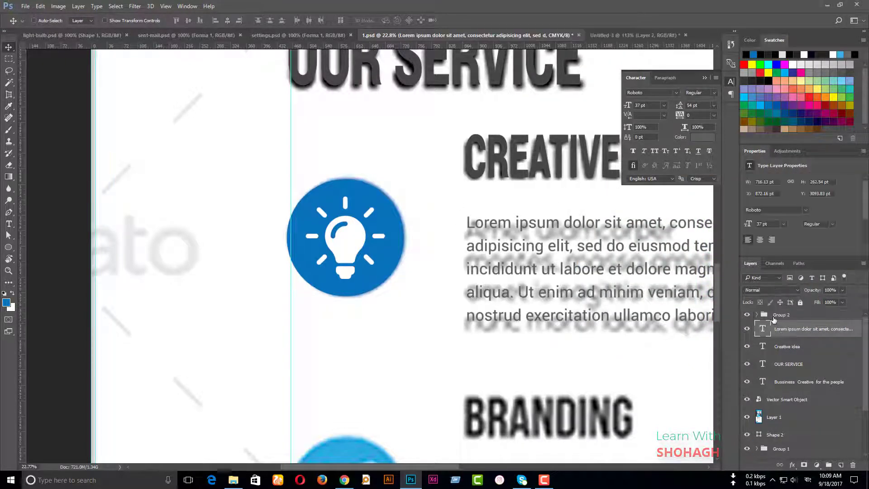
double_click(790, 313)
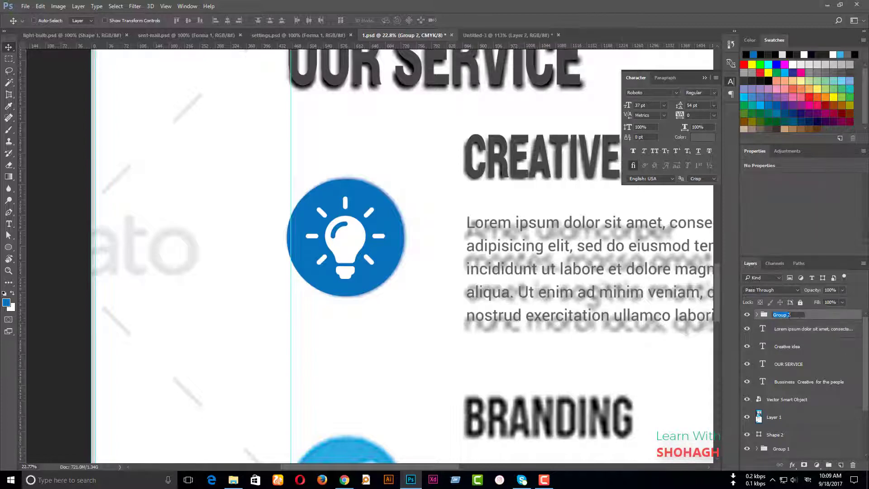
left_click(809, 329)
left_click(799, 346, "shift")
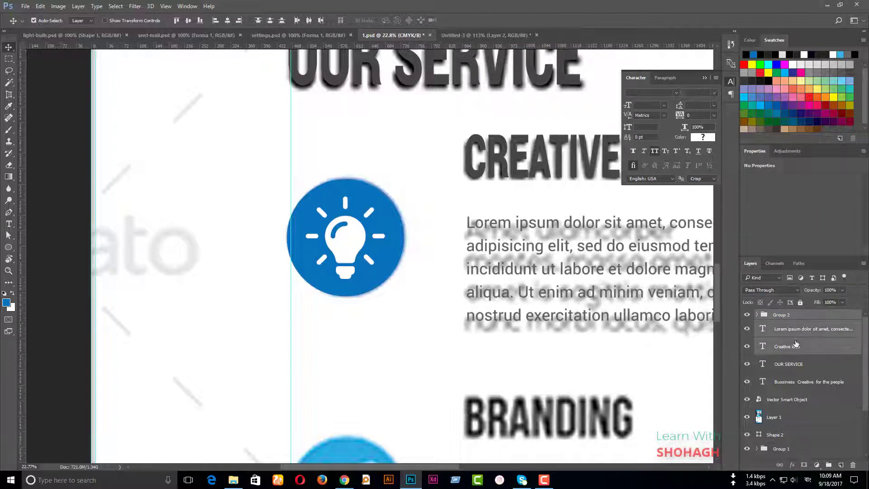
key("ctrl+g")
- Group the Lorem ipsum and Creative idea text layers into Group 4
left_click(746, 315)
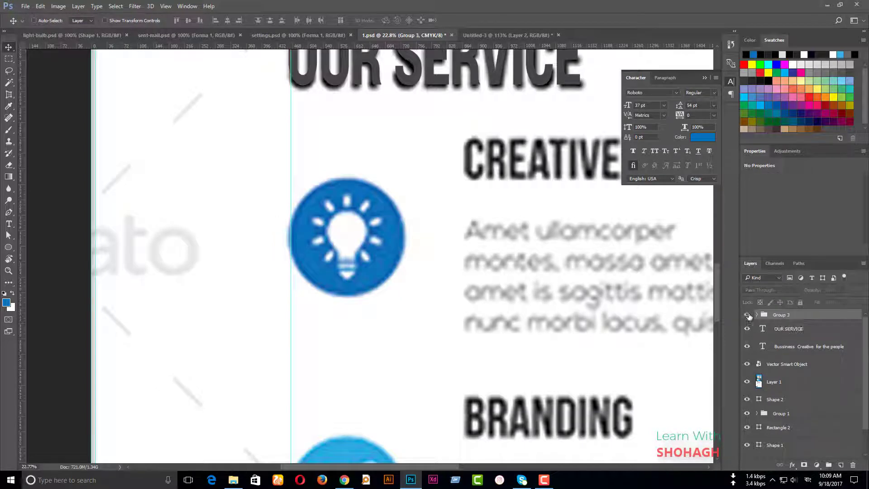
left_click(747, 315)
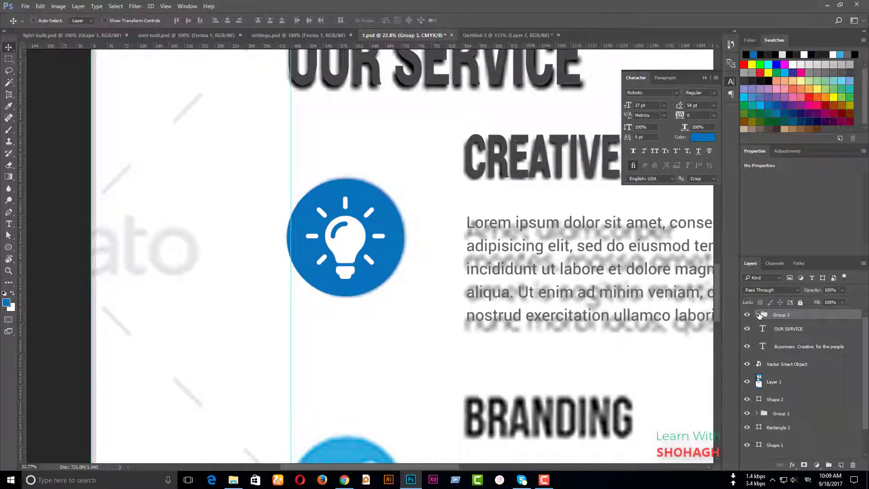
left_click(757, 315)
left_click(797, 342)
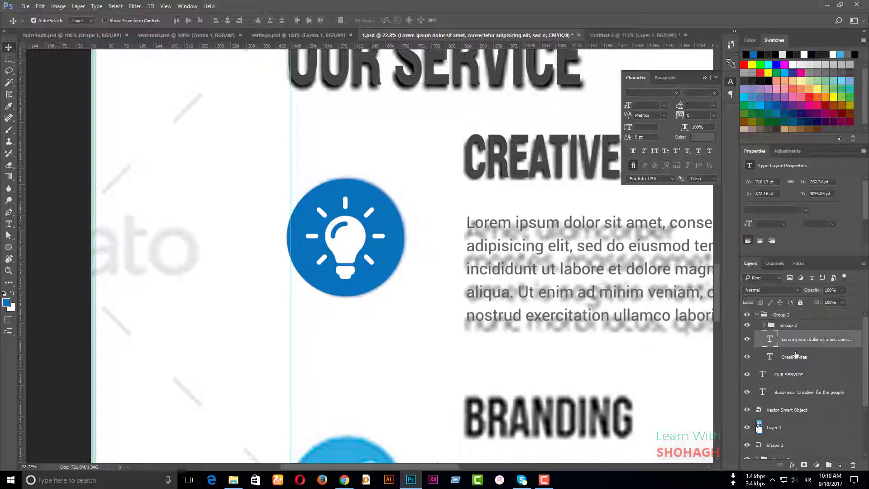
key("ctrl+g")
left_click(790, 326, "ctrl")
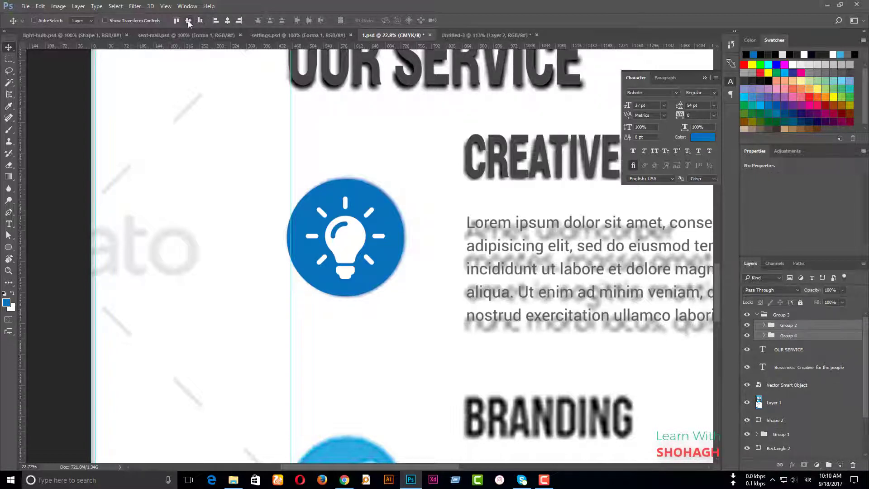
left_click_drag(320, 260, 320, 254)
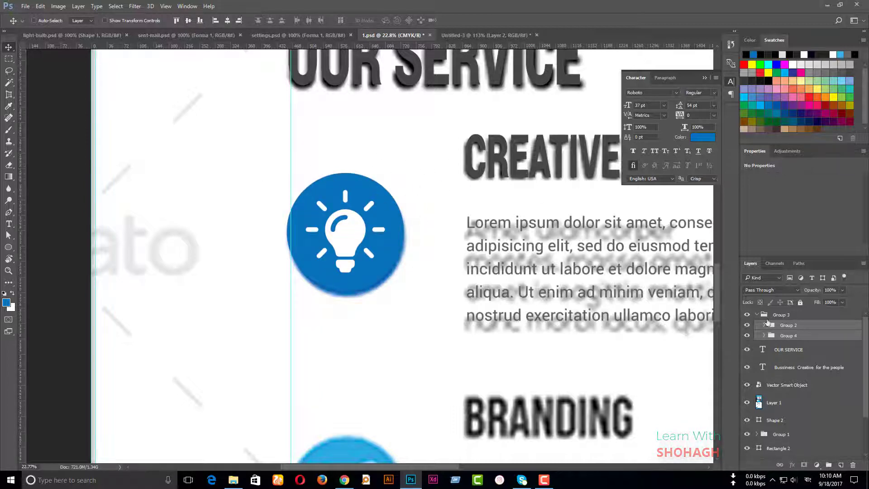
key("ctrl+z")
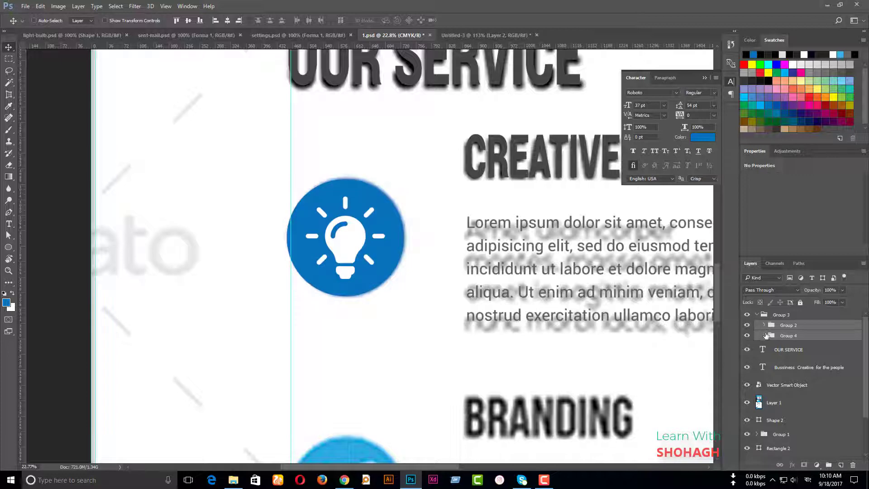
- Nudge the Lorem ipsum paragraph down and vertically centre Group 2 against Group 4
left_click(765, 335)
left_click(804, 350)
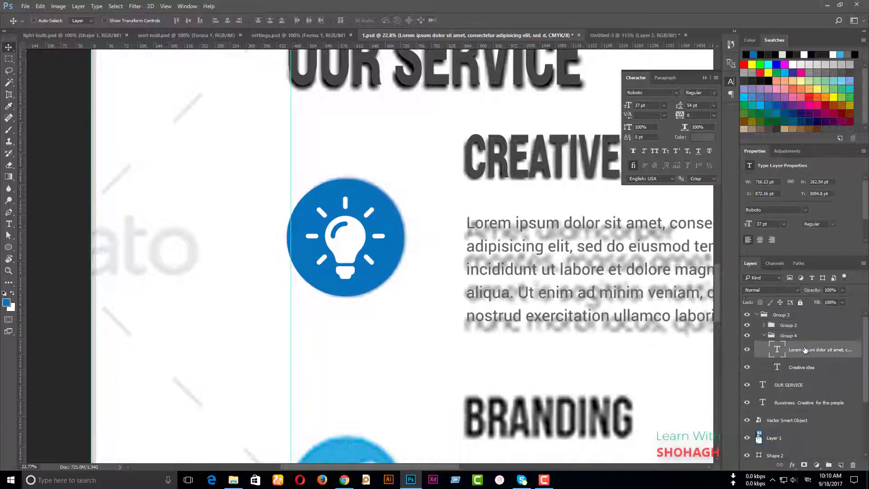
key("shift+Down")
key("shift+Down")
key("shift+Down")
key("shift+Down")
key("shift+Down")
key("Down")
key("Down")
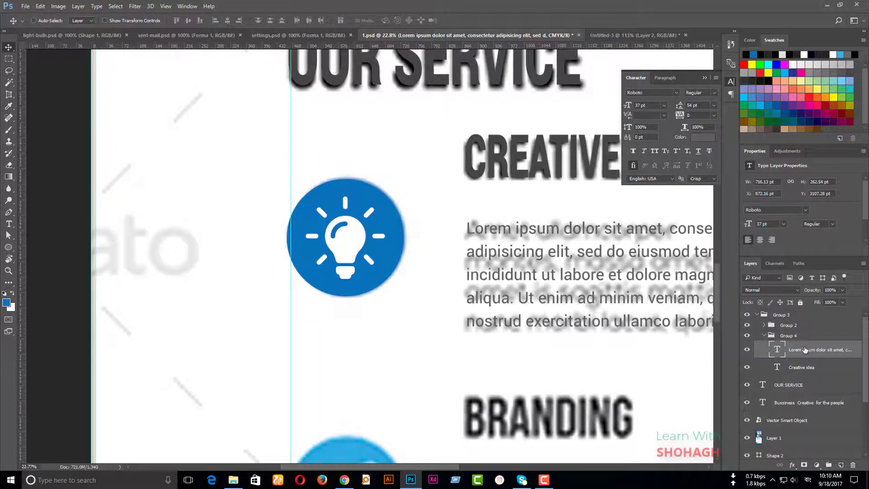
key("Down")
left_click(764, 335)
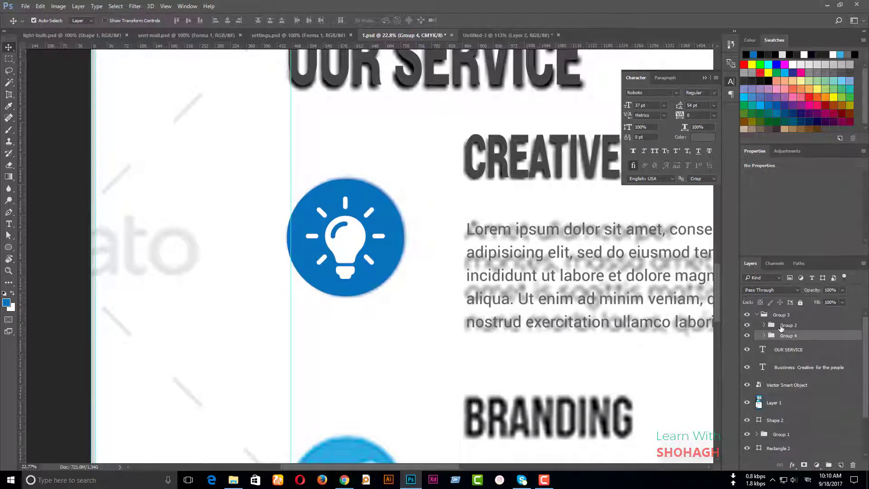
left_click(788, 325, "shift")
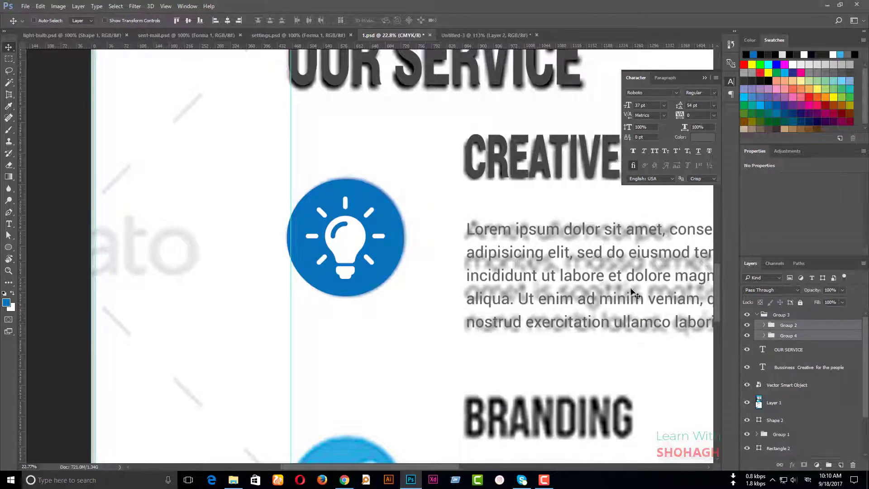
left_click(188, 20)
- Place an Alt-dragged copy of Group 3 over the Branding entry
scroll(365, 170, "down", 4)
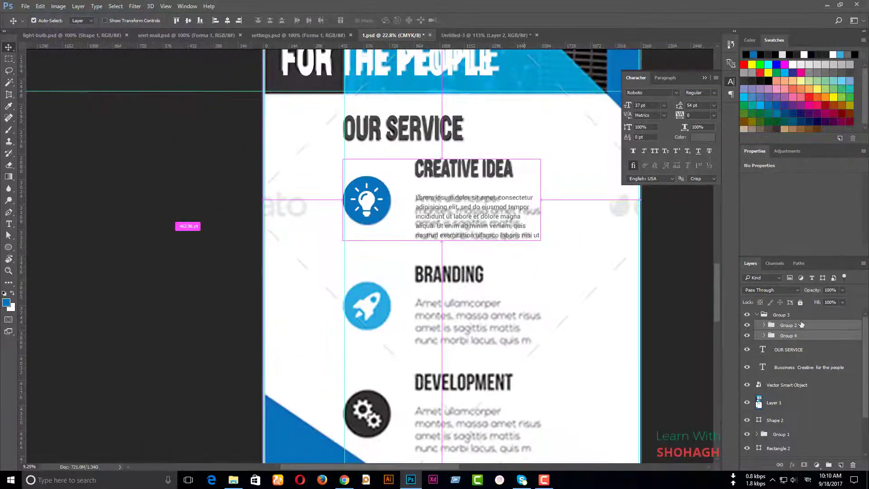
left_click(785, 314)
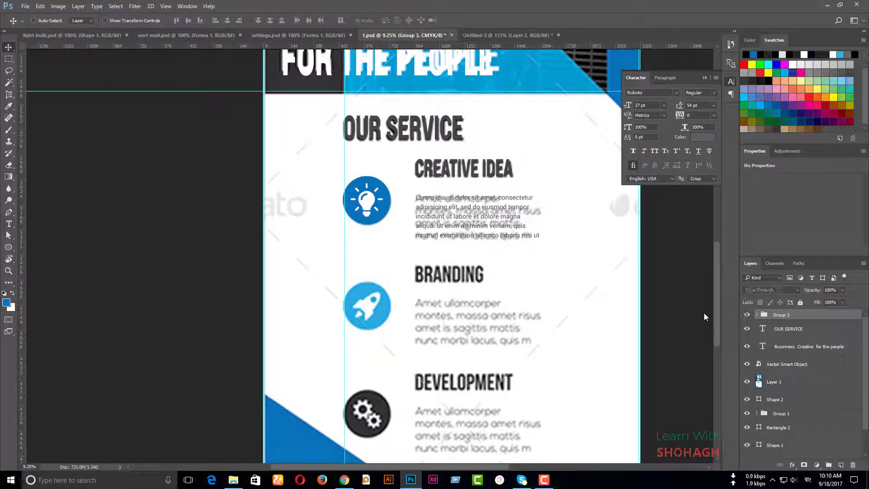
scroll(482, 273, "down", 1)
scroll(475, 254, "up", 1)
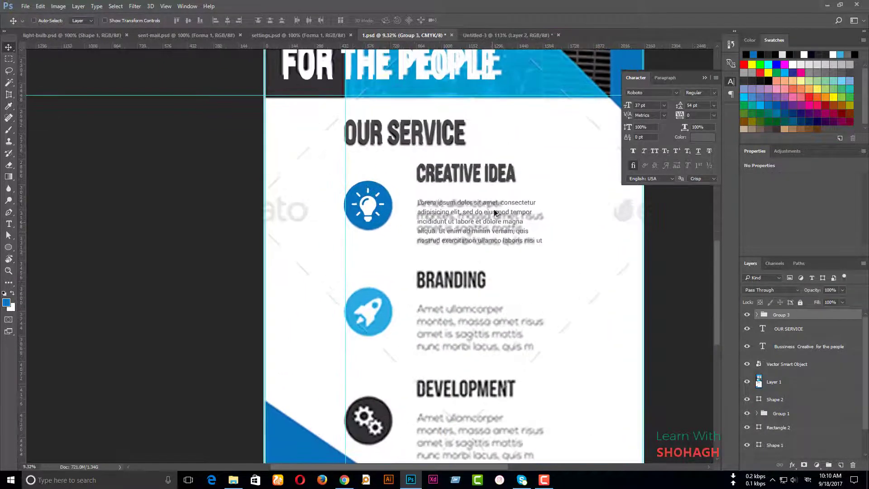
left_click_drag(498, 214, 496, 315)
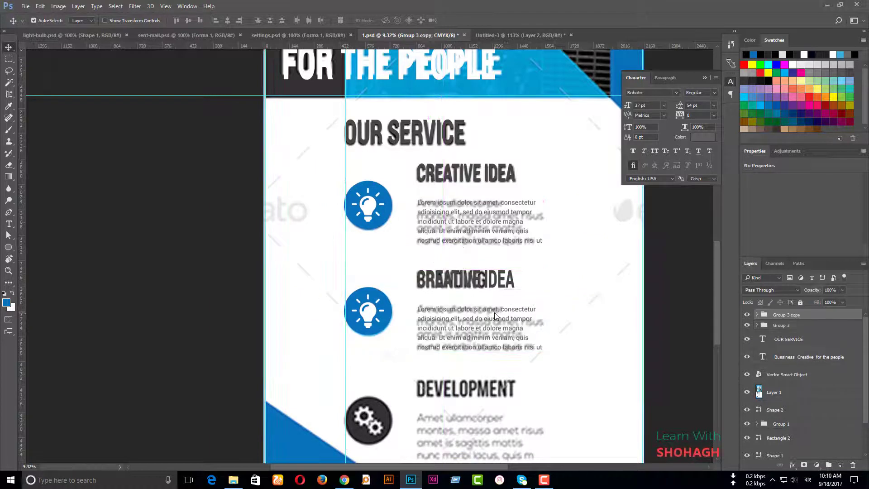
key("ctrl+z")
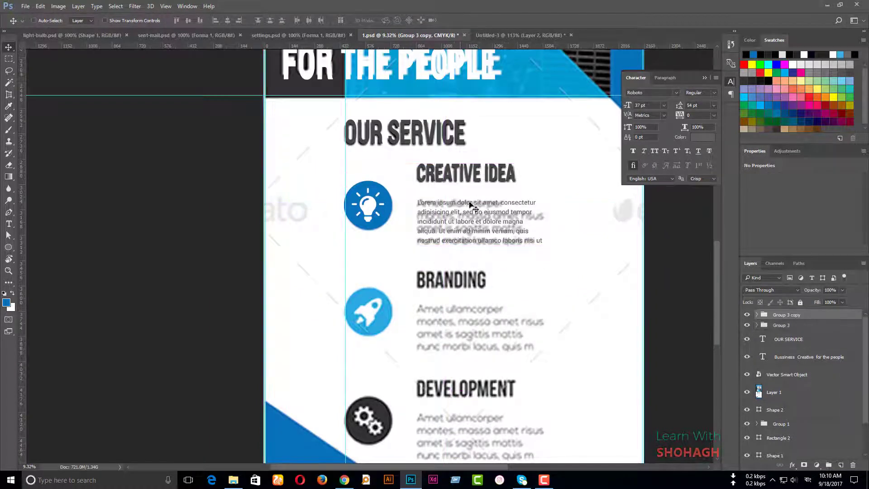
left_click_drag(473, 204, 481, 310)
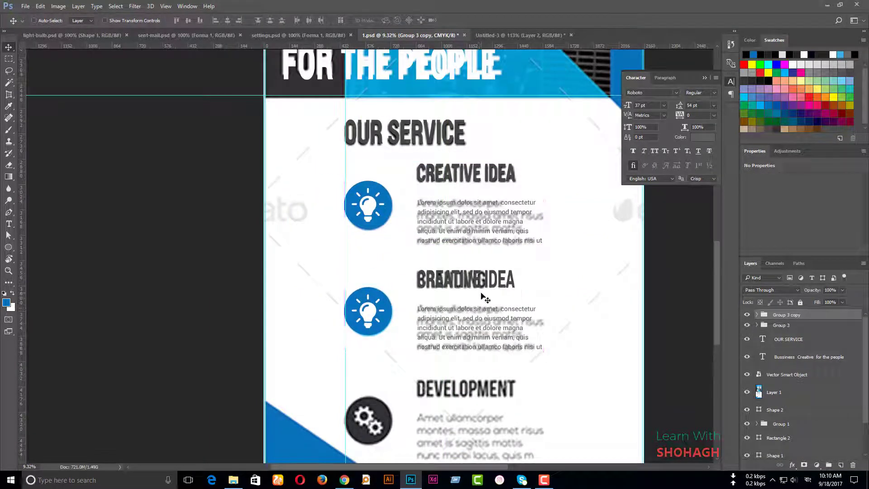
- Place a second copy of the block over the Development entry
left_click_drag(615, 300, 600, 302)
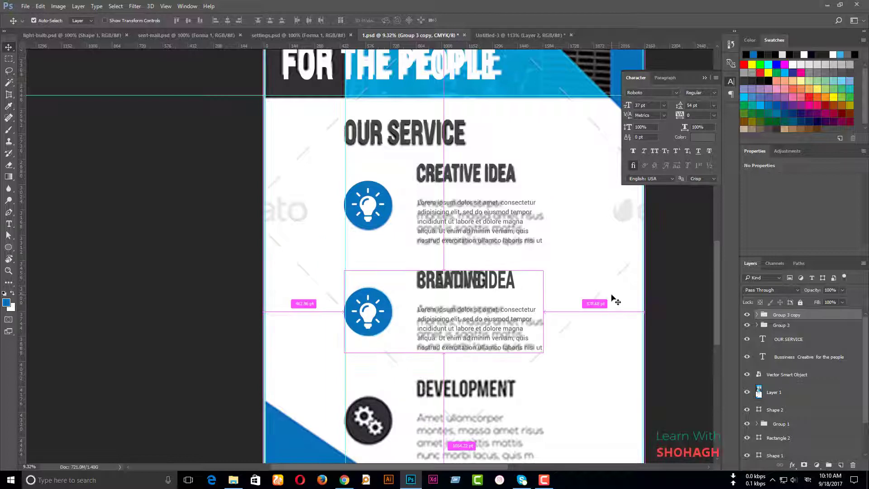
mouse_move(506, 354)
left_mouse_down()
mouse_move(499, 418)
mouse_move(478, 409)
left_mouse_up()
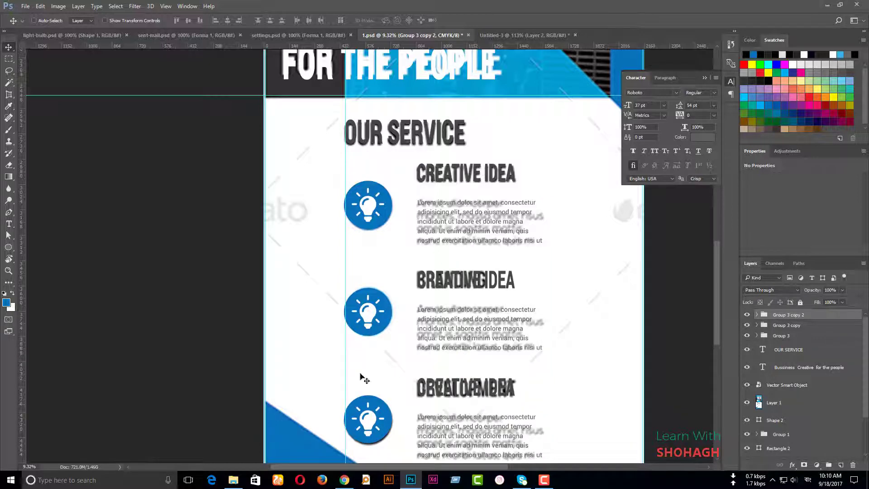
key("ctrl")
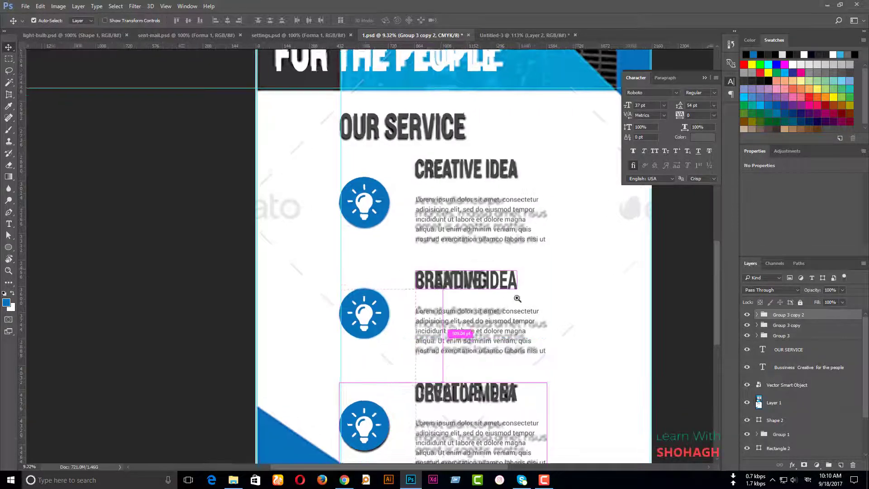
scroll(461, 295, "up", 3)
left_click_drag(438, 222, 441, 159)
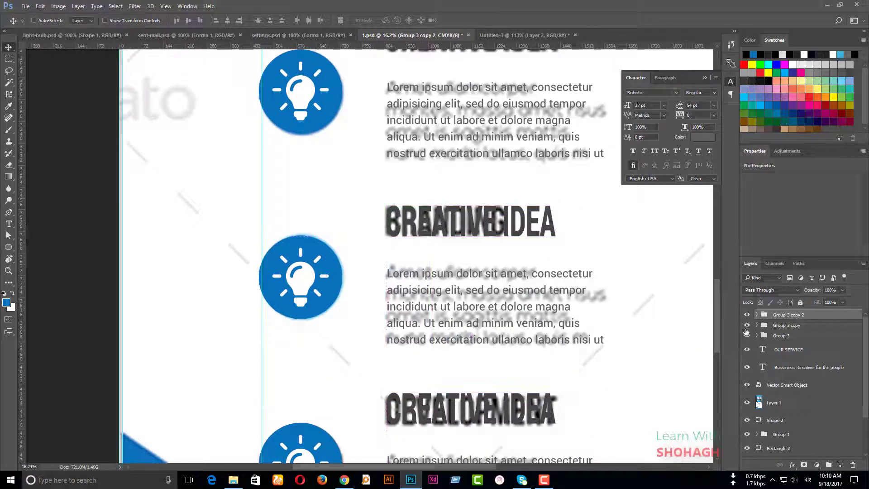
- Select the Creative idea heading layer inside Group 3 copy's Group 4
left_click(780, 326)
left_click(746, 325)
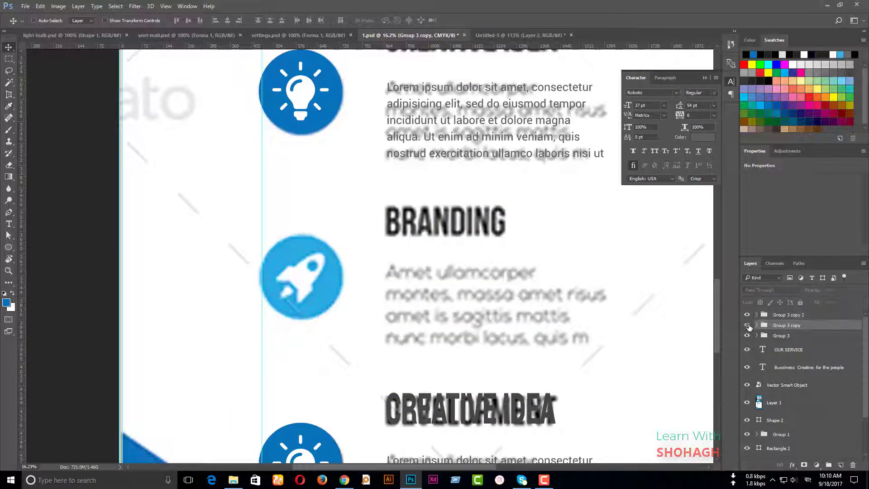
left_click(757, 325)
left_click(771, 346)
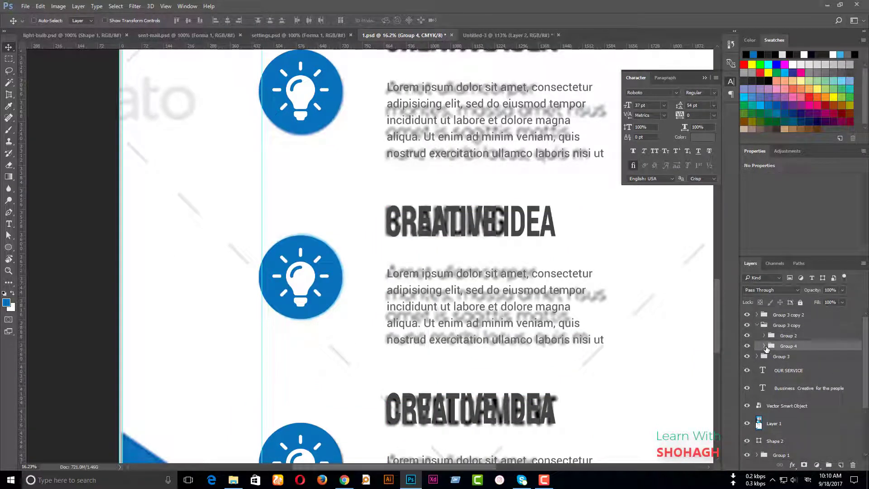
left_click(764, 346)
left_click(803, 359)
left_click(801, 378)
- Retype the middle block's heading as BRANDING and commit it
key("t")
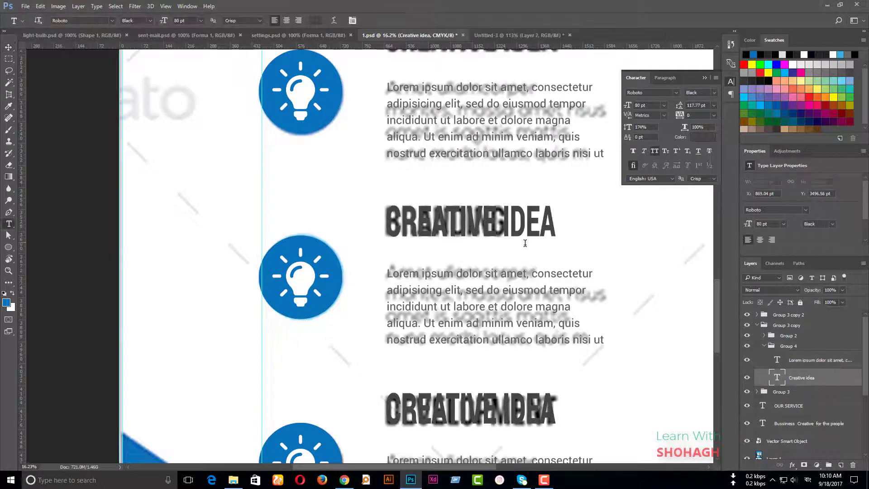
left_click(508, 225)
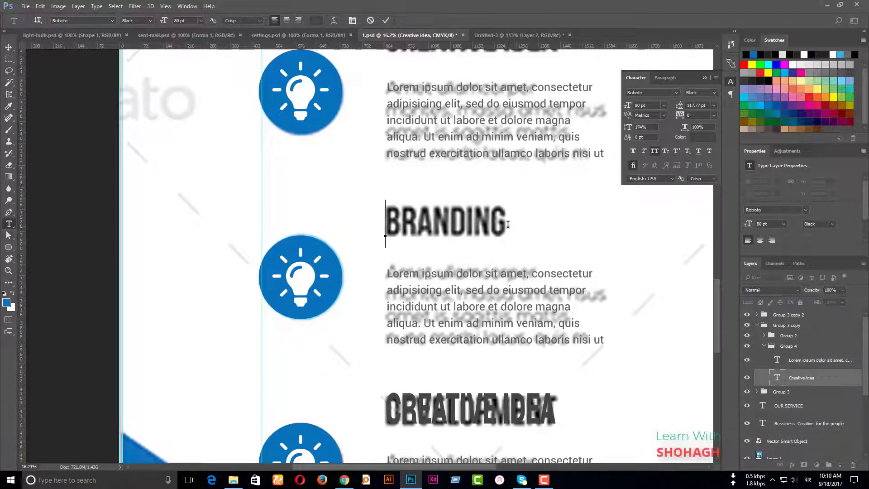
key("shift+Right")
key("shift+Right")
key("shift+Right")
key("shift+Right")
key("shift+Right")
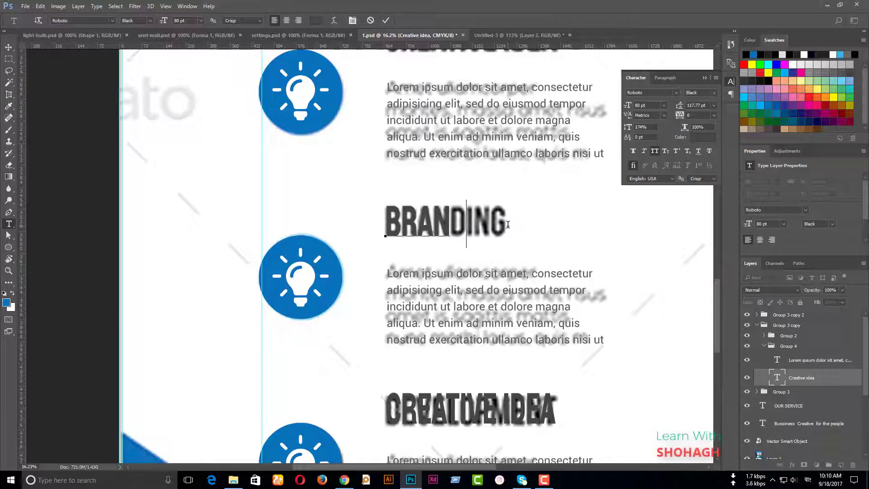
key("shift+Right")
key("shift+Right")
key("shift+Right")
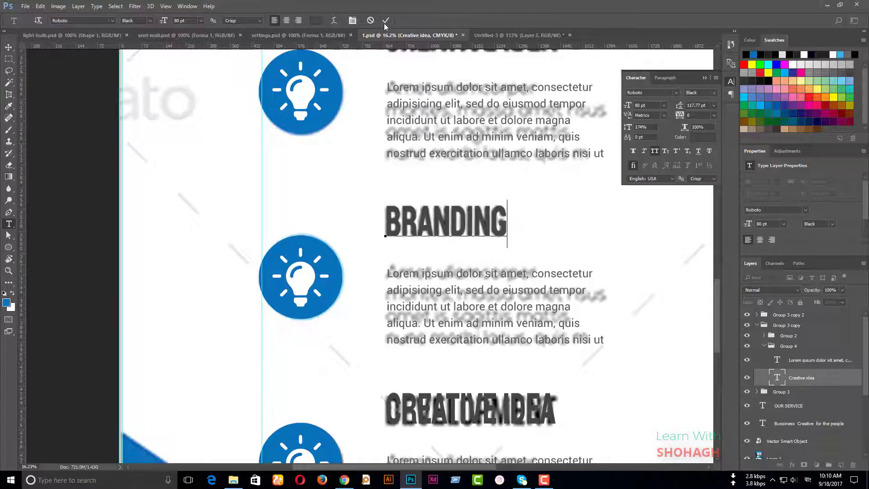
left_click(384, 24)
- Delete the lightbulb icon layer from the Branding icon group
left_click(9, 47)
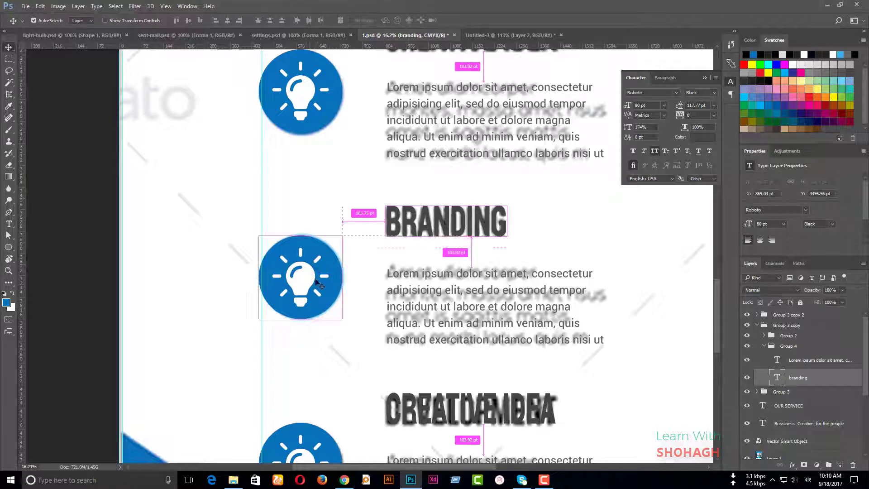
left_click(300, 277, "ctrl")
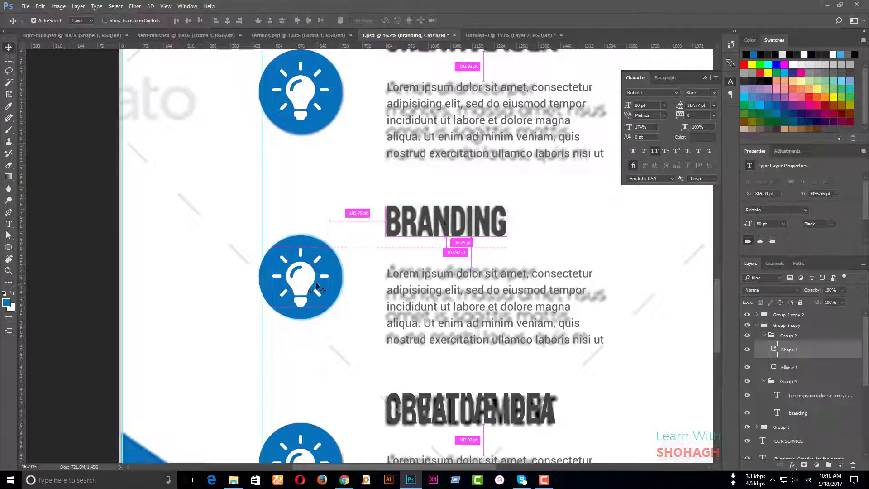
left_click(747, 335)
key("Delete")
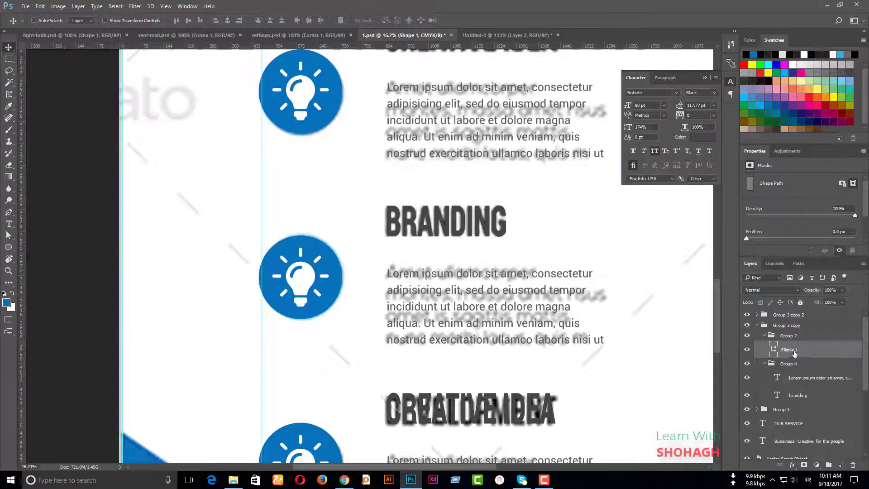
- Bring the paper plane from sent-mail.psd and centre it inside the blue circle
left_click(191, 36)
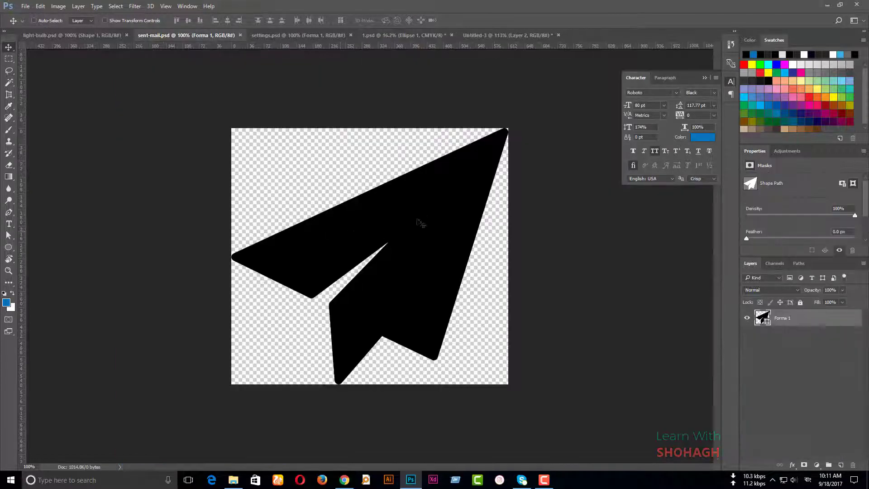
mouse_move(418, 224)
left_mouse_down()
mouse_move(462, 38)
mouse_move(289, 283)
left_mouse_up()
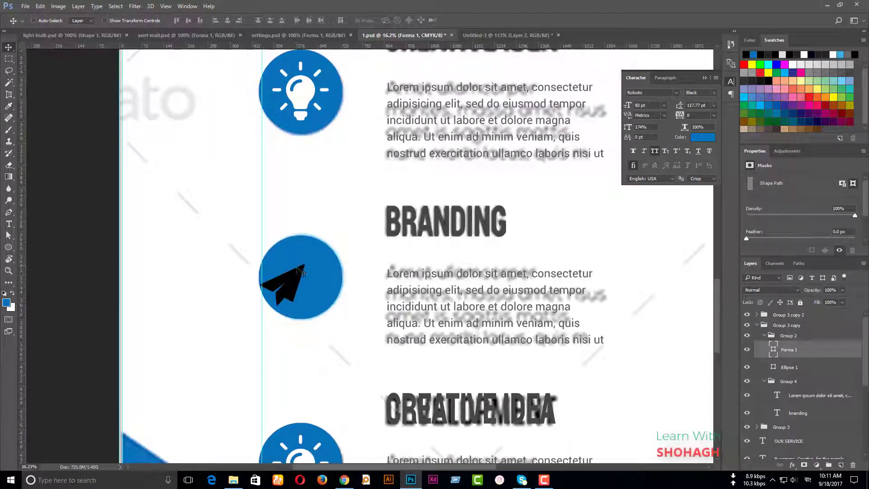
left_click_drag(289, 283, 303, 270)
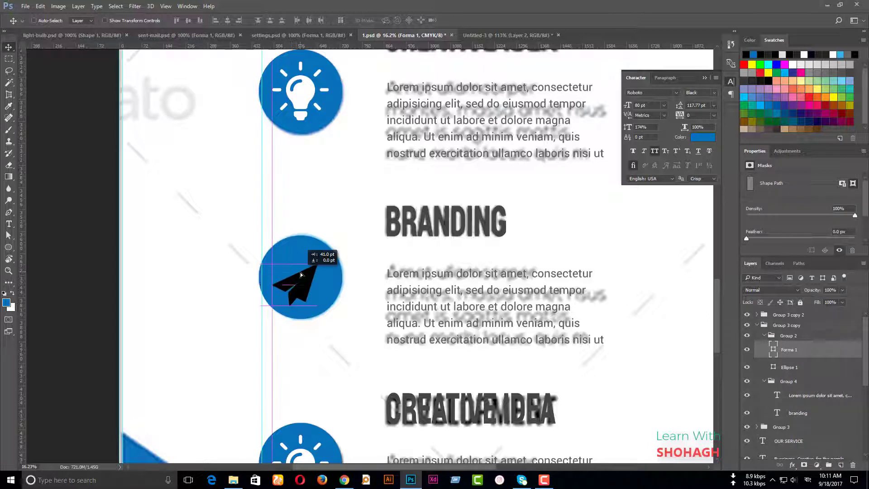
left_click(773, 367, "ctrl")
left_click(227, 20)
left_click(188, 20)
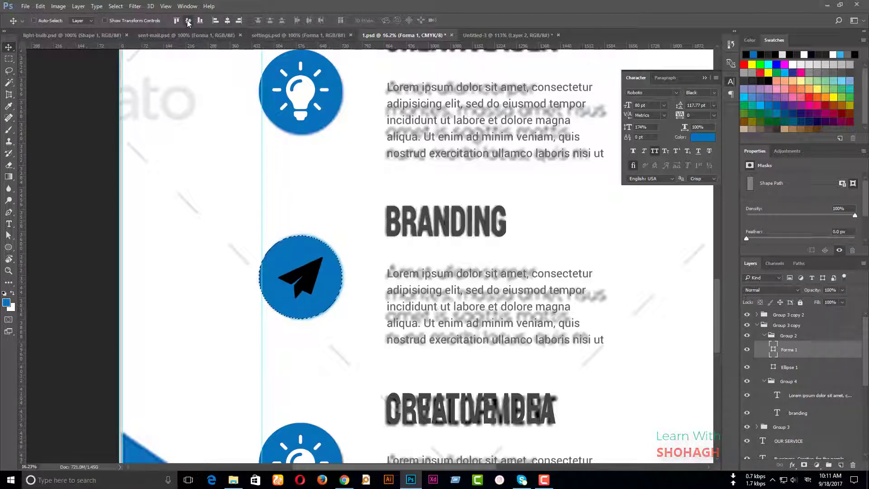
key("ctrl+d")
- Change the paper plane's fill colour to white and collapse the icon group
double_click(774, 350)
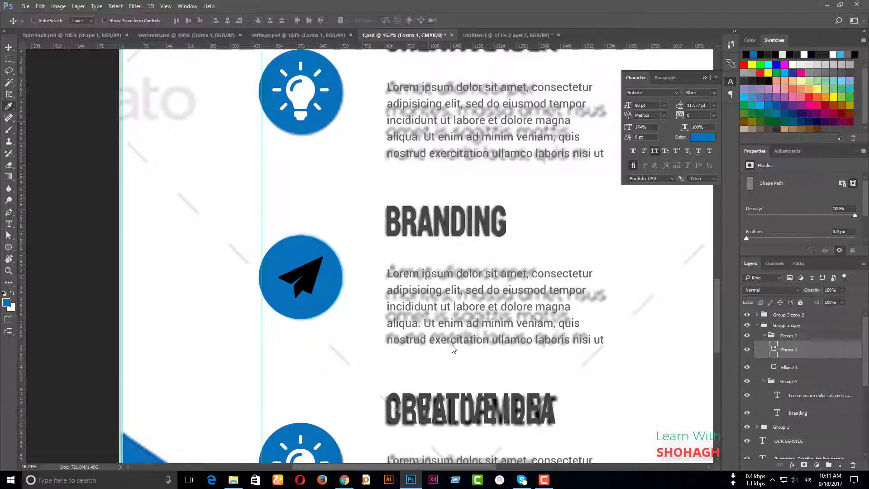
left_click(373, 325)
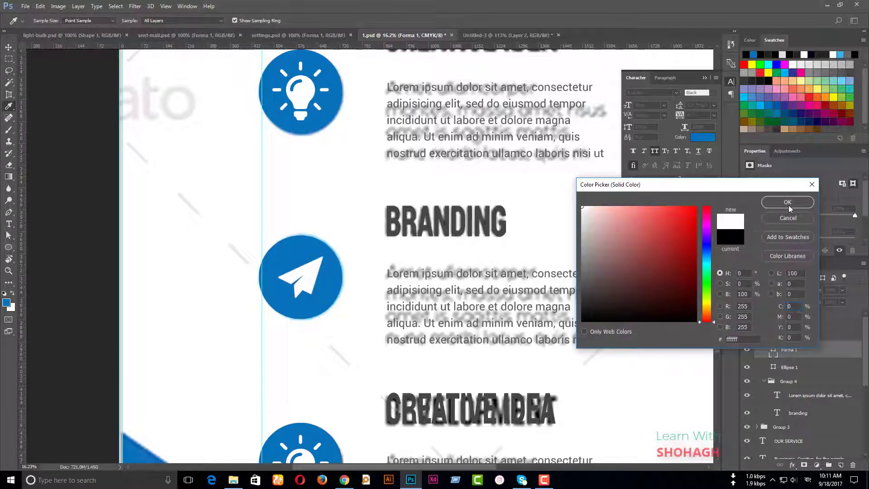
left_click(788, 202)
left_click(764, 335)
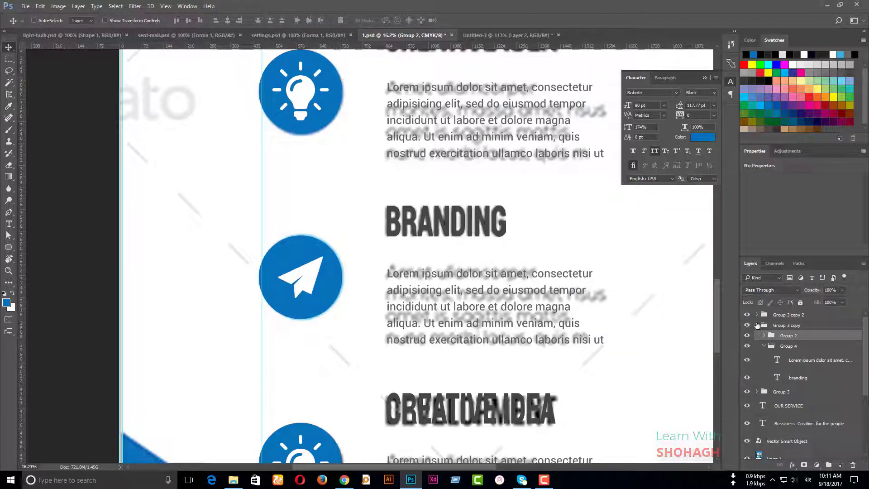
left_click(757, 326)
- Move the collapsed Branding group down to even the spacing between service entries
left_click(758, 326)
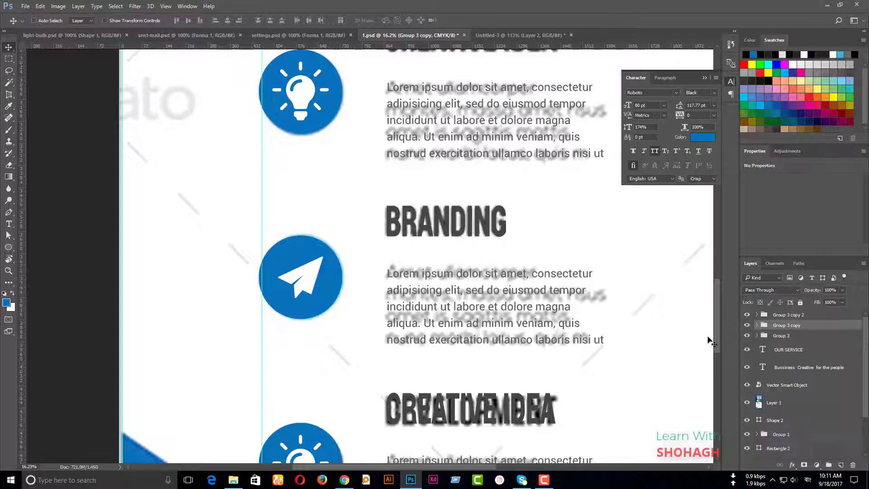
scroll(421, 283, "down", 5)
scroll(420, 283, "up", 1)
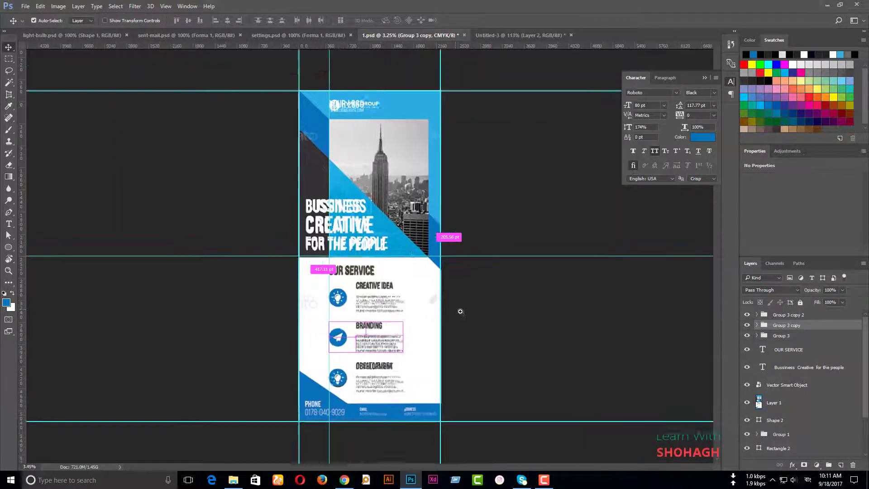
mouse_move(420, 283)
left_mouse_down()
mouse_move(378, 340)
mouse_move(356, 399)
left_mouse_up()
scroll(378, 340, "up", 1)
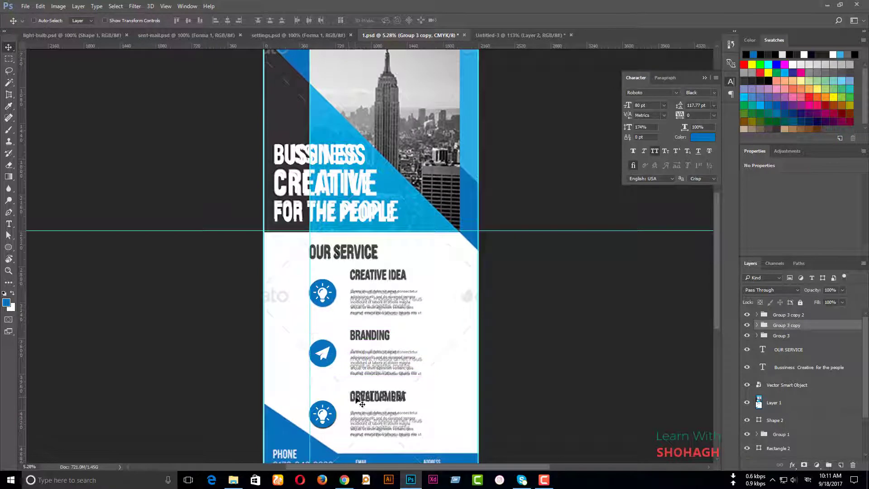
- Select all three service groups and zoom in to check their spacing
left_click(786, 319, "ctrl")
left_click(790, 335, "ctrl")
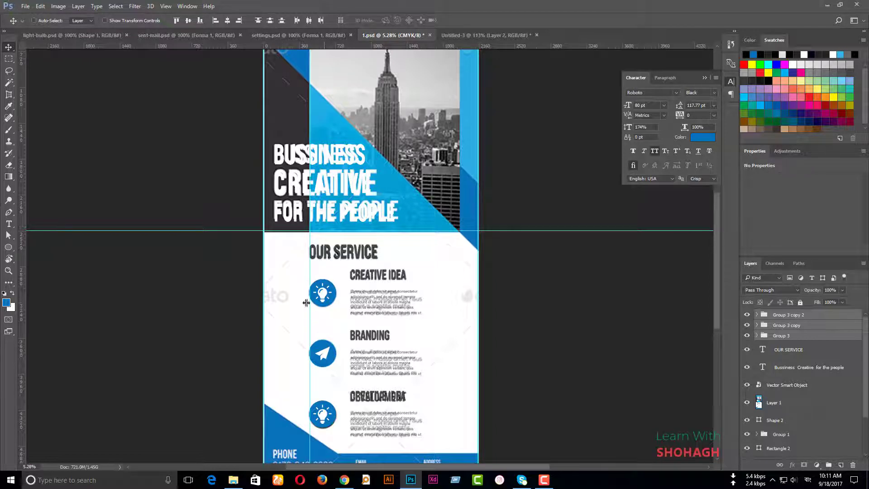
scroll(362, 317, "down", 5)
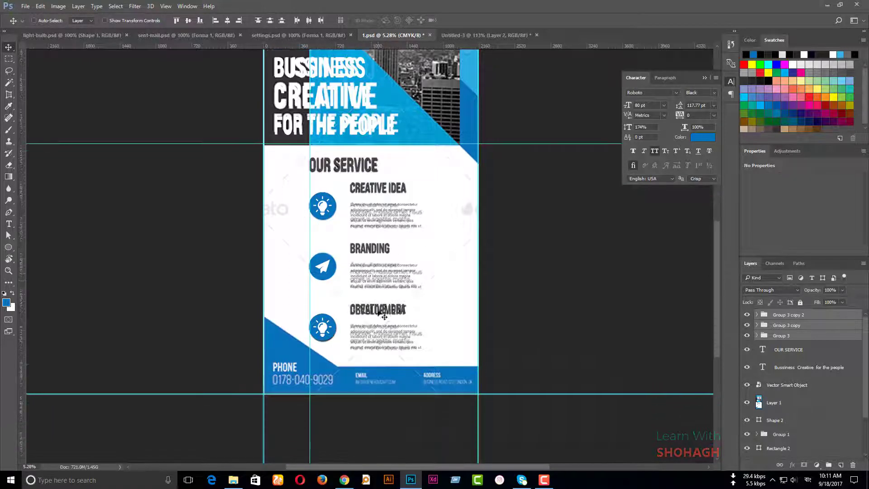
left_click(389, 250)
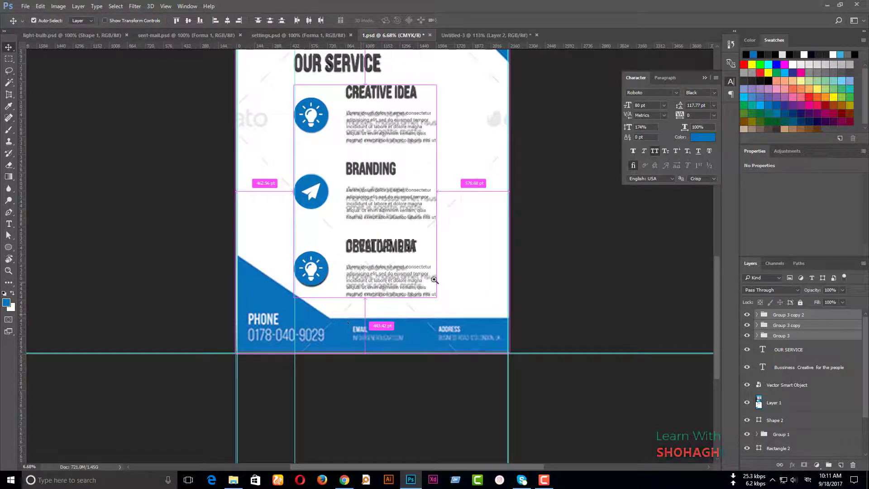
scroll(435, 280, "down", 3)
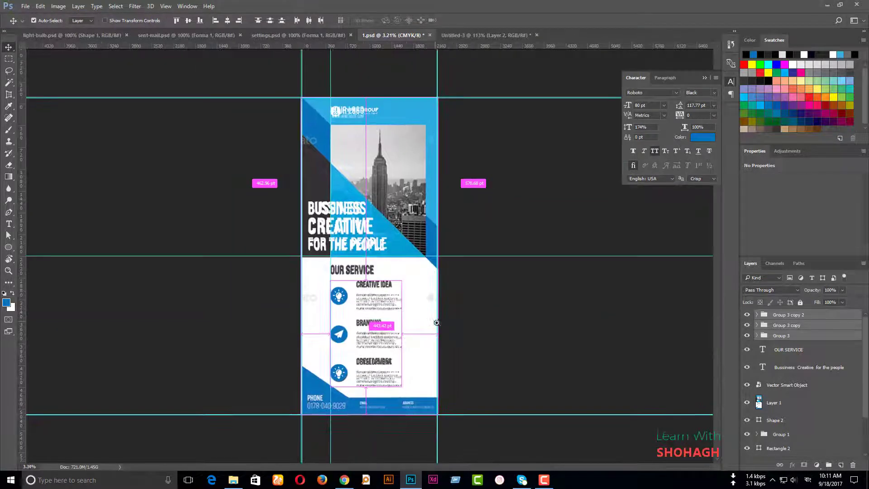
scroll(362, 330, "up", 3)
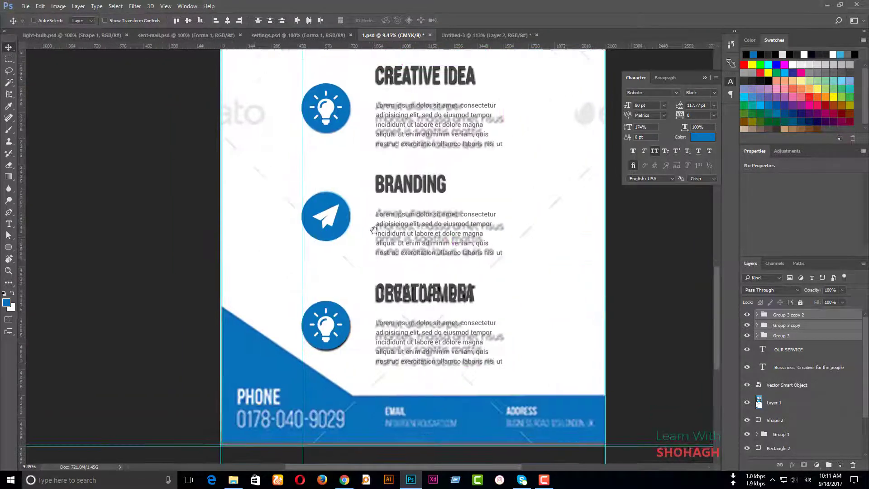
scroll(389, 263, "up", 3)
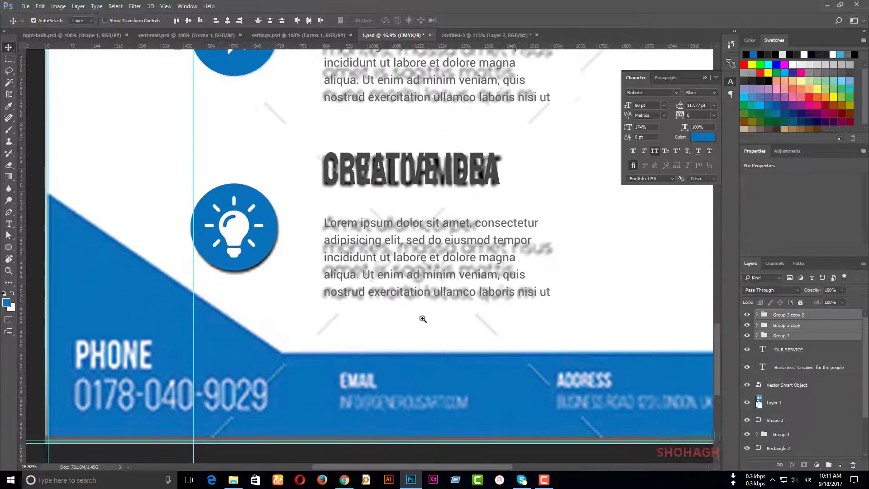
scroll(422, 319, "down", 2)
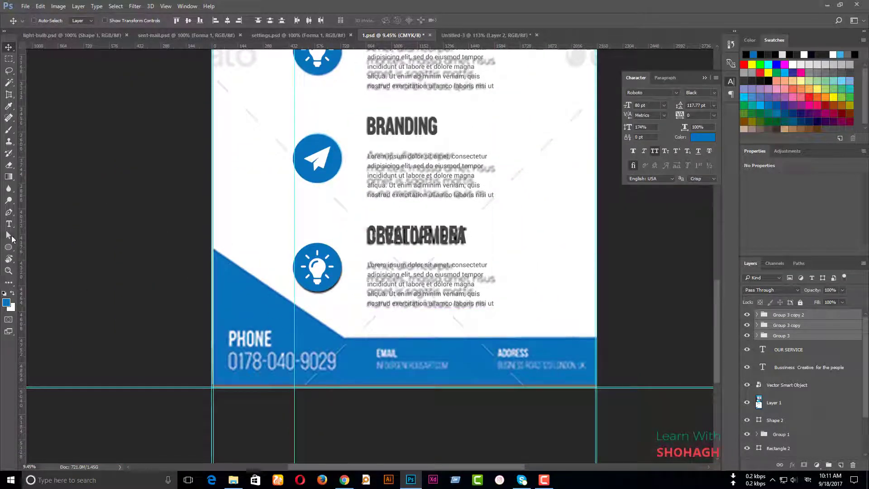
- Draw a five-point blue footer with a diagonal left edge, then move Layer 1 to the top
left_click(9, 212)
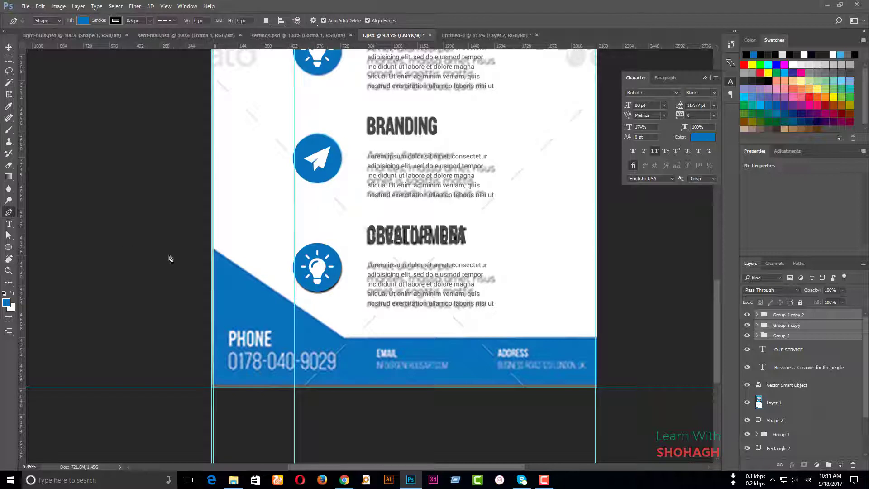
left_click(213, 248)
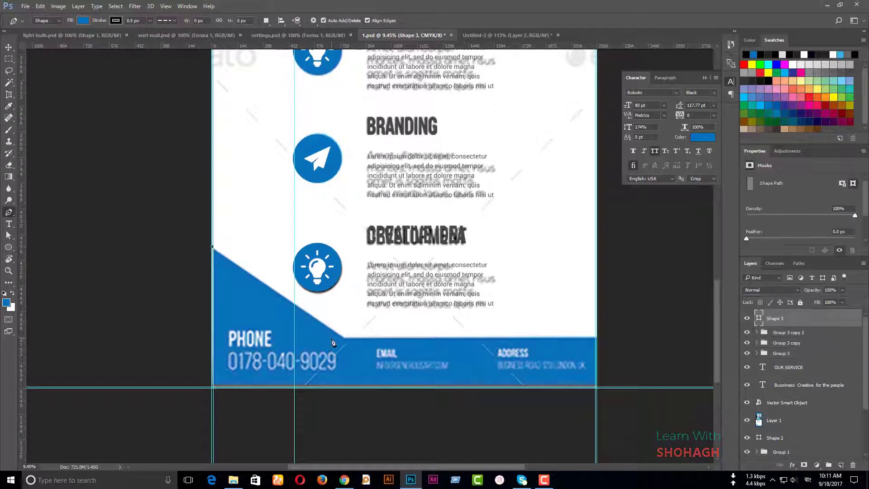
left_click(345, 337)
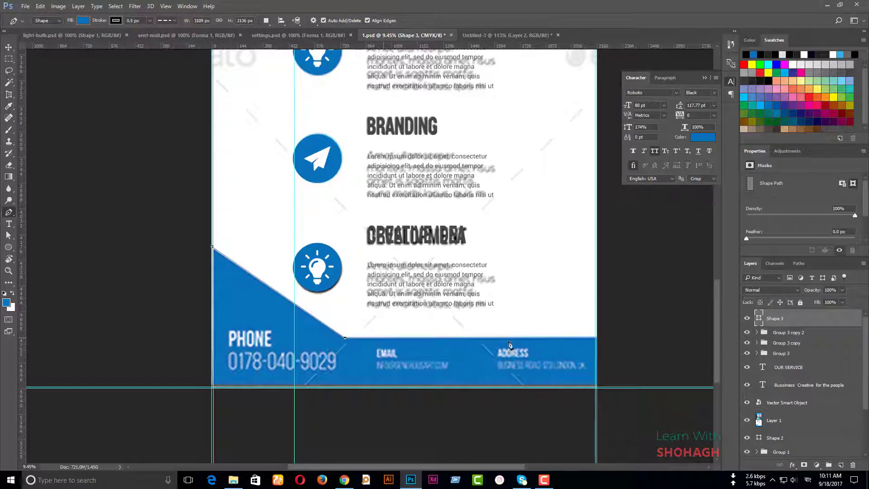
left_click(596, 338)
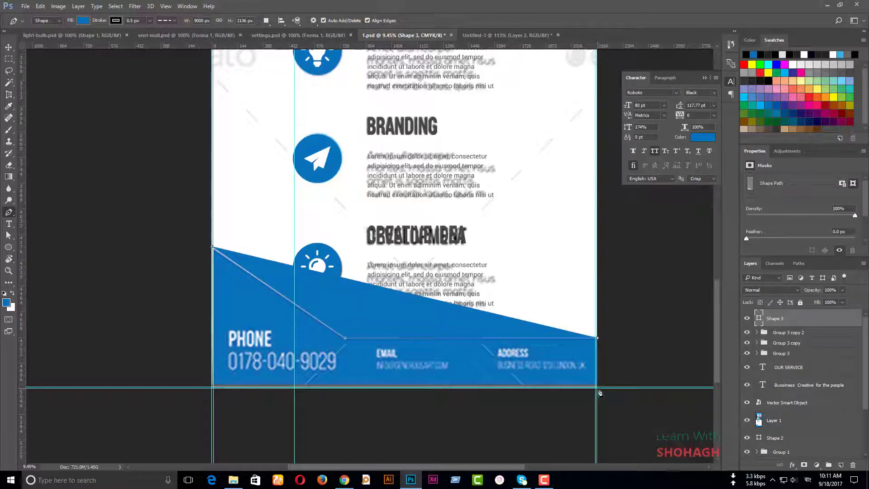
left_click(597, 387)
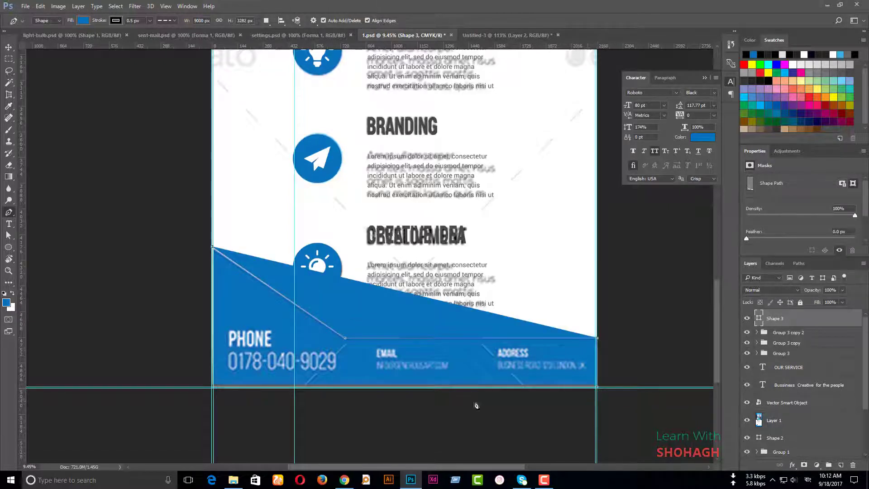
left_click(212, 388)
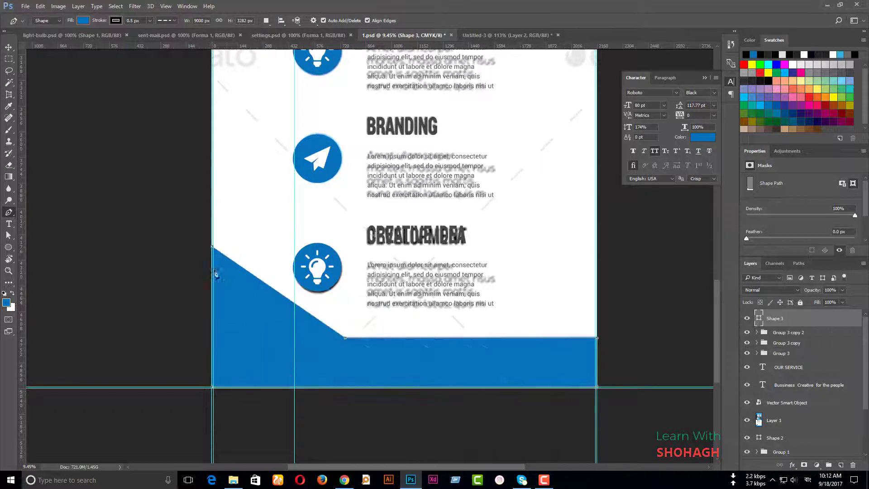
left_click(8, 46)
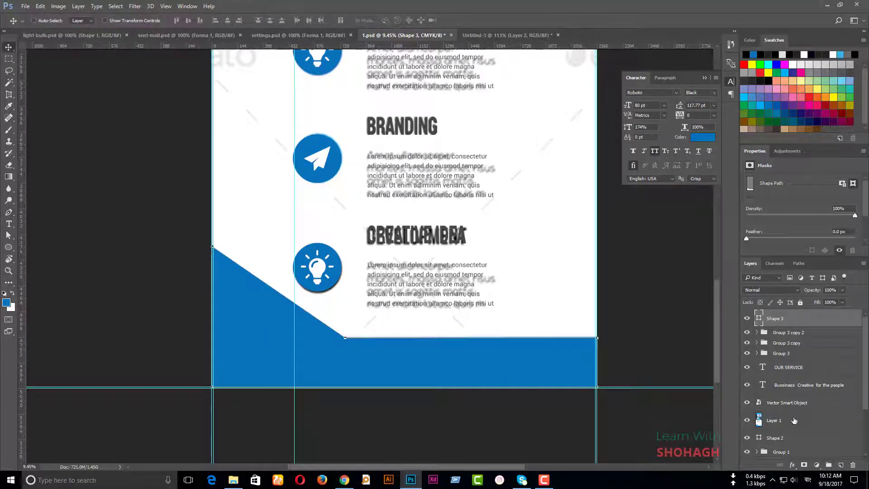
left_click_drag(795, 419, 796, 316)
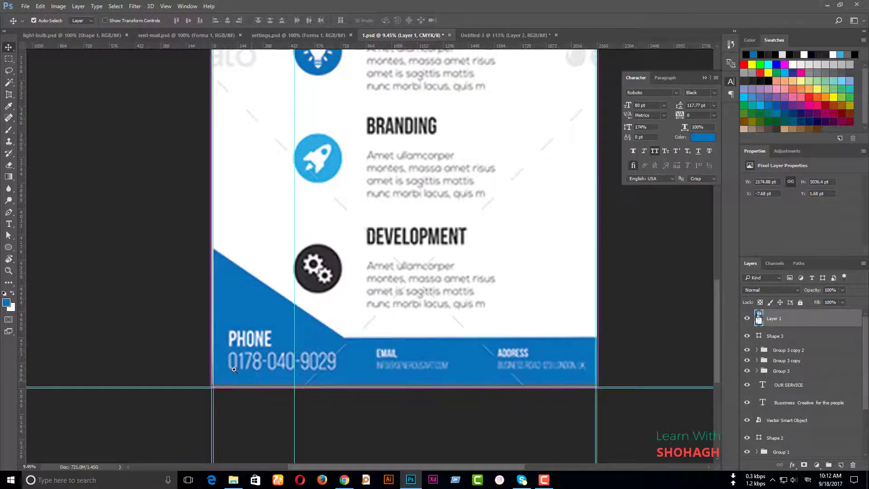
- Add a white #ffffff PHONE text layer and move it over the old label
scroll(264, 377, "up", 3)
scroll(265, 377, "up", 1)
key("t")
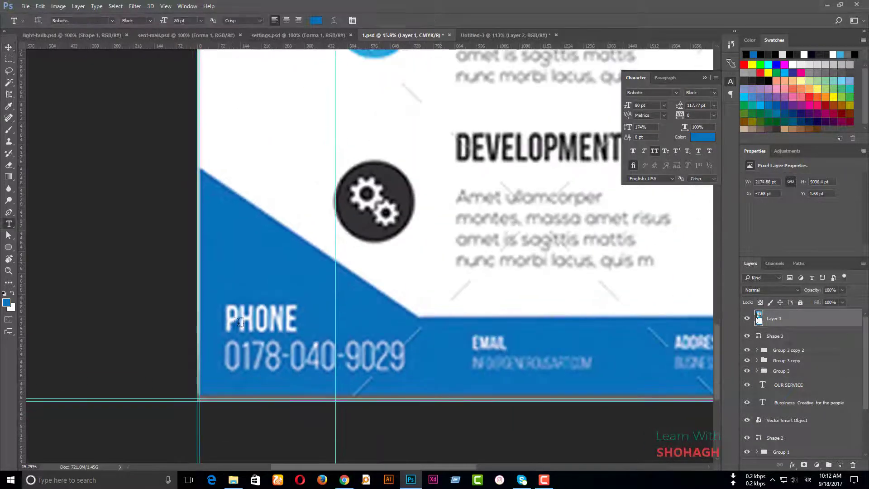
left_click(269, 287)
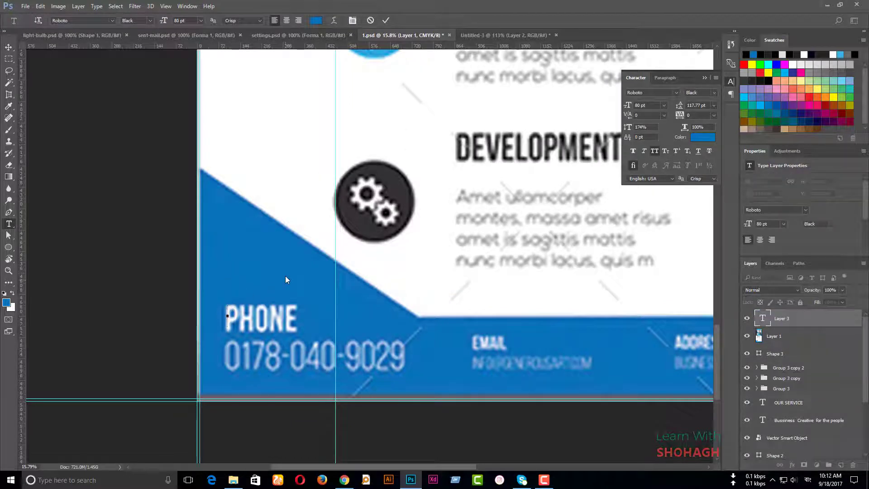
key("ctrl+a")
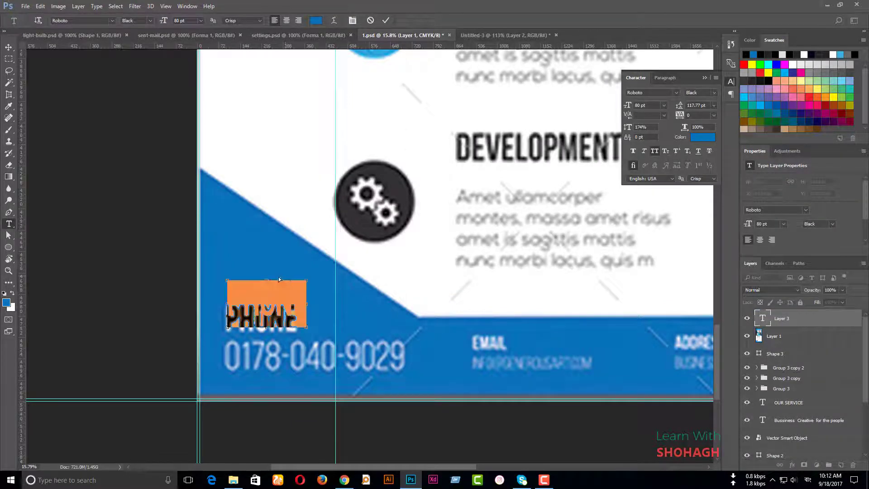
left_click(702, 139)
type("ffffff")
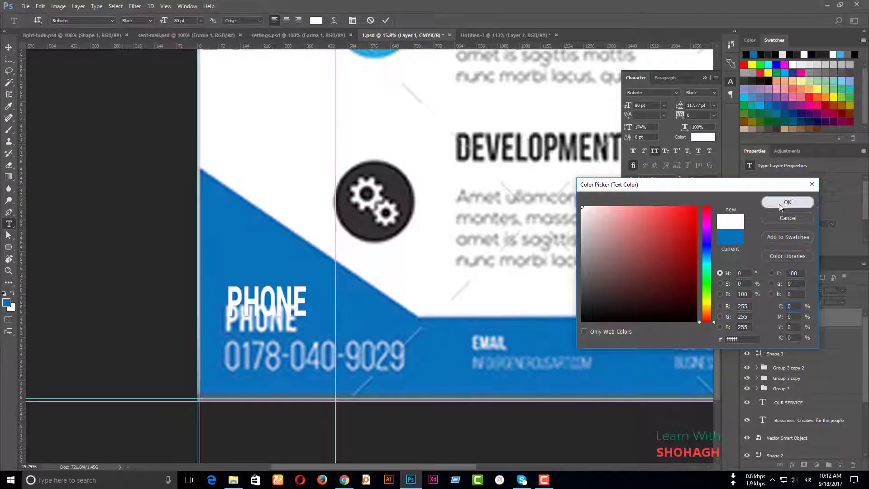
left_click(778, 204)
left_click(7, 43)
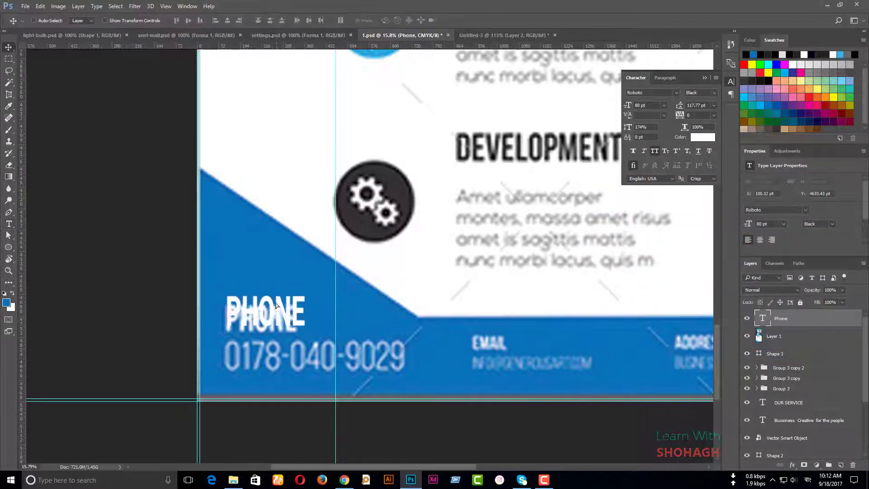
left_click_drag(281, 290, 275, 305)
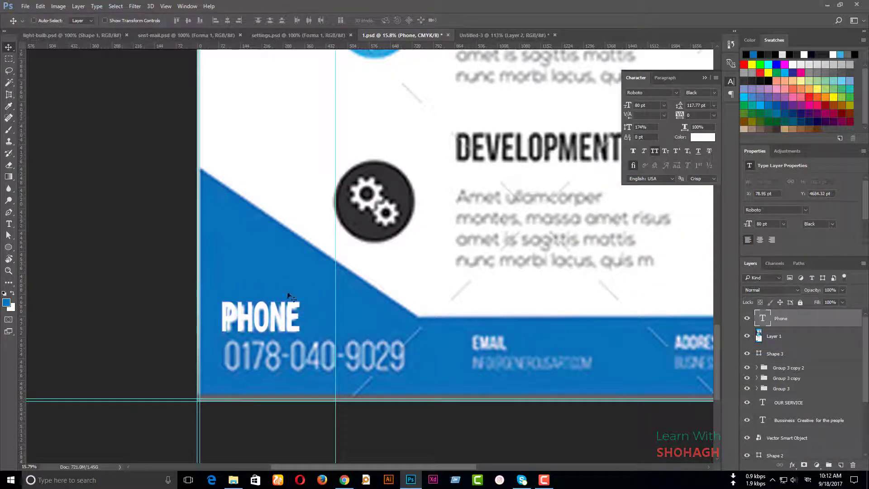
- Type the footer's phone number as a new text layer over the old number
key("r")
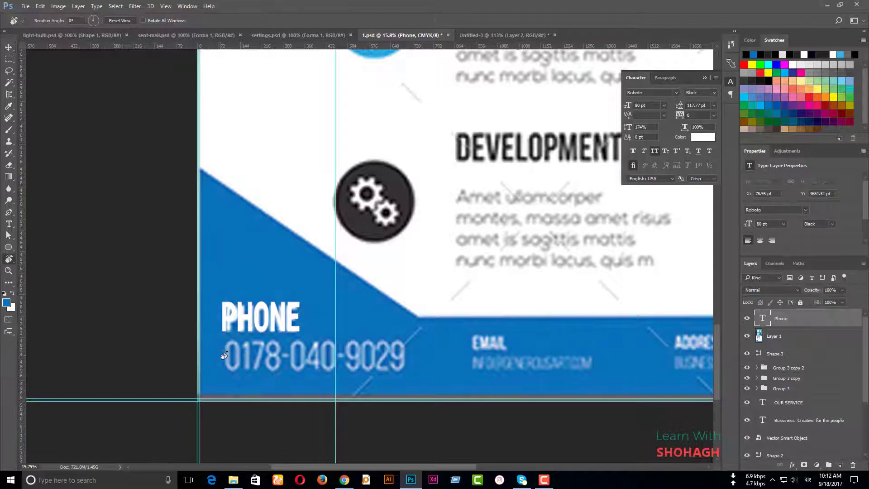
key("t")
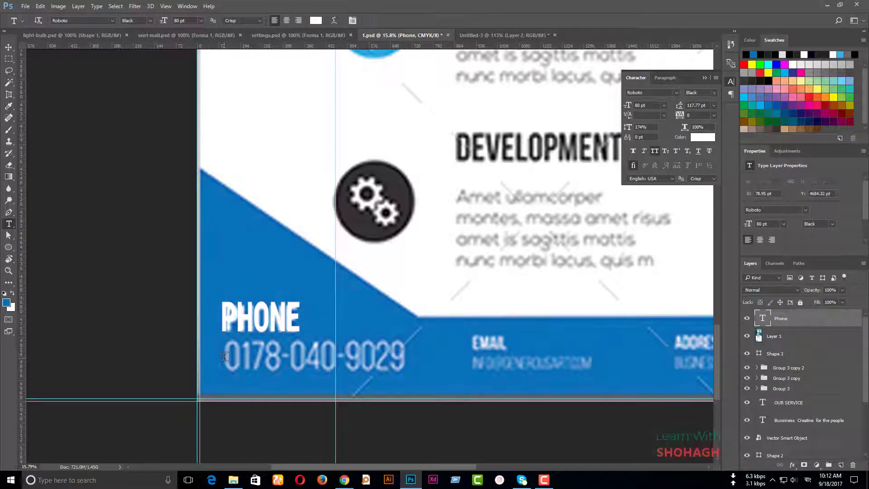
left_click(224, 356)
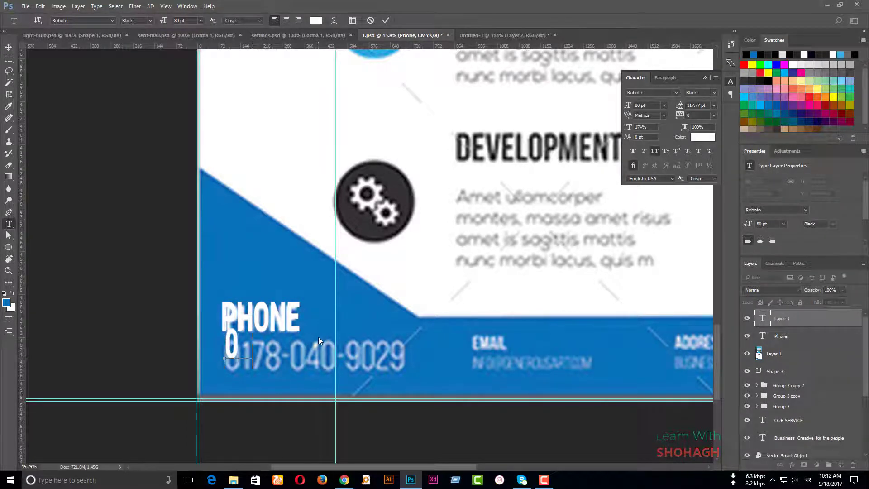
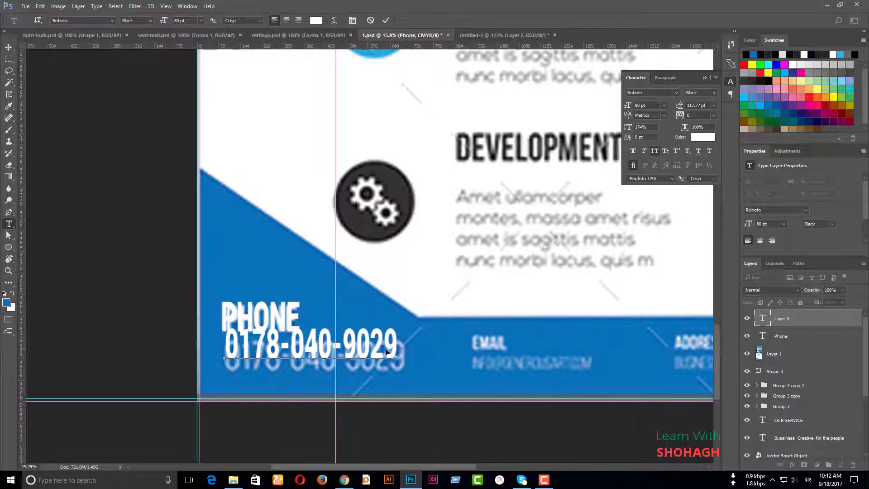
left_click(8, 47)
- Move the phone number down and make it Roboto Medium with tracking 60
left_click_drag(294, 352, 293, 366)
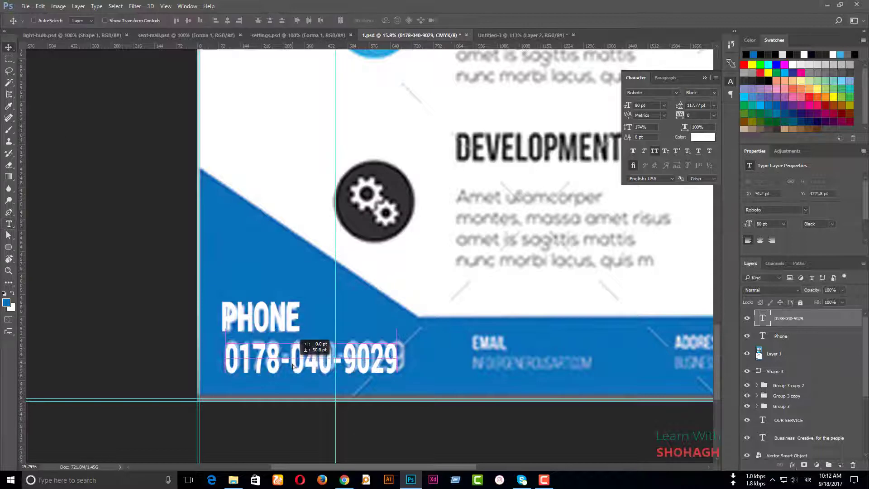
key("t")
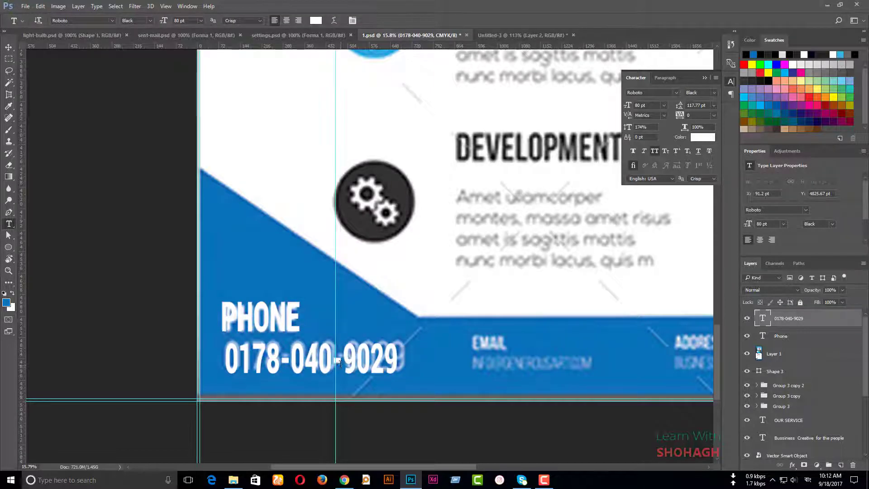
left_click(341, 362)
key("ctrl+a")
left_click(713, 93)
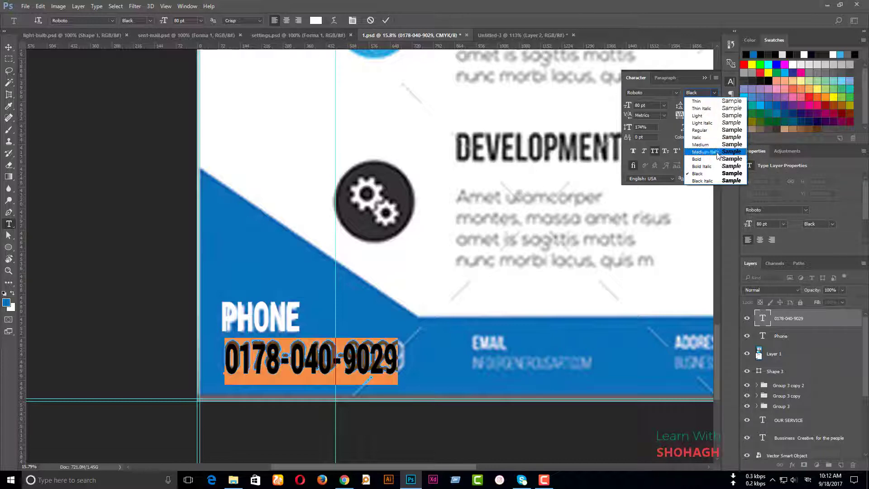
left_click(715, 145)
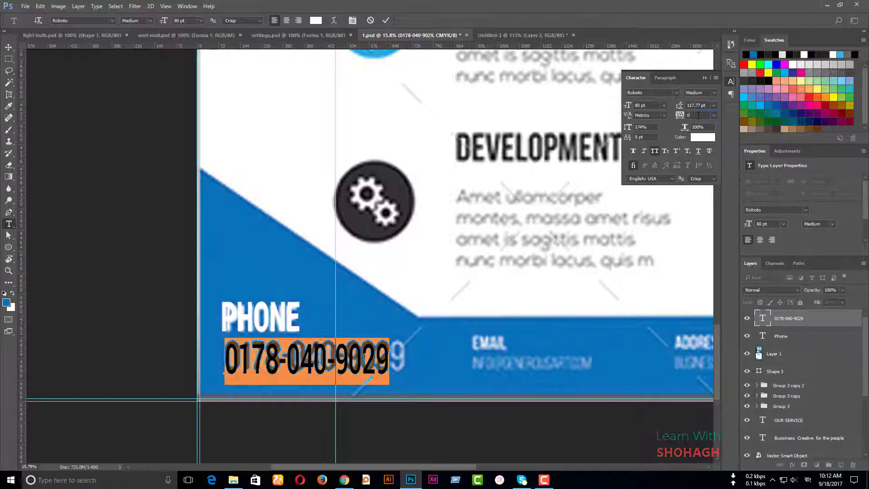
type("8060")
key("Return")
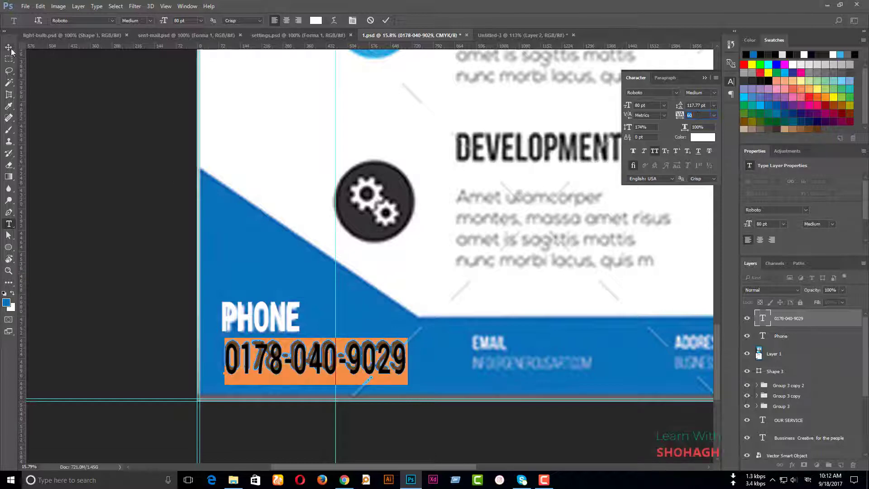
left_click(10, 49)
- Align the phone number's left edge with the PHONE label
left_click(784, 335, "shift")
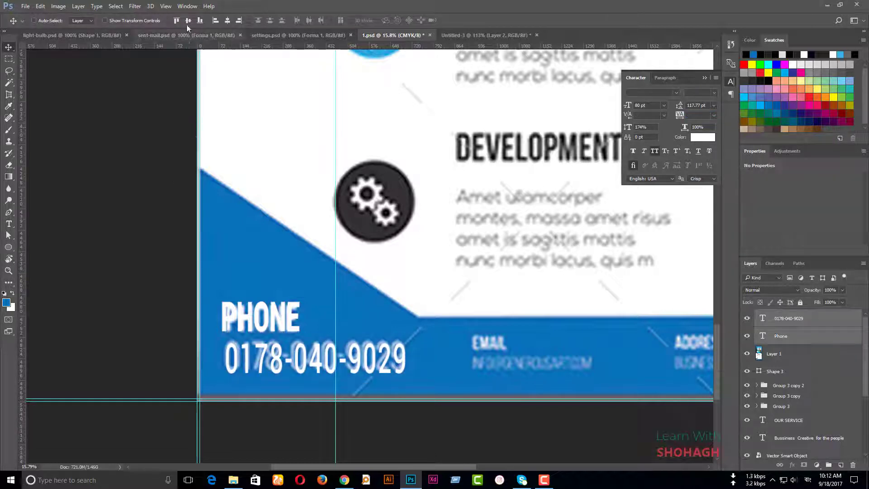
left_click(215, 20)
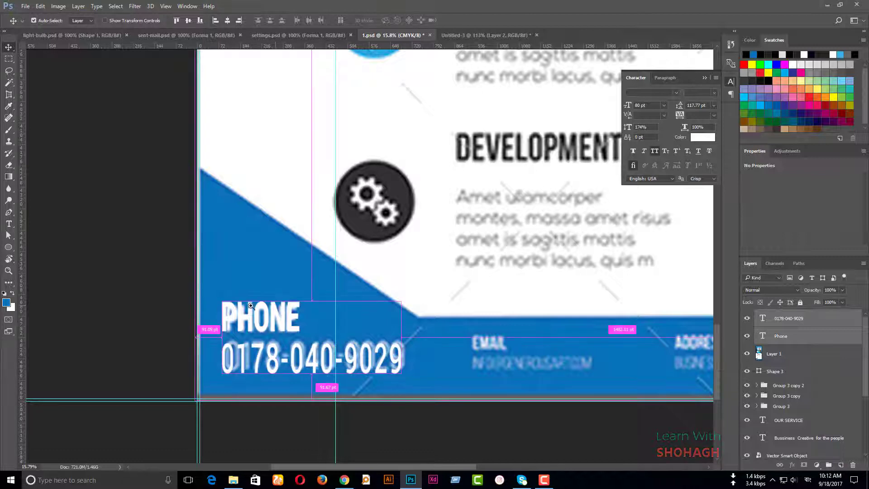
scroll(216, 297, "down", 1)
scroll(257, 317, "down", 5)
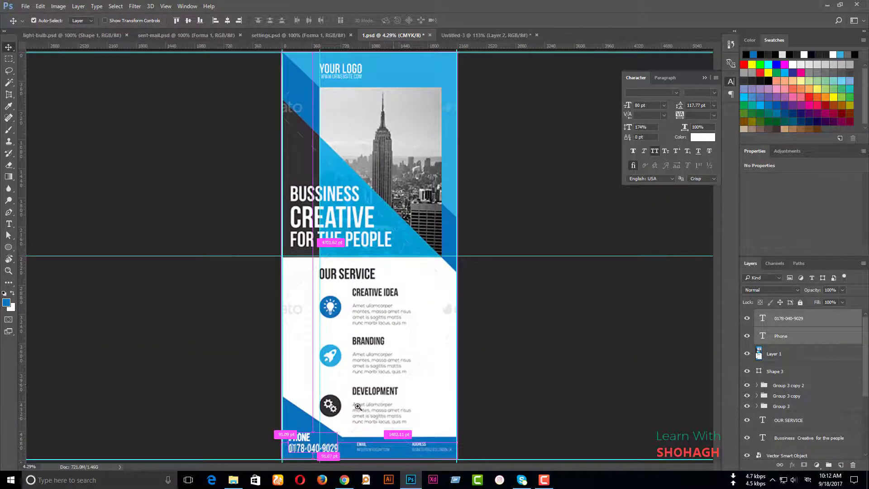
scroll(383, 447, "up", 2)
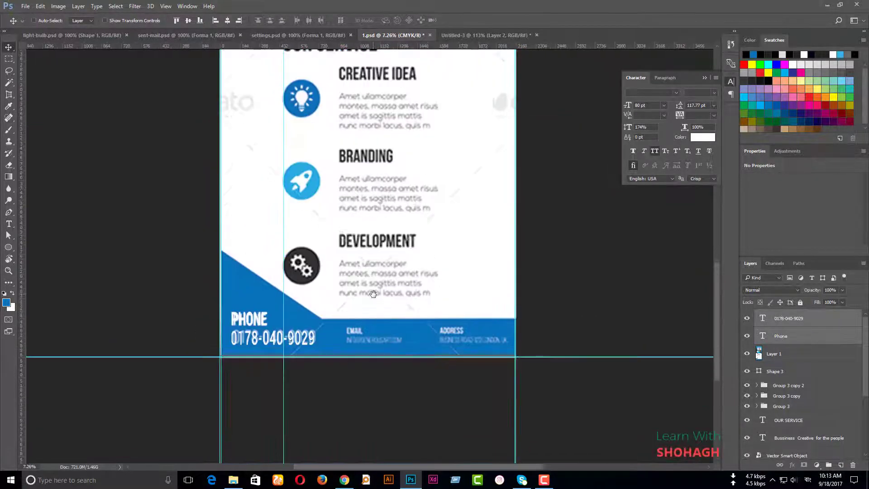
scroll(365, 353, "up", 2)
scroll(365, 353, "up", 1)
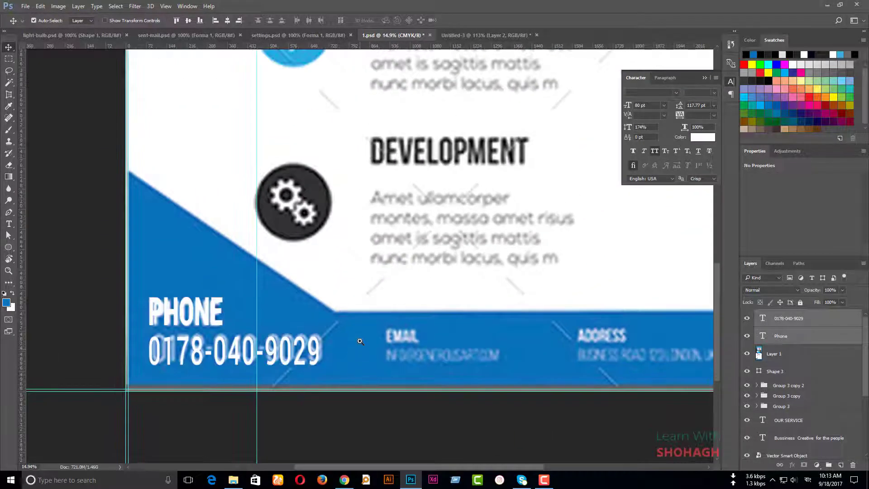
scroll(443, 357, "up", 1)
- Group the PHONE pair as Group 5 and start a 30 pt EMAIL: label
left_click_drag(443, 357, 383, 320)
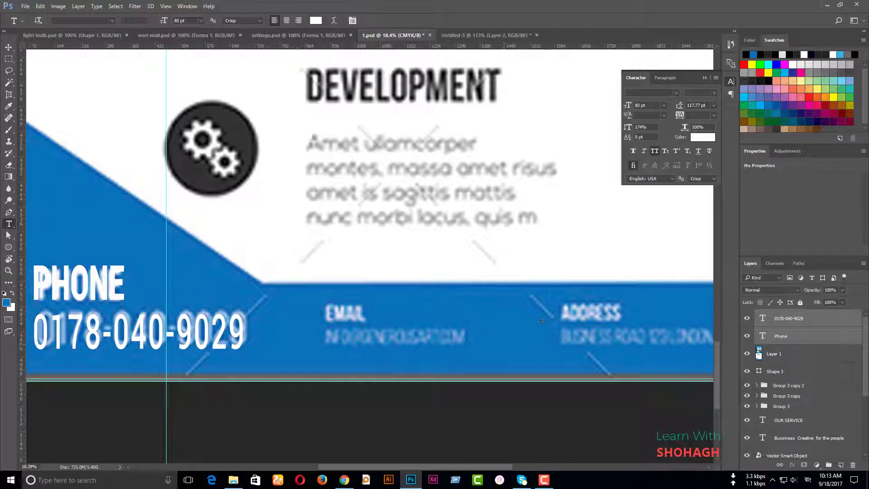
key("ctrl+g")
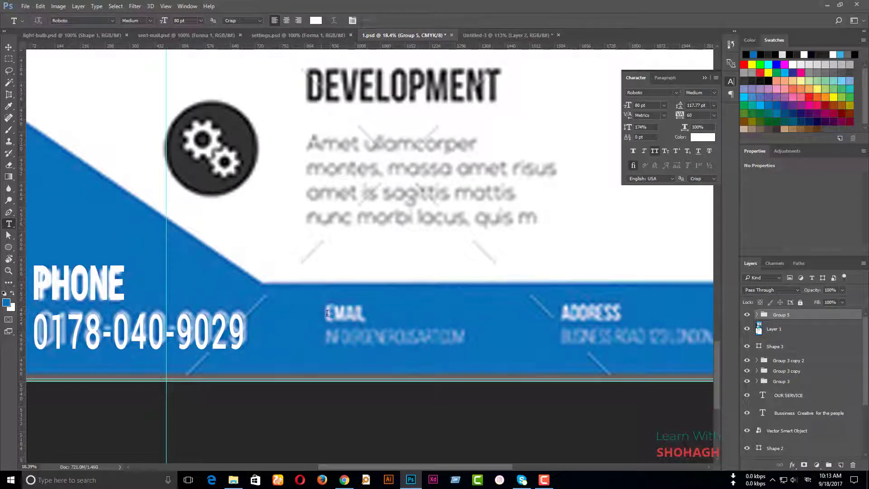
left_click(327, 312)
left_click(664, 105)
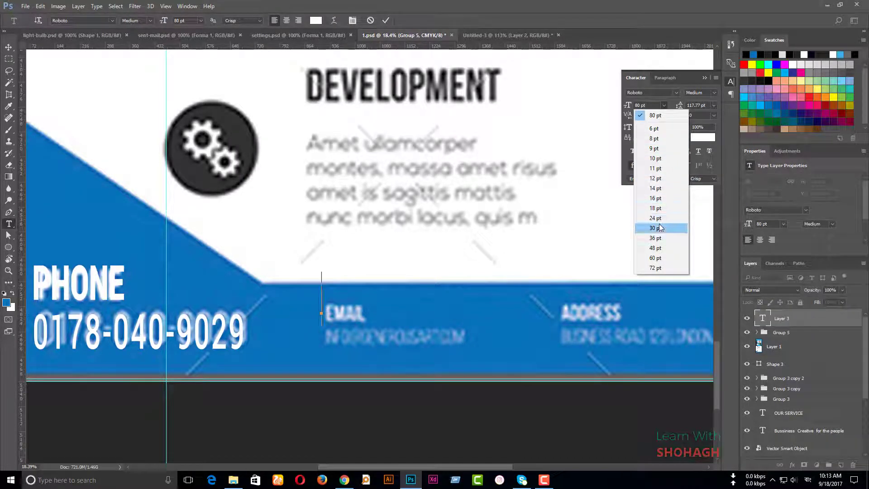
left_click(652, 226)
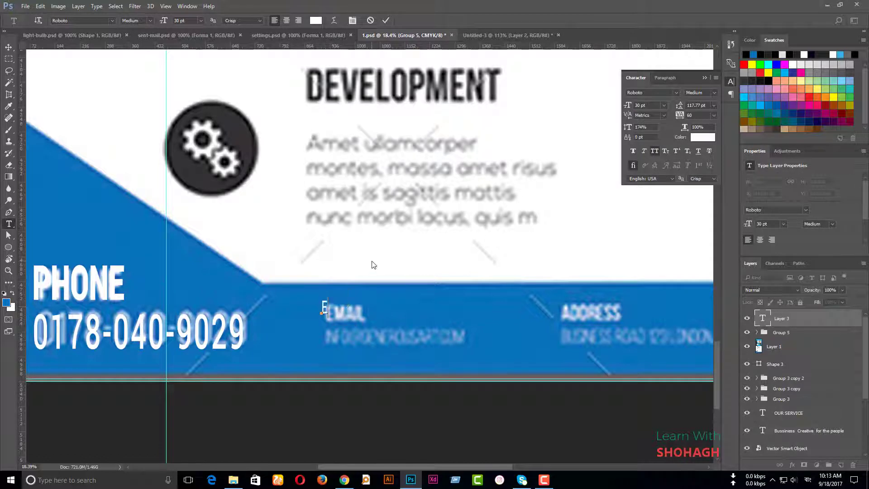
type("MAIL:")
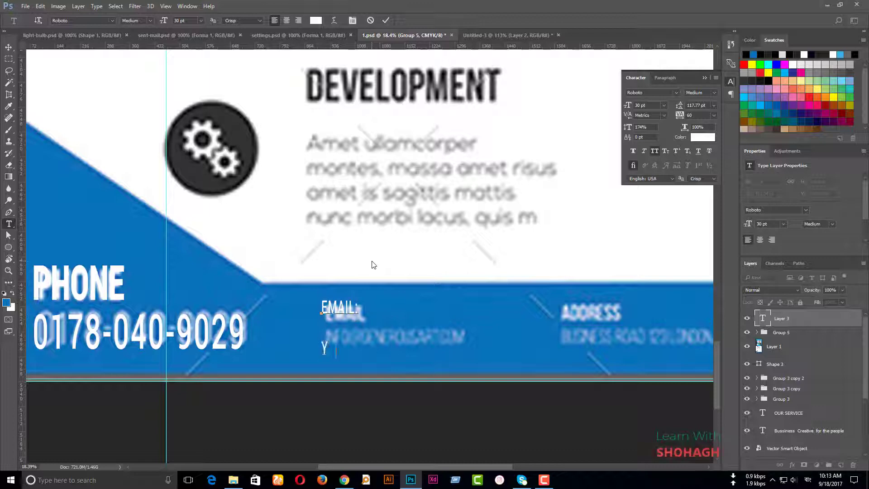
- Type the placeholder email address under EMAIL: and turn off All Caps so it reads lowercase
type("OURMAIL")
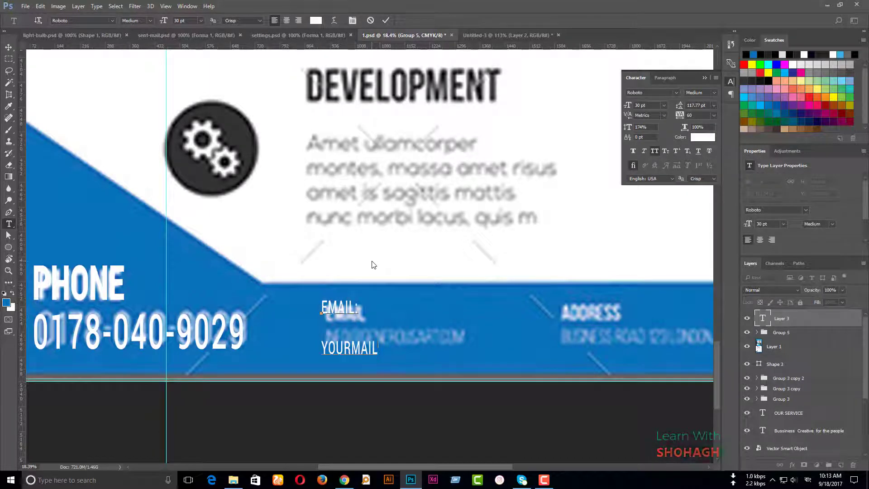
type(" @")
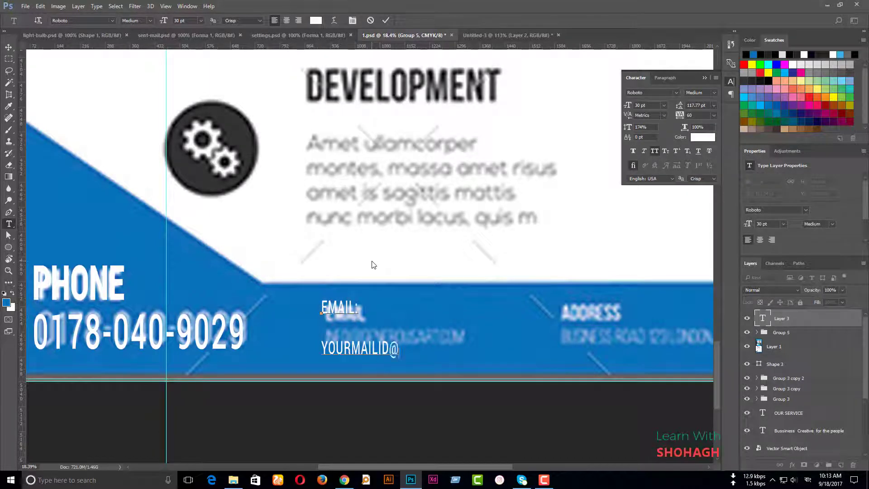
type("G,A")
key("BackSpace")
type("MAIL.")
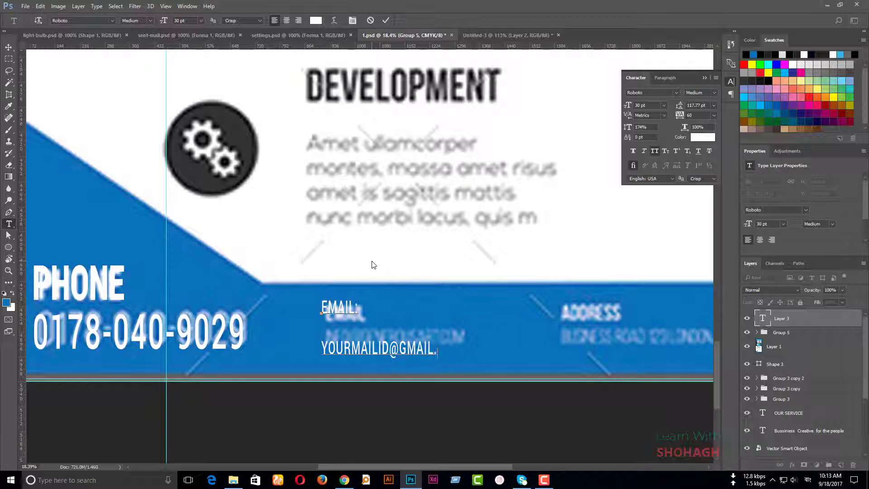
type("COM")
key("ctrl+a")
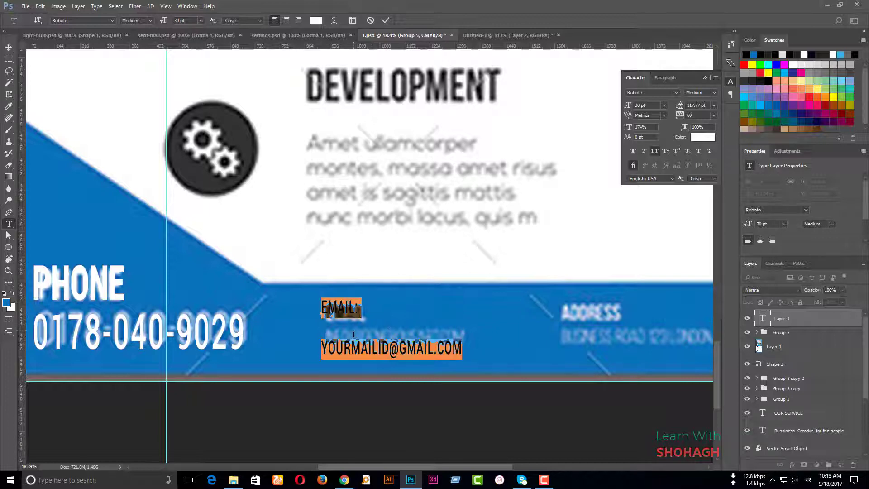
left_click(462, 339)
triple_click(368, 345)
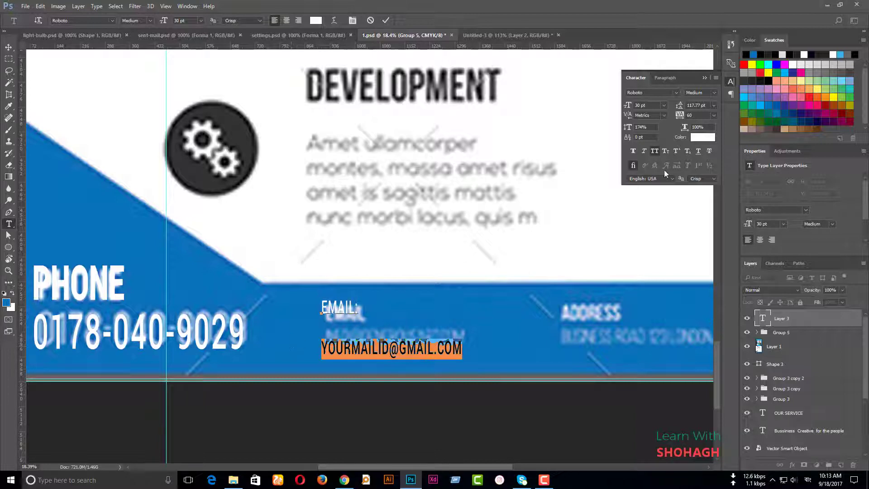
left_click(654, 151)
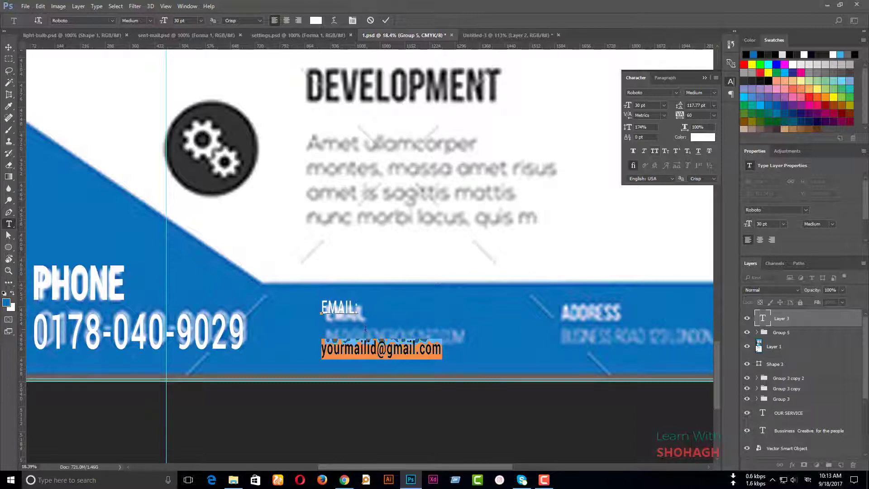
- Lower both lines' leading to 69.77 pt and set vertical scale back to 100%
key("ctrl+a")
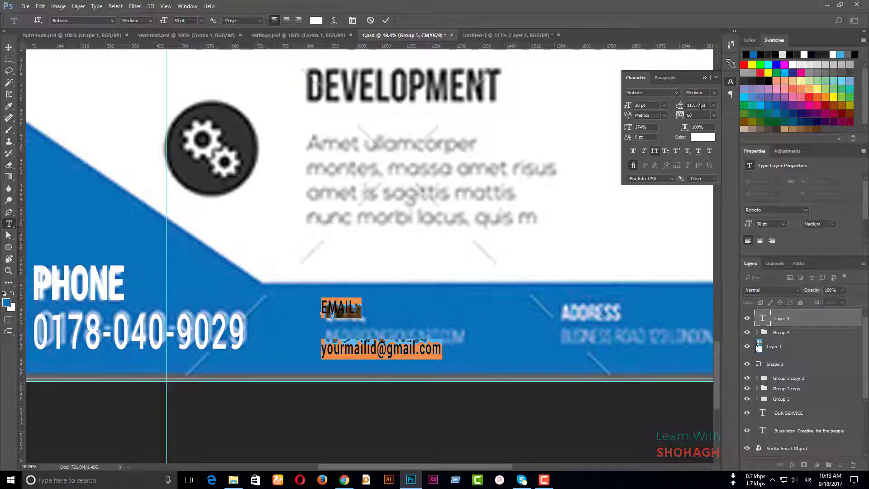
scroll(700, 106, "down", 7)
scroll(700, 107, "down", 7)
scroll(698, 108, "down", 7)
scroll(697, 108, "down", 6)
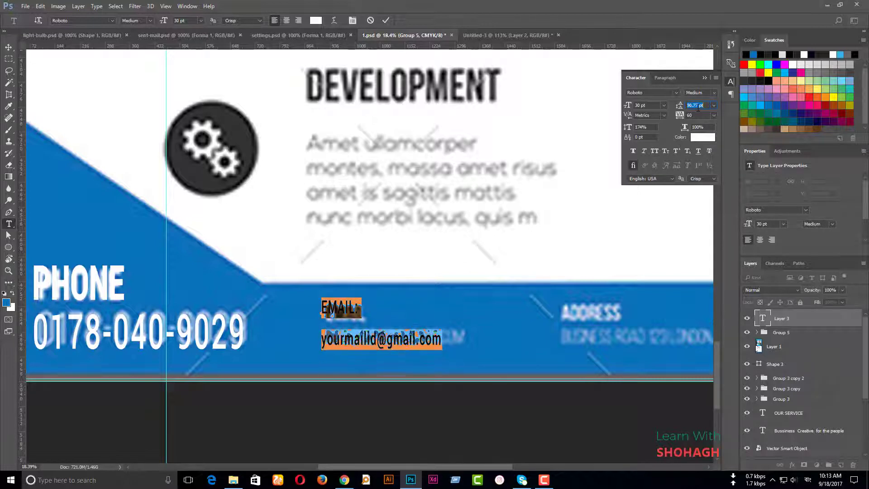
scroll(698, 109, "down", 1)
left_click_drag(441, 339, 362, 340)
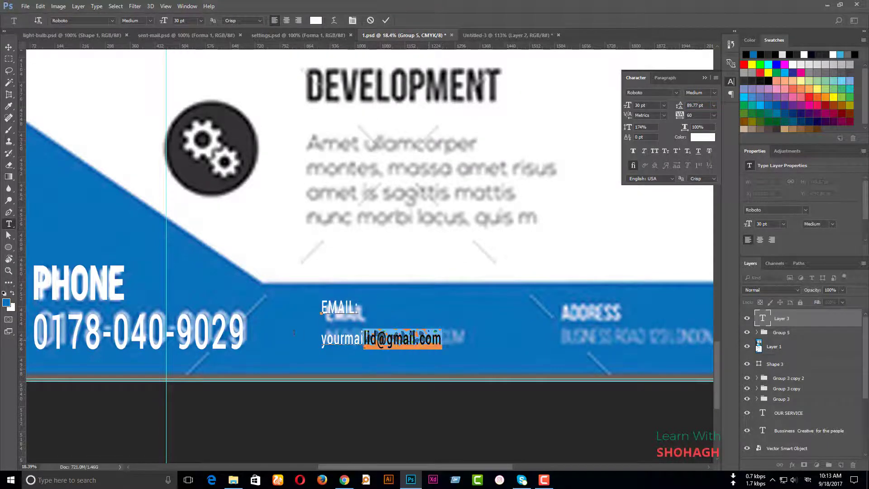
key("ctrl+a")
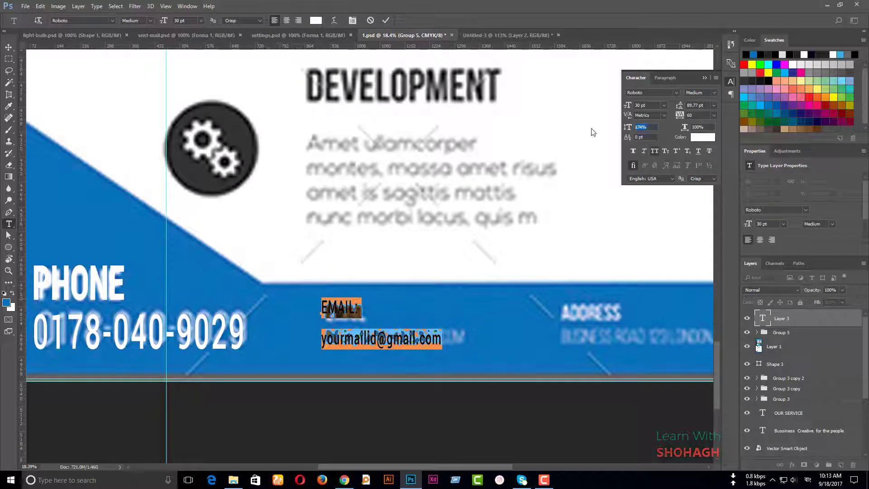
type("100")
key("Return")
- Apply the 100% scale, try then undo bold on EMAIL:, and enlarge the address to 36 pt
left_click(385, 309)
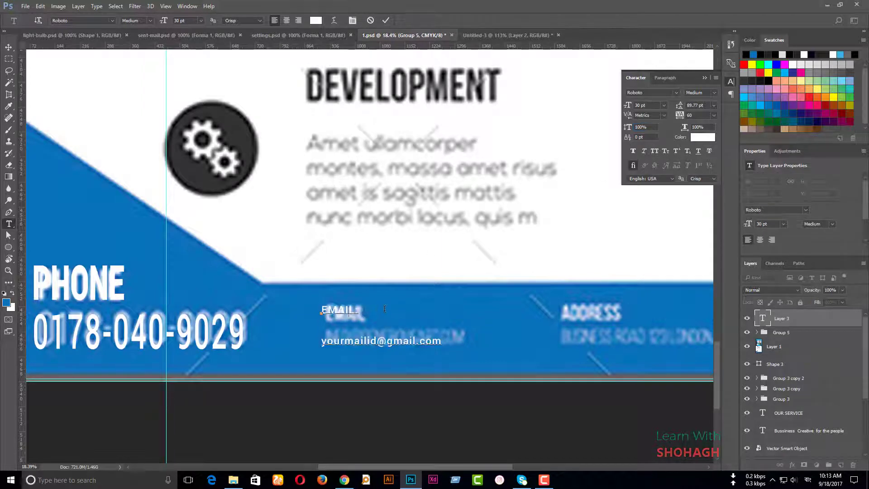
left_click_drag(370, 310, 322, 311)
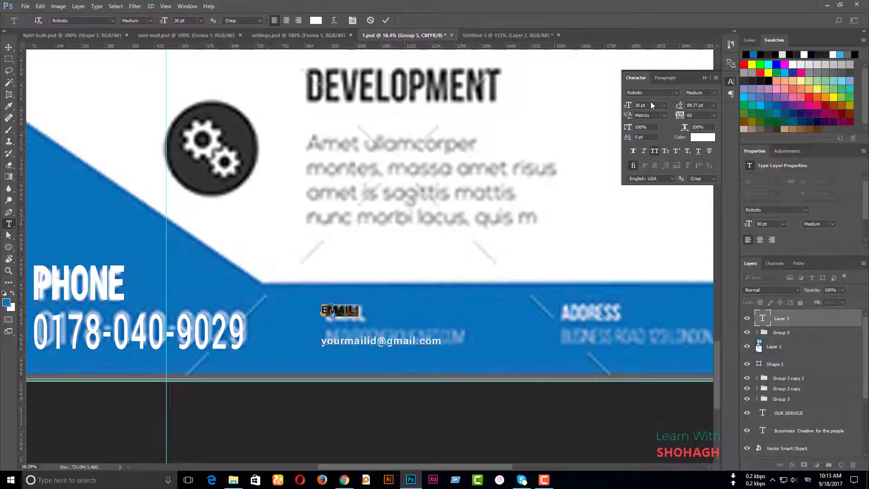
scroll(650, 103, "up", 3)
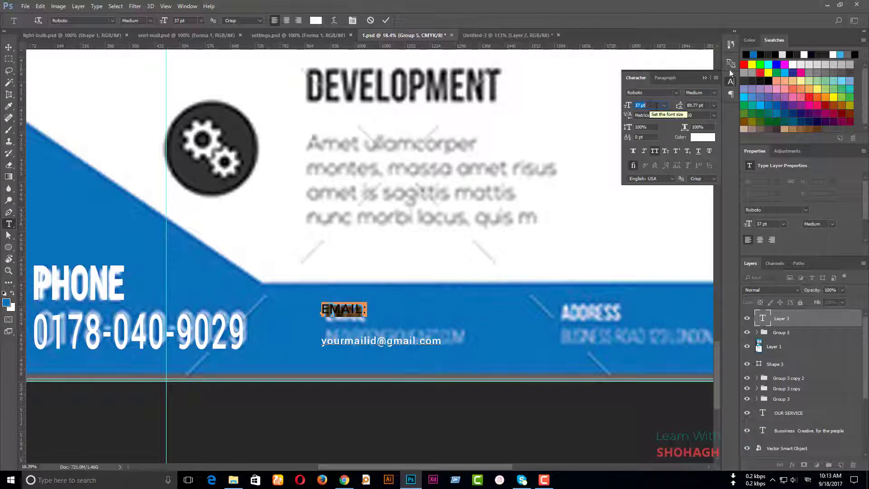
left_click(715, 92)
left_click(699, 159)
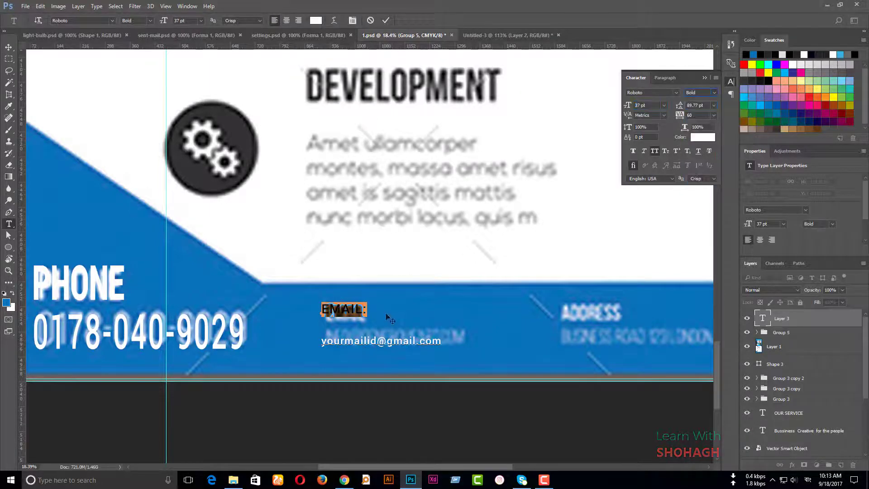
key("ctrl+z")
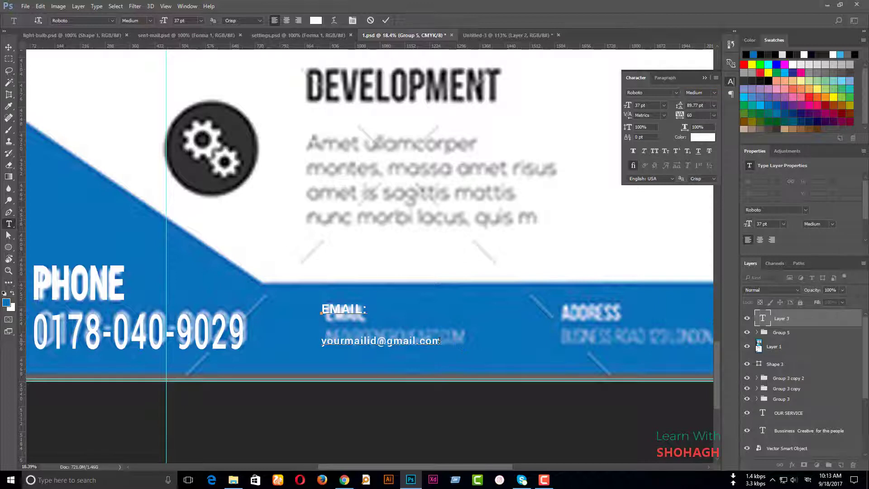
left_click_drag(439, 341, 320, 340)
left_click(649, 104)
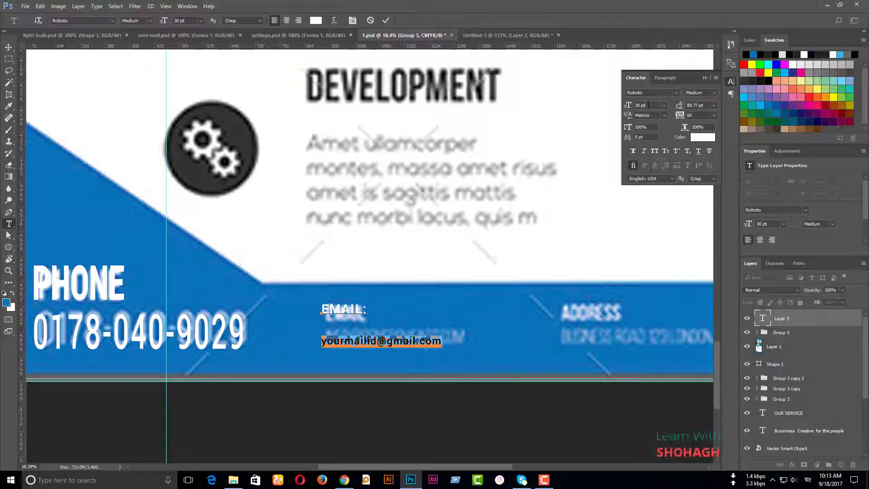
- Tighten both lines' leading to 70.77 pt and commit the text edits
scroll(652, 104, "up", 6)
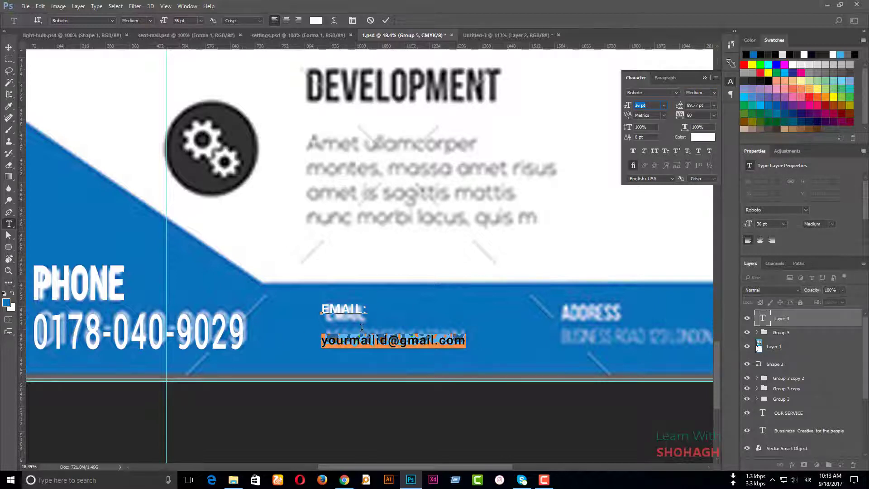
key("ctrl+a")
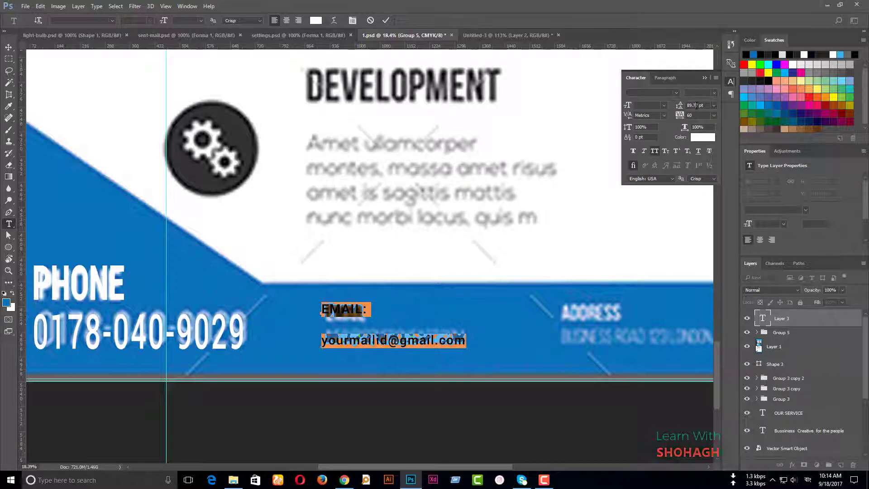
scroll(697, 105, "down", 4)
scroll(697, 105, "down", 4)
scroll(699, 106, "down", 4)
scroll(700, 106, "down", 4)
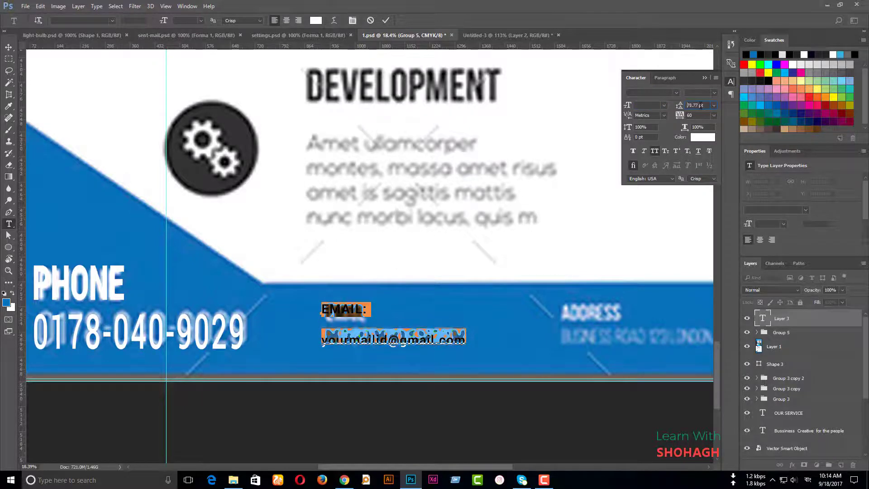
scroll(701, 105, "down", 3)
left_click(386, 22)
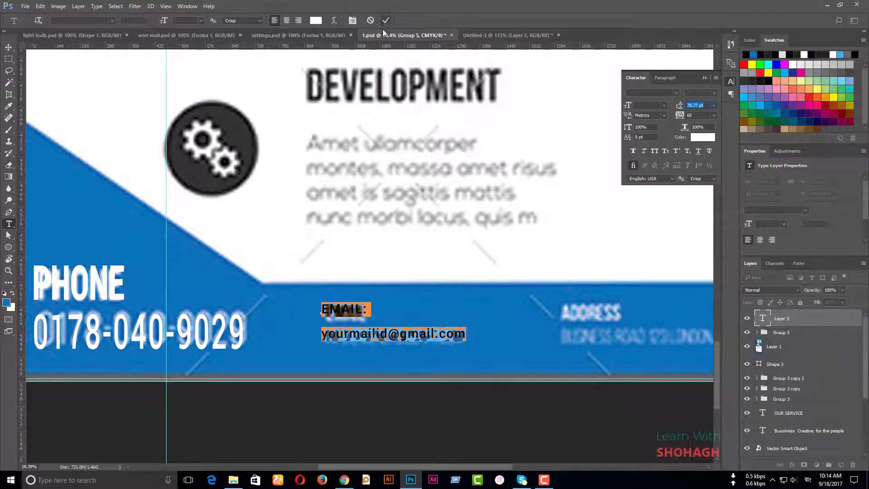
left_click(9, 48)
- Nudge the email text down and place a duplicate of it beside, under ADDRESS:
key("shift+Down")
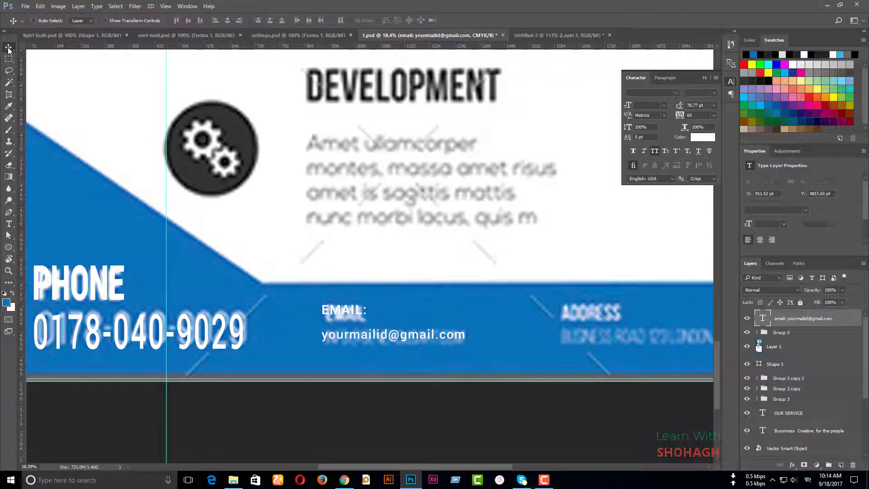
key("shift+Down")
key("shift+Down")
key("shift+Down")
key("shift+Down")
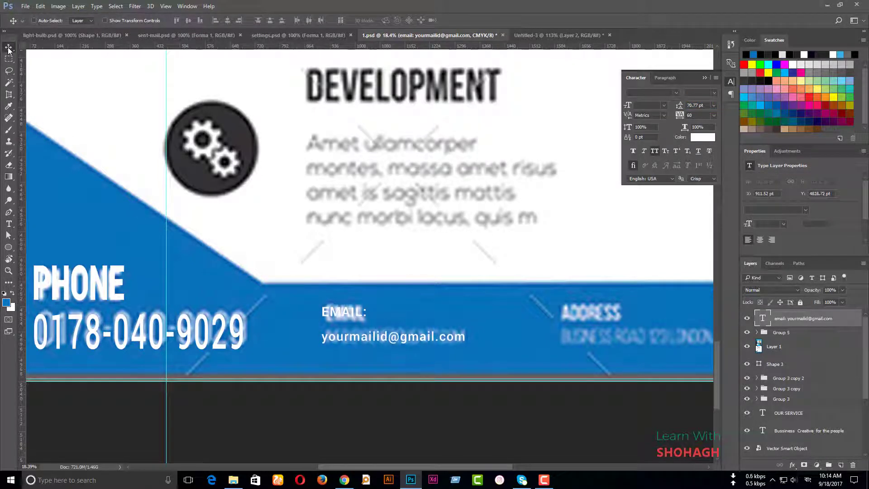
key("ctrl+minus")
key("ctrl+minus")
scroll(306, 293, "down", 2)
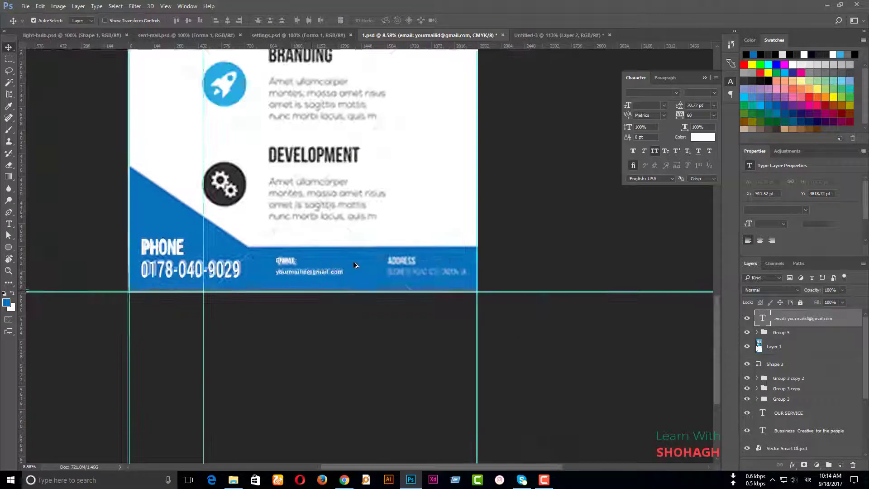
scroll(386, 275, "up", 1)
left_click_drag(386, 275, 430, 274)
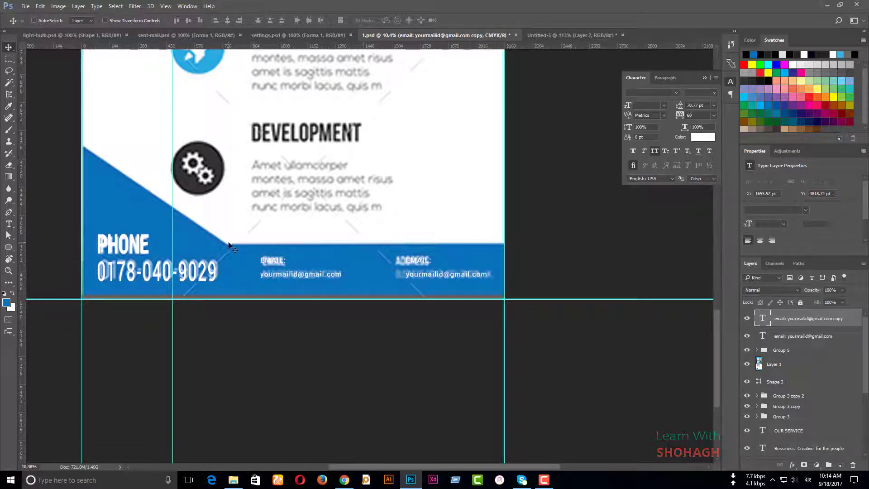
- Add a vertical guide at 102 pt from the flyer's left edge
scroll(187, 175, "down", 5)
scroll(317, 195, "up", 3)
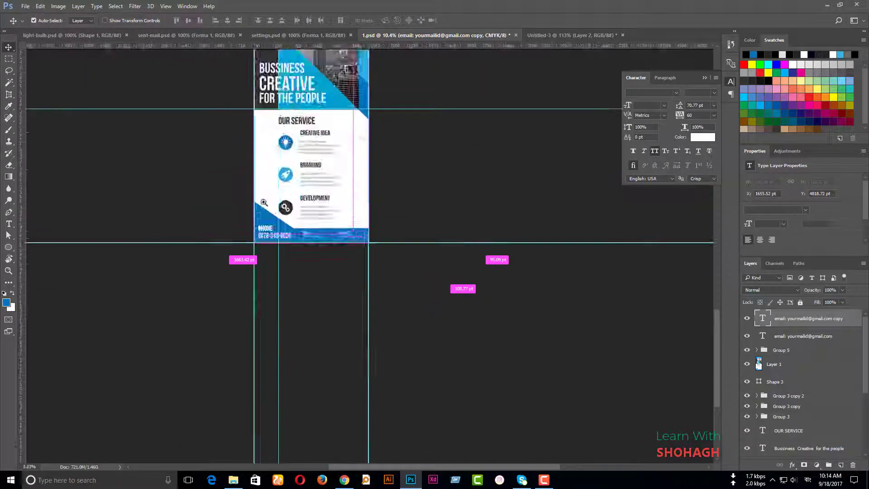
scroll(317, 195, "up", 2)
scroll(213, 68, "up", 3)
left_click_drag(211, 66, 212, 85)
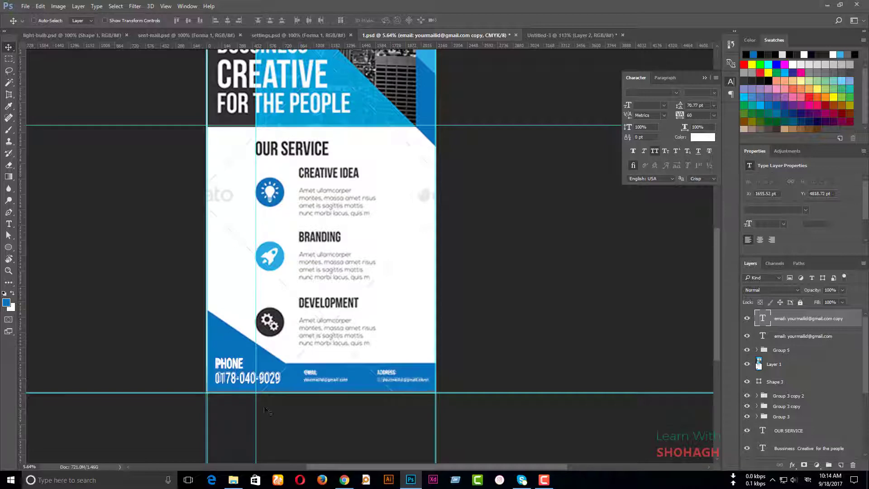
scroll(290, 280, "up", 2)
scroll(298, 300, "up", 4)
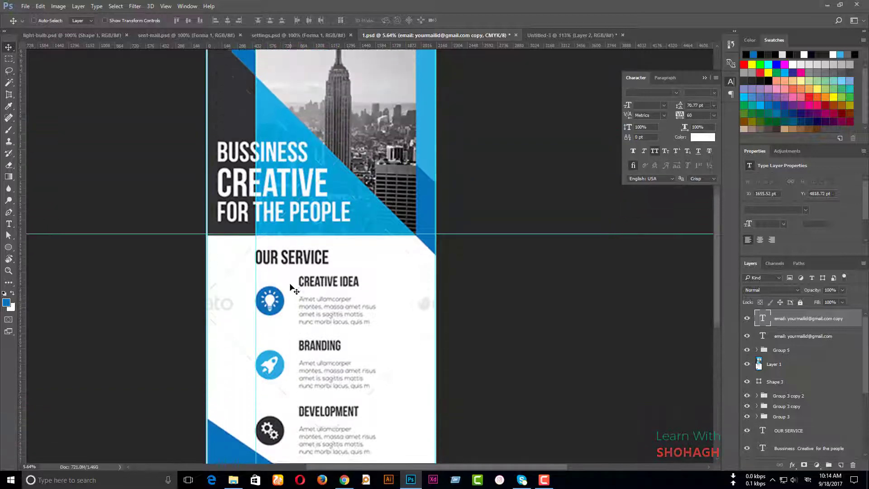
scroll(291, 288, "up", 2)
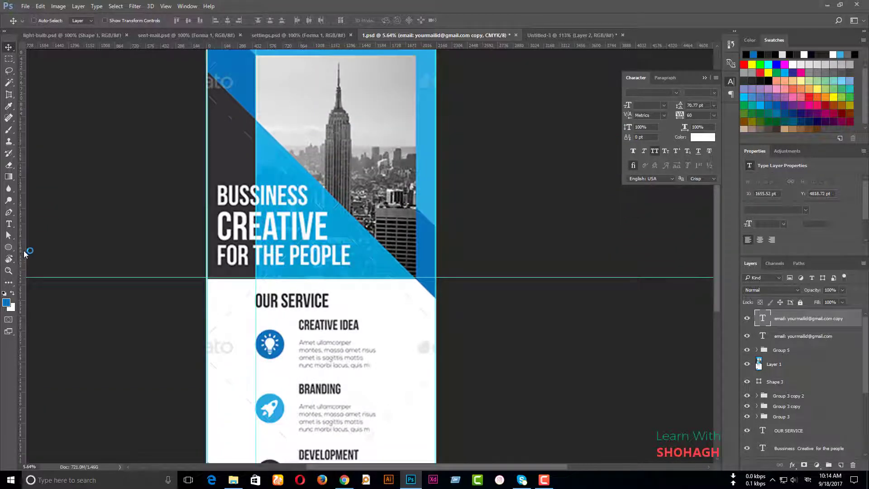
left_click_drag(23, 252, 218, 228)
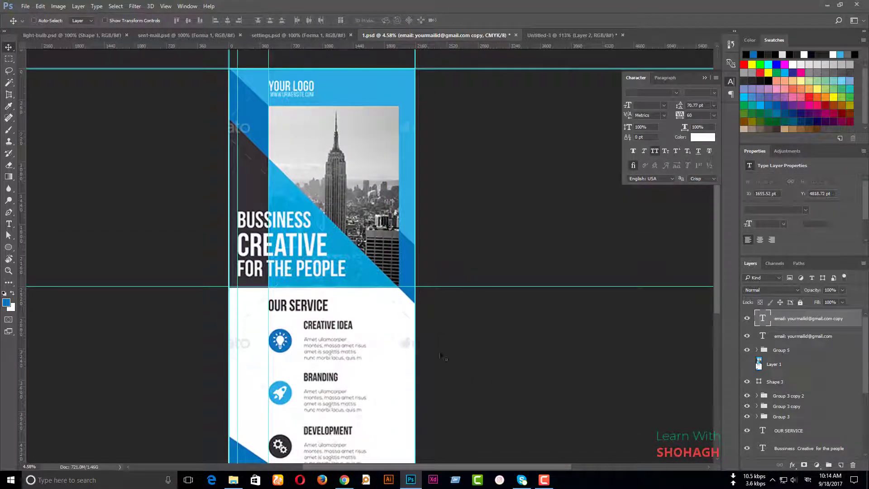
- Sample the reference's dark blue as foreground and its light blue as background colour
left_click(747, 364)
left_click(798, 366)
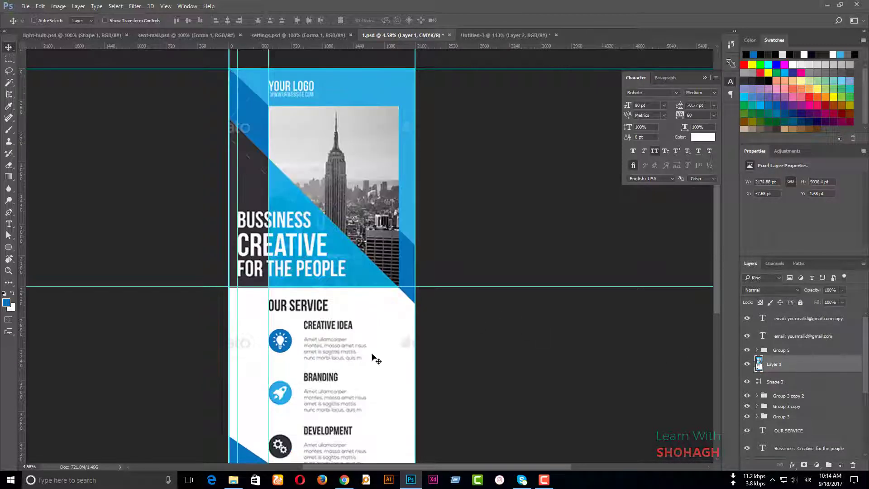
left_click(6, 302)
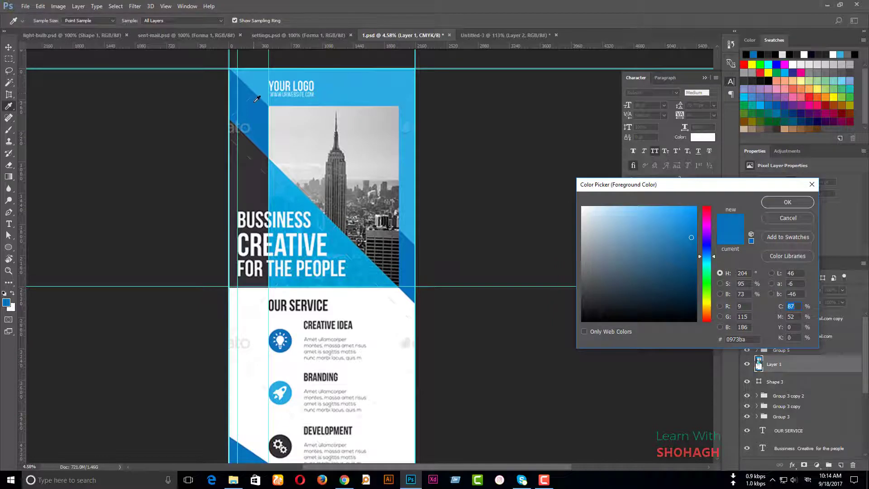
left_click(787, 202)
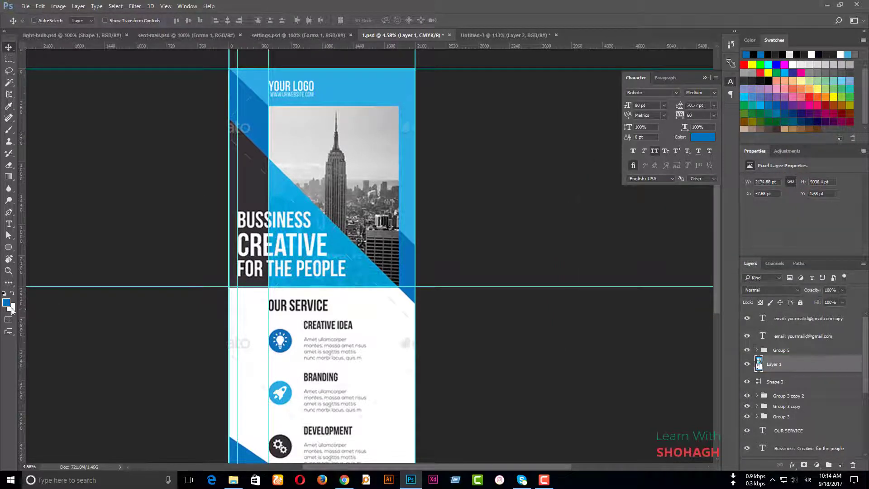
left_click(11, 308)
left_click(362, 85)
left_click(770, 205)
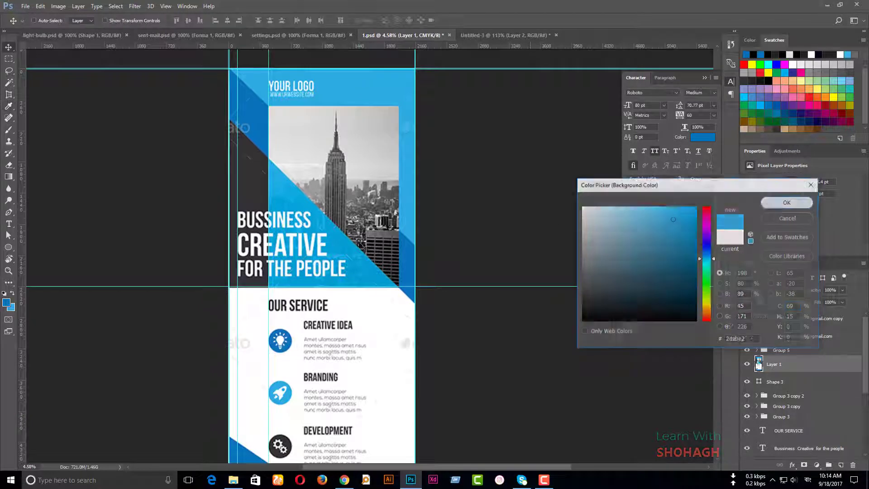
- Toggle the reference Layer 1 to compare, leaving it hidden
scroll(359, 282, "down", 3)
scroll(359, 282, "up", 3)
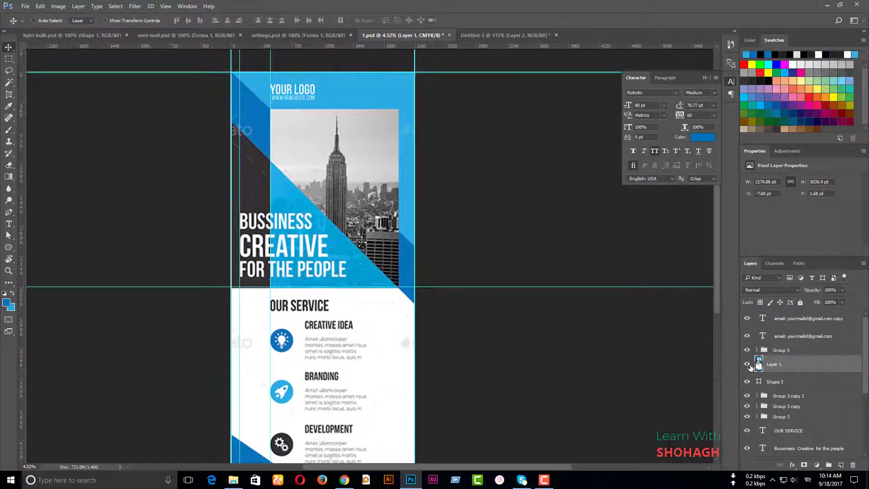
left_click(747, 364)
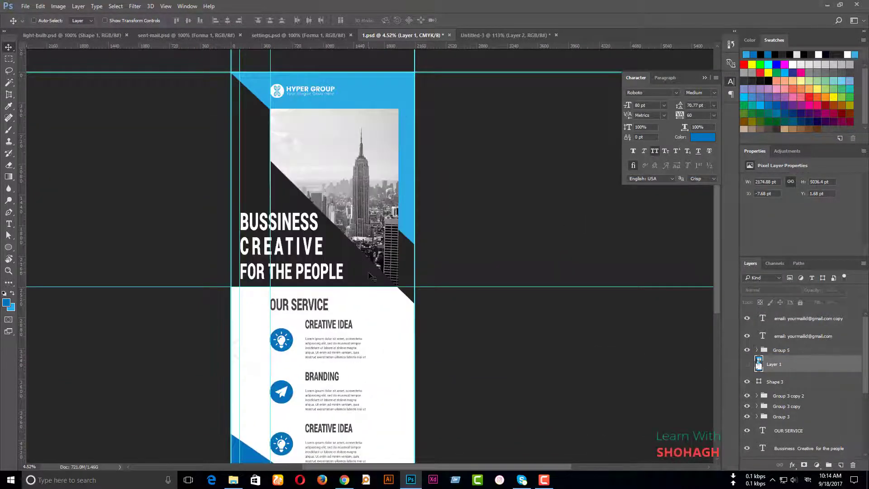
scroll(249, 150, "up", 2)
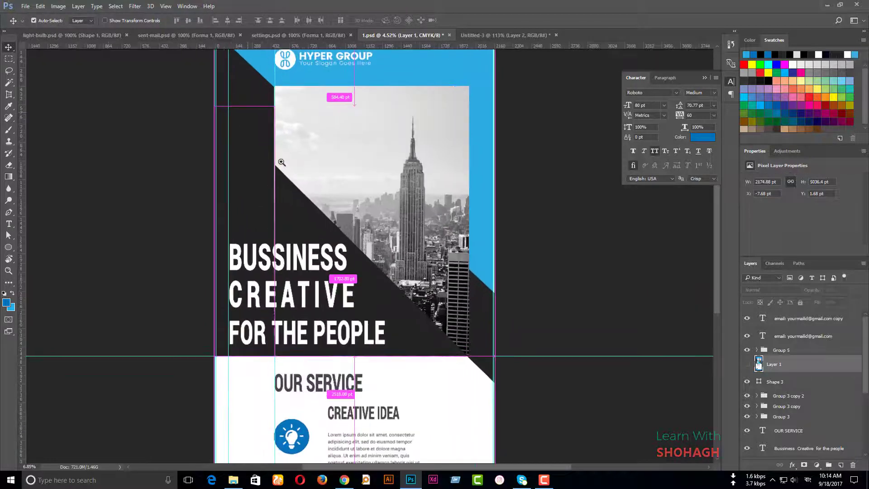
left_click(746, 364)
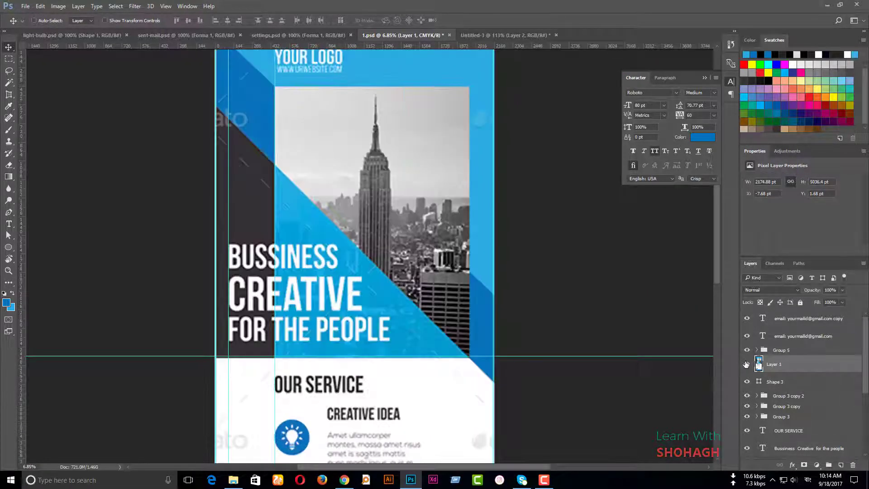
left_click(746, 364)
- Fill Shape 1 with dark blue 0272ba and Rectangle 2 with dark grey 3e3e3e
left_click(262, 109, "ctrl")
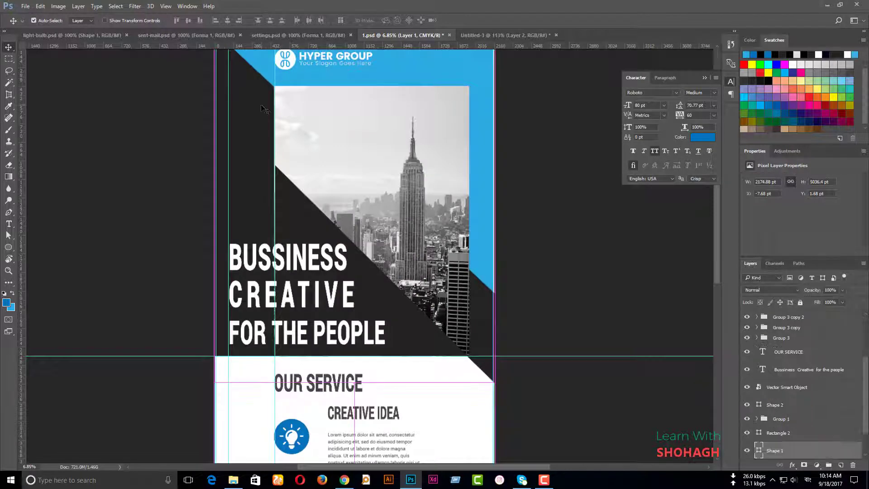
double_click(759, 450)
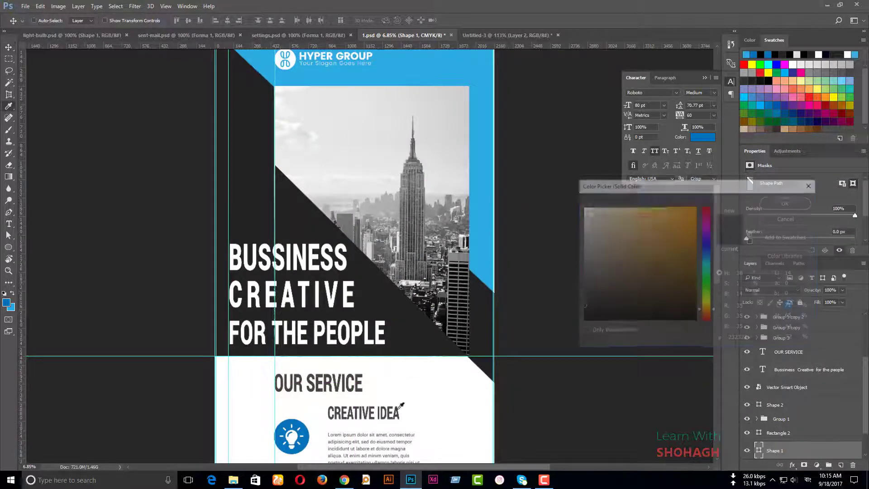
left_click(7, 305)
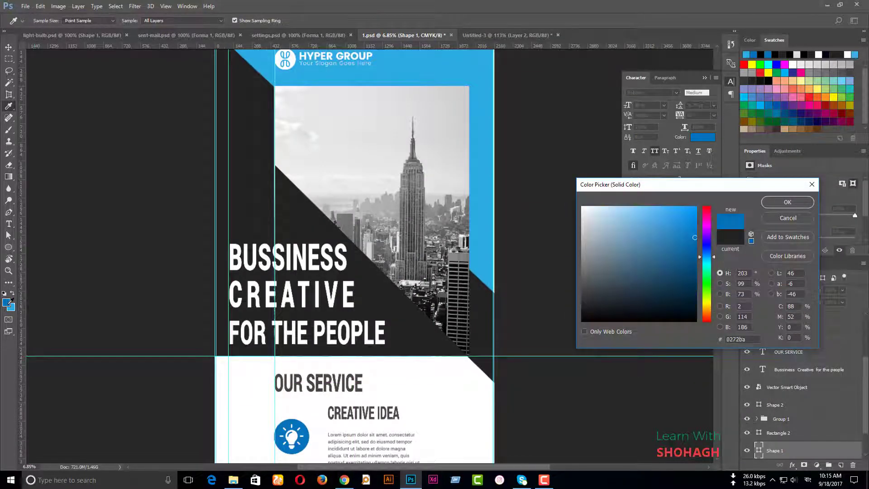
left_click(769, 204)
left_click(769, 432)
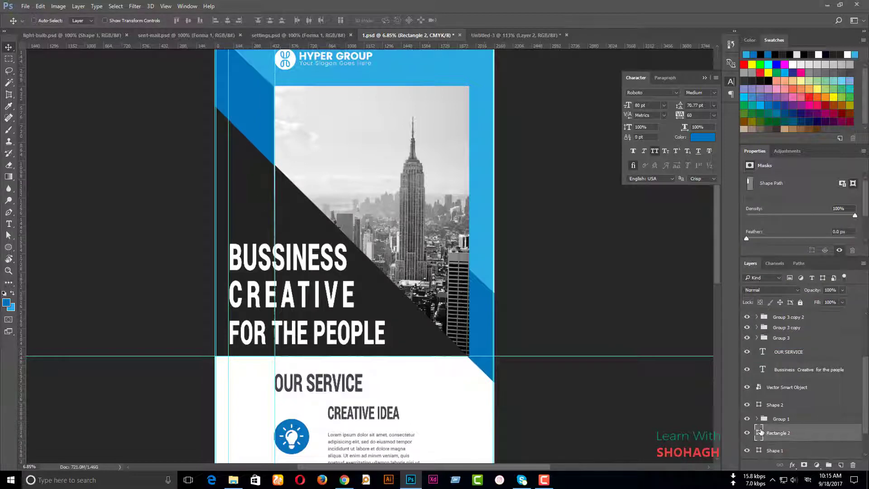
double_click(759, 433)
left_click_drag(629, 319, 575, 294)
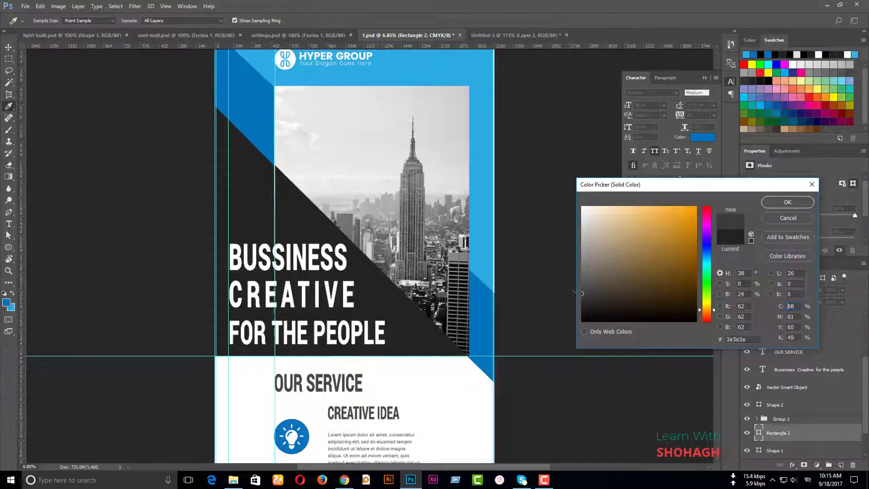
left_click(787, 202)
- Fill Shape 2 with light blue 2dabe2 and set its opacity to 80%
left_click(758, 407)
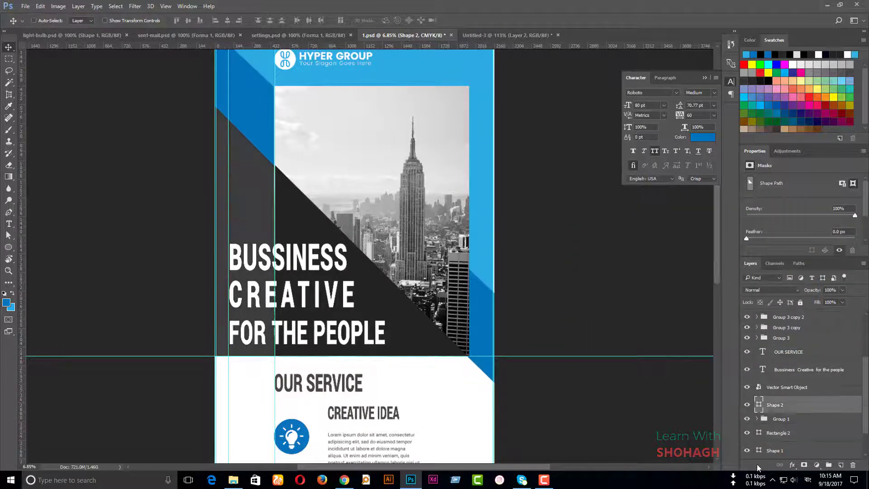
double_click(758, 408)
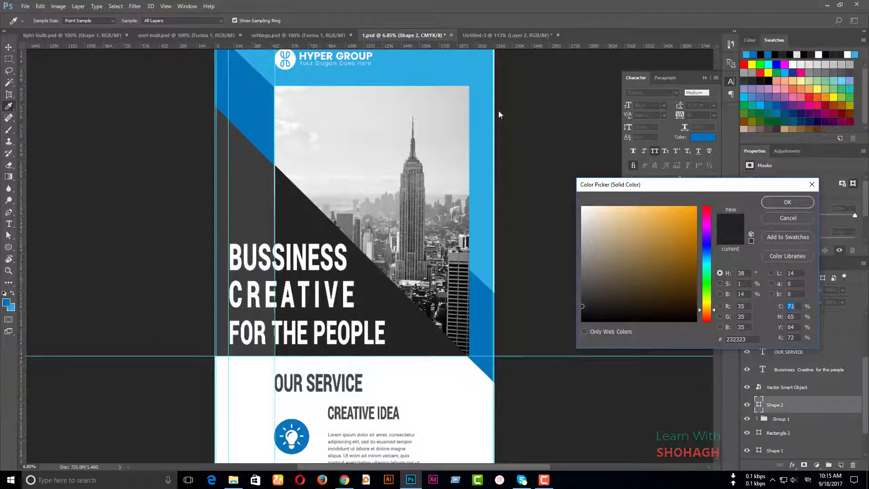
left_click(476, 69)
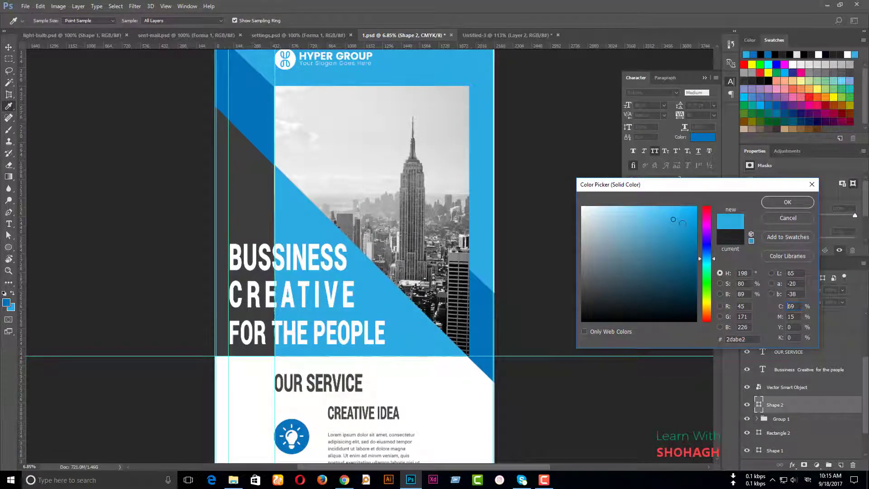
left_click(787, 203)
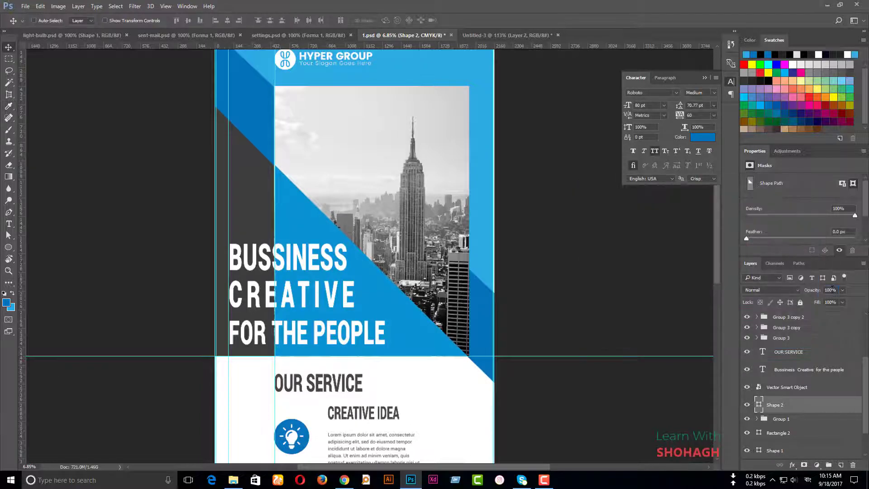
key("Down")
key("Down")
key("Down")
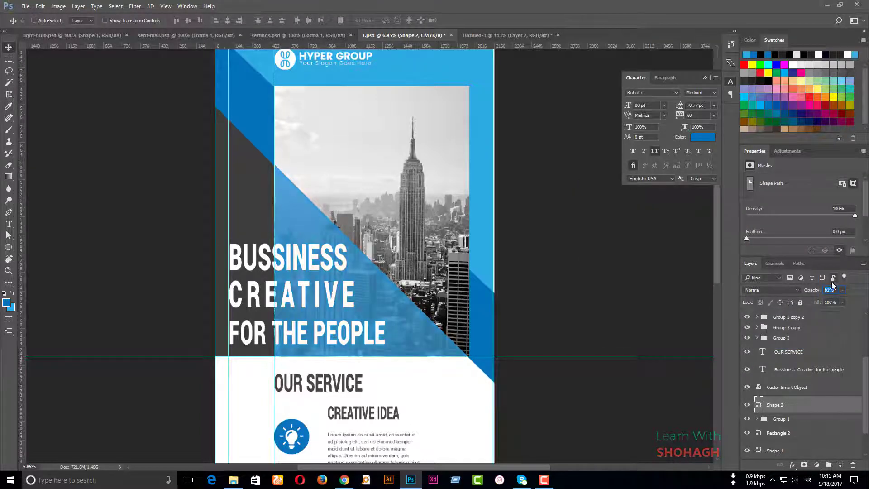
key("Down")
key("Down")
key("Return")
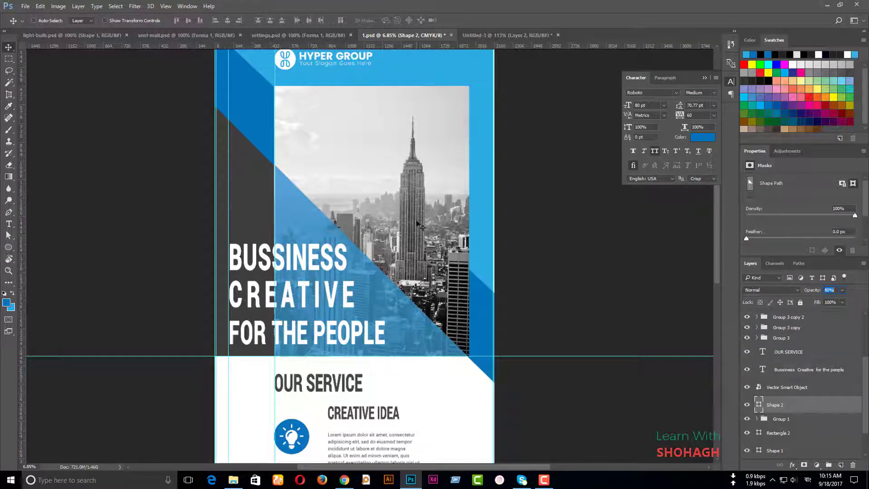
key("ctrl")
- Nudge the BUSSINESS CREATIVE FOR THE PEOPLE headline slightly left and draw a rectangular marquee on the flyer
left_click_drag(176, 265, 303, 234)
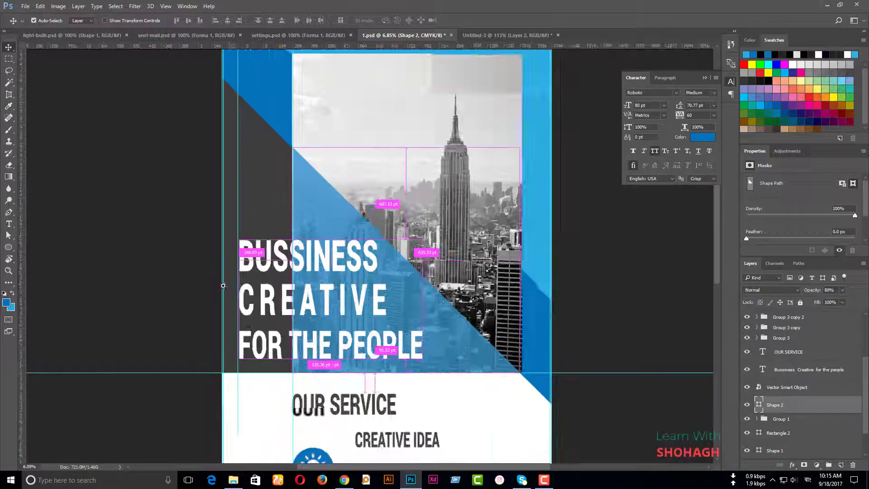
scroll(393, 289, "up", 1, "alt")
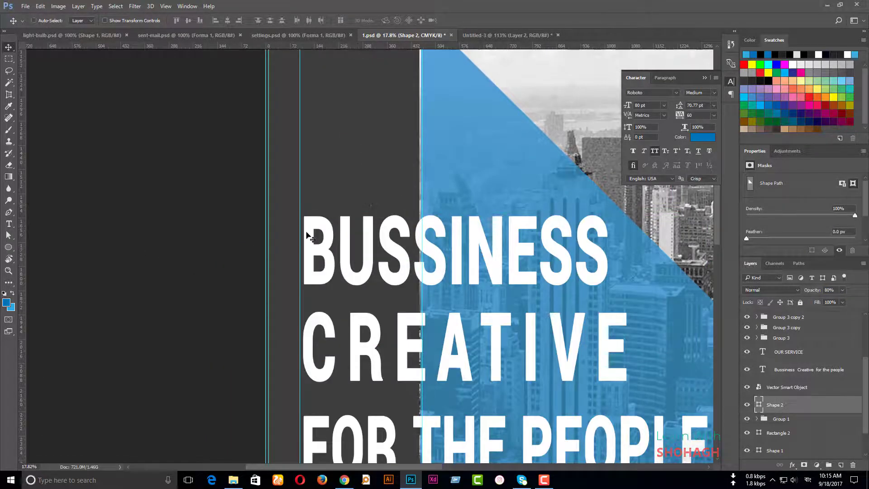
left_click(321, 236, "ctrl")
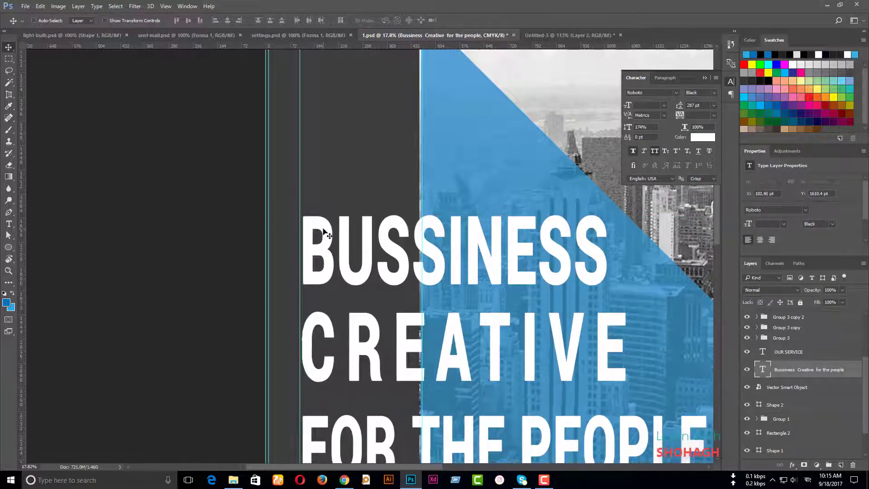
left_click_drag(324, 234, 320, 232)
left_click(9, 58)
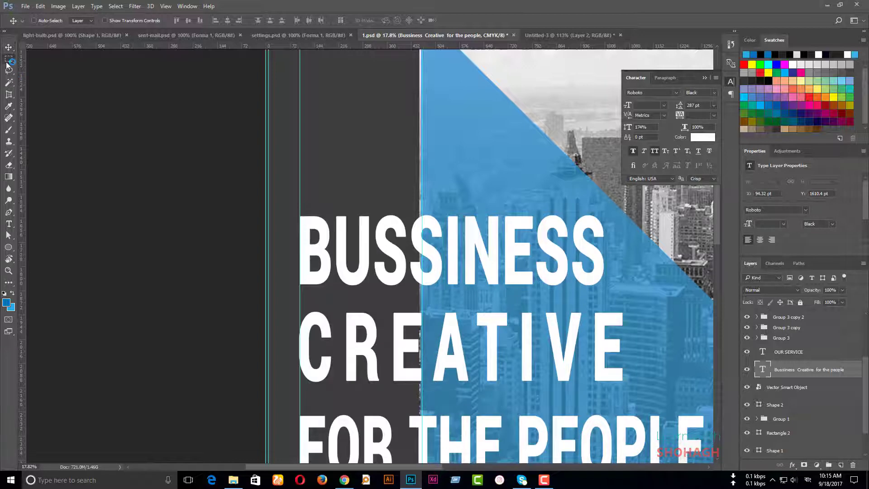
mouse_move(266, 96)
left_mouse_down()
mouse_move(316, 155)
mouse_move(310, 151)
mouse_move(450, 187)
left_mouse_up()
- Add a vertical guide near the flyer's right edge
key("ctrl+0")
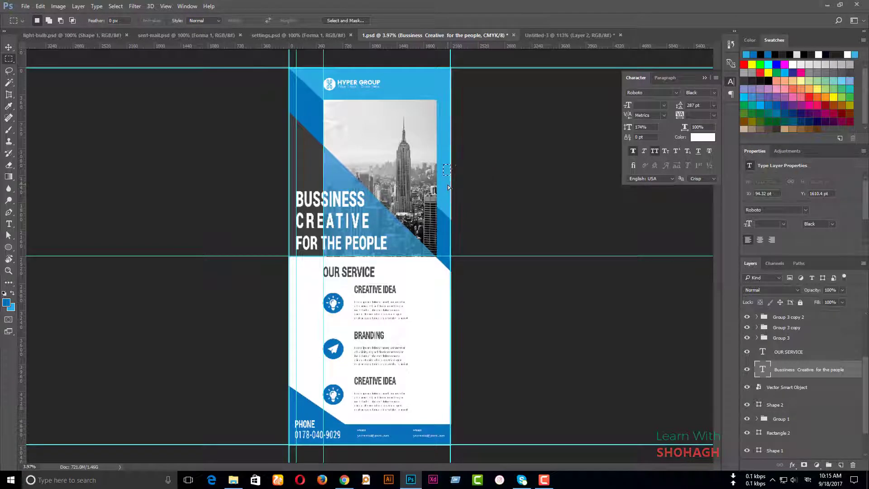
scroll(449, 186, "up", 5)
scroll(449, 187, "up", 5)
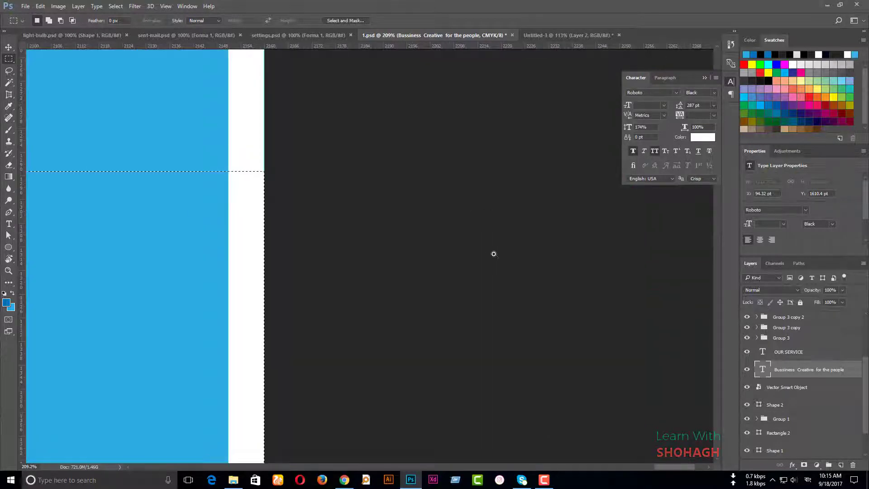
scroll(382, 213, "down", 2)
scroll(334, 190, "down", 5)
scroll(334, 192, "down", 3)
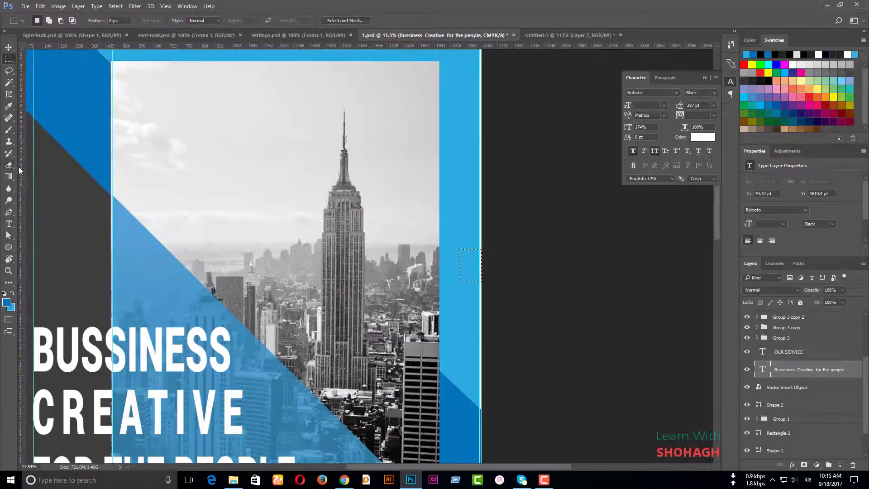
left_click_drag(20, 166, 451, 199)
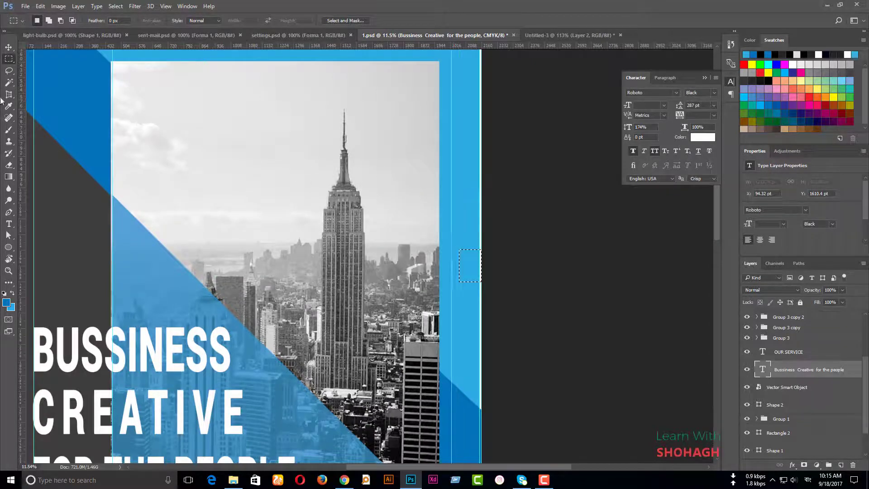
- Move the headline block up and left to line it up with the guide
left_click(9, 47)
left_click_drag(470, 253, 445, 228)
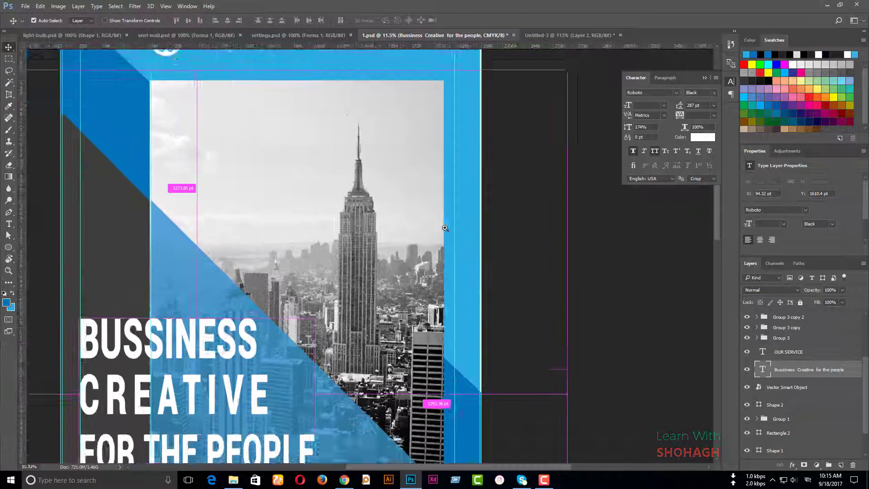
scroll(445, 228, "down", 2)
left_click_drag(295, 459, 322, 170)
- Compare against the reference, then fill the Branding icon circle with light blue 2dabe2
scroll(799, 357, "up", 2)
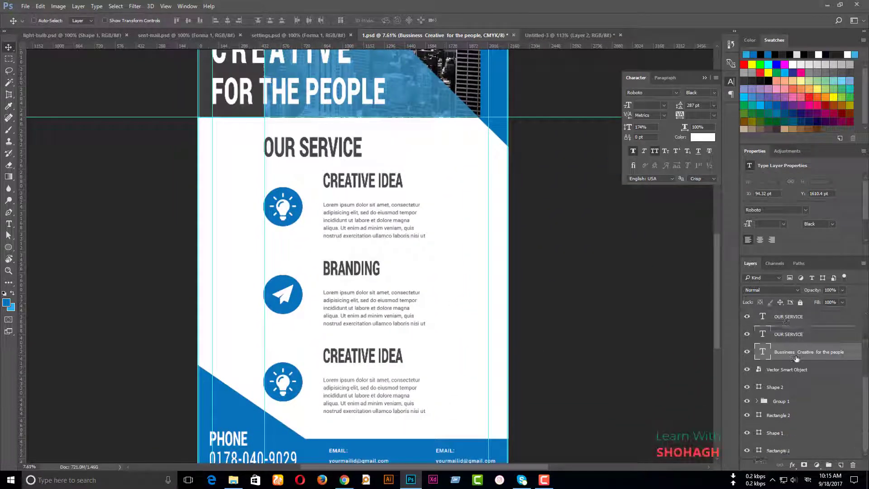
scroll(799, 357, "up", 2)
left_click(747, 365)
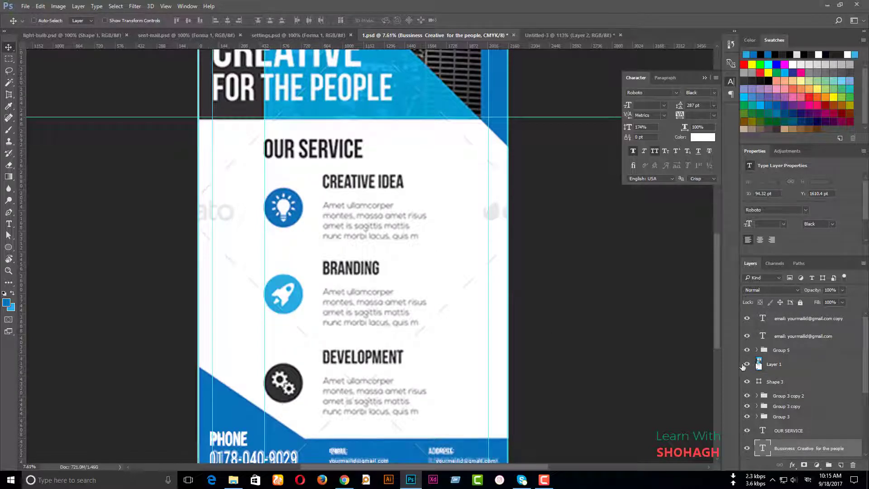
left_click(747, 364)
scroll(287, 357, "up", 5)
left_click(286, 355, "ctrl")
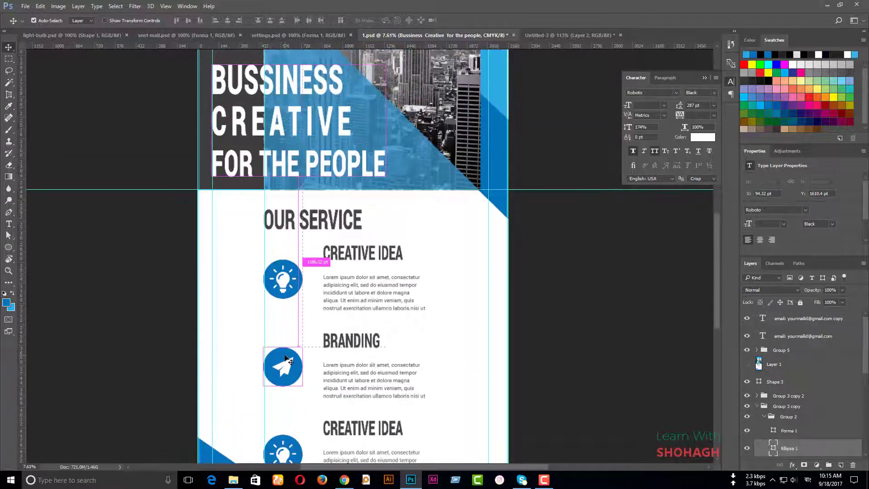
double_click(773, 447)
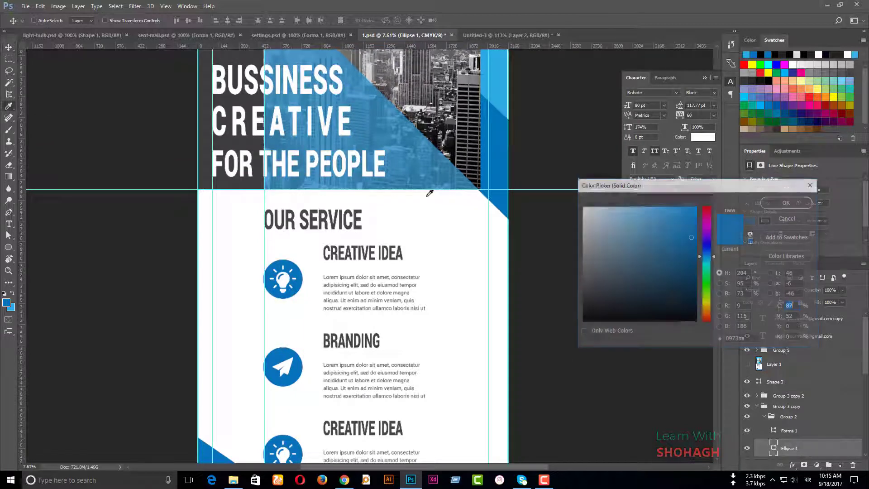
left_click(496, 82)
left_click(769, 203)
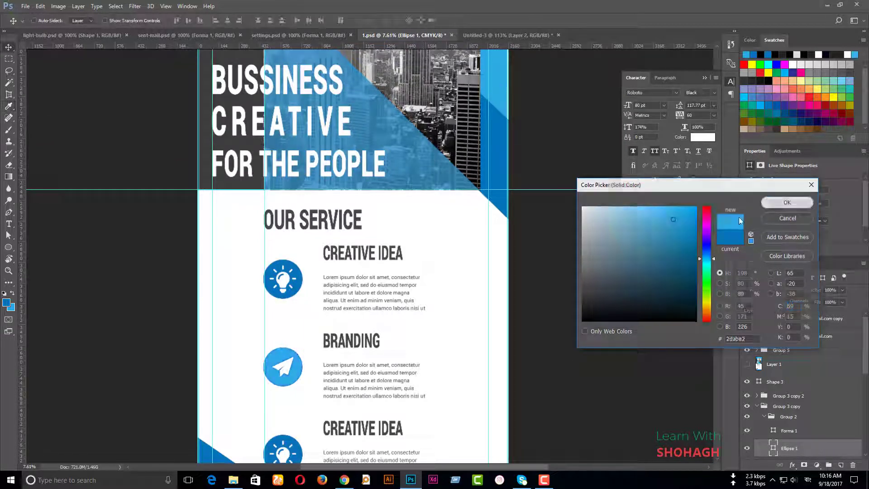
- Fill the bottom Creative Idea icon circle with dark grey 3e3e3e
scroll(362, 316, "down", 2)
left_click(299, 417, "ctrl")
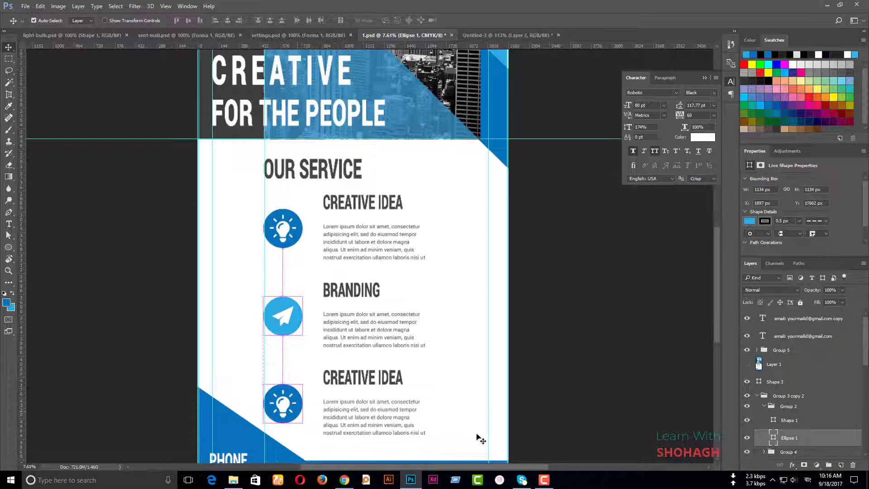
double_click(772, 438)
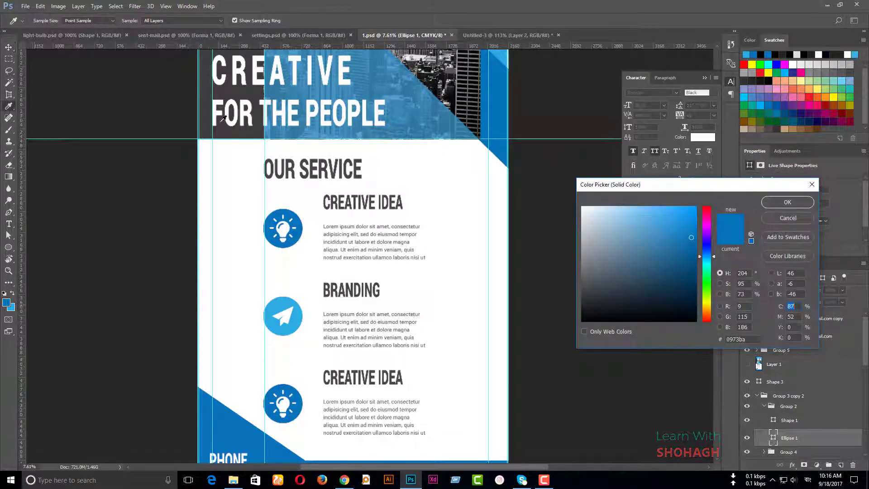
left_click(227, 91)
left_click(799, 217)
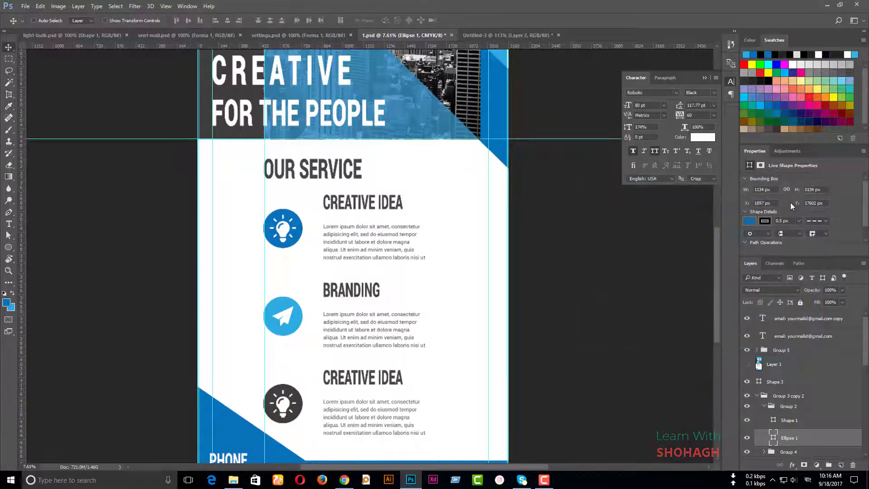
double_click(772, 438)
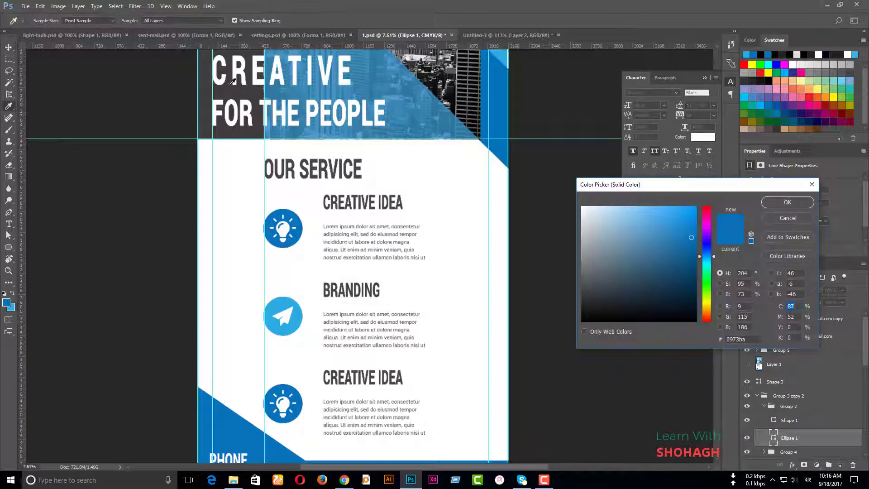
left_click(233, 91)
left_click(787, 201)
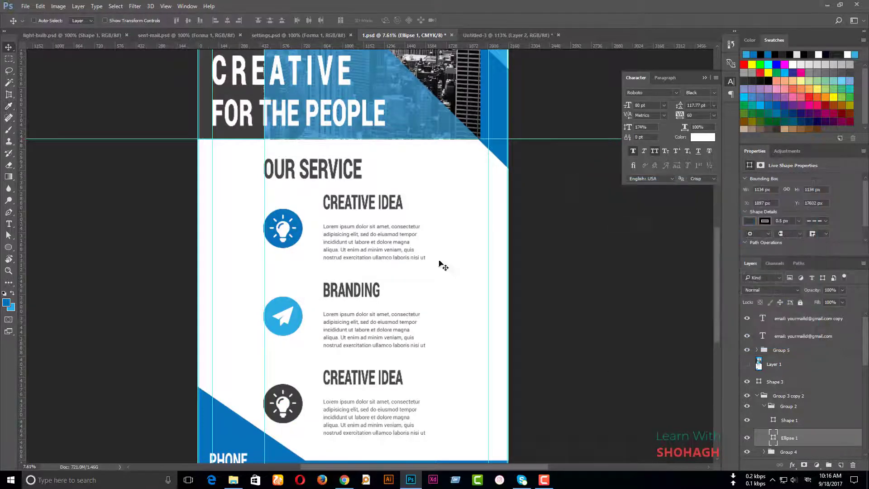
scroll(443, 266, "down", 3)
scroll(433, 258, "up", 1)
scroll(384, 333, "up", 1)
- Select the PHONE label and nudge it slightly right
scroll(384, 333, "up", 1)
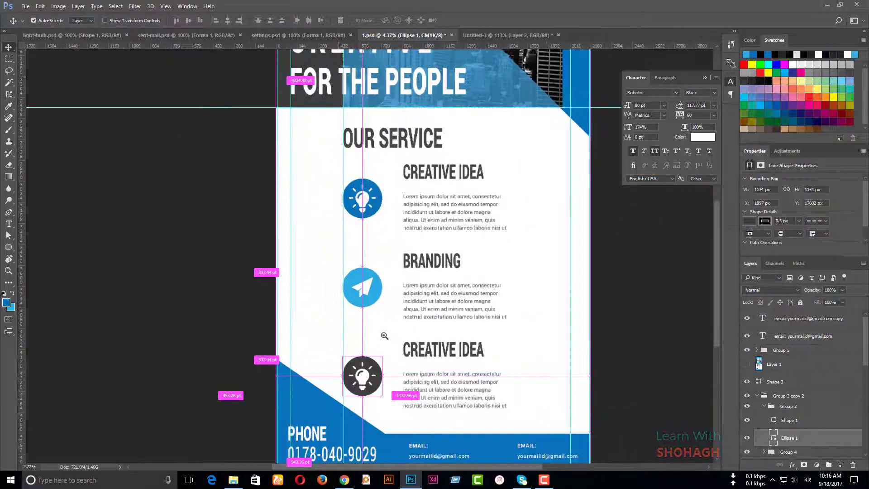
scroll(383, 335, "down", 2)
scroll(401, 340, "down", 3)
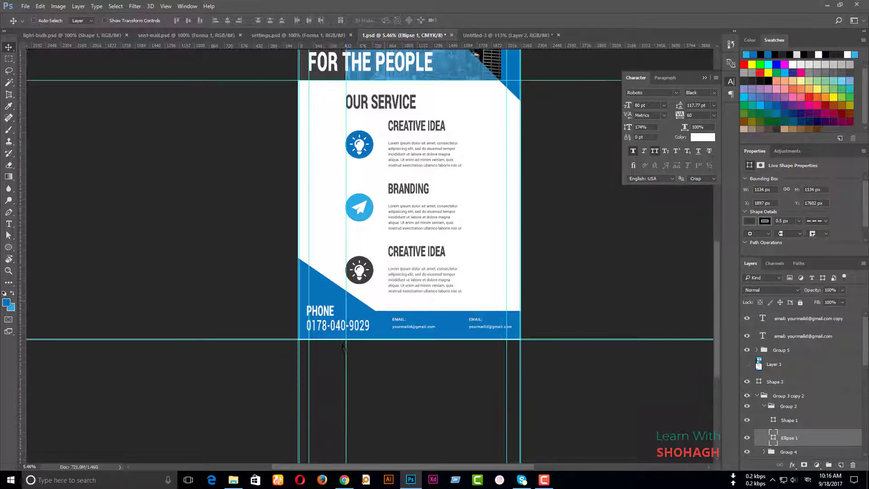
scroll(380, 312, "up", 3)
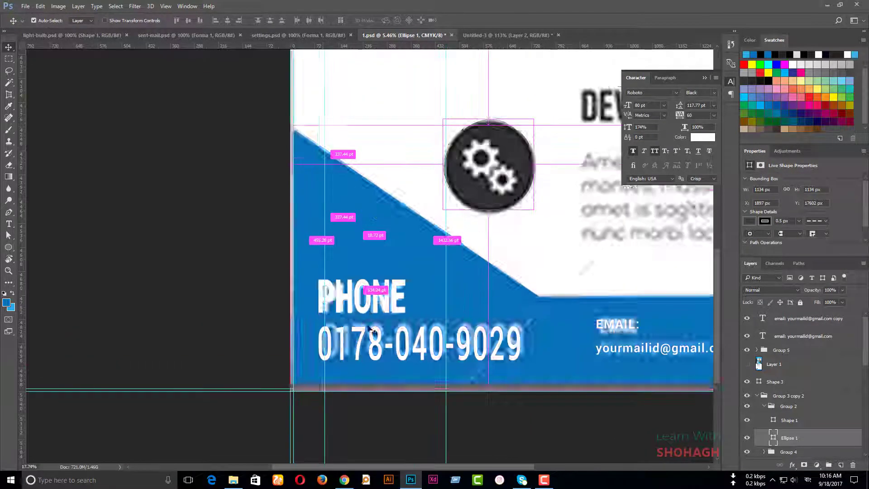
left_click(388, 307, "ctrl")
key("shift+Right")
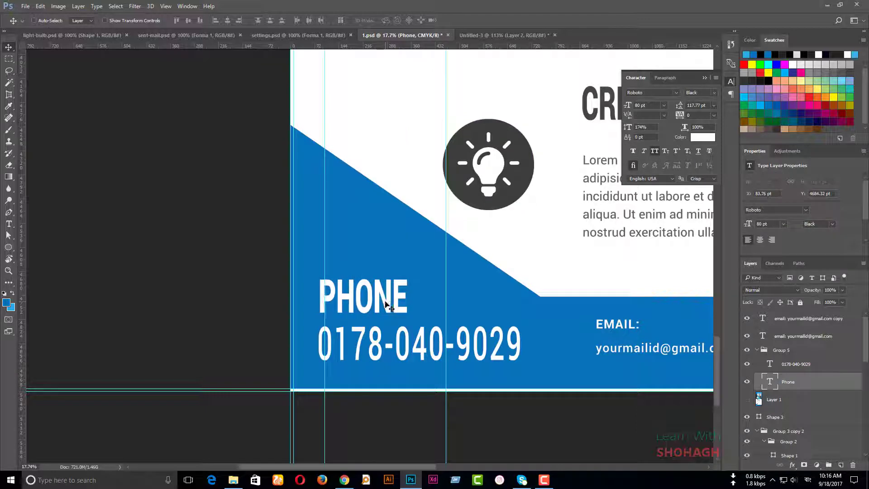
key("ctrl")
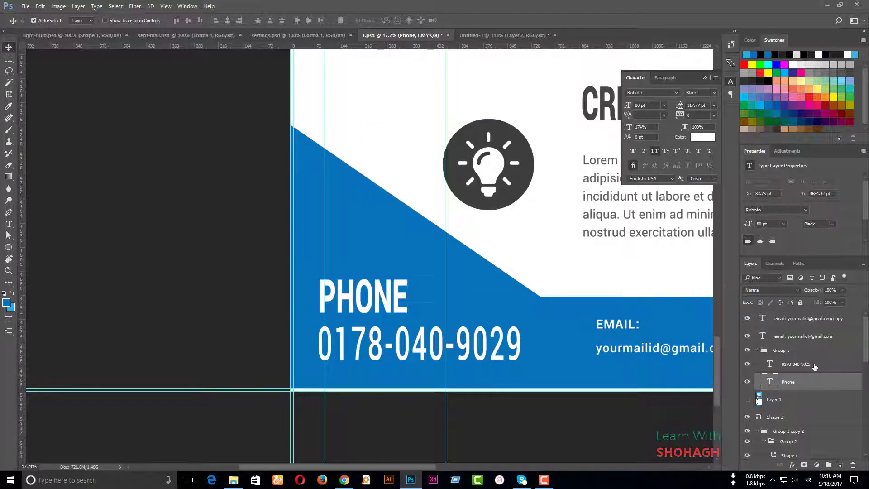
- Left-align PHONE with the phone number below it and shift both right
left_click(814, 367, "ctrl")
left_click(214, 20)
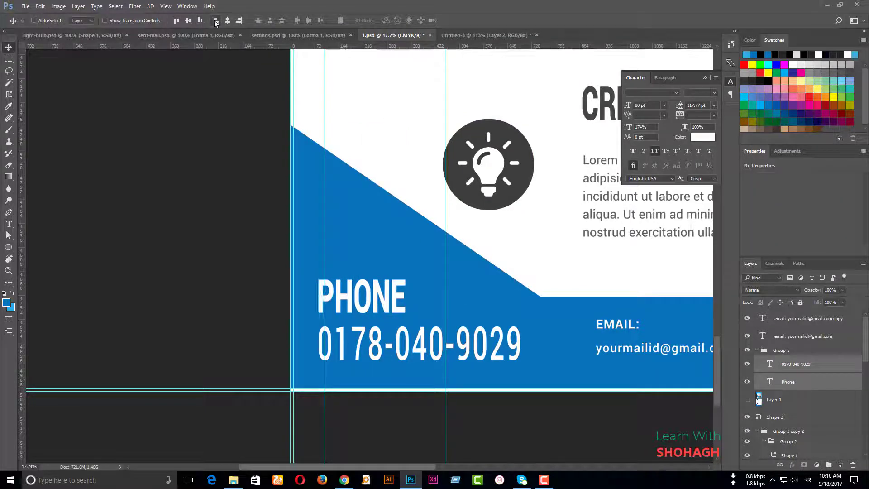
key("shift+Right")
key("shift+Right")
key("shift+Right")
key("shift+Right")
key("shift+Right")
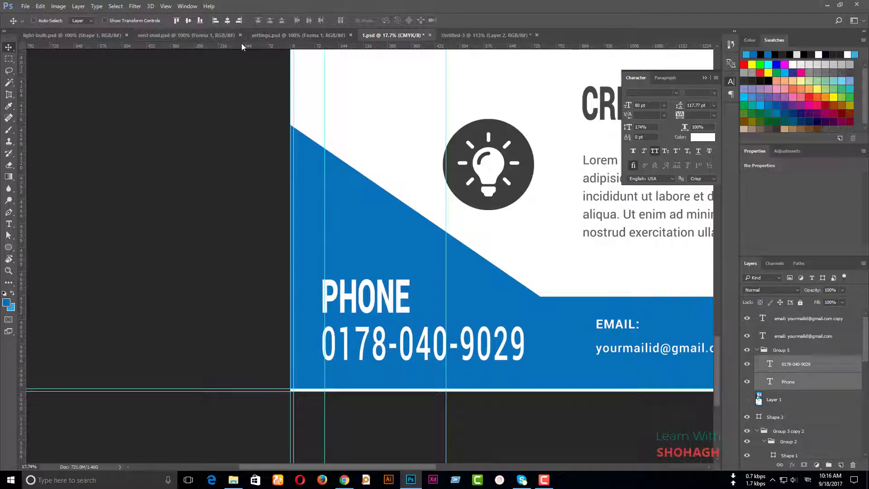
key("shift+Right")
key("shift+Right")
key("shift+Right")
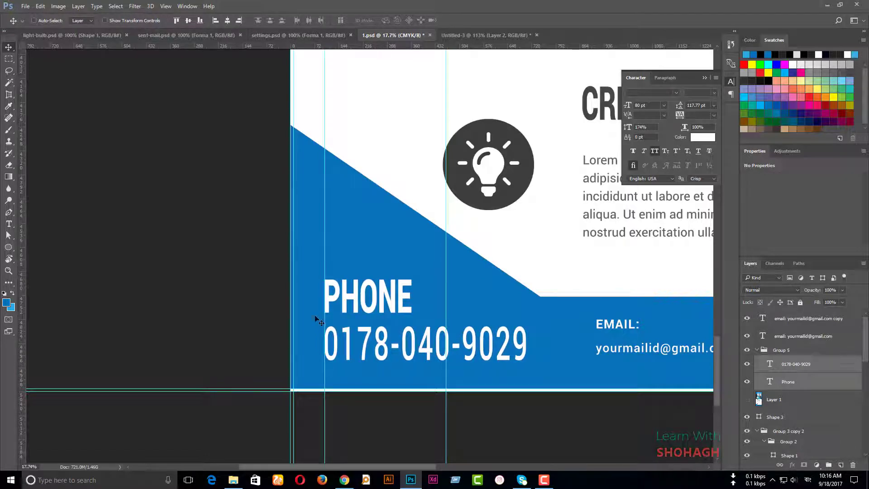
left_click_drag(368, 295, 261, 256)
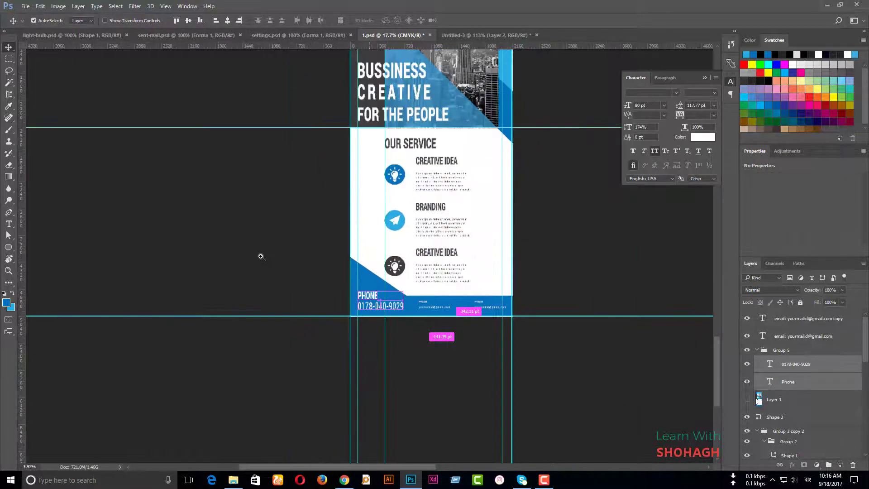
mouse_move(352, 447)
left_mouse_down()
mouse_move(383, 415)
mouse_move(406, 316)
mouse_move(465, 373)
left_mouse_up()
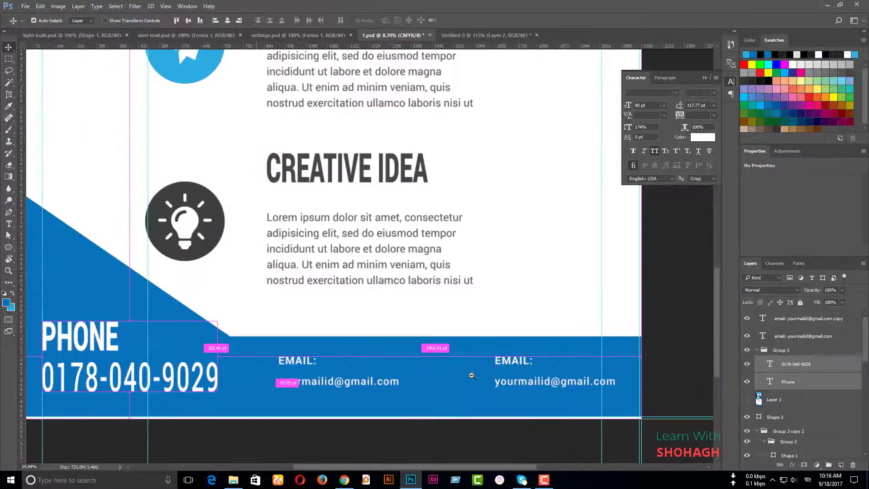
- Select only the right-hand EMAIL block and nudge it two steps left
left_click(807, 319)
left_click(798, 338, "shift")
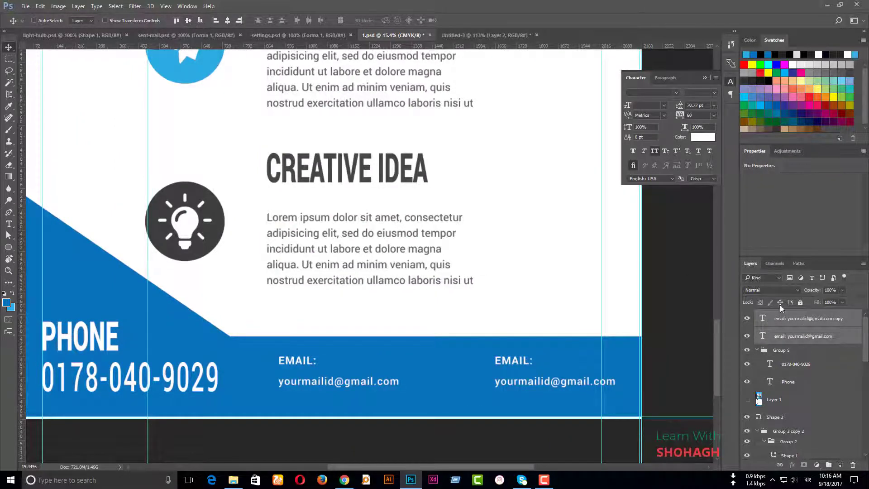
left_click(783, 320)
key("shift+Left")
key("shift+Left")
key("shift+Left")
key("shift+Left")
key("shift+Left")
key("shift+Left")
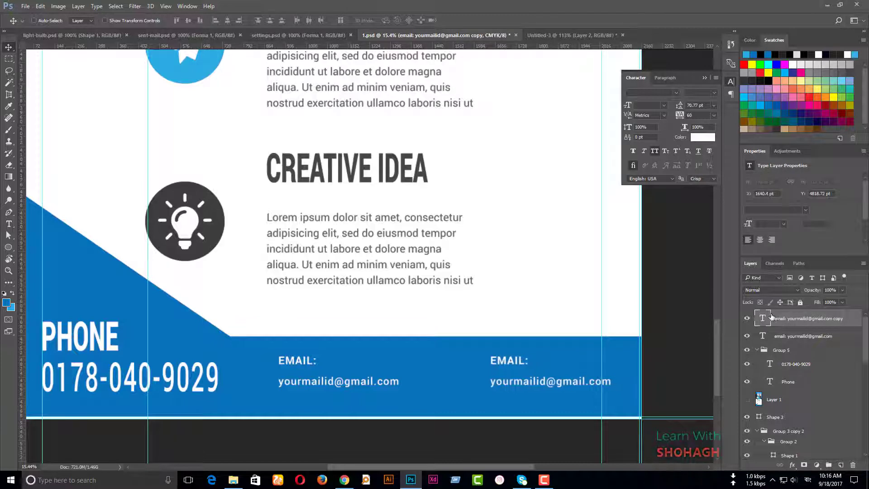
key("shift+Left")
key("shift+Left")
key("shift+Left")
key("shift+Left")
key("shift+Left")
key("shift+Left")
key("shift+Left")
key("shift+Left")
key("shift+Left")
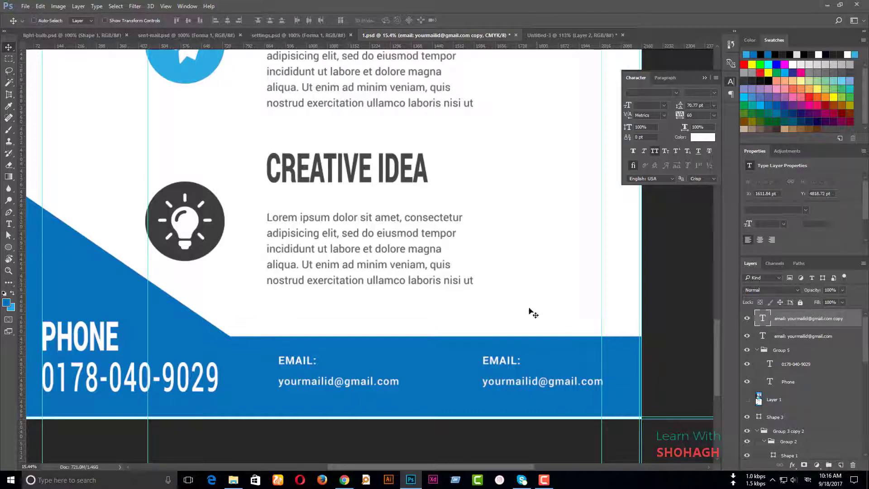
scroll(447, 248, "down", 2)
scroll(394, 237, "down", 2)
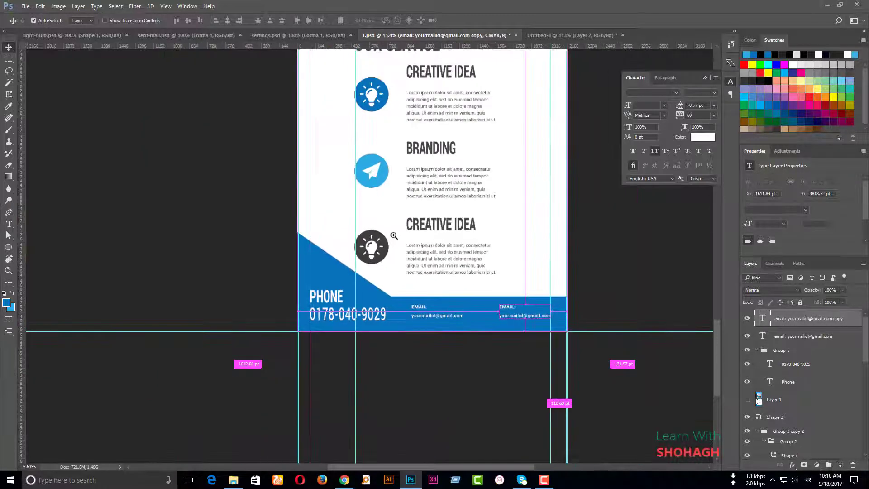
scroll(448, 211, "up", 5)
scroll(446, 213, "up", 5)
scroll(443, 218, "down", 1)
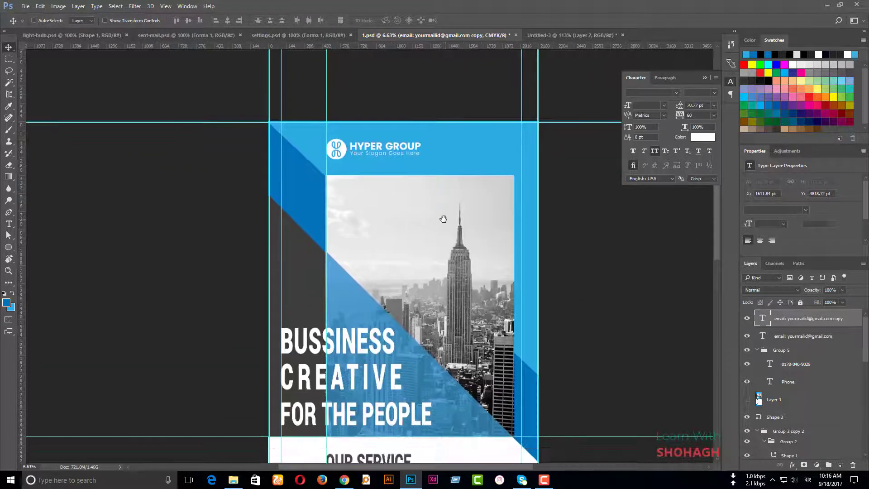